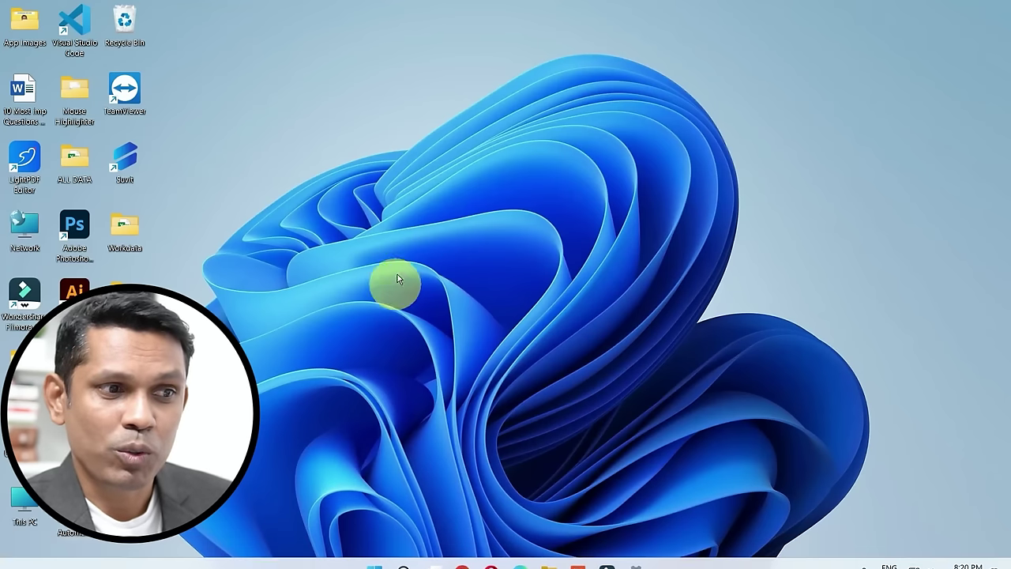
Bring the Chrome window forward and switch back to the blank Word document.
mouse_move(374, 556)
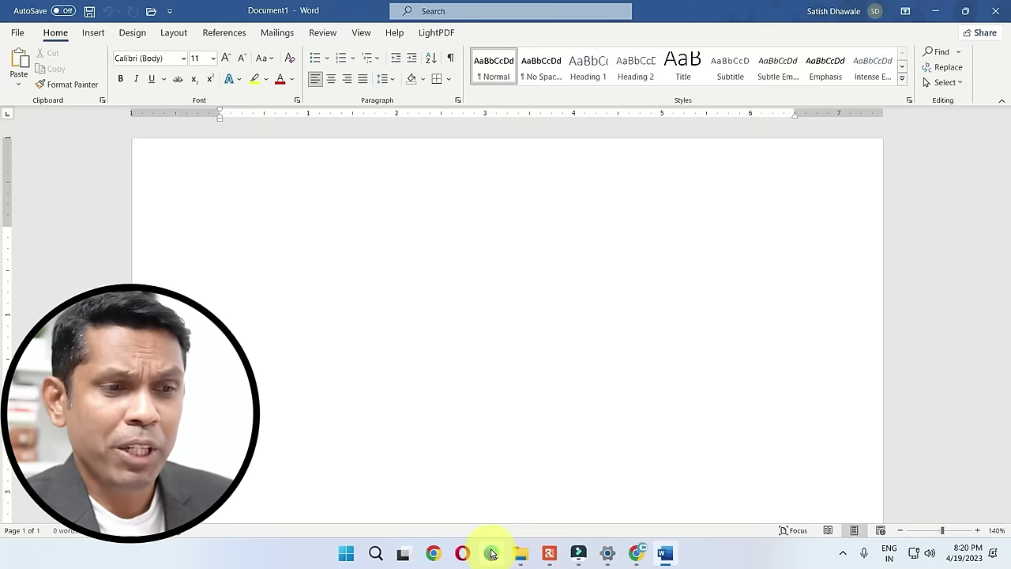
left_click(637, 552)
left_click(663, 553)
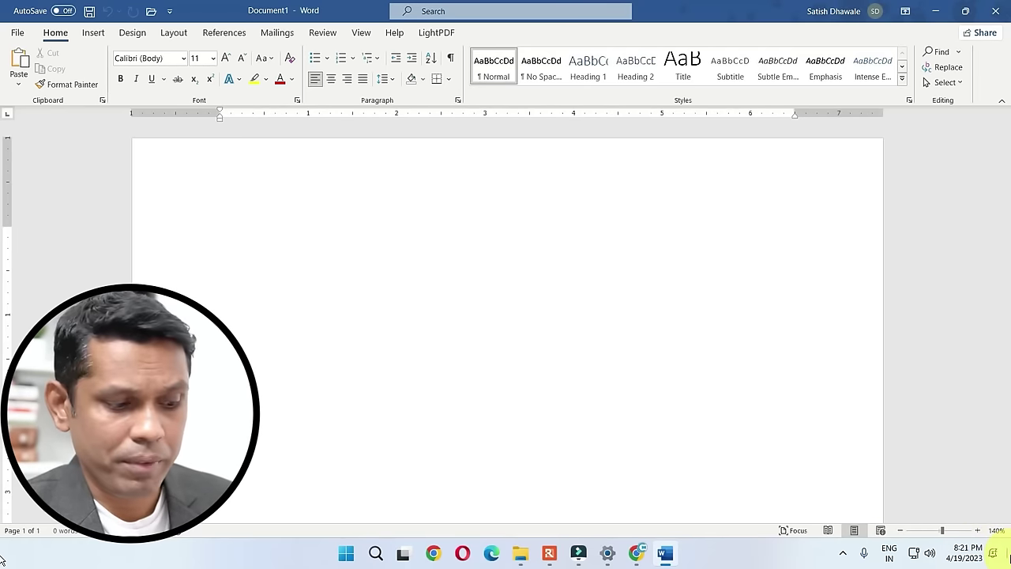
Show the desktop from the far corner of the taskbar and restore the open windows, twice.
left_click(948, 548)
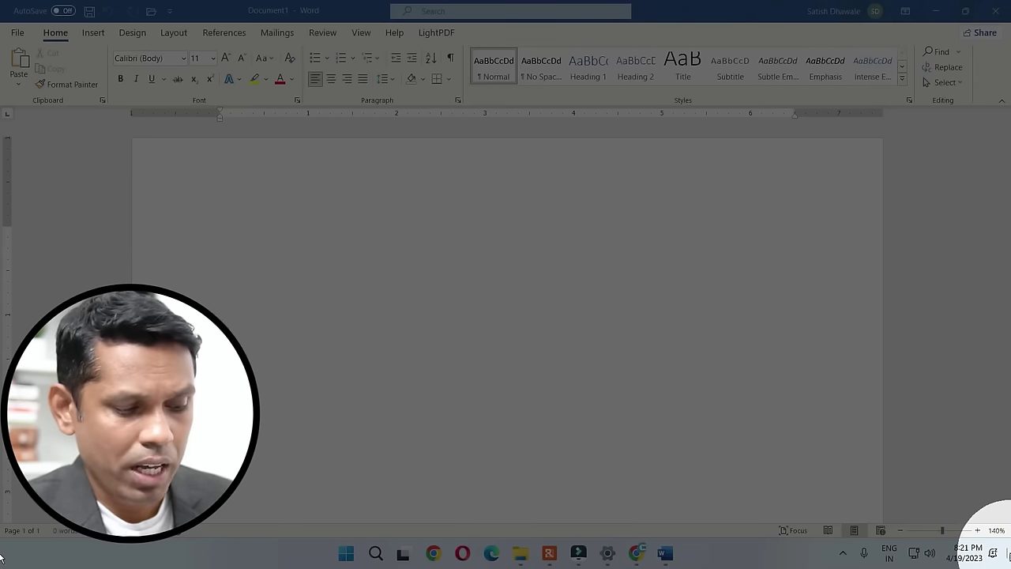
key("Escape")
left_click(1008, 557)
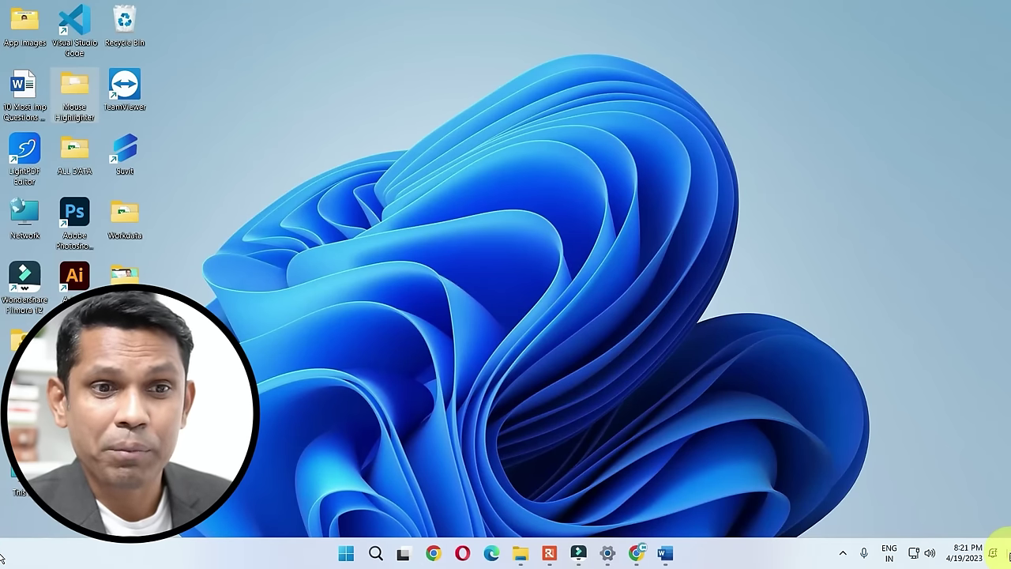
left_click(1008, 557)
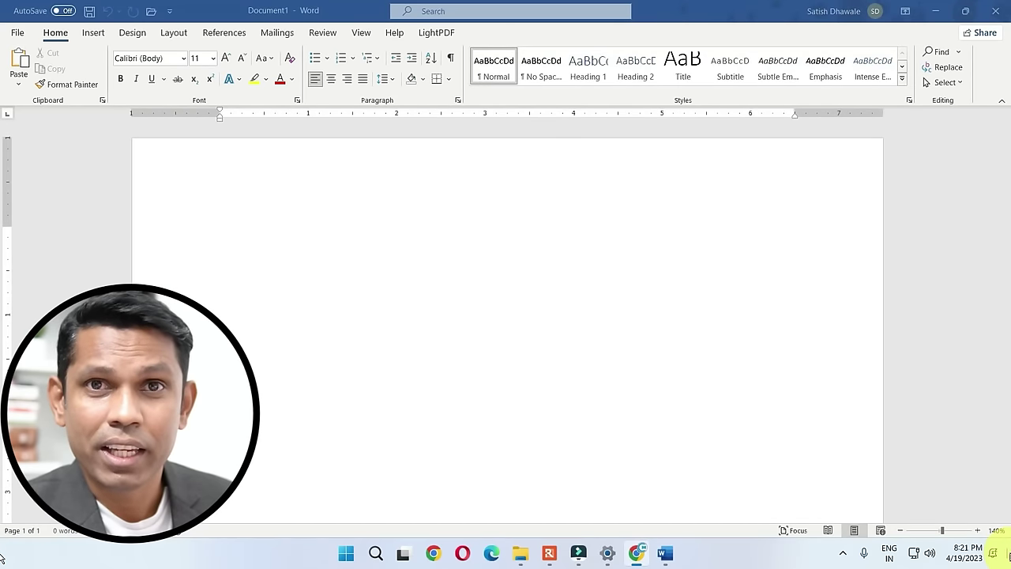
left_click(1007, 557)
left_click(1007, 557)
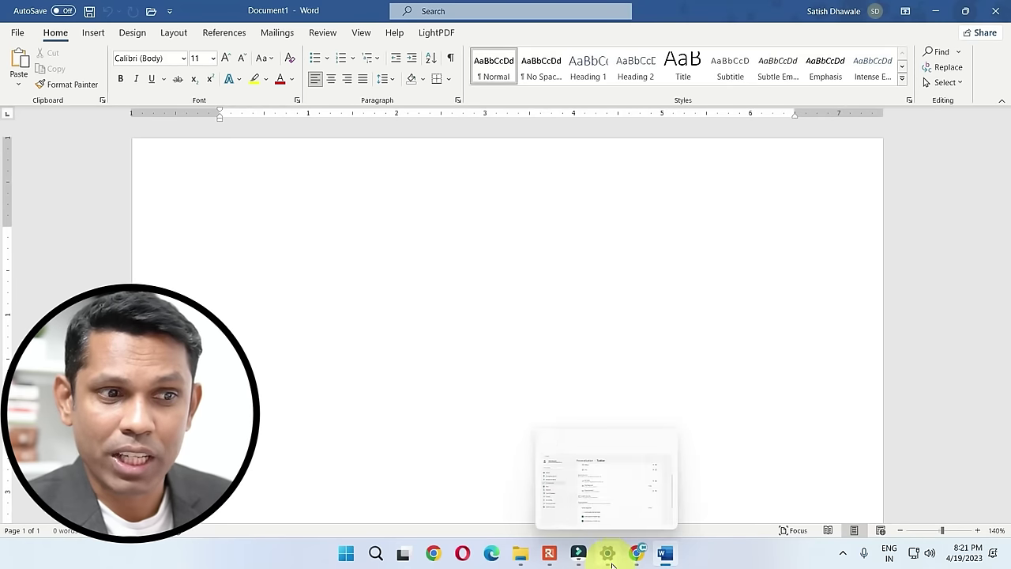
Switch to the Windows taskbar settings and turn off "Select the far corner of the taskbar to show the desktop".
left_click(608, 554)
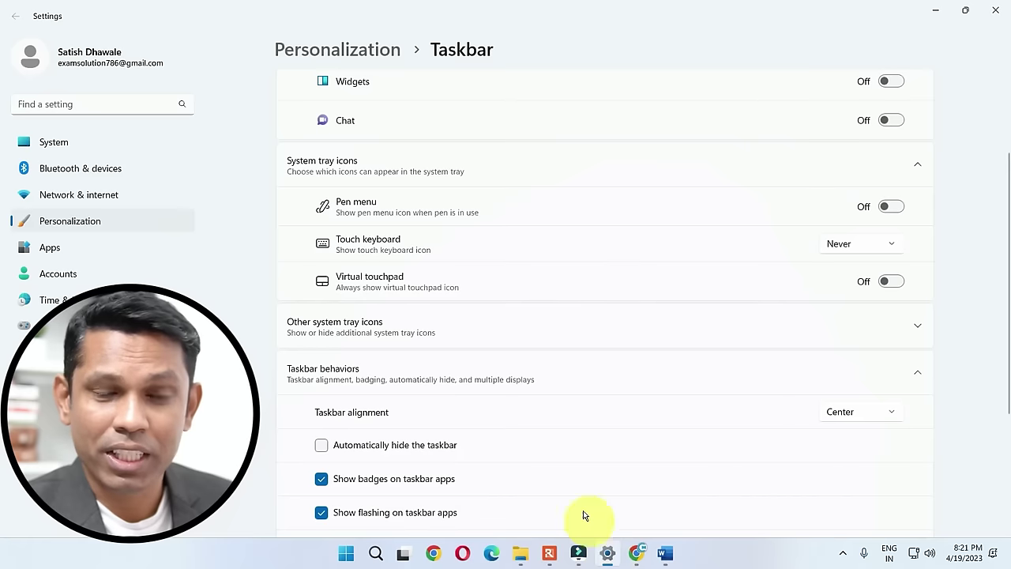
scroll(524, 474, "down", 2)
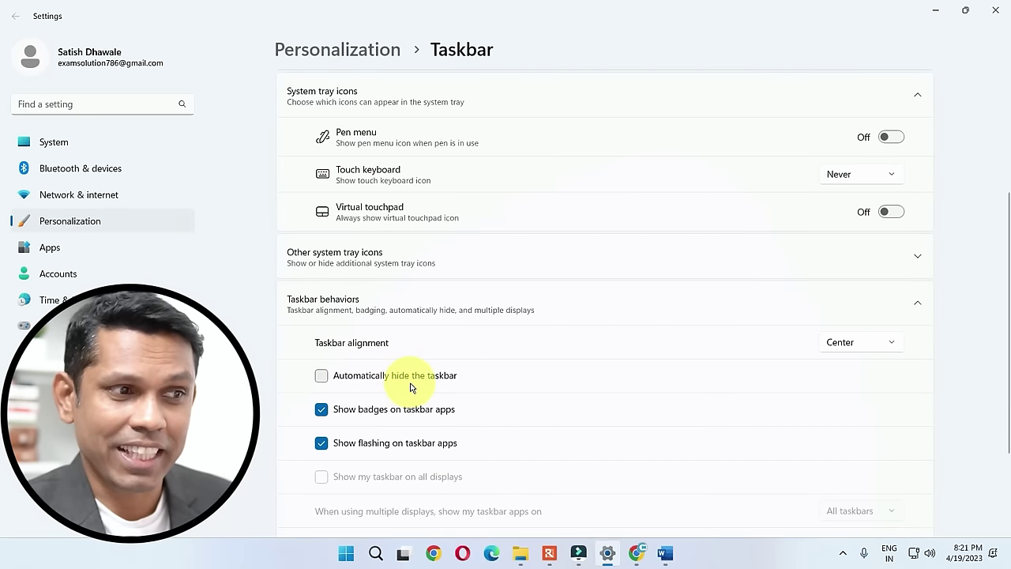
scroll(345, 485, "down", 4)
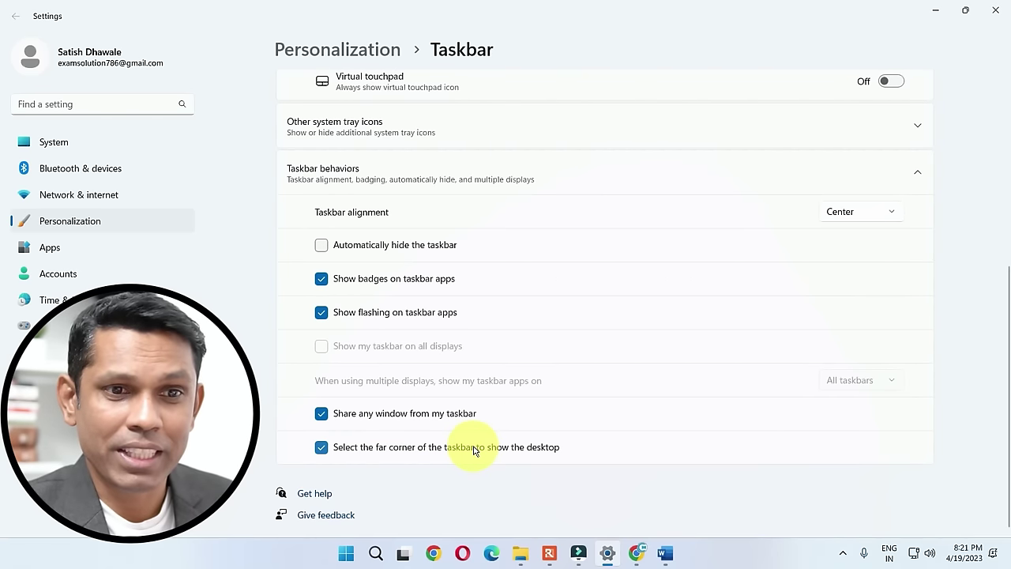
left_click(324, 447)
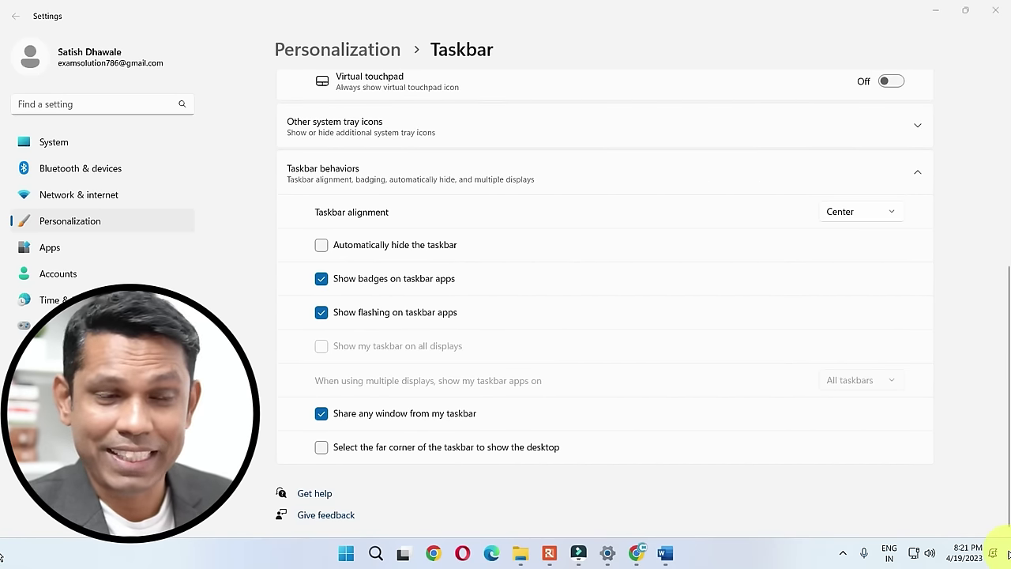
Re-enable the option to show the desktop from the taskbar's far corner and test it by showing the desktop and restoring the windows.
left_click(374, 457)
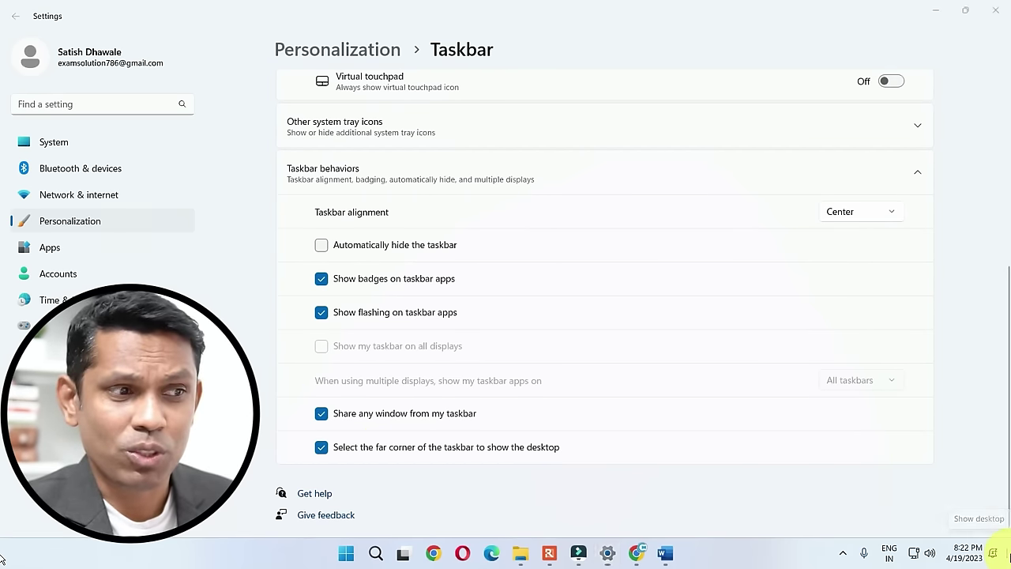
left_click(1008, 552)
left_click(1008, 553)
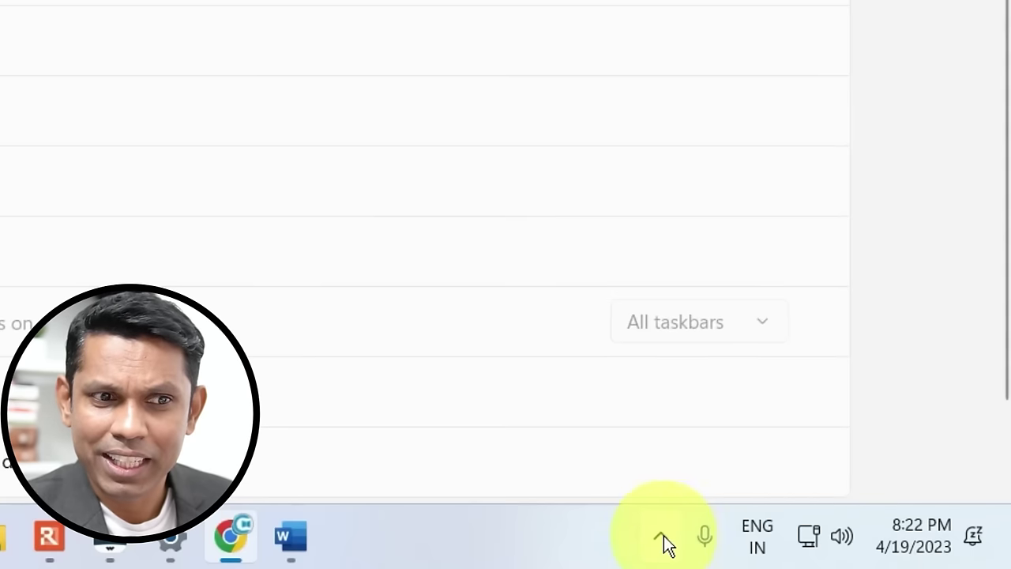
View the hidden tray icons and turn off Hidden icon menu under Other system tray icons in the taskbar settings.
left_click(661, 540)
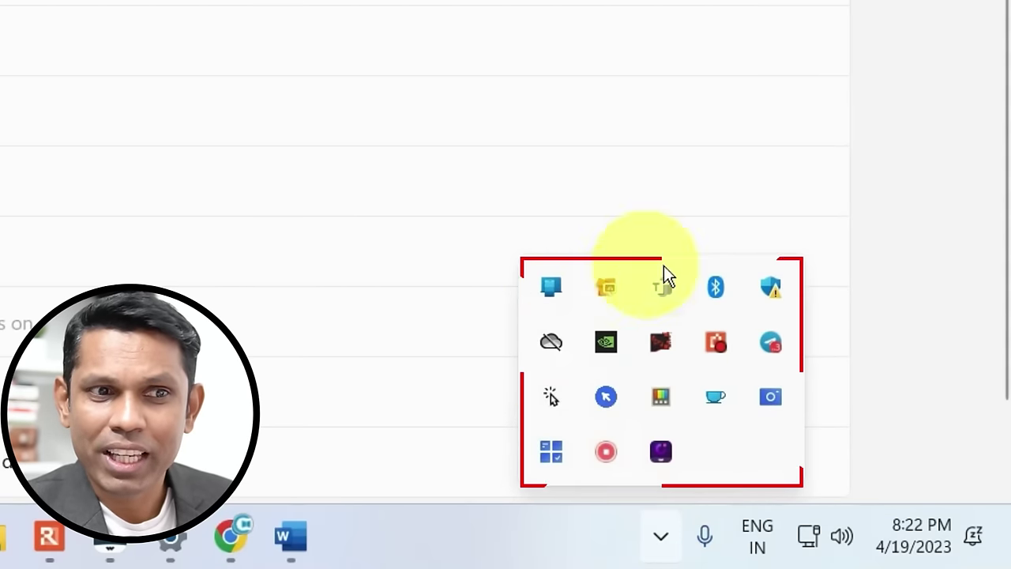
left_click(594, 555)
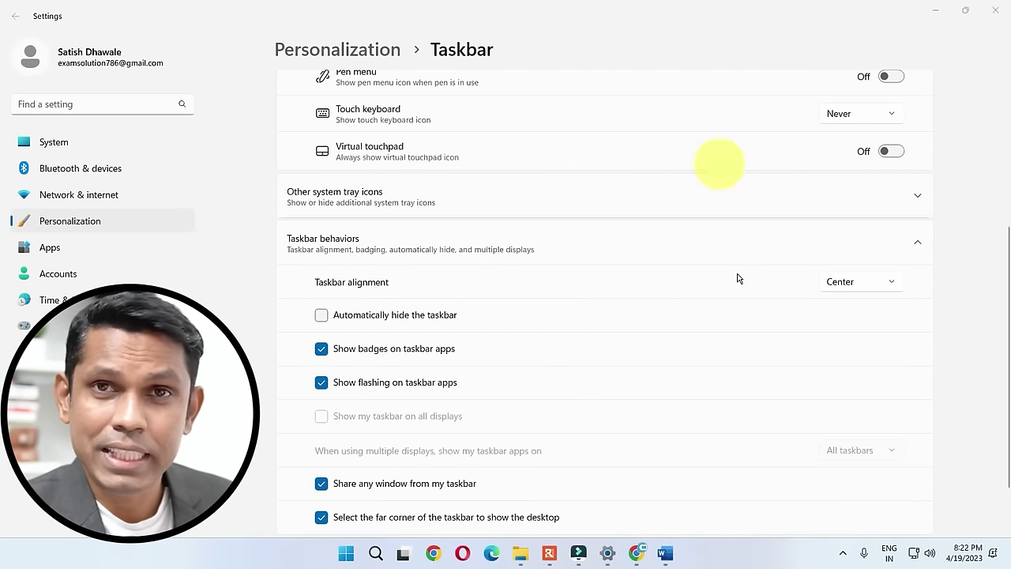
scroll(535, 331, "up", 1)
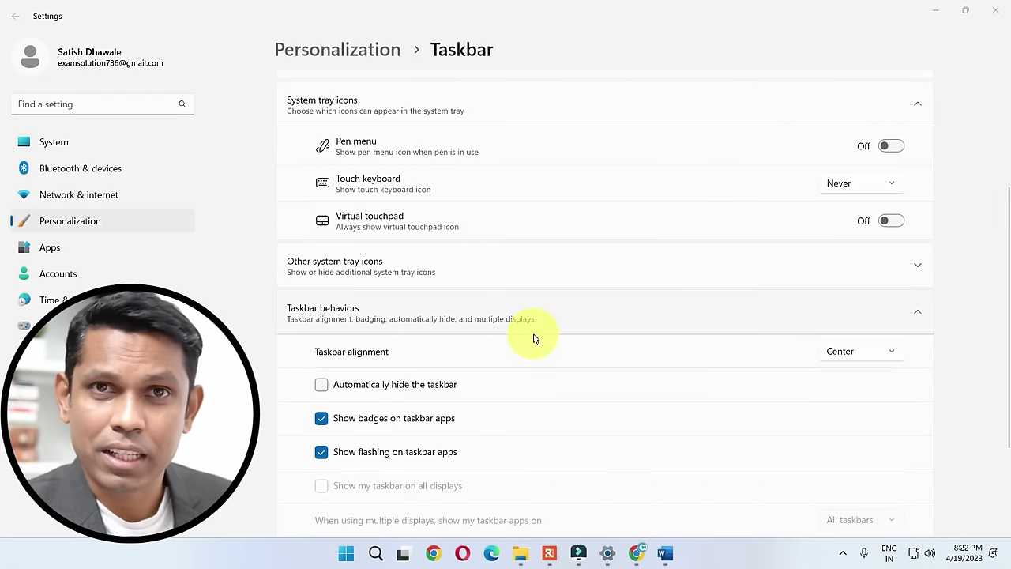
left_click(379, 266)
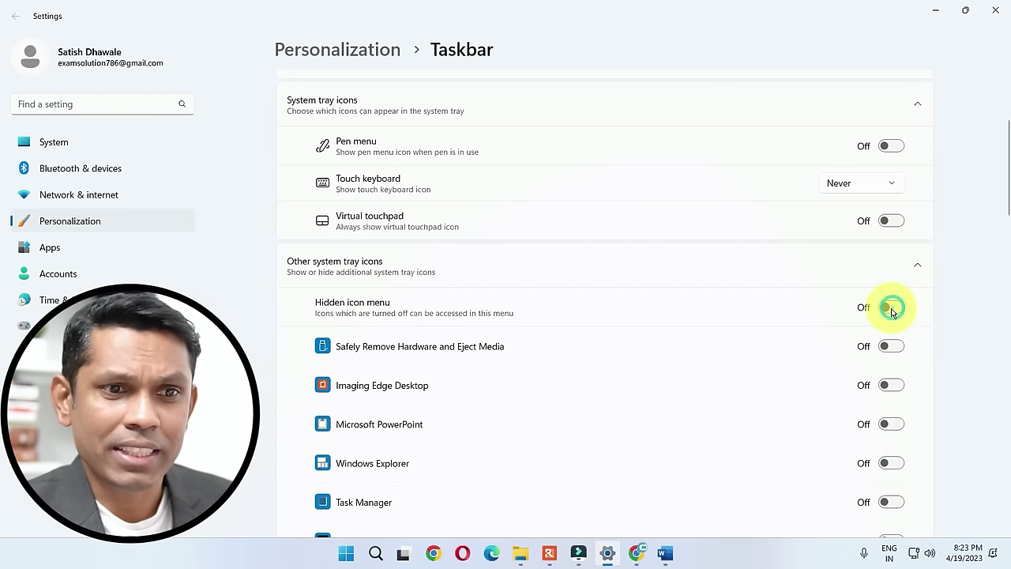
left_click(842, 553)
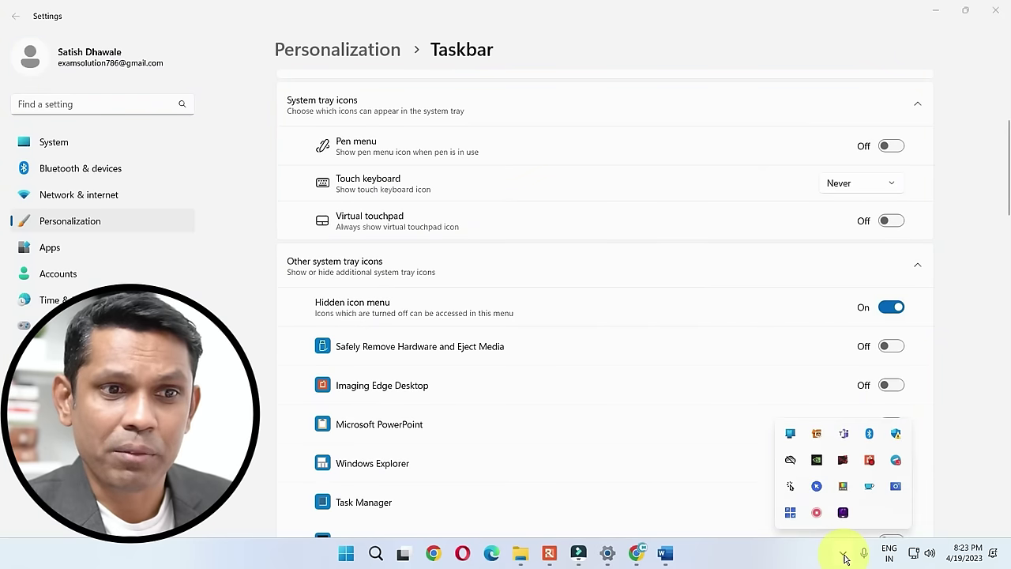
left_click(890, 308)
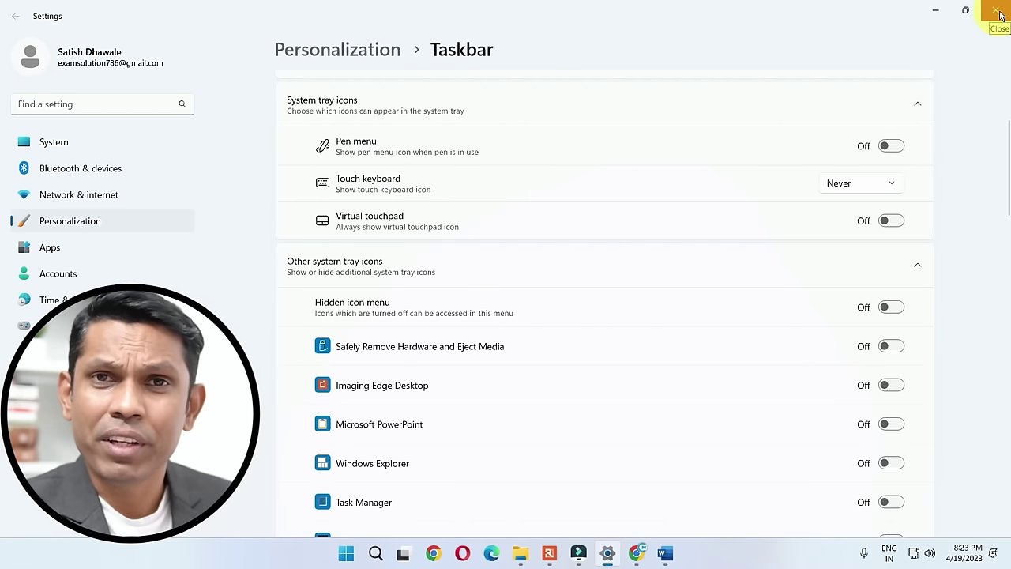
Close the Settings window and the blank Word document.
left_click(998, 12)
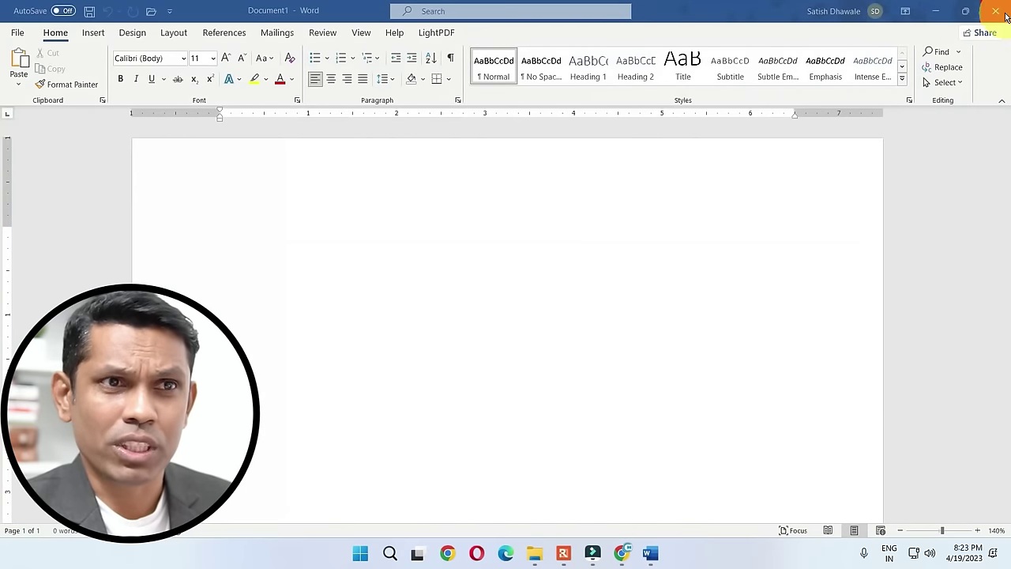
left_click(1003, 14)
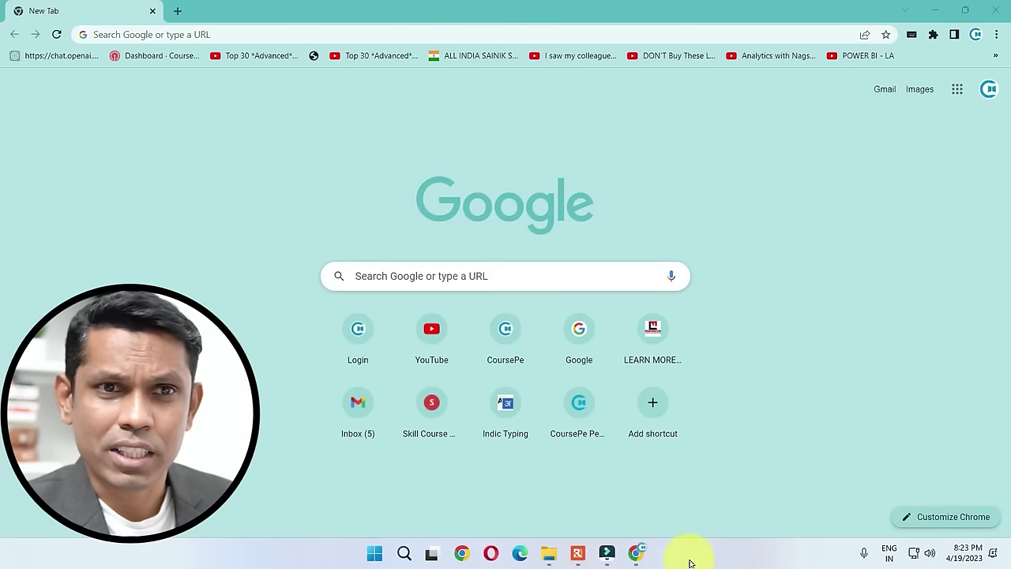
Search Windows for "word" and pin the Word app to the taskbar.
left_click(403, 554)
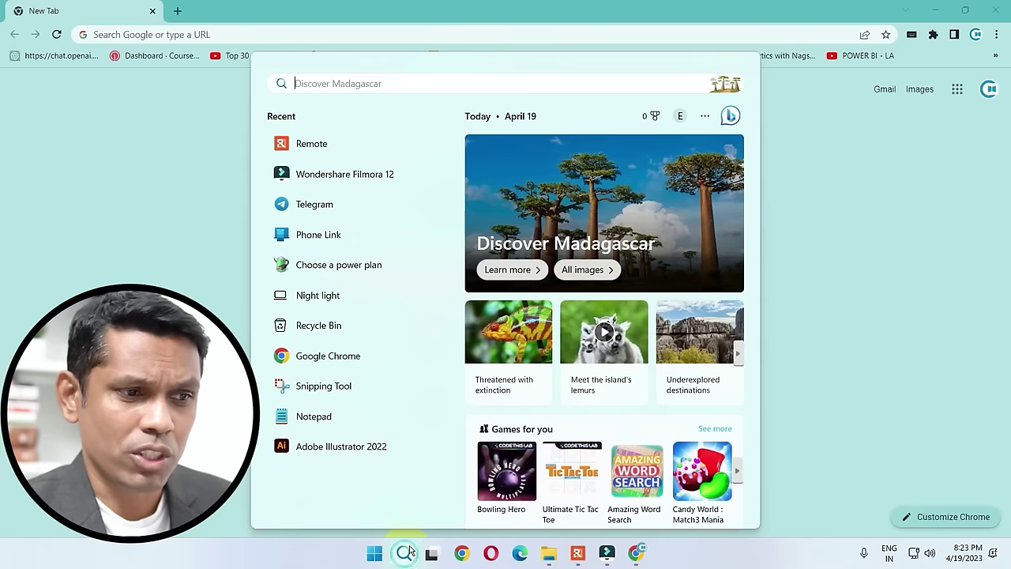
type("word")
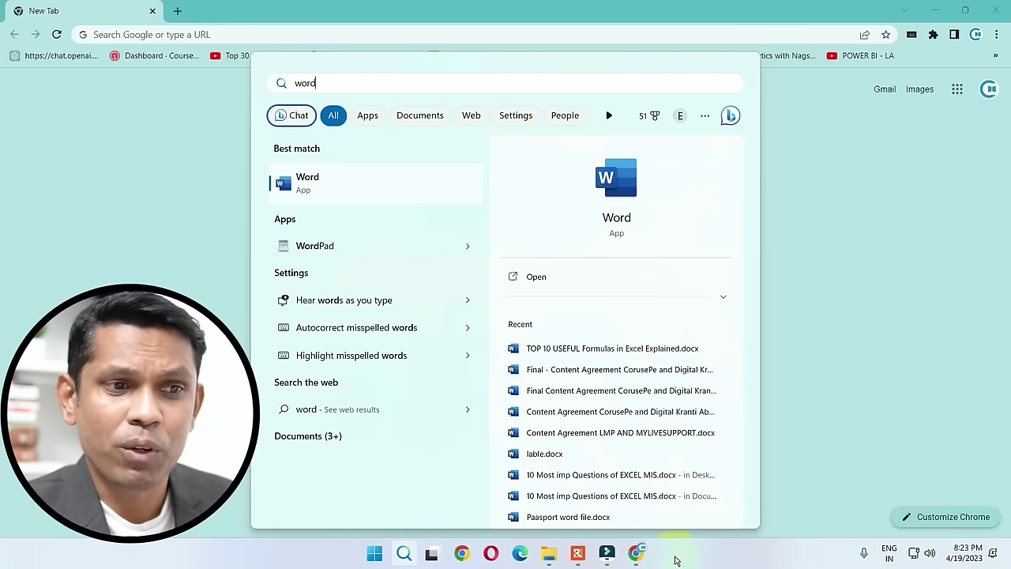
right_click(338, 188)
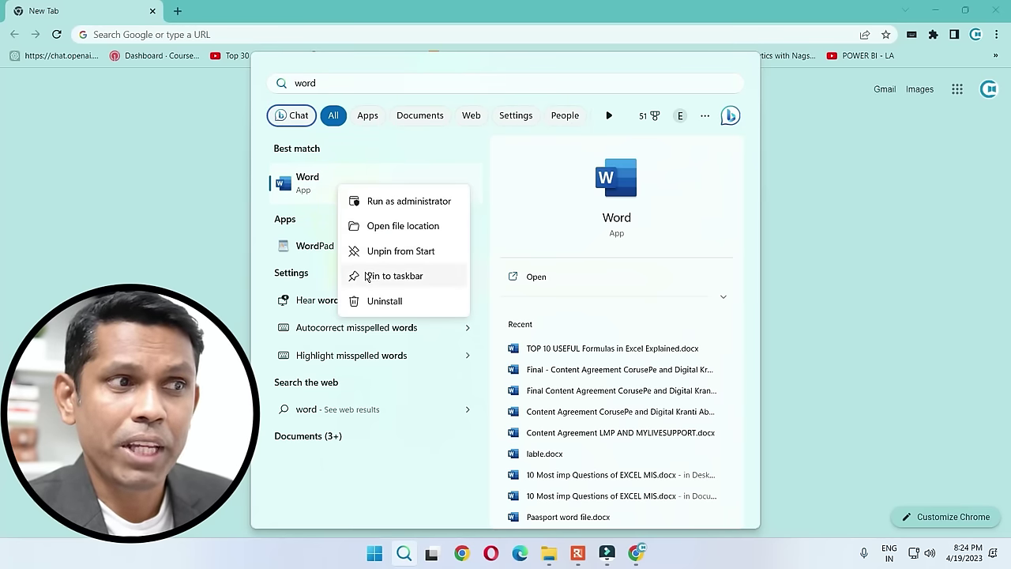
left_click(394, 275)
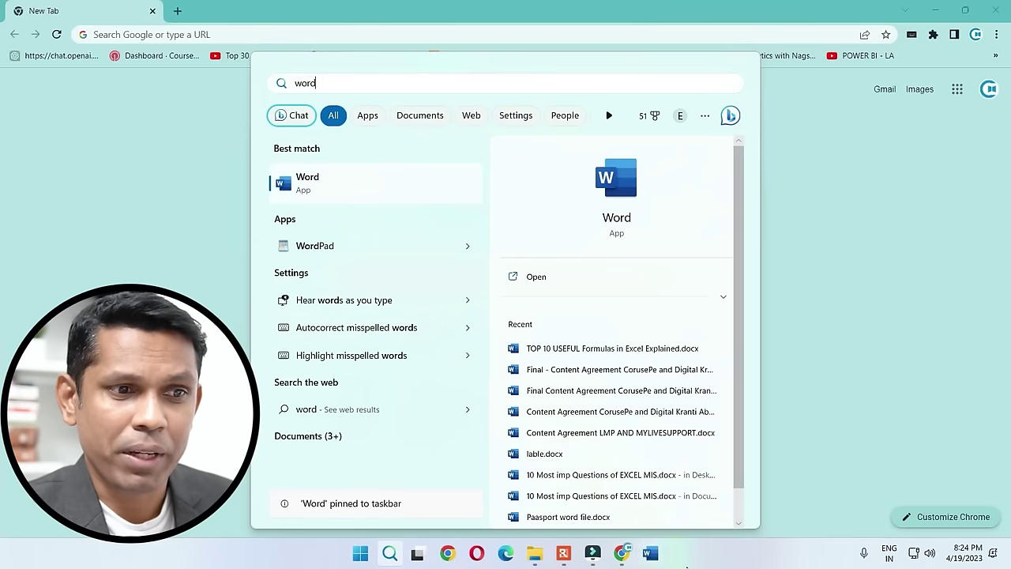
Unpin the Word app from the taskbar using its search result.
right_click(382, 184)
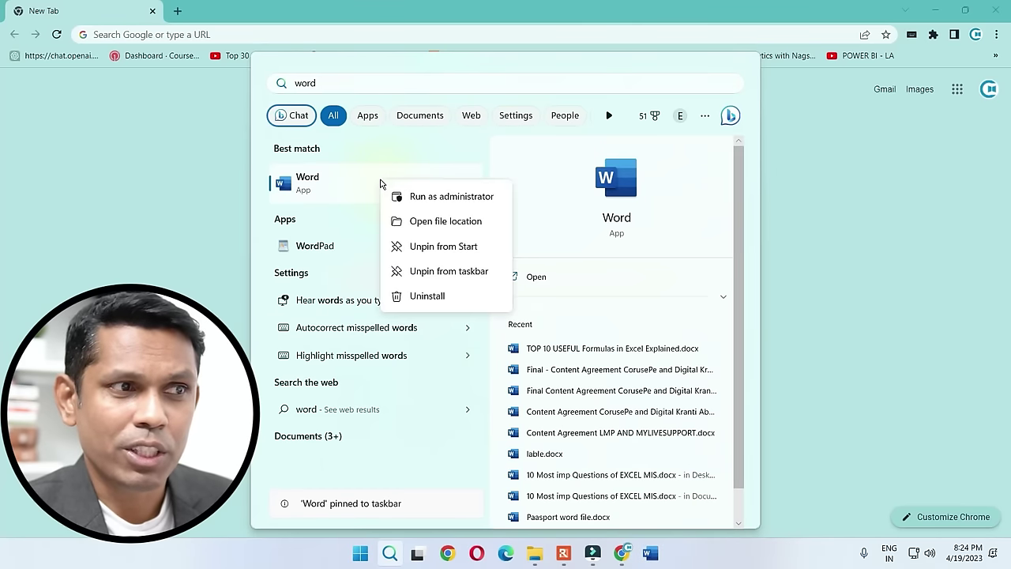
left_click(424, 272)
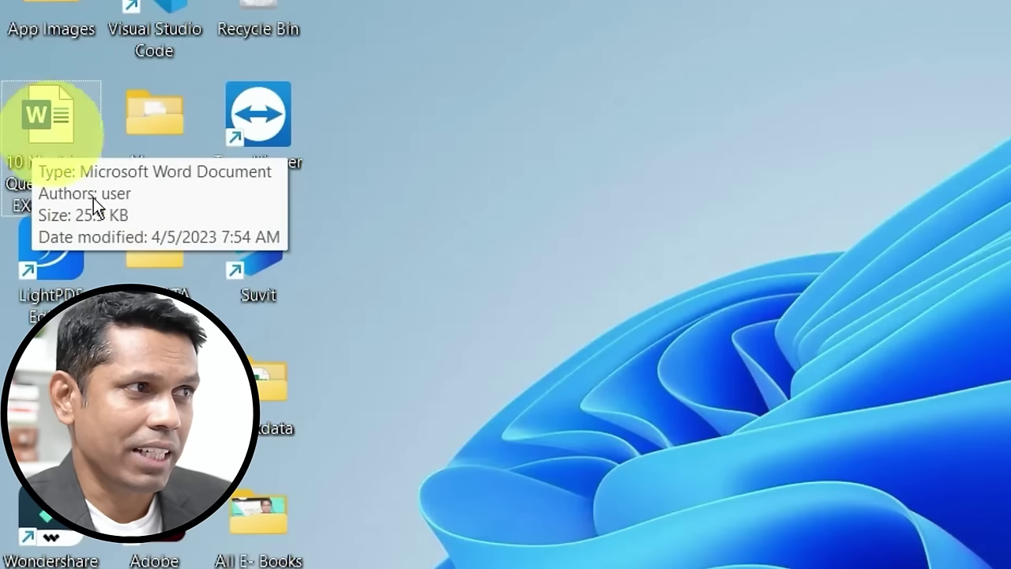
Search Windows for "tall" and open the file location of the TallyPrime app.
left_click(237, 118)
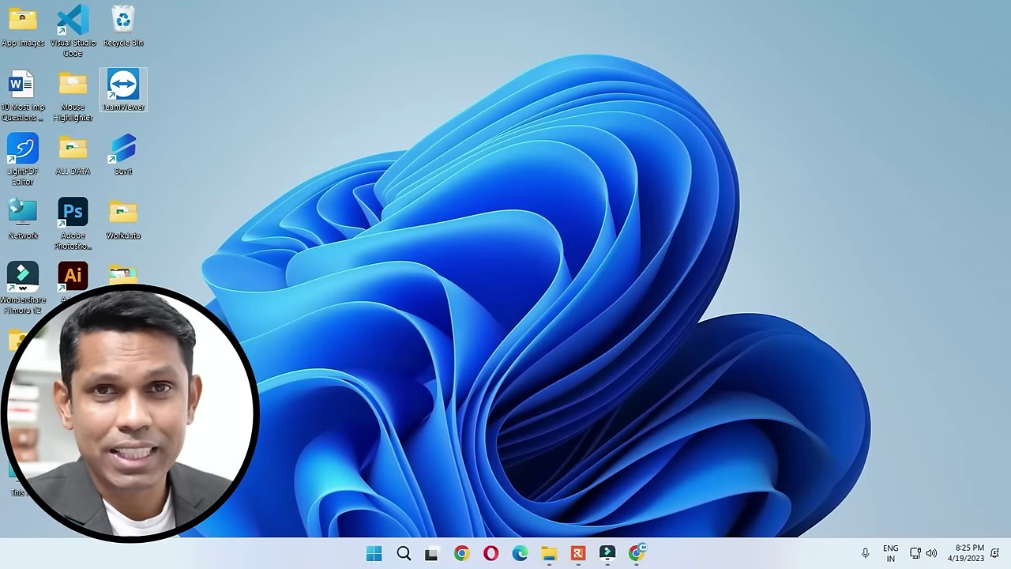
left_click(402, 552)
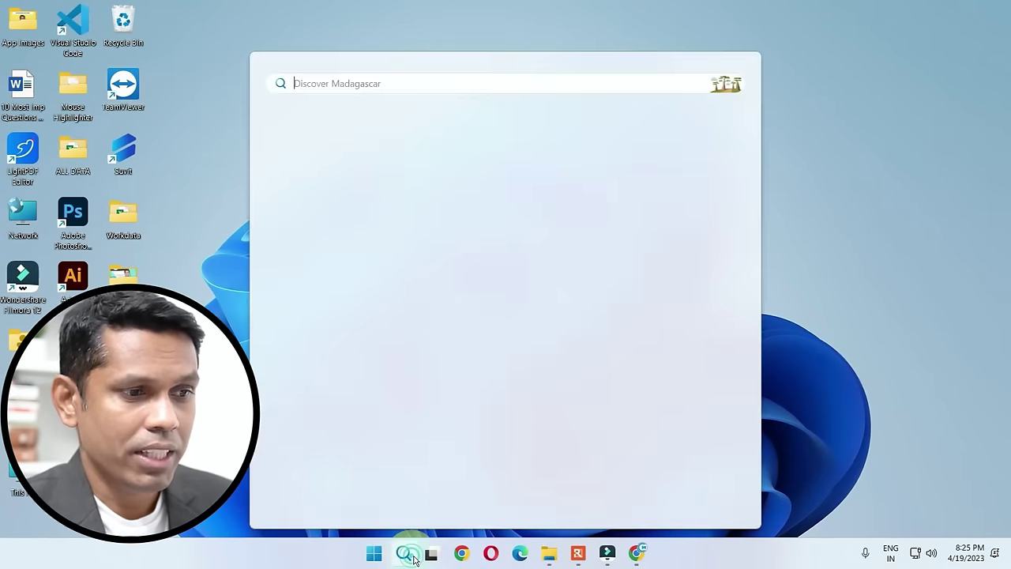
type("tall")
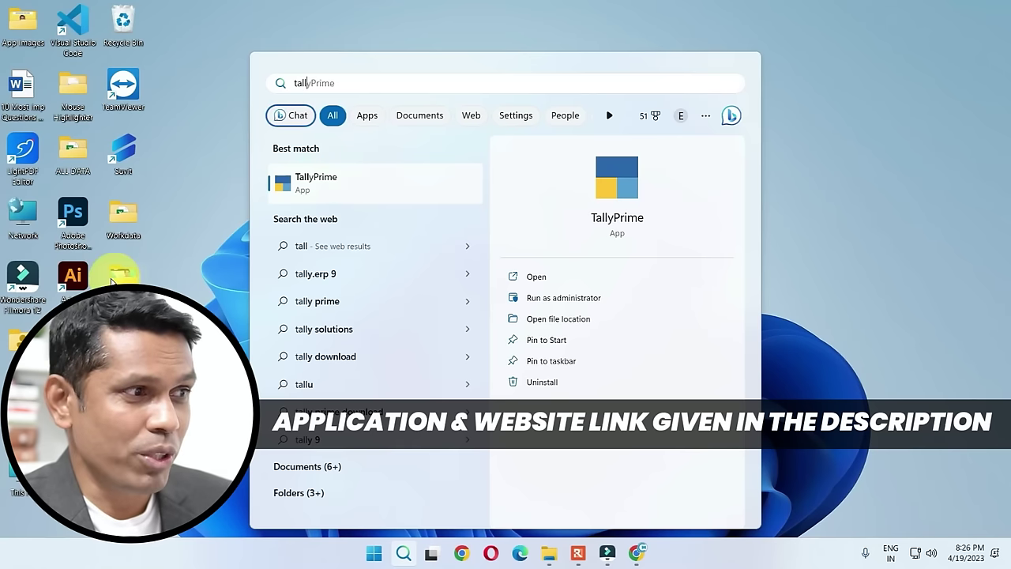
right_click(353, 190)
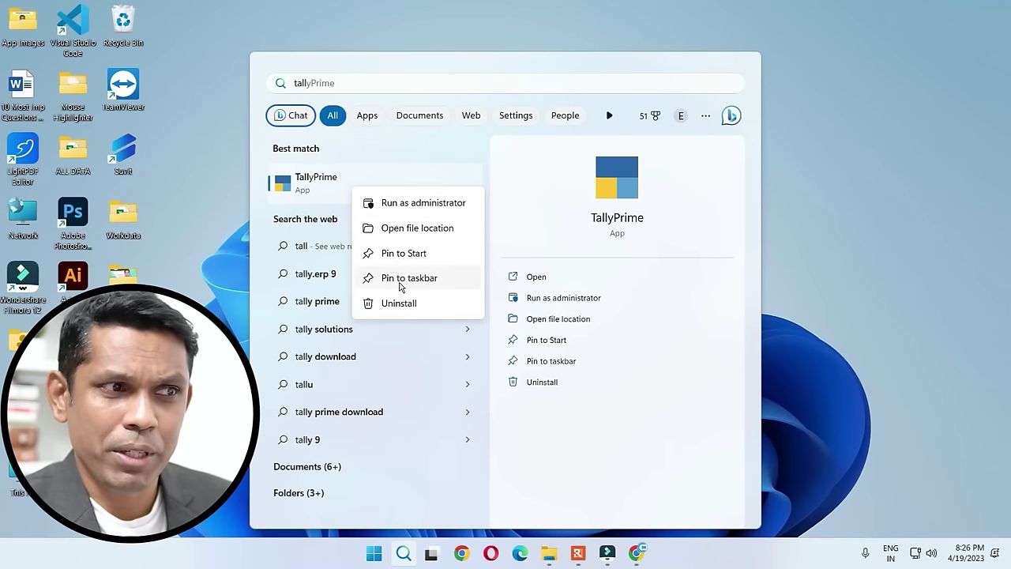
left_click(415, 229)
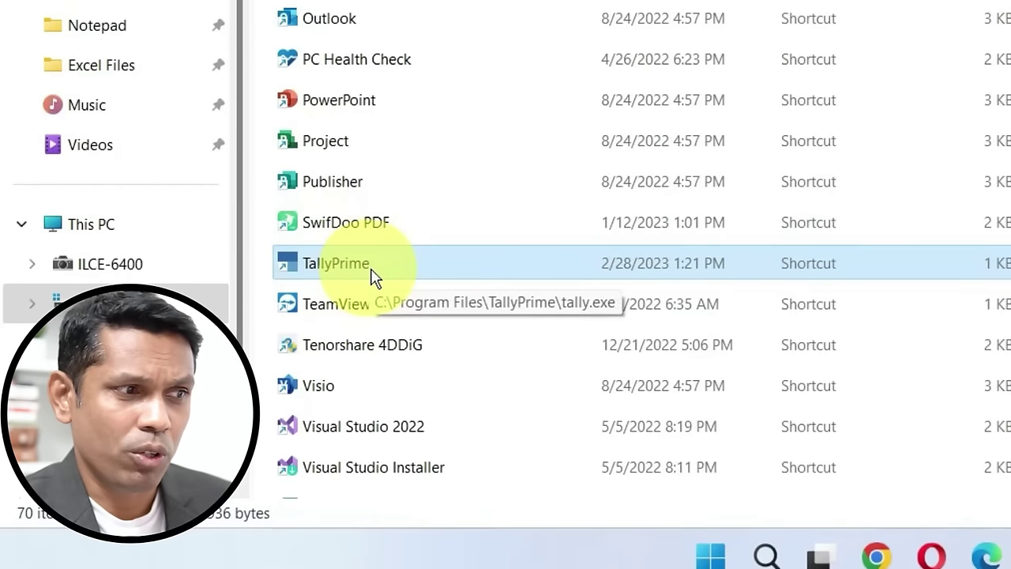
Send the TallyPrime entry to the desktop as a new shortcut.
right_click(373, 275)
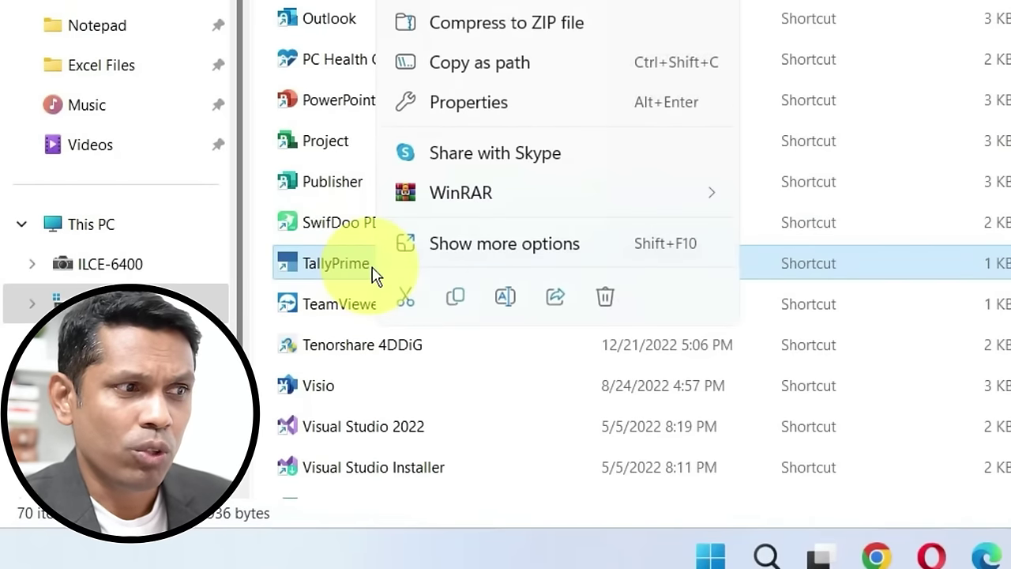
left_click(515, 246)
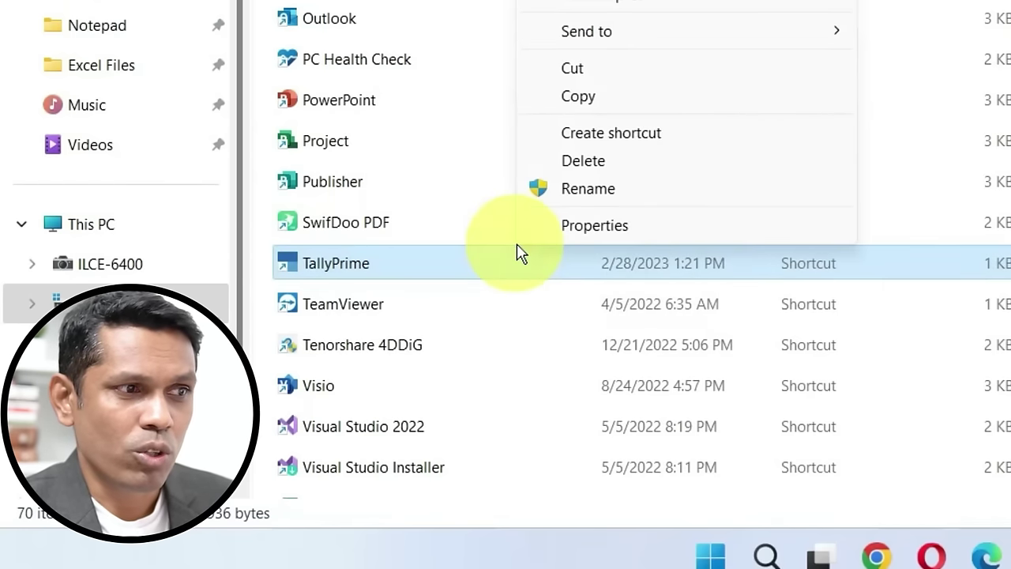
mouse_move(648, 36)
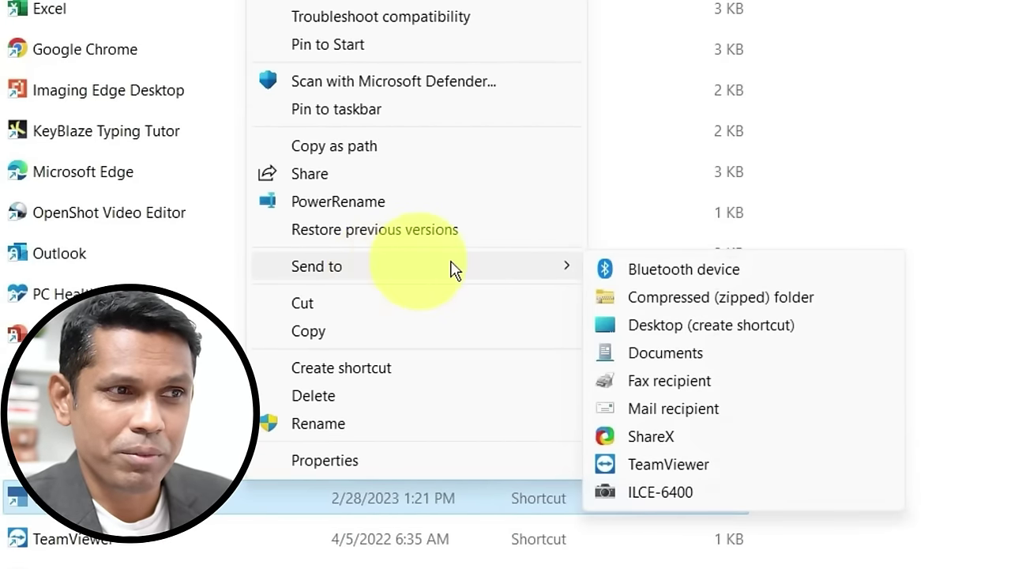
left_click(681, 332)
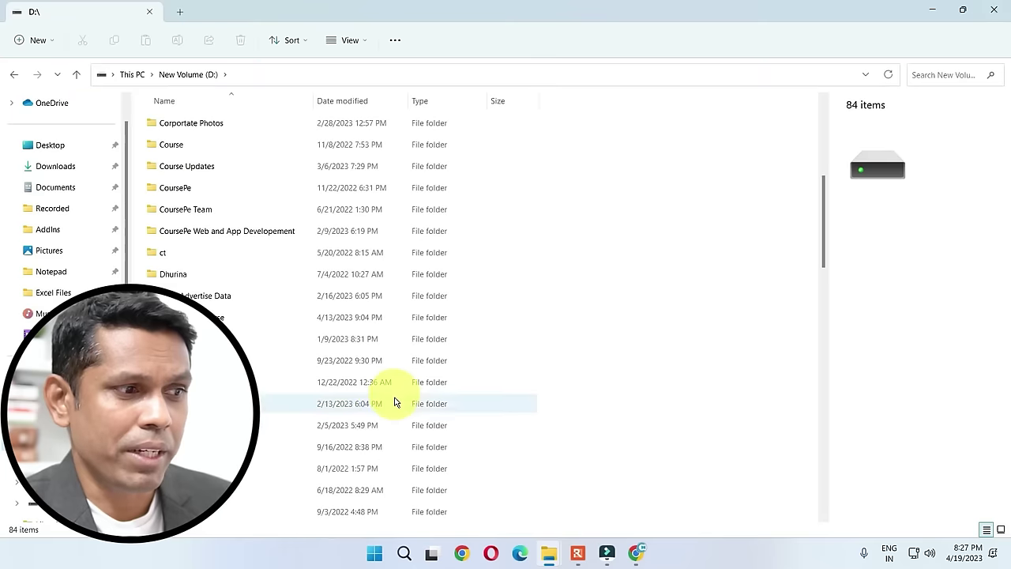
Send the DumpStack text document on drive D: to the desktop as a shortcut and minimize the folder window.
scroll(395, 401, "down", 15)
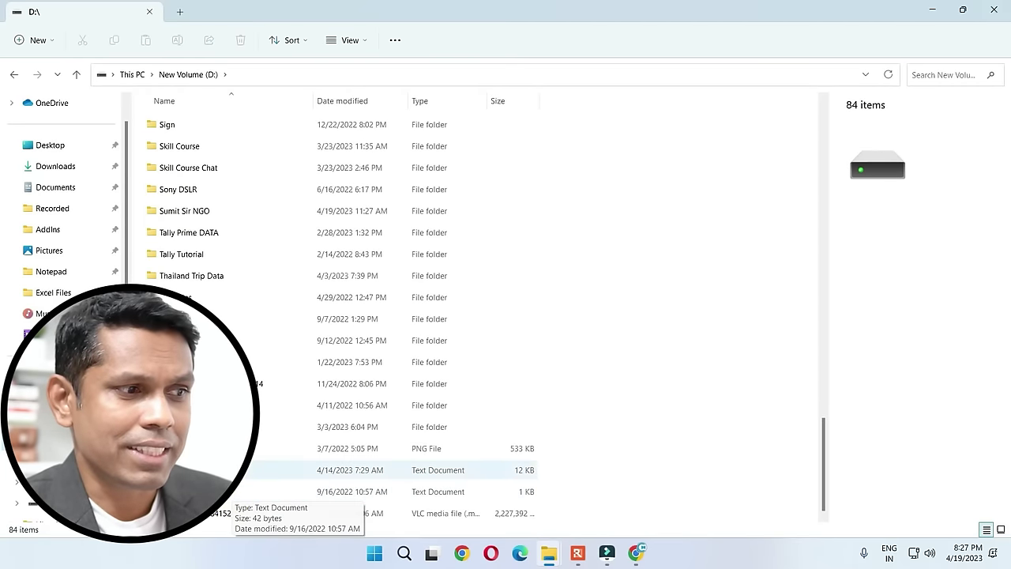
right_click(193, 472)
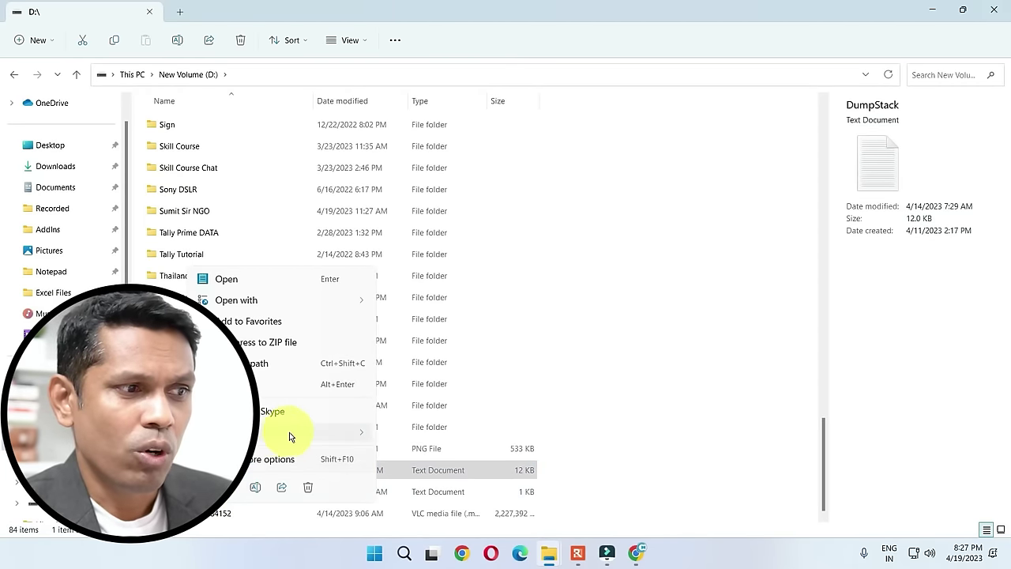
left_click(292, 459)
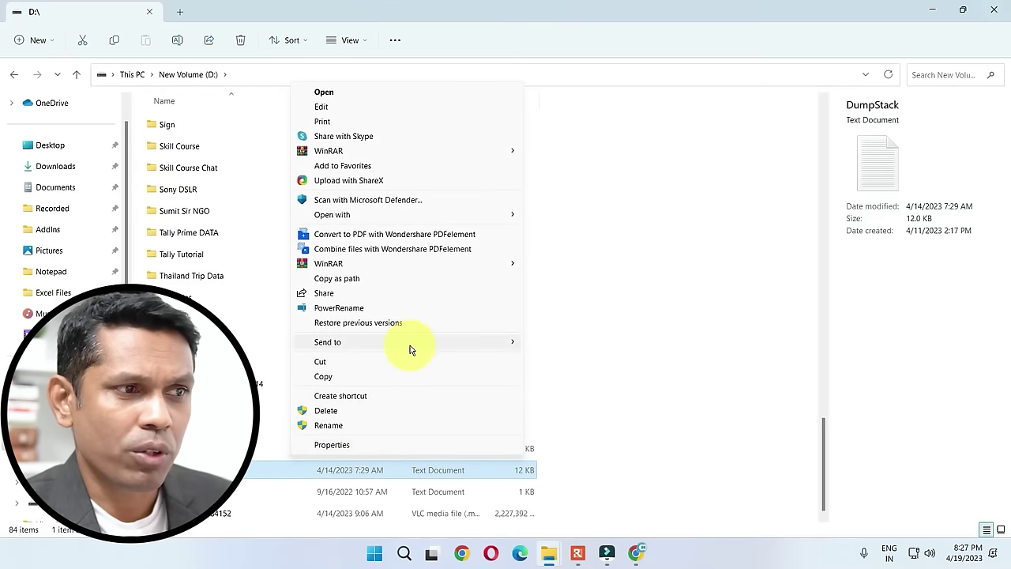
mouse_move(410, 345)
left_click(575, 378)
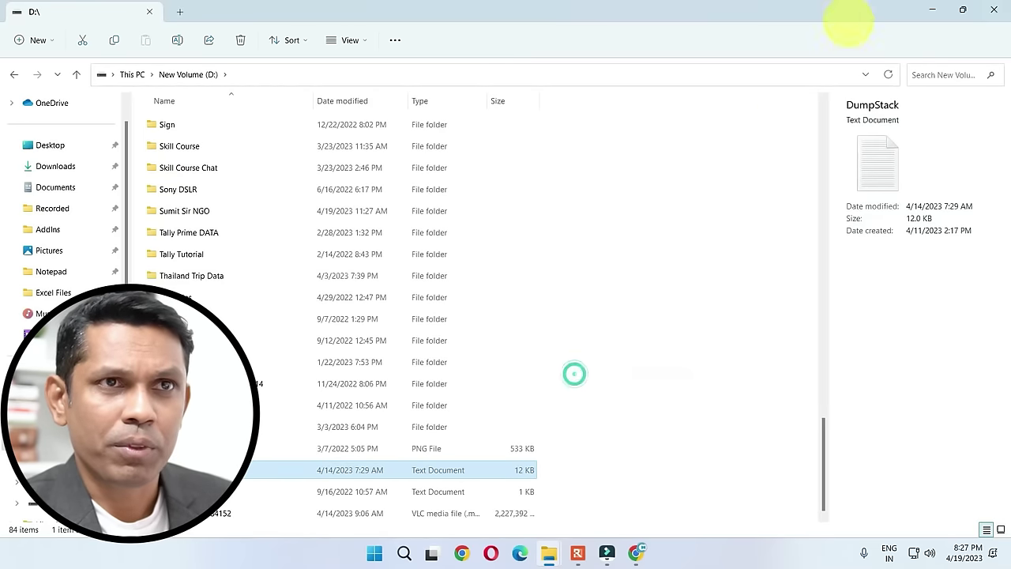
left_click(931, 11)
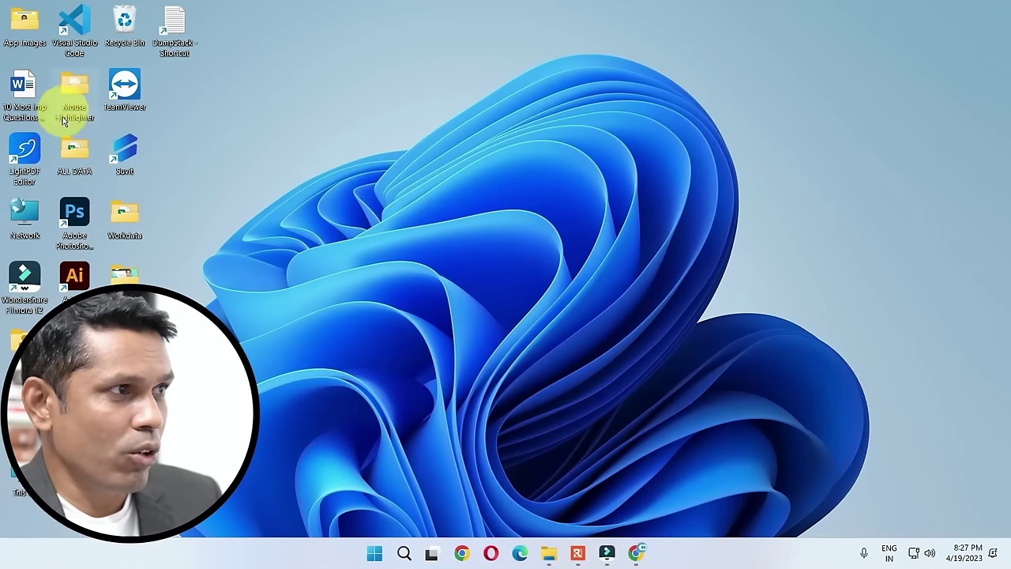
Create a new folder named IMP FILES on the desktop.
right_click(236, 188)
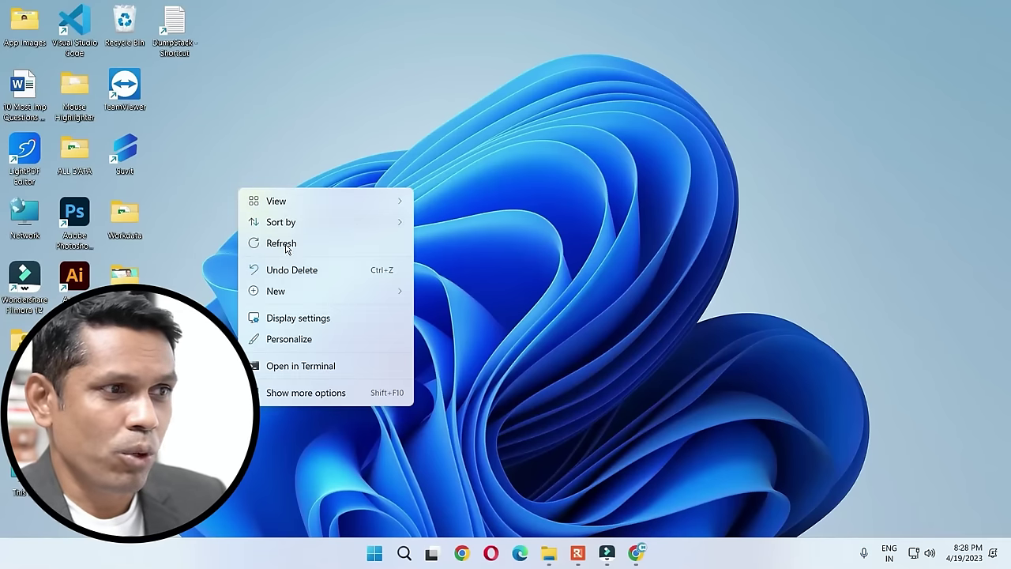
mouse_move(298, 291)
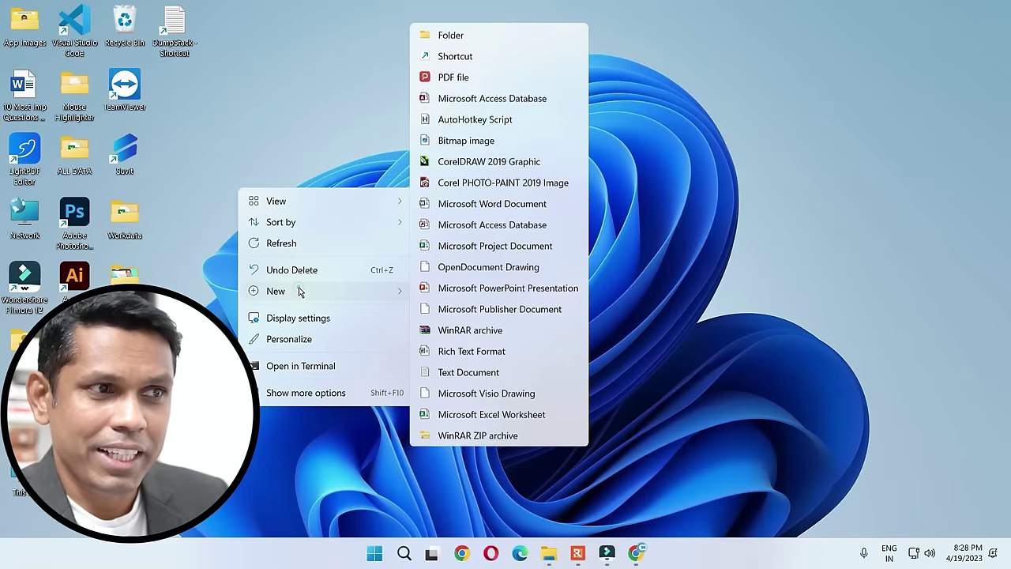
left_click(466, 35)
key("BackSpace")
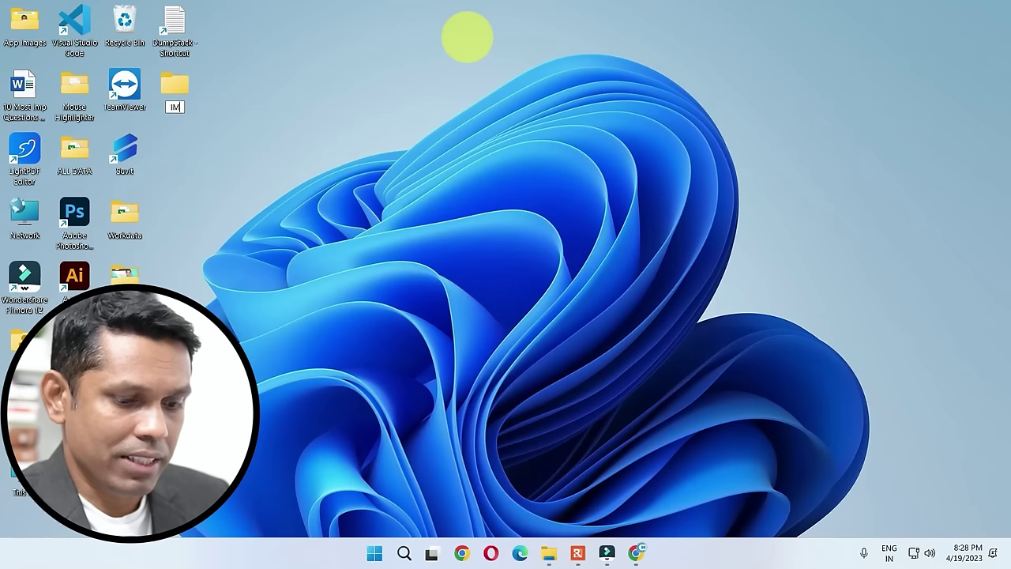
type("IMP FILES")
key("Return")
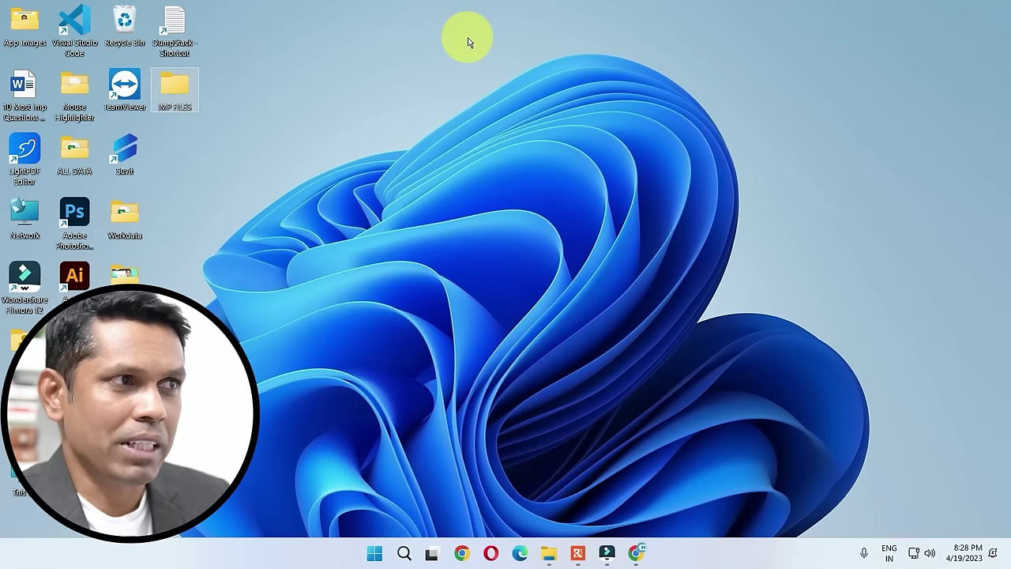
Move the "10 Most imp Questions of EXCEL MIS" document and the DumpStack shortcut into the IMP FILES folder.
left_click(23, 97)
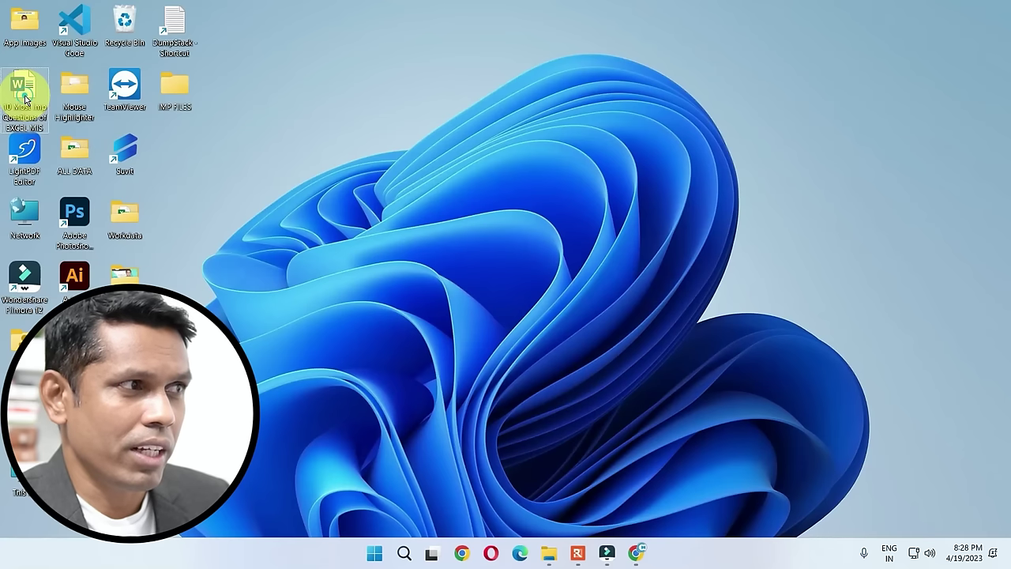
left_click_drag(25, 98, 175, 105)
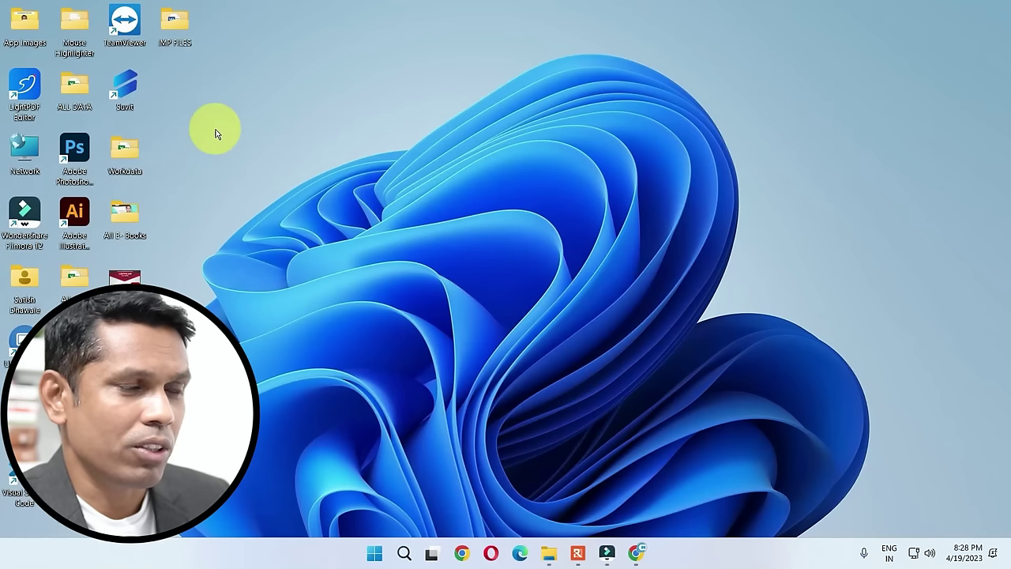
left_click(179, 37)
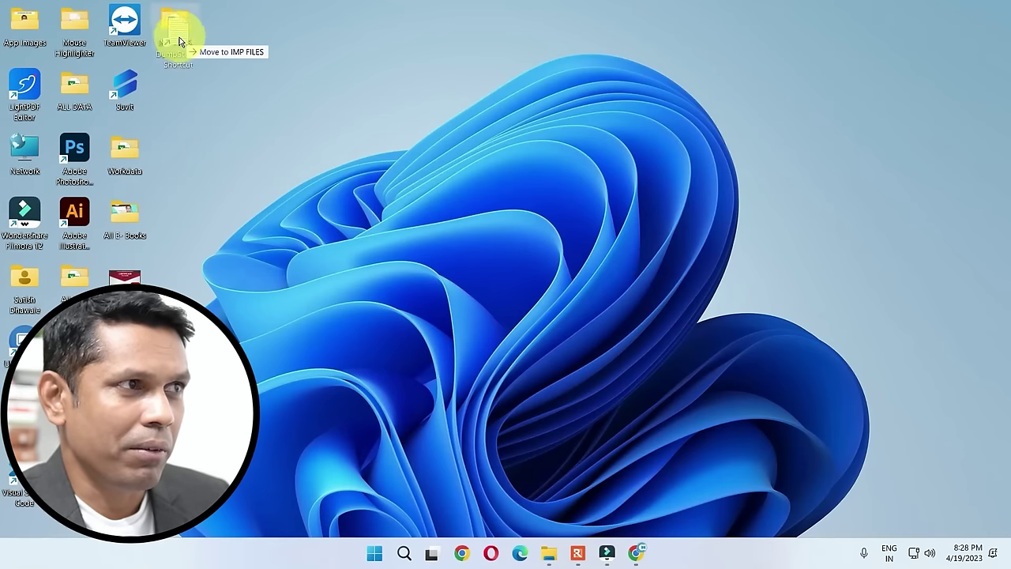
key("Delete")
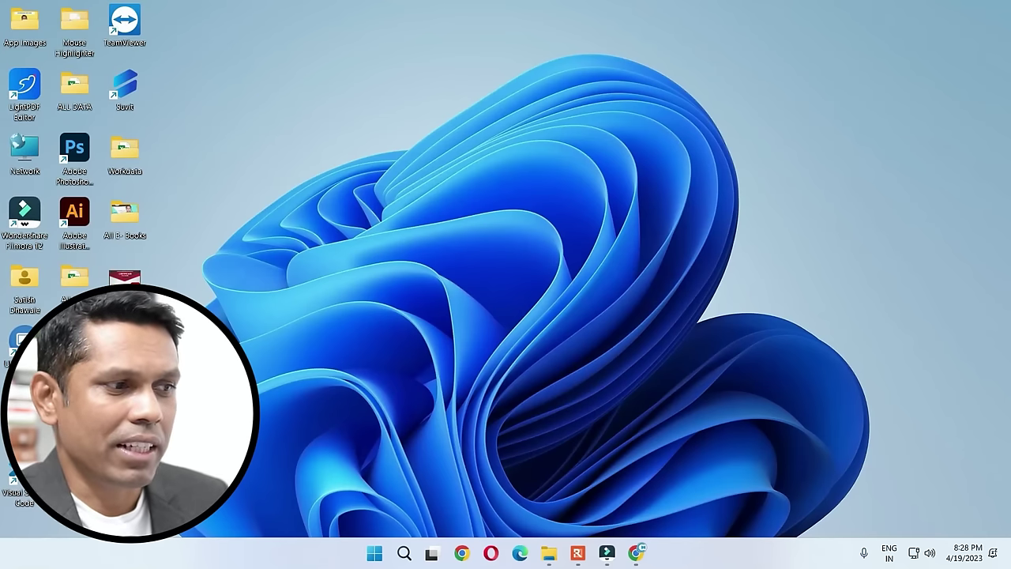
Compress the IMP FILES folder into a ZIP file on the desktop, keeping the name IMP FILES.
left_click(141, 470)
mouse_move(300, 379)
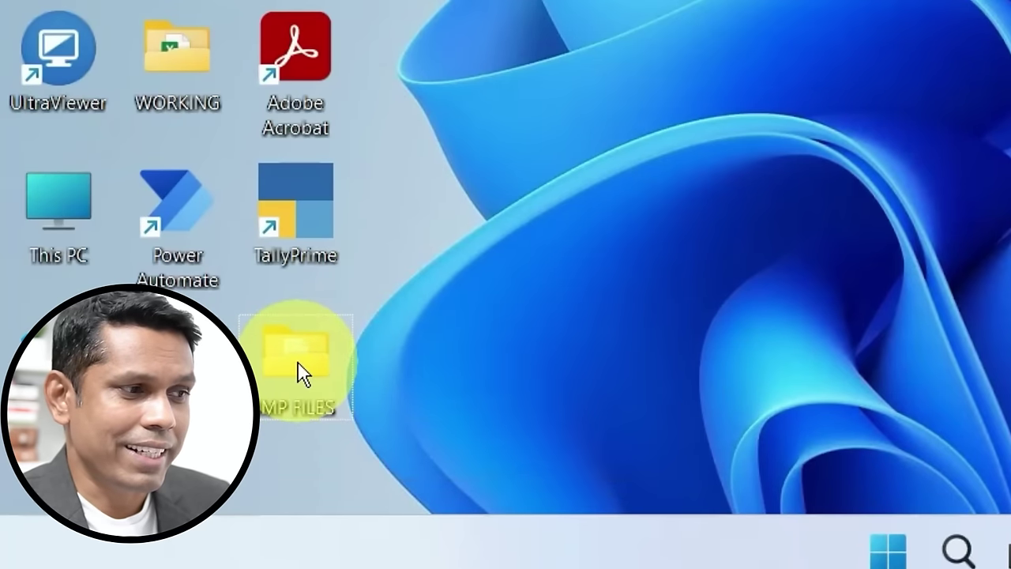
right_click(305, 376)
left_click(300, 376)
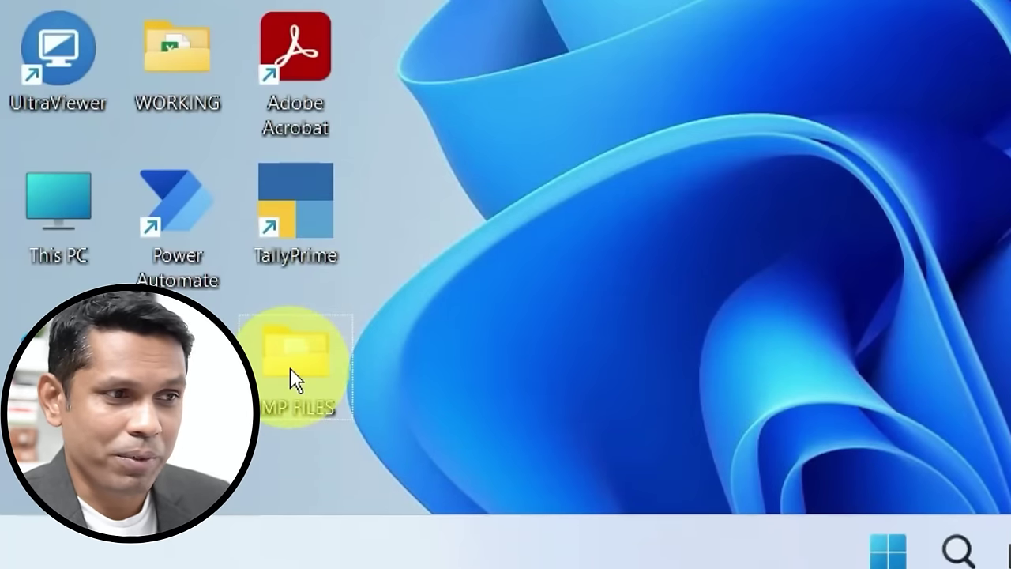
right_click(293, 379)
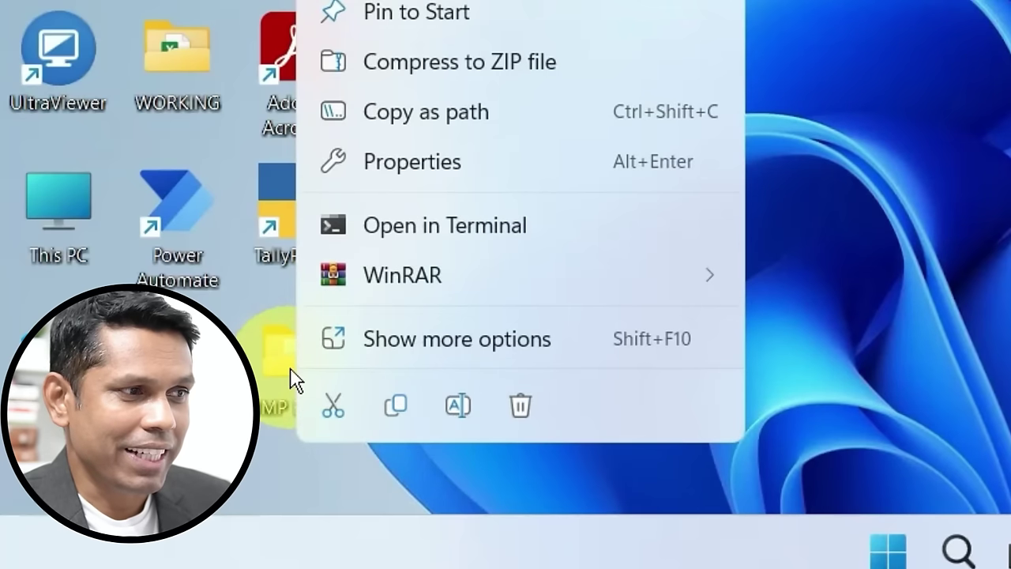
left_click(478, 70)
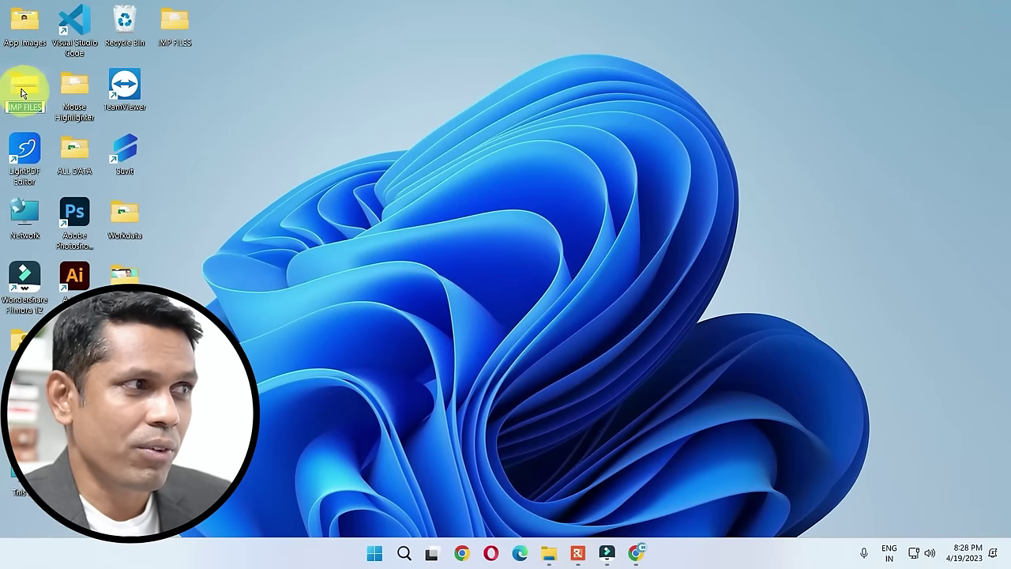
key("Return")
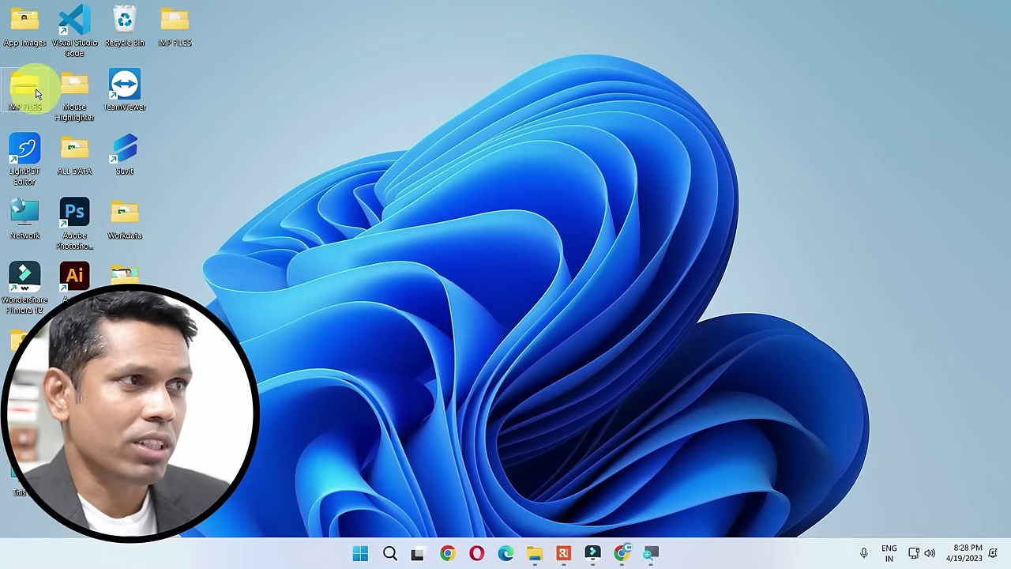
Check the size of the original IMP FILES folder in its properties and close them.
right_click(172, 33)
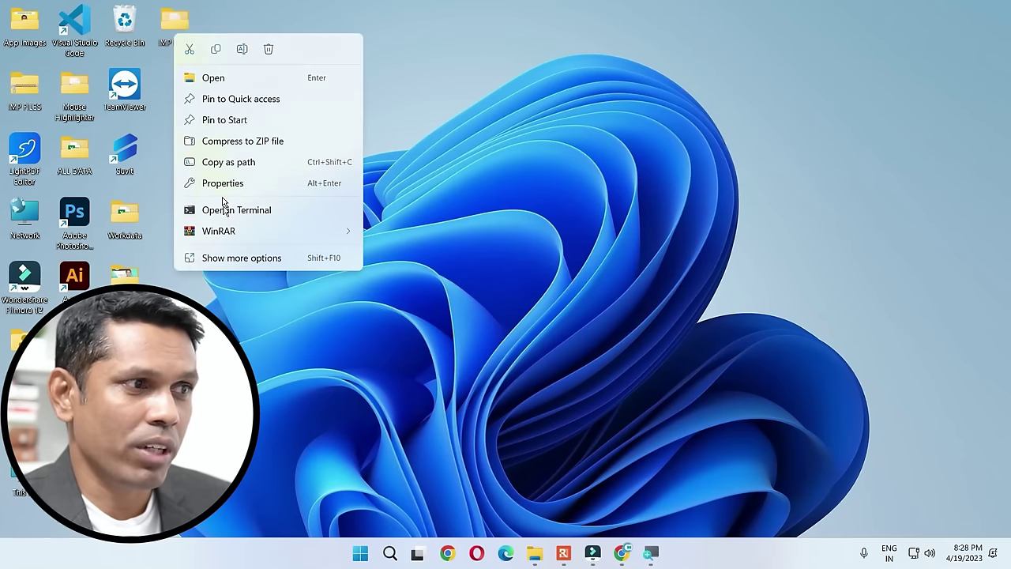
left_click(222, 259)
left_click(261, 526)
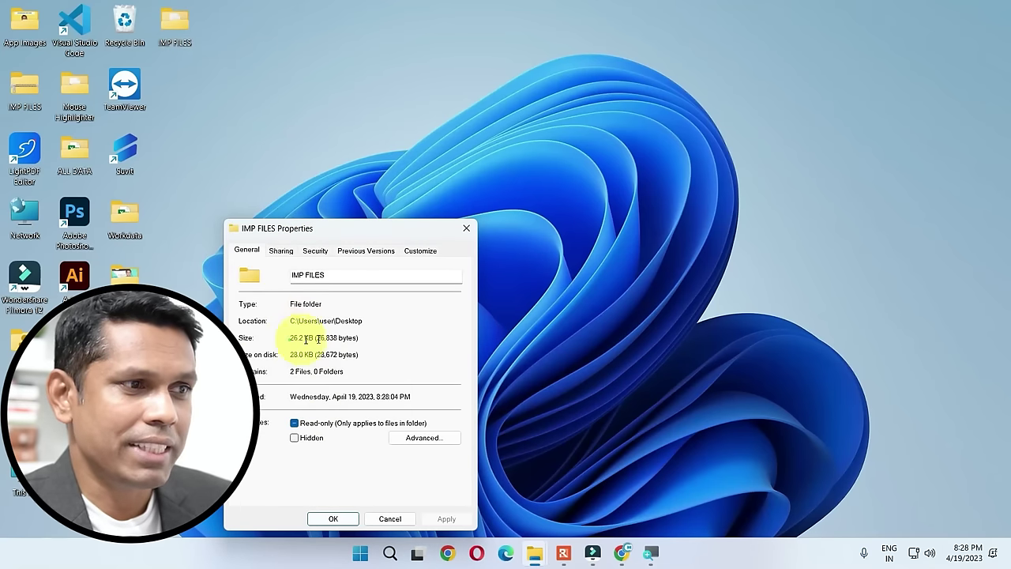
key("Escape")
Check the size of the zipped IMP FILES archive in its properties and close them.
right_click(31, 87)
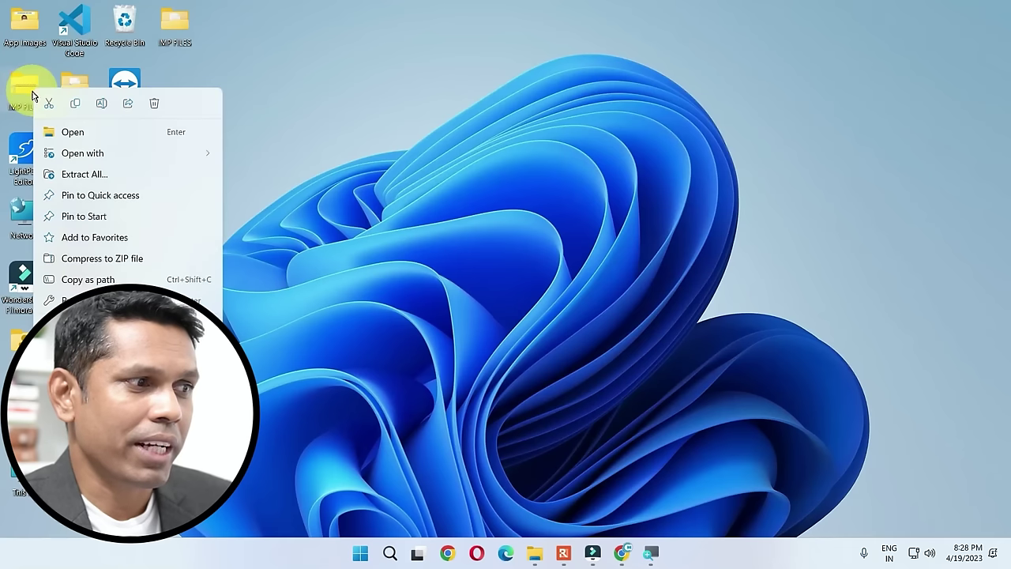
left_click(198, 301)
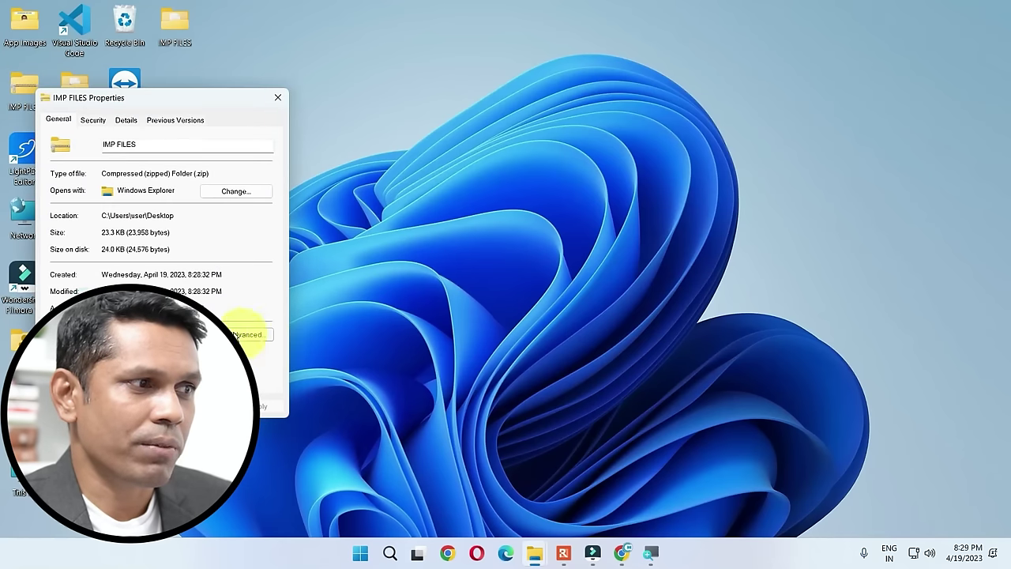
double_click(109, 232)
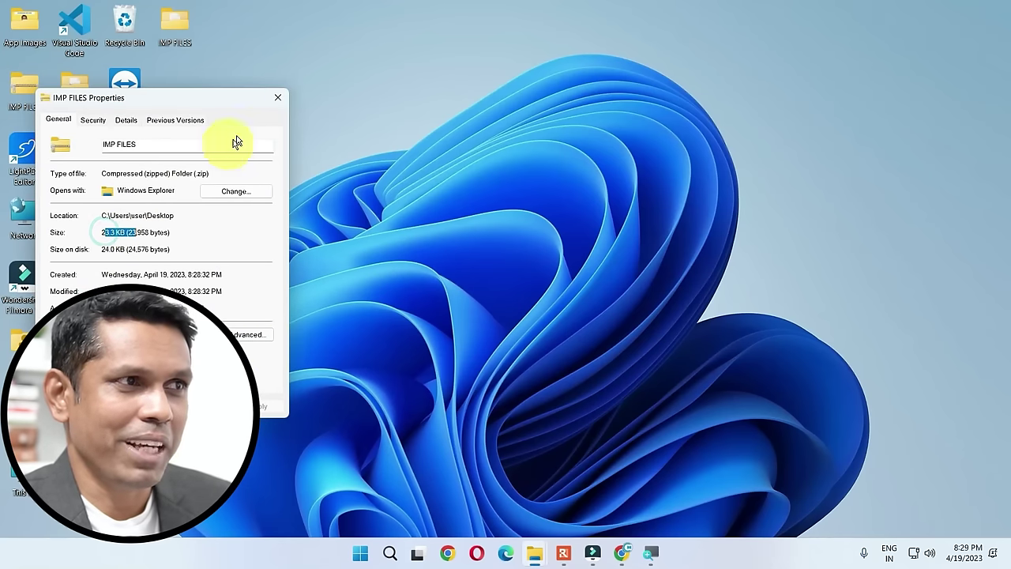
left_click(277, 98)
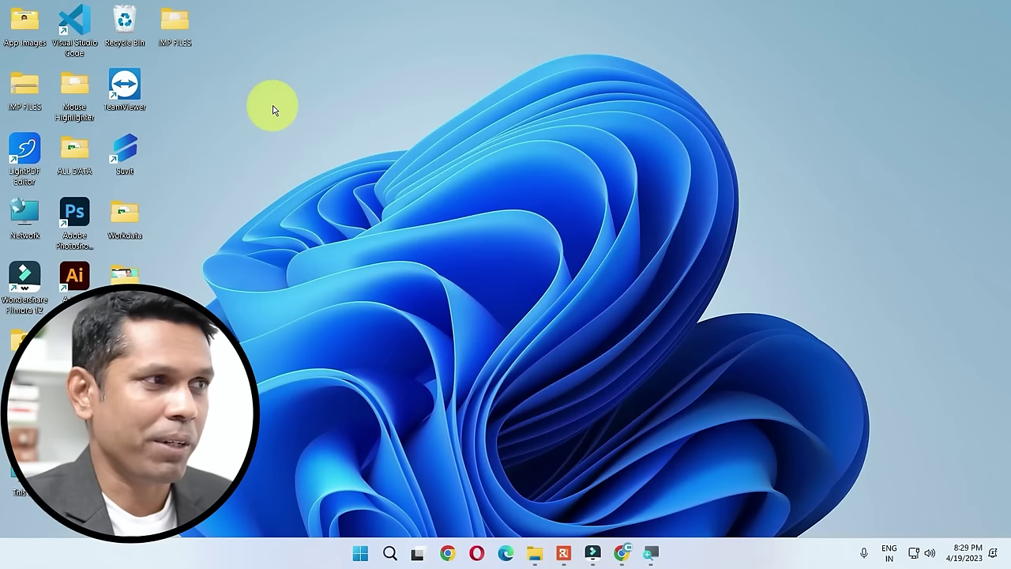
Extract all files from the IMP FILES archive to the Desktop\IMP FILES folder, showing the extracted files when complete.
left_click(23, 91)
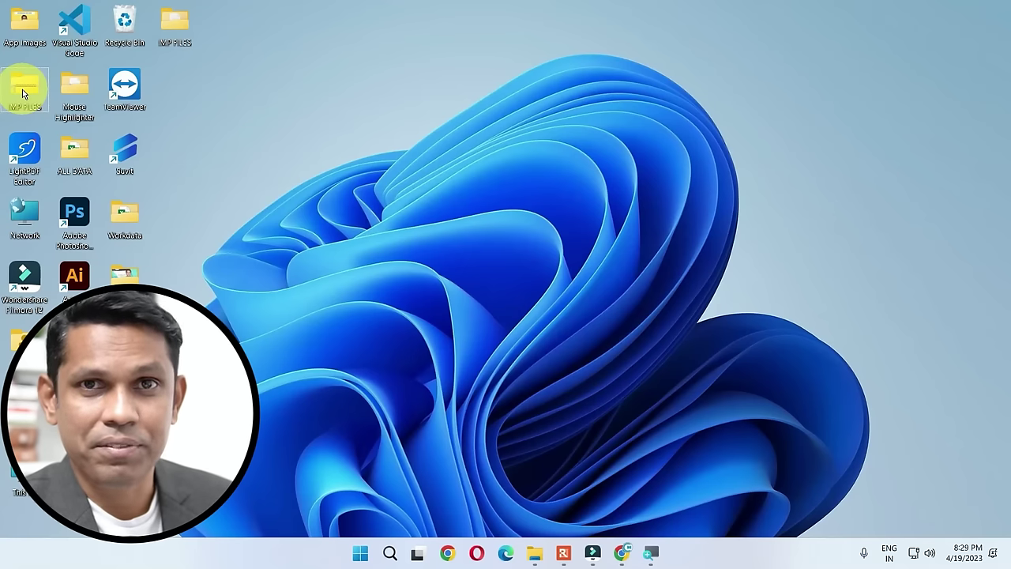
right_click(23, 93)
left_click(18, 88)
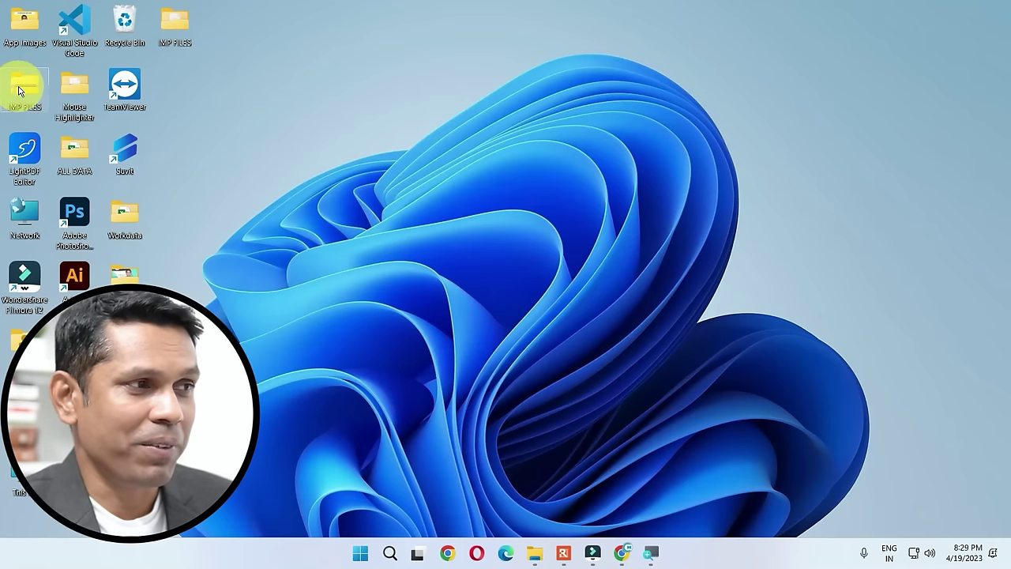
right_click(19, 91)
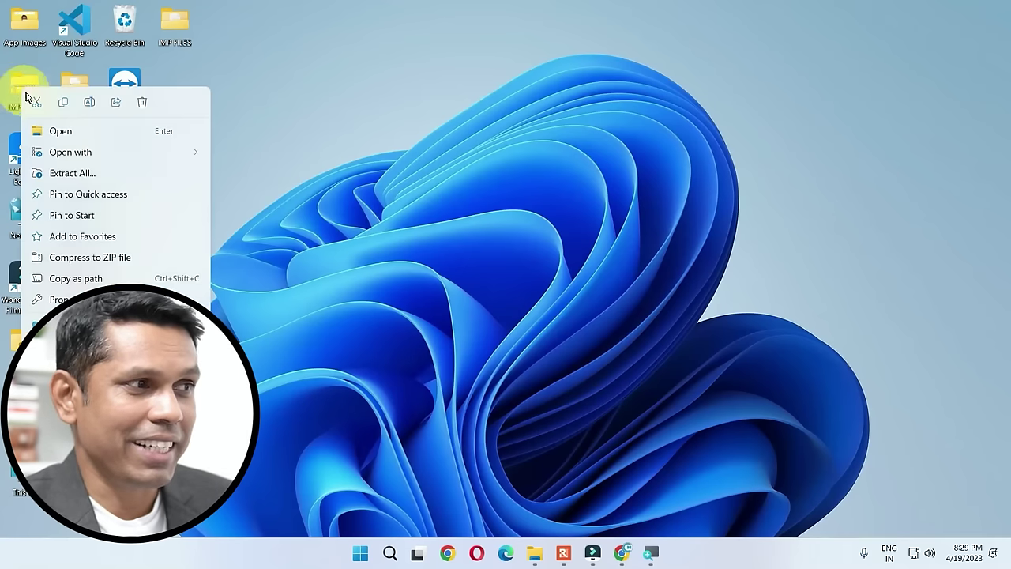
left_click(73, 174)
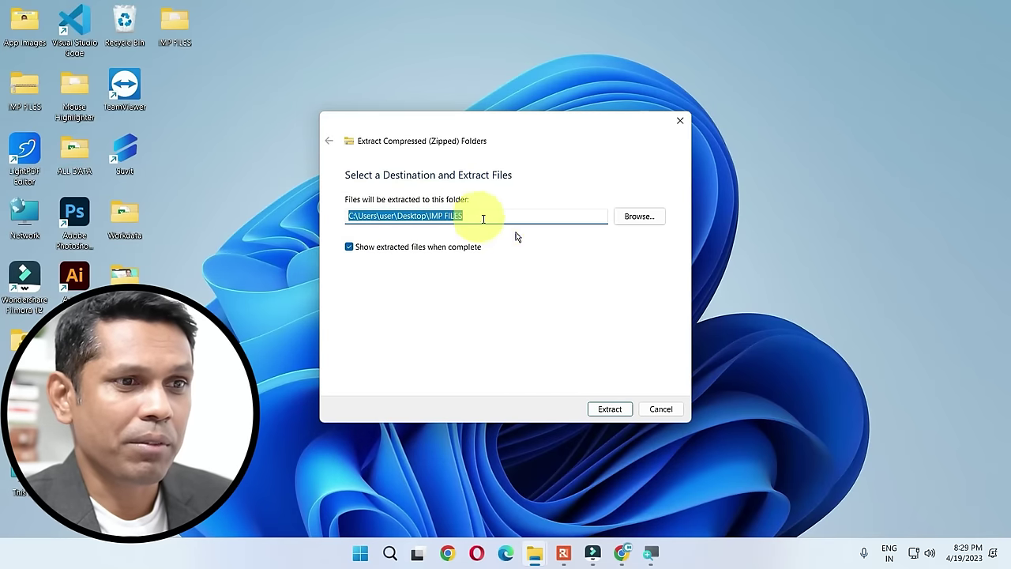
left_click(624, 411)
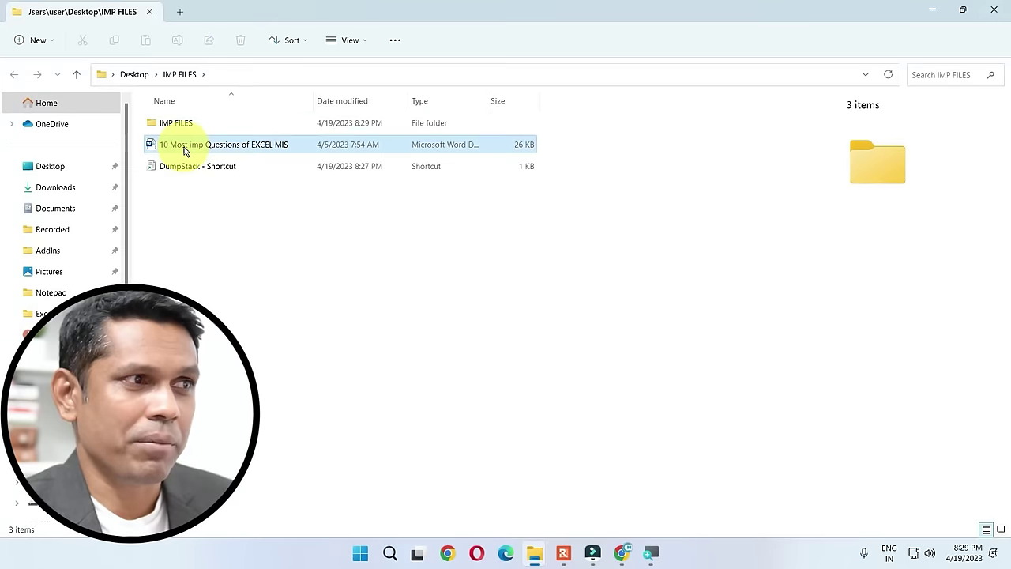
Examine the document, shortcut and subfolder in the extracted IMP FILES folder and close the window.
left_click(183, 150)
left_click(209, 167)
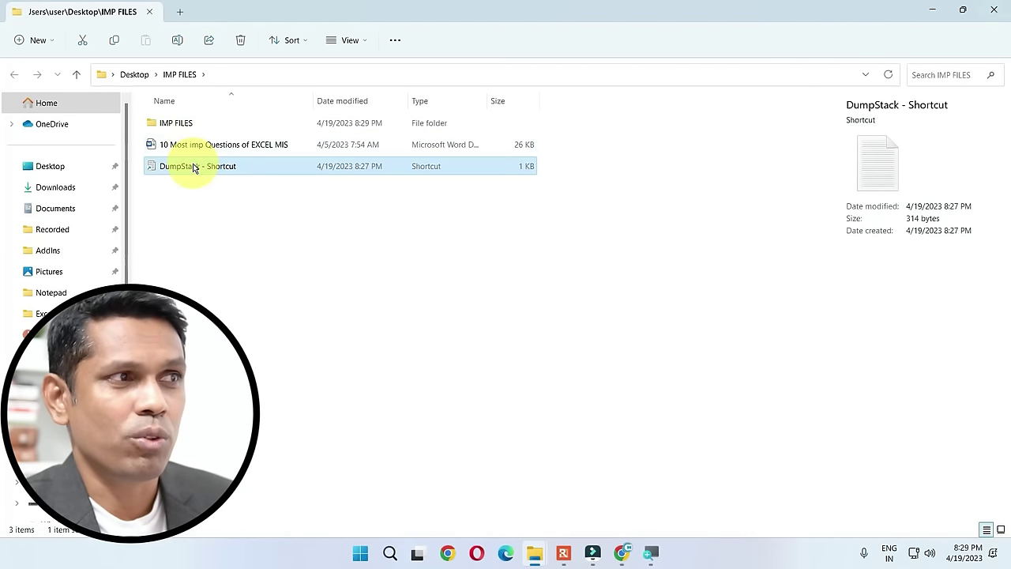
left_click(181, 127)
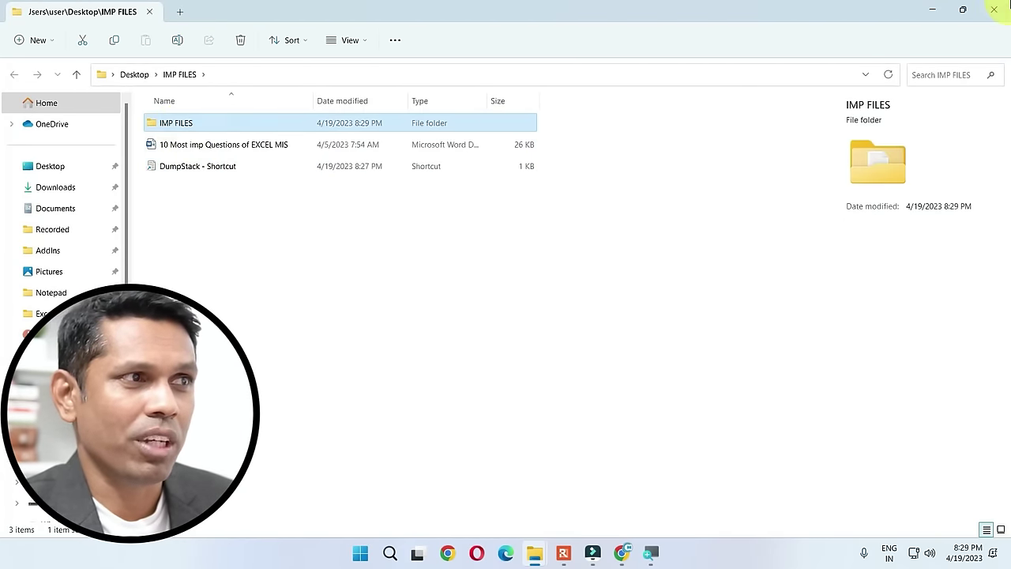
left_click(994, 10)
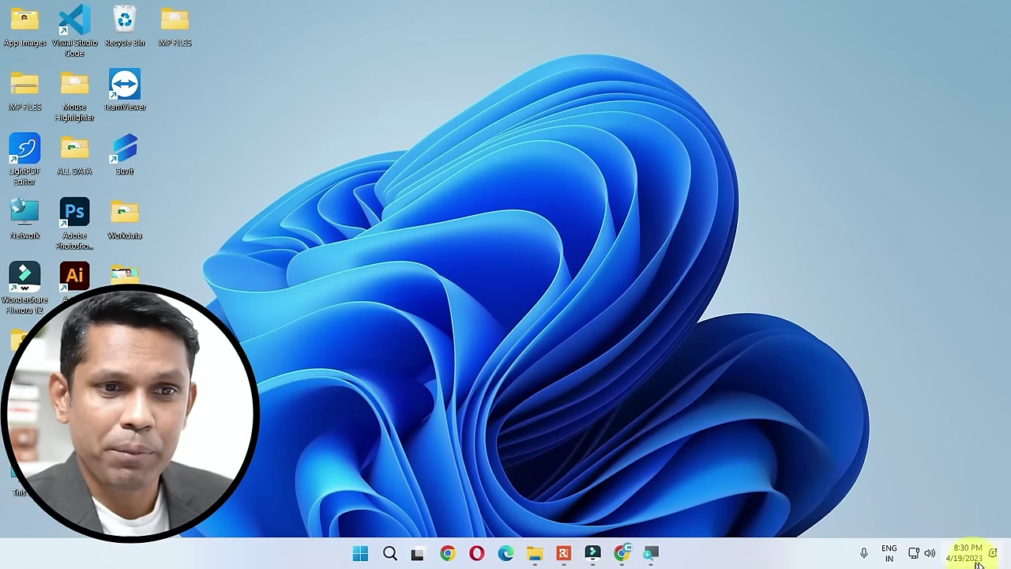
Bring up the running Magnifier window and close it.
mouse_move(983, 563)
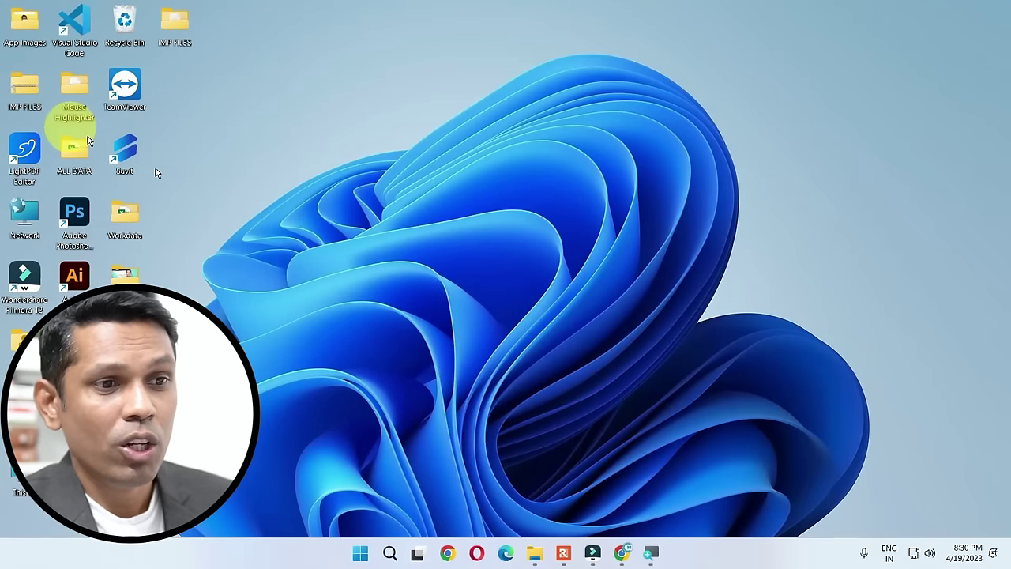
left_click(650, 552)
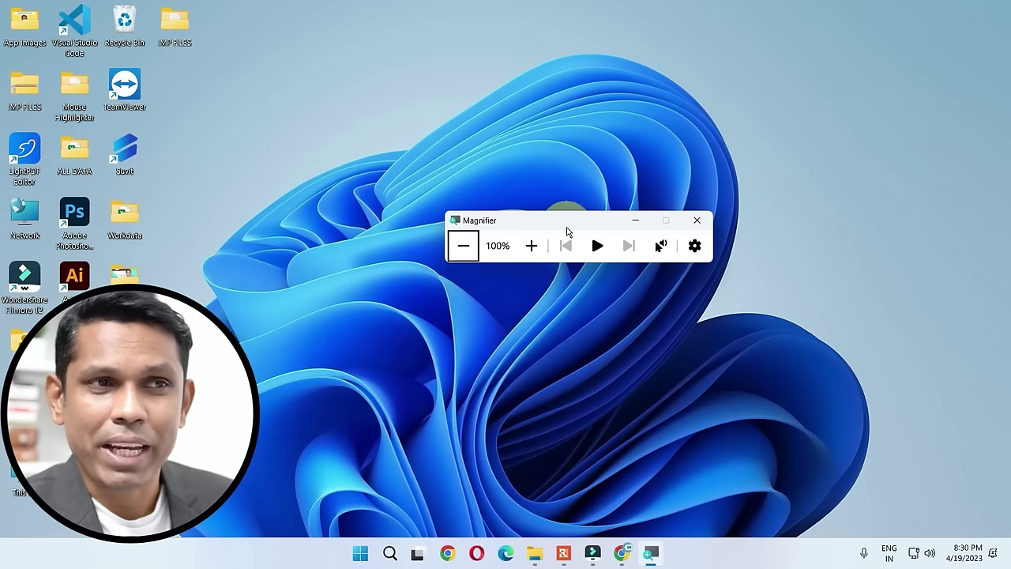
left_click(696, 220)
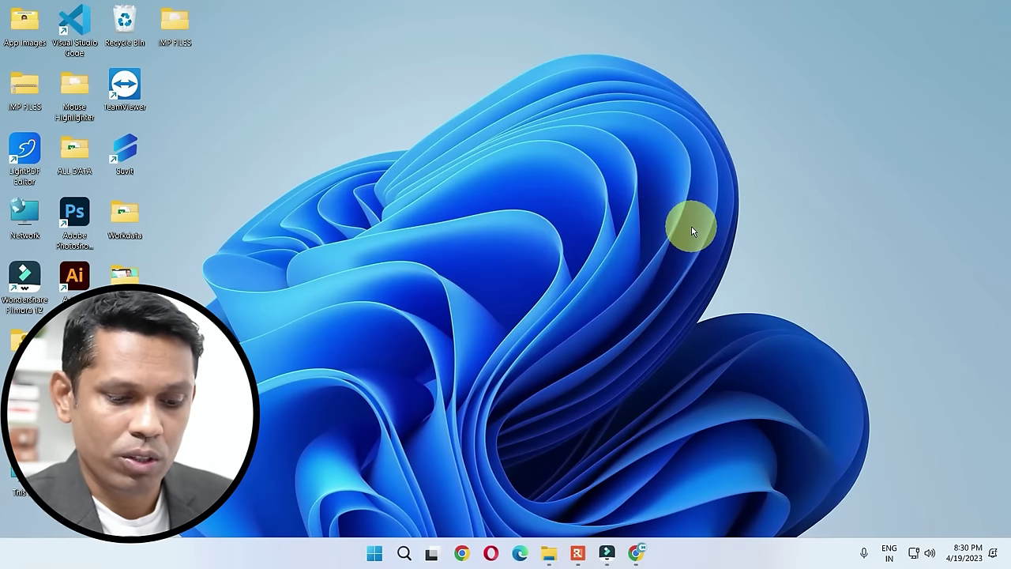
Turn on Magnifier, open its full accessibility settings page, and minimize the Magnifier toolbar.
key("super+plus")
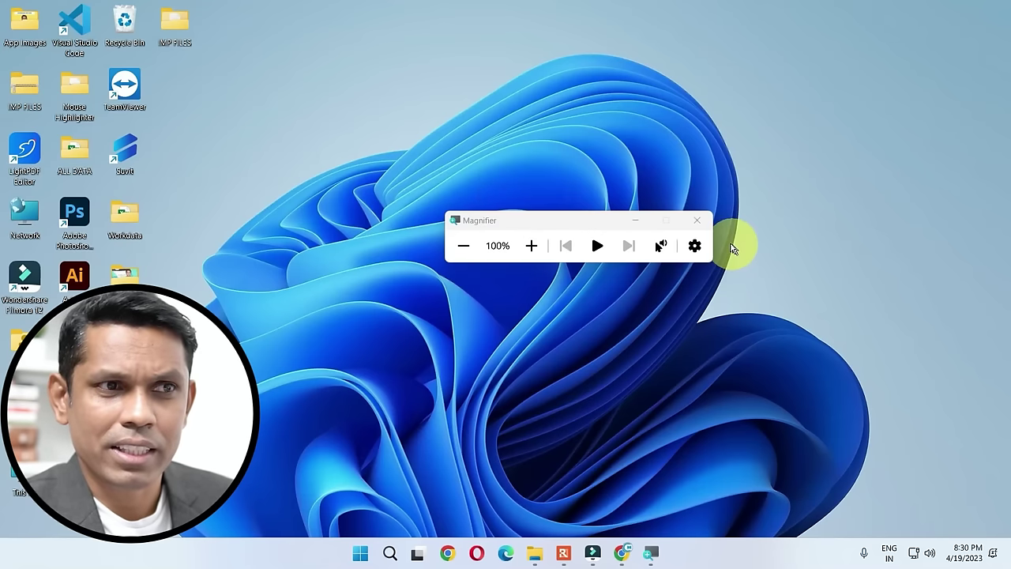
left_click(694, 245)
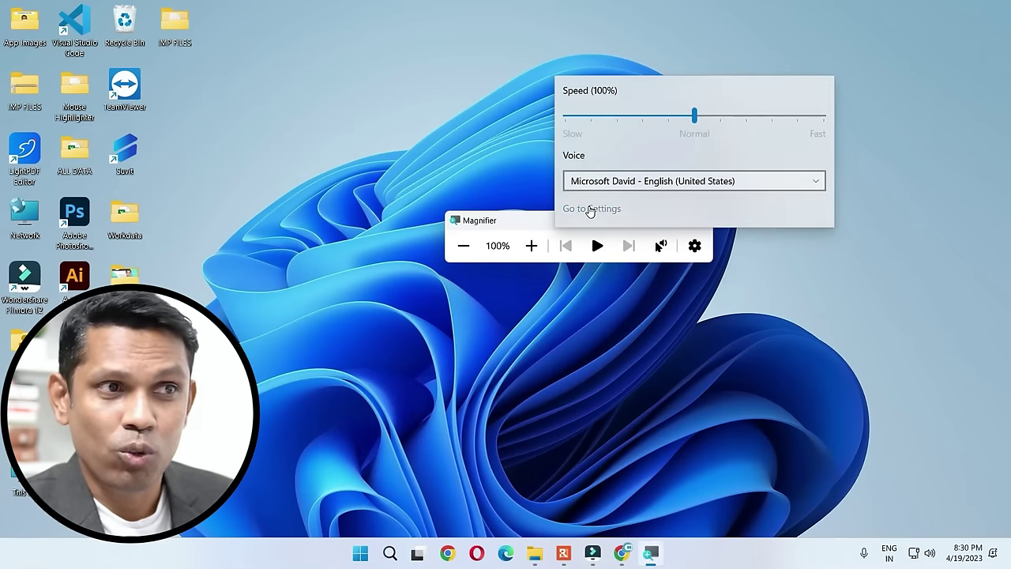
left_click(591, 209)
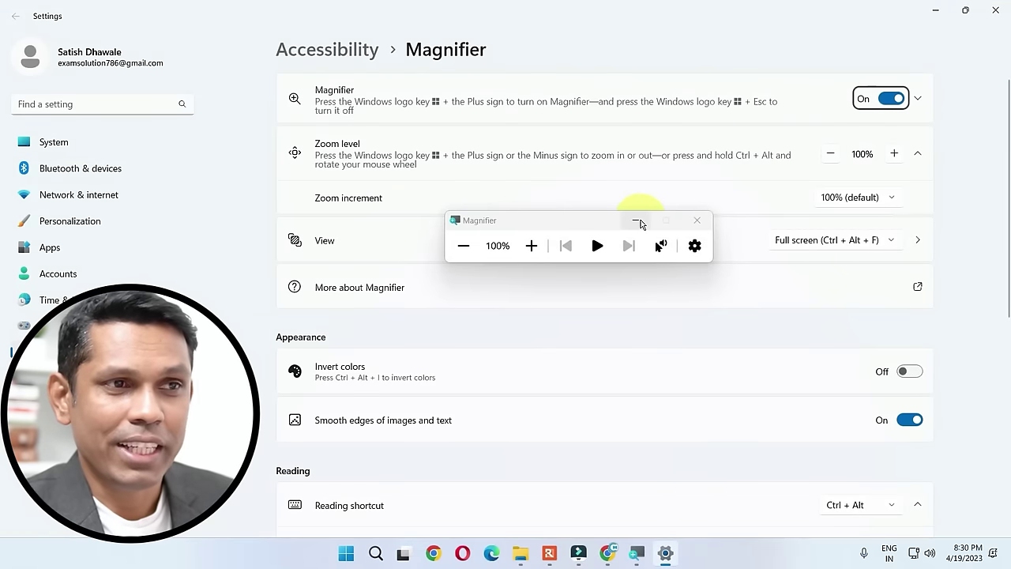
left_click(638, 220)
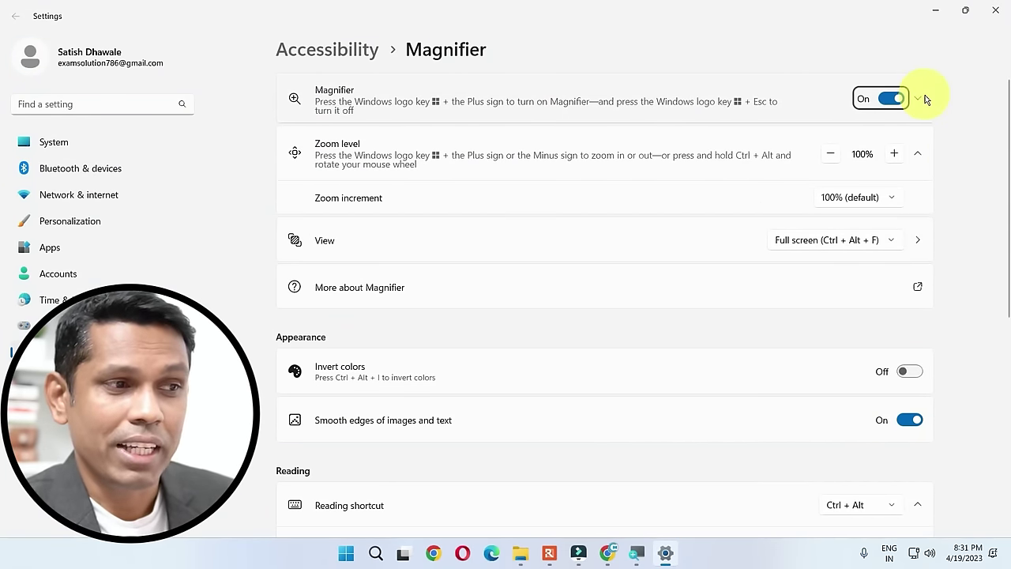
Switch the Magnifier view to Lens and raise the zoom level to 200%.
left_click(818, 241)
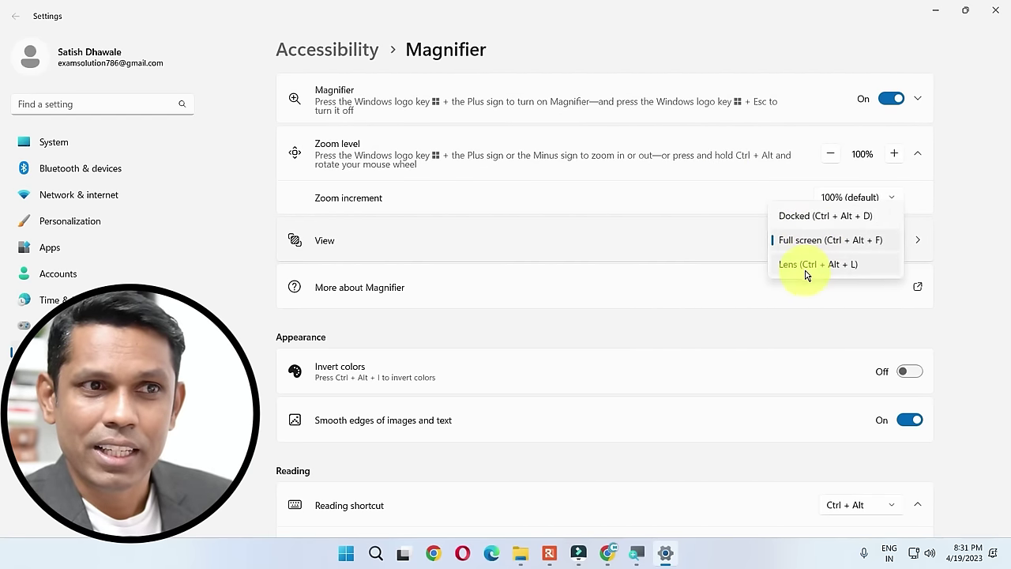
left_click(806, 266)
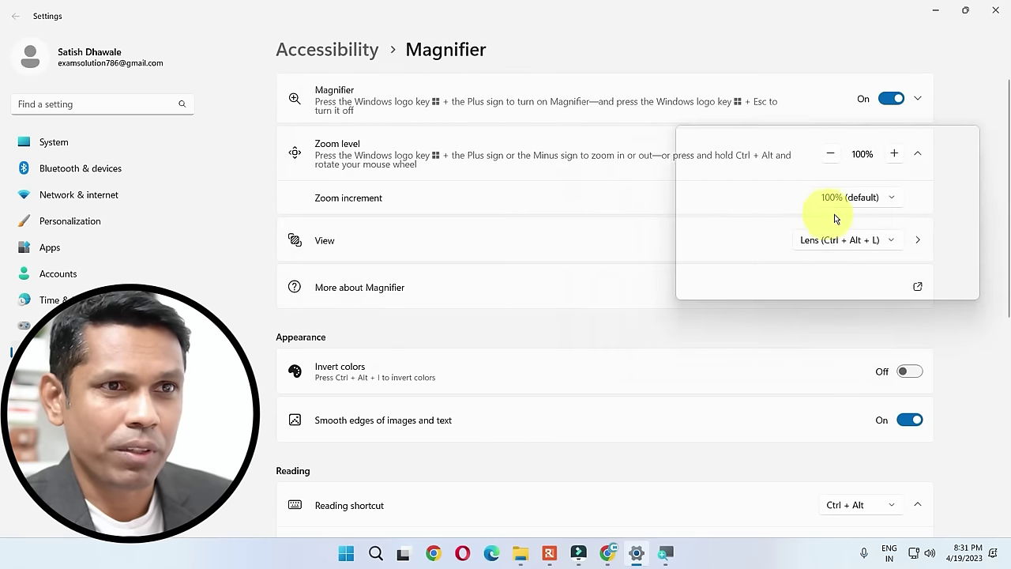
left_click(895, 153)
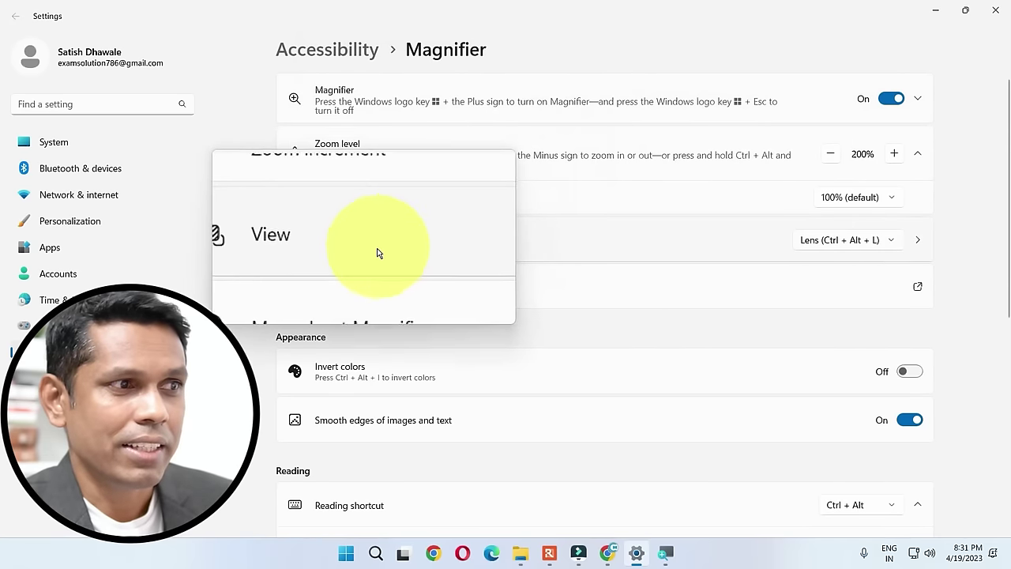
Set the Magnifier view back to Full screen and reduce the zoom level to 100%.
left_click(869, 240)
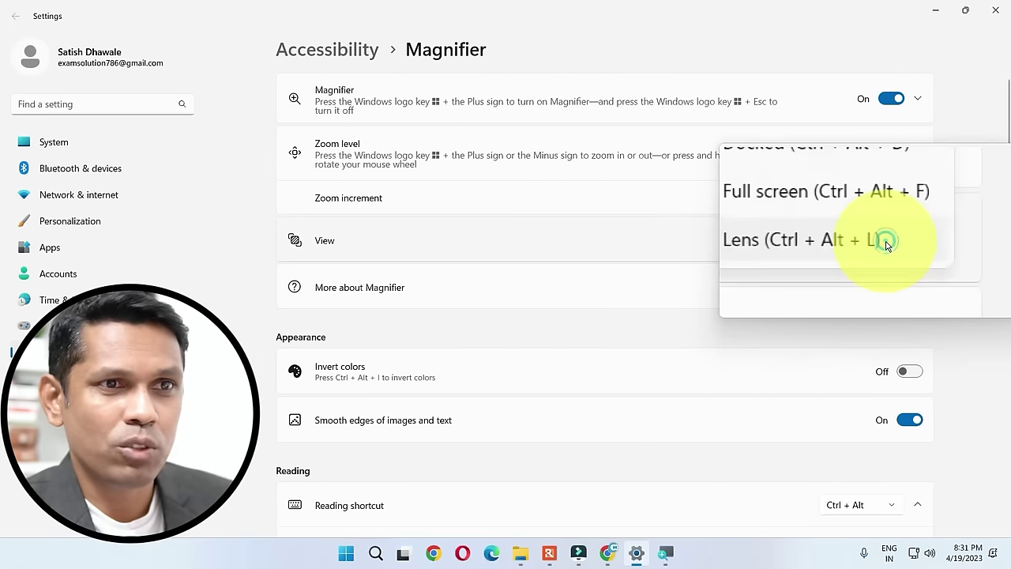
left_click(807, 213)
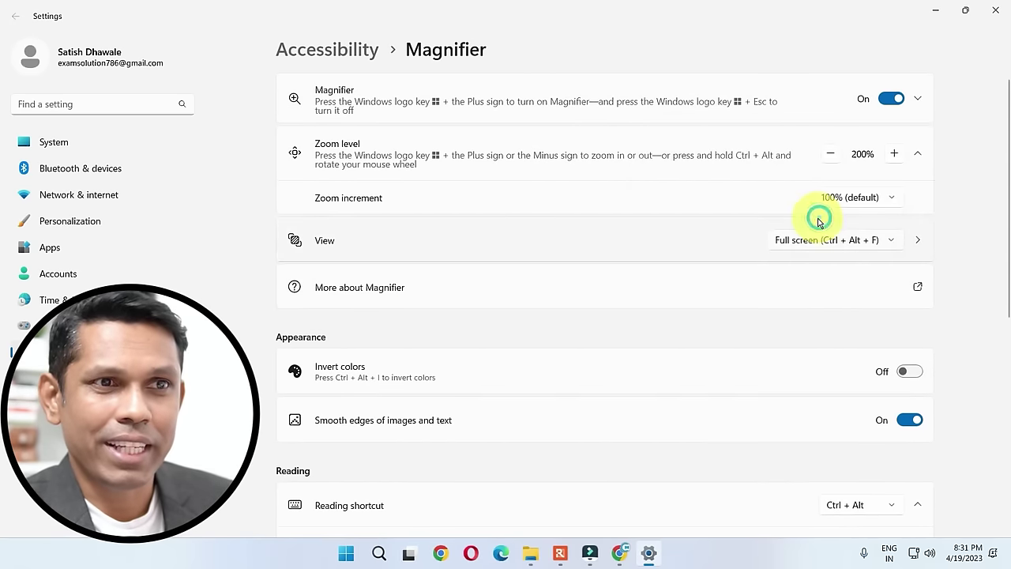
key("super+minus")
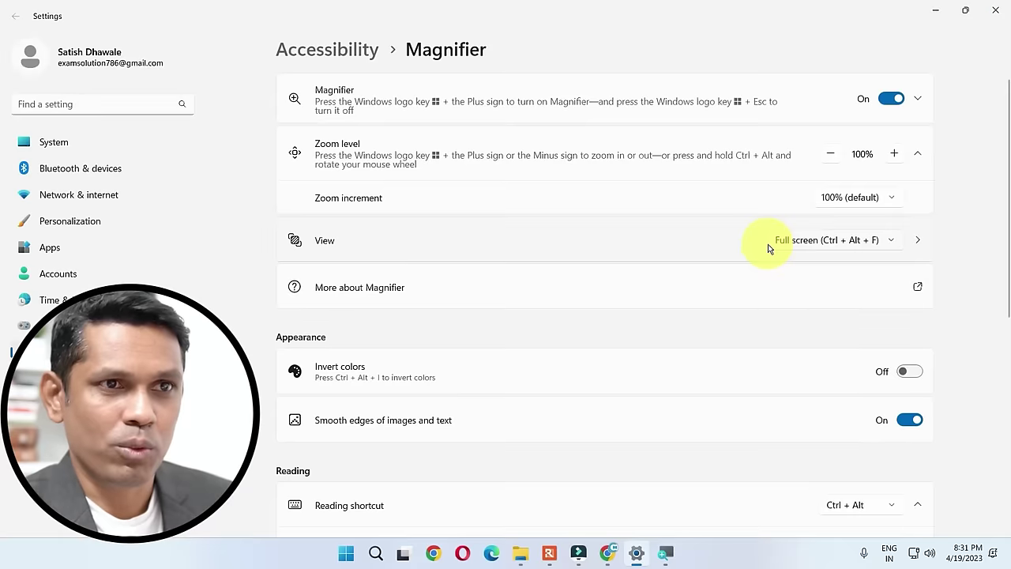
In the Magnifier view options, make Magnifier also follow the keyboard focus, text cursor and Narrator cursor.
left_click(326, 248)
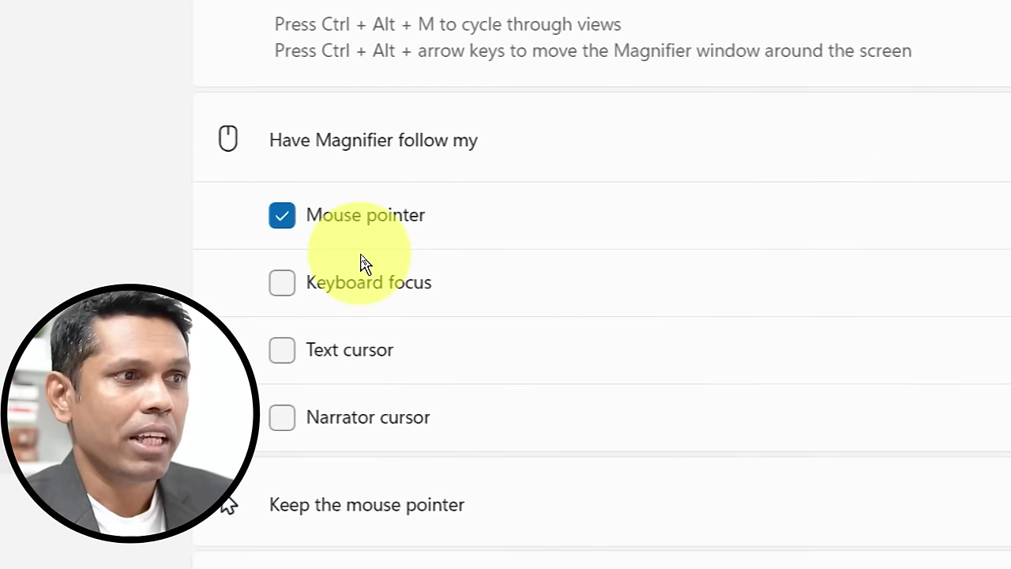
left_click(332, 297)
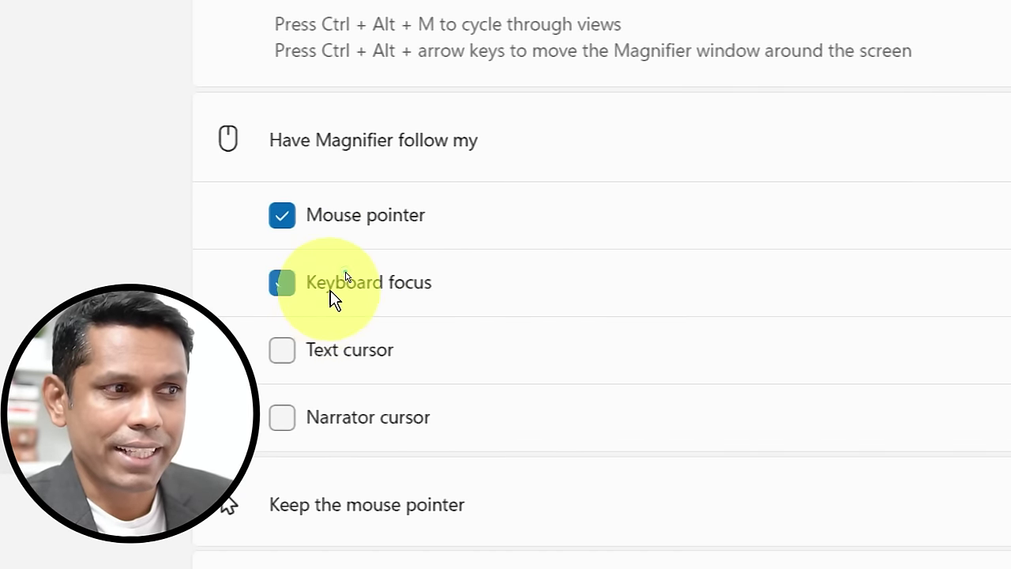
left_click(333, 353)
left_click(333, 427)
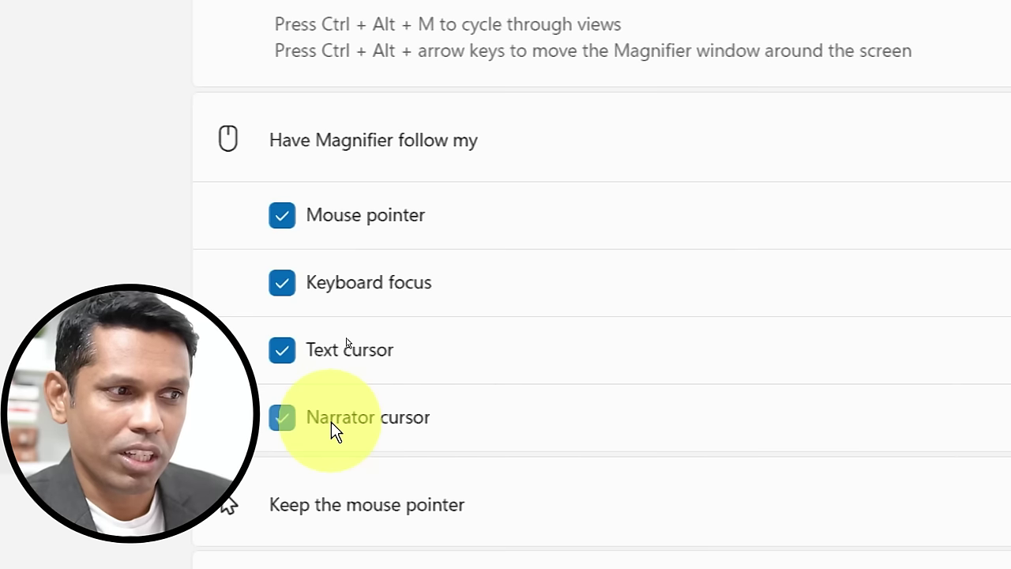
Stop Magnifier from following the Narrator cursor, text cursor and keyboard focus.
left_click(334, 430)
left_click(349, 349)
left_click(349, 297)
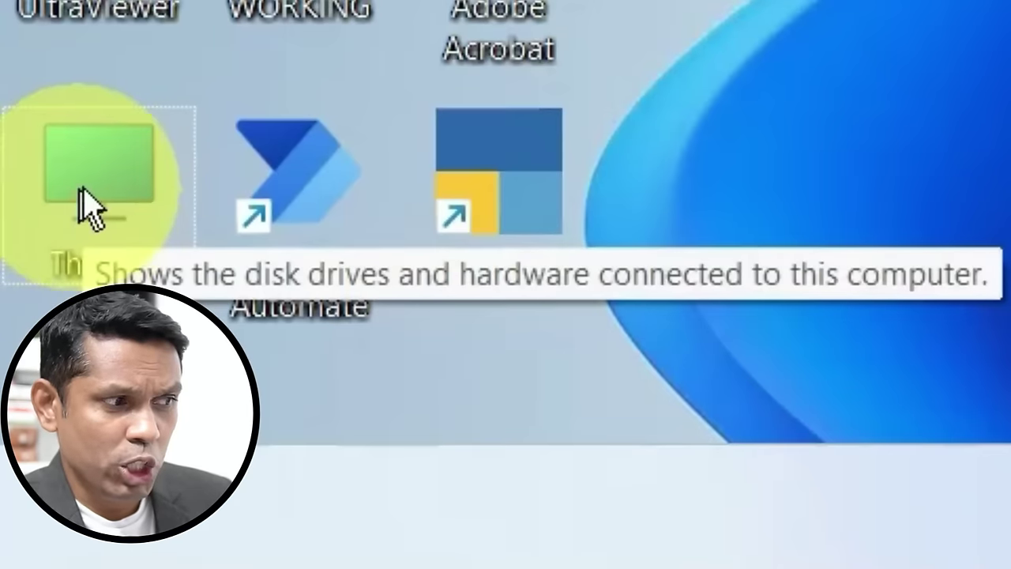
Open Computer Management for This PC from the desktop and maximize its window.
right_click(91, 207)
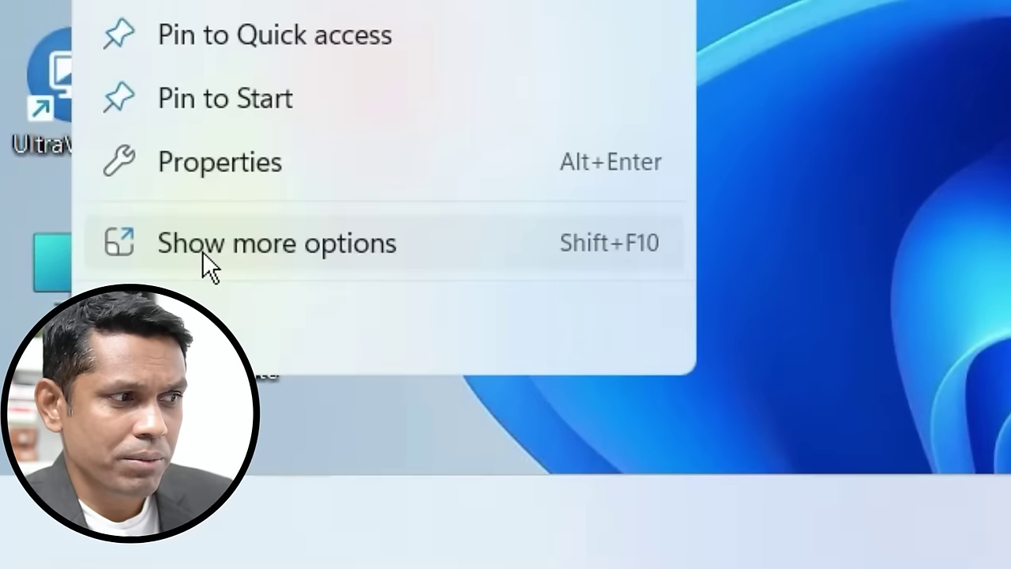
left_click(202, 265)
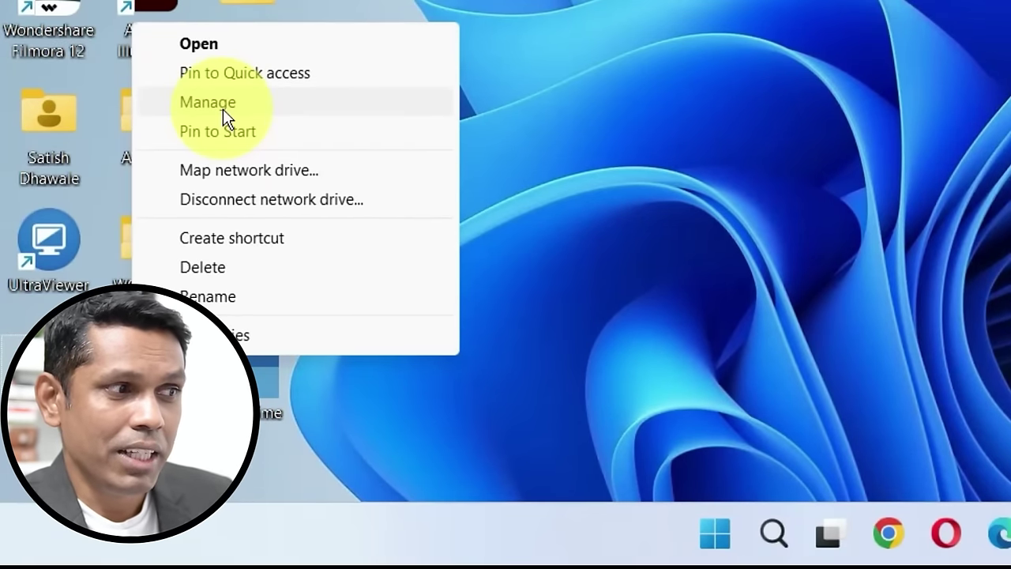
left_click(222, 109)
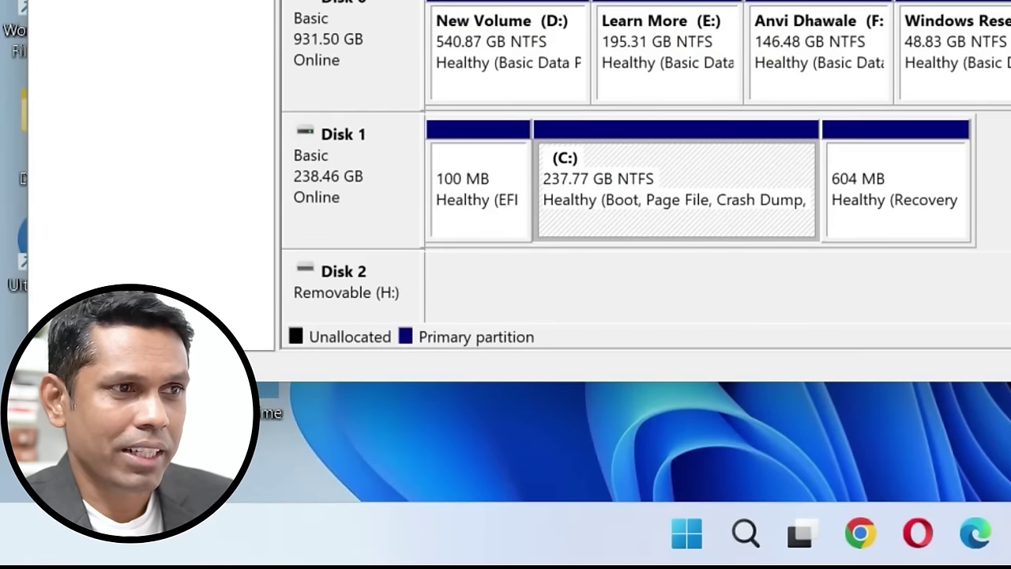
key("super+Up")
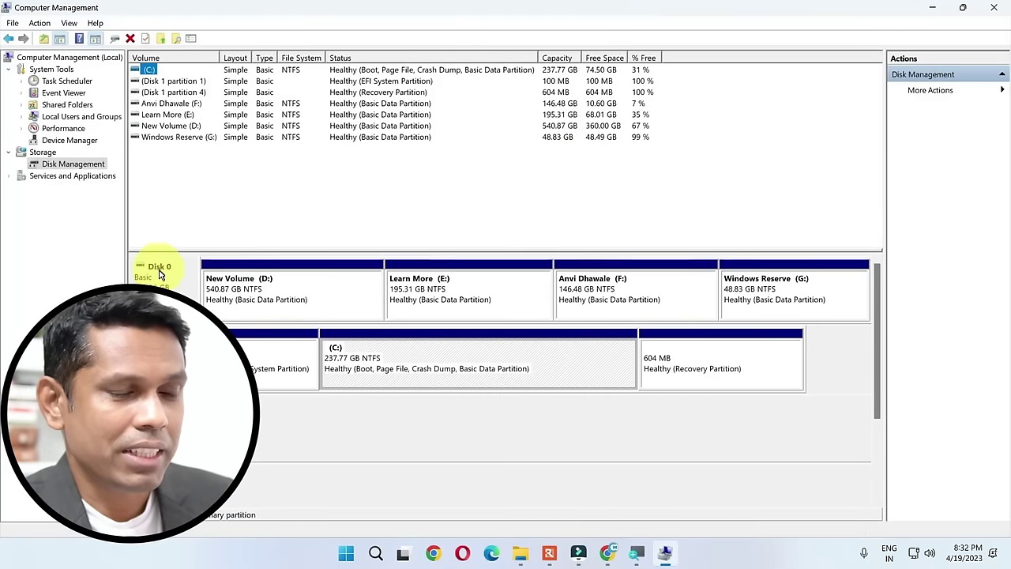
Examine Disk 0 and the individual partitions of Disk 0 and Disk 1 in Disk Management.
left_click(161, 273)
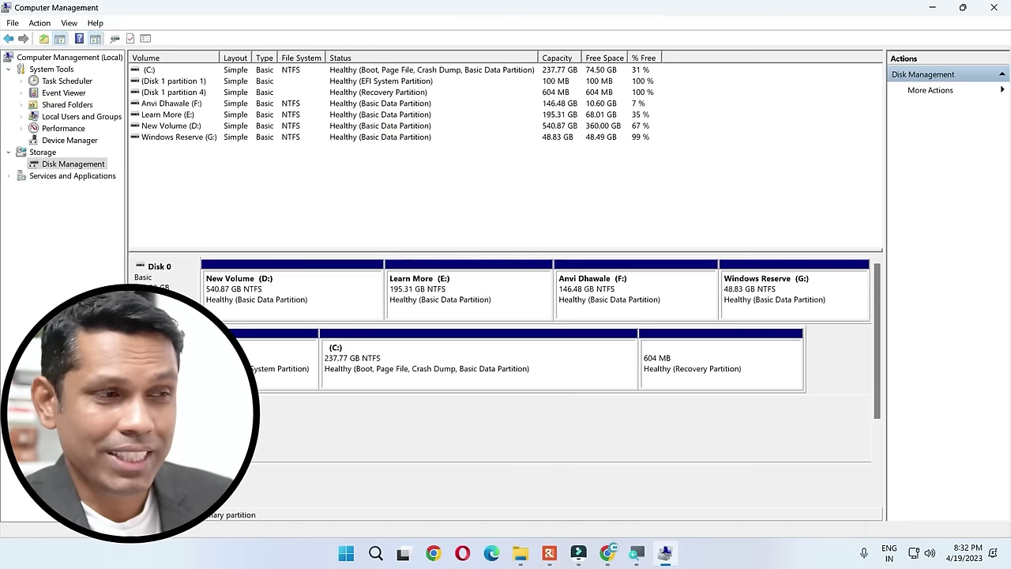
left_click(256, 291)
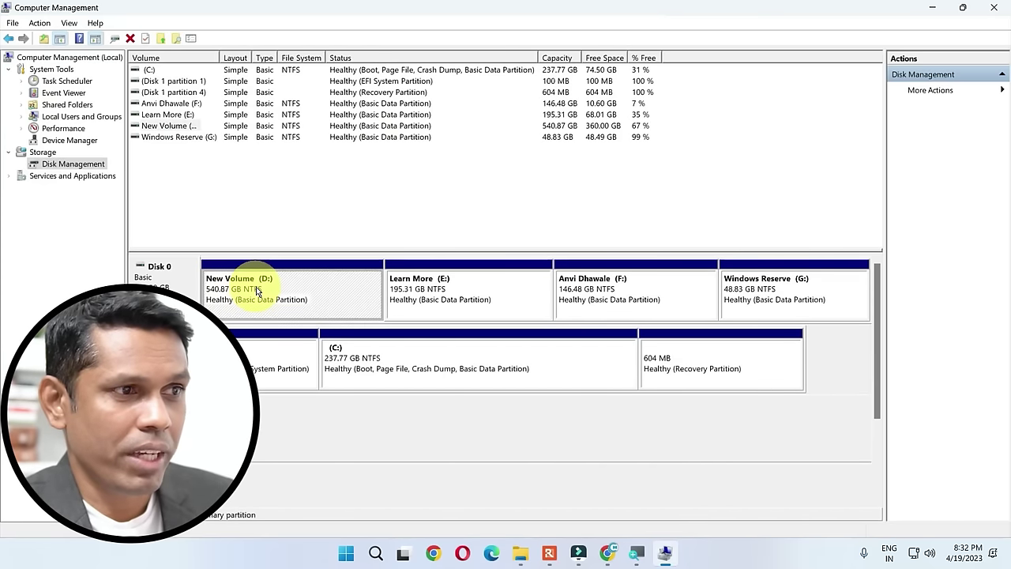
left_click(454, 295)
left_click(594, 289)
left_click(731, 288)
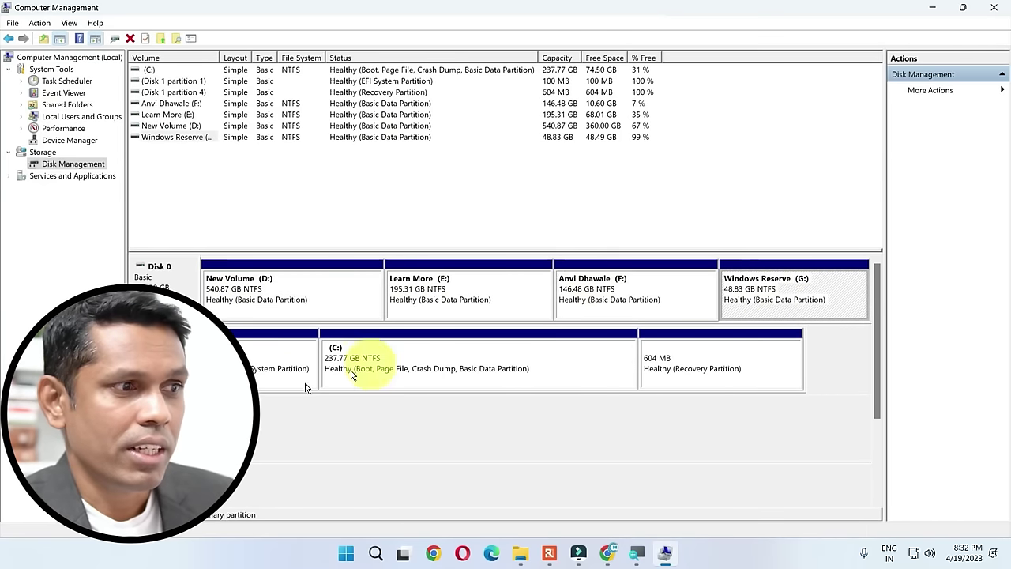
left_click(304, 373)
left_click(474, 368)
left_click(649, 364)
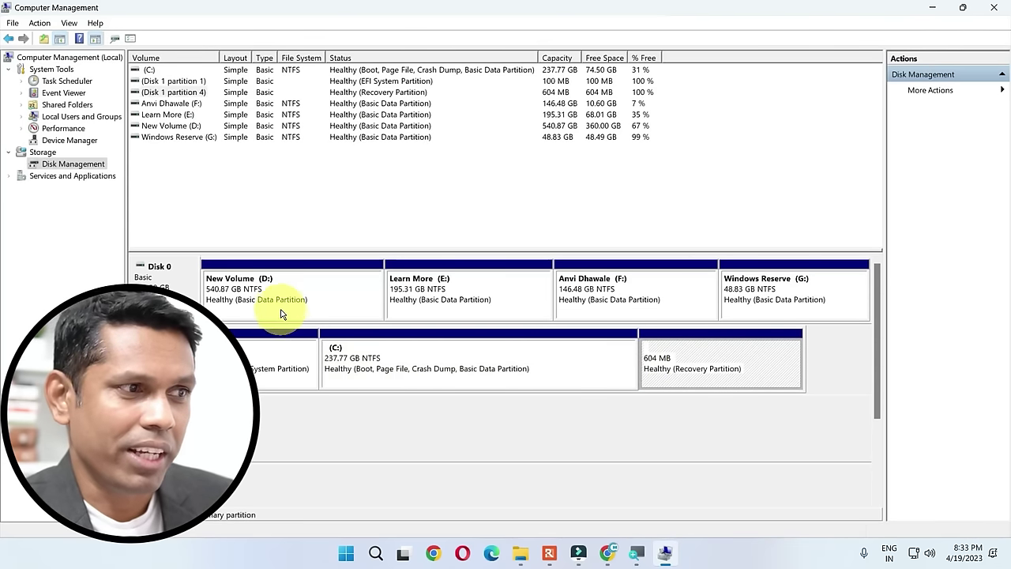
left_click(158, 269)
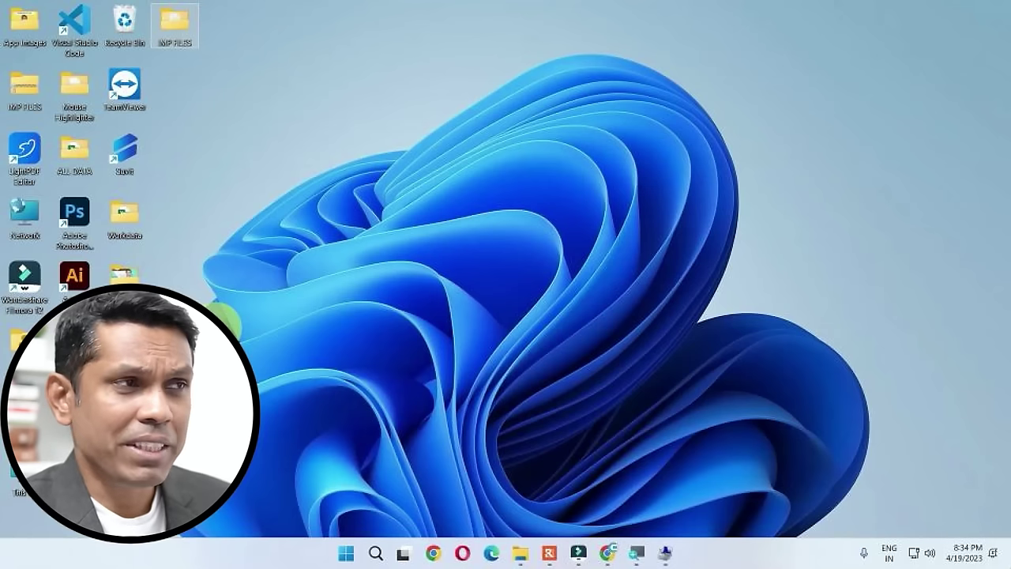
Check the Send to destinations for the desktop IMP FILES folder, dismiss them, and close the EOS_DIGITAL (H:) window.
right_click(176, 26)
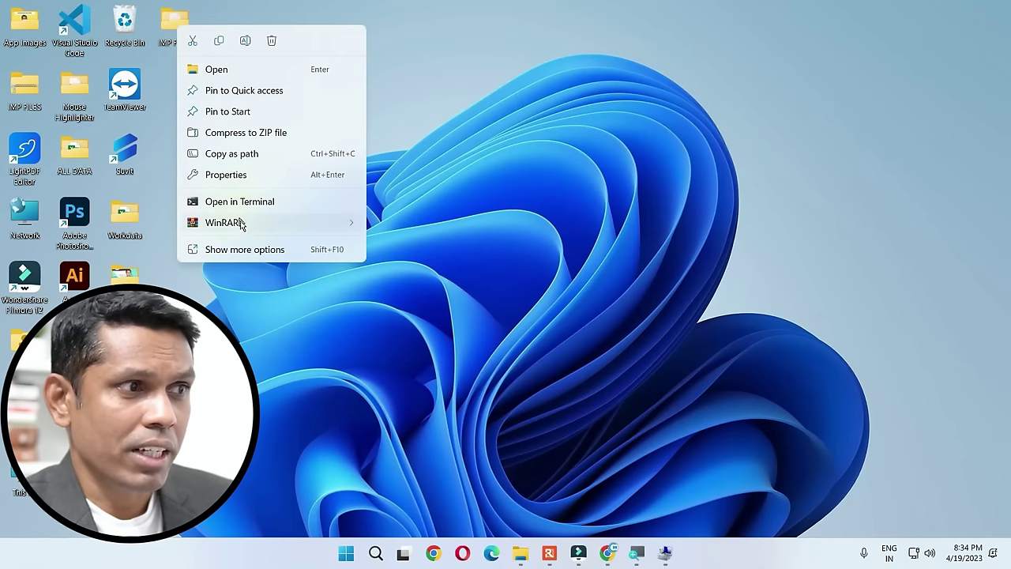
left_click(244, 251)
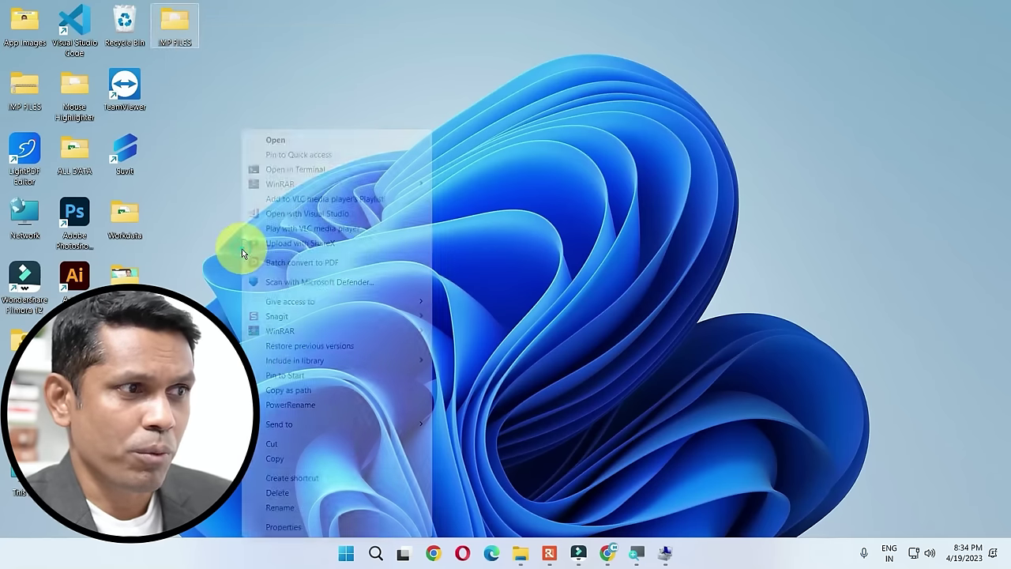
mouse_move(313, 426)
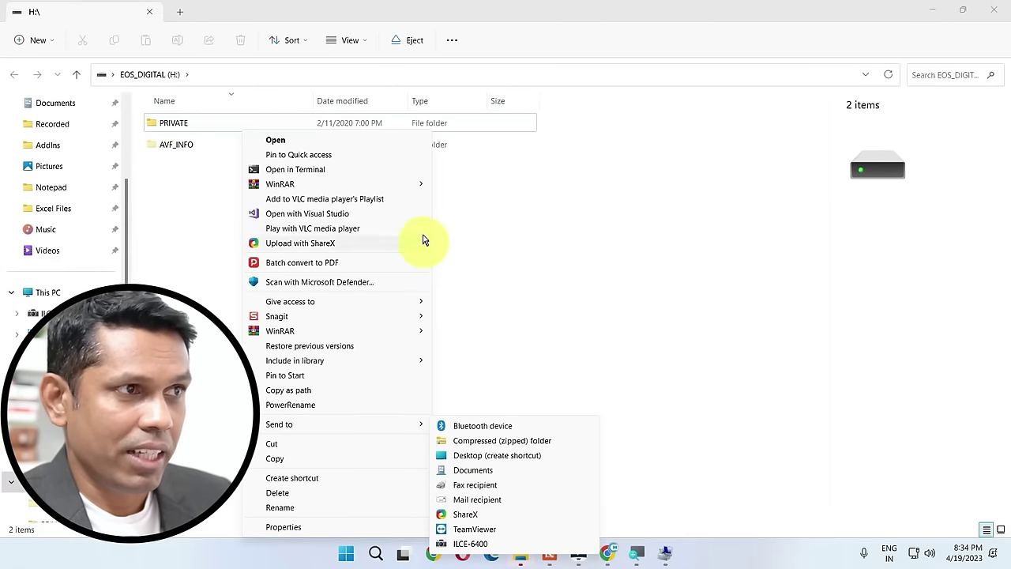
left_click(366, 375)
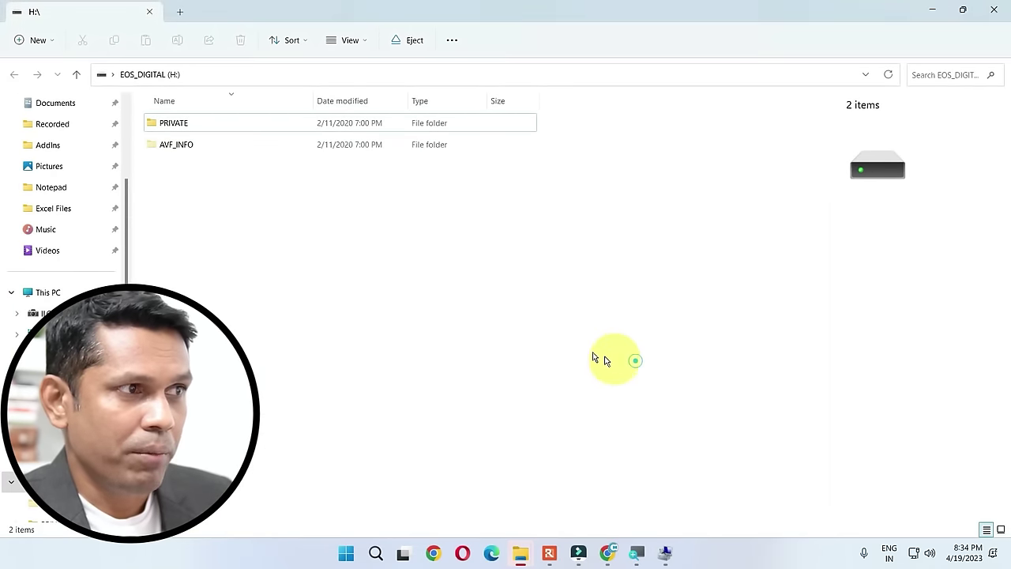
left_click(997, 9)
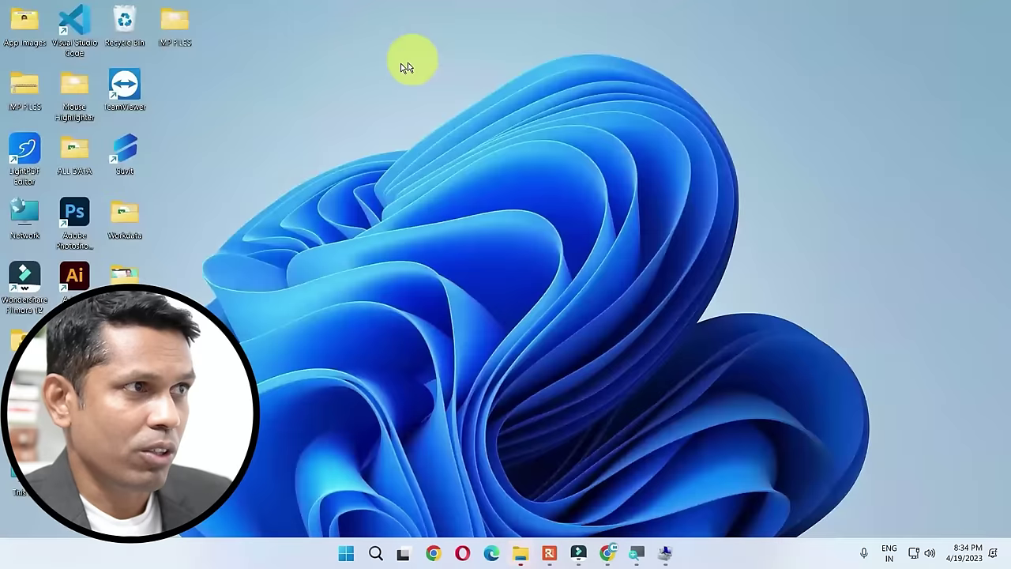
Send a copy of the desktop IMP FILES folder to the EOS_DIGITAL (H:) drive.
right_click(178, 33)
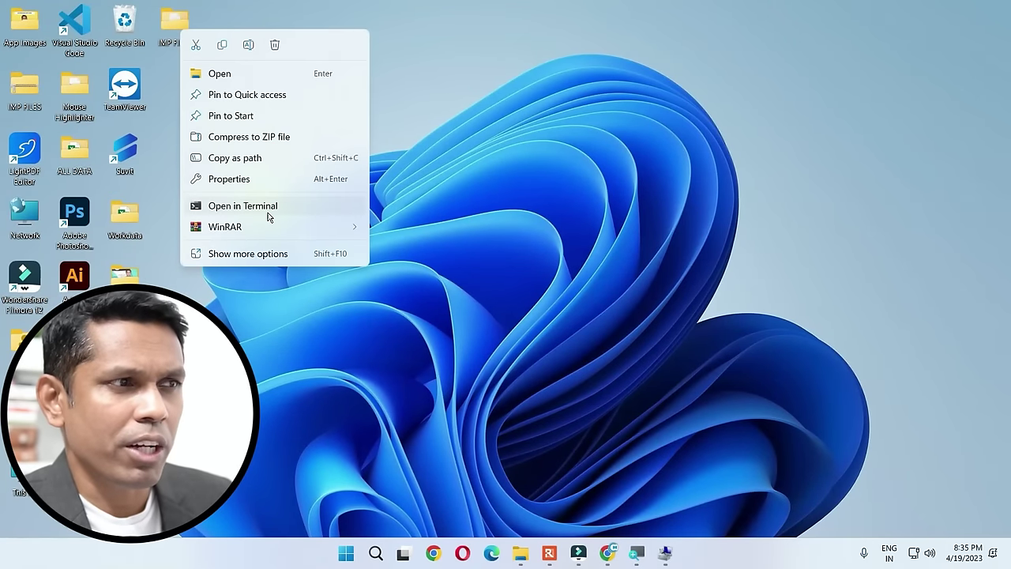
left_click(270, 253)
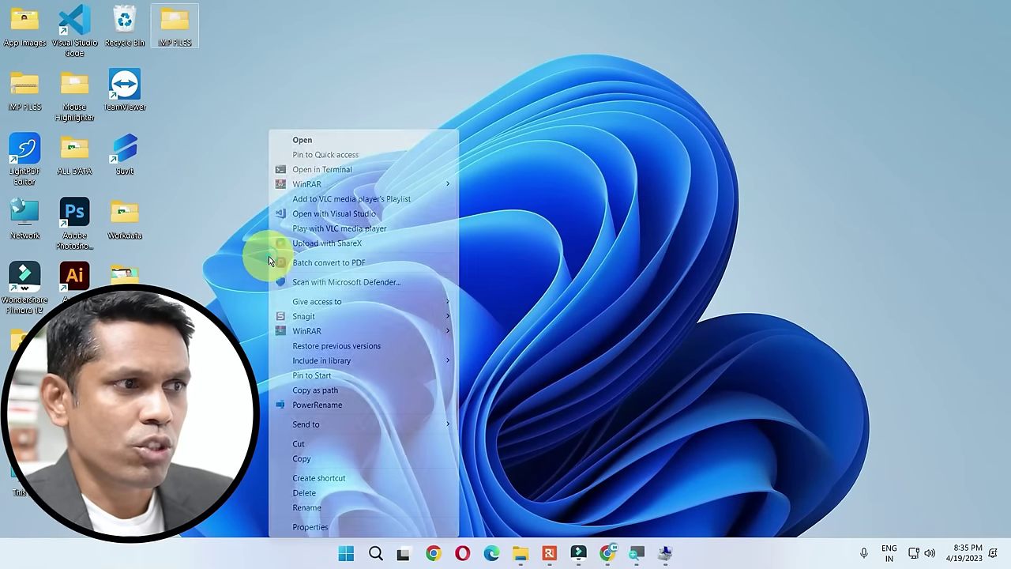
mouse_move(350, 423)
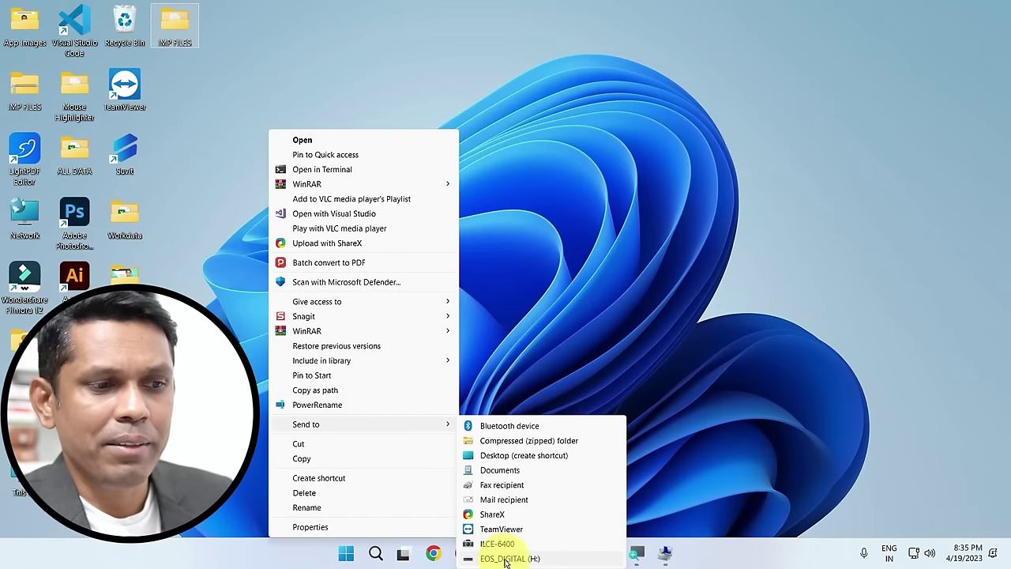
left_click(505, 559)
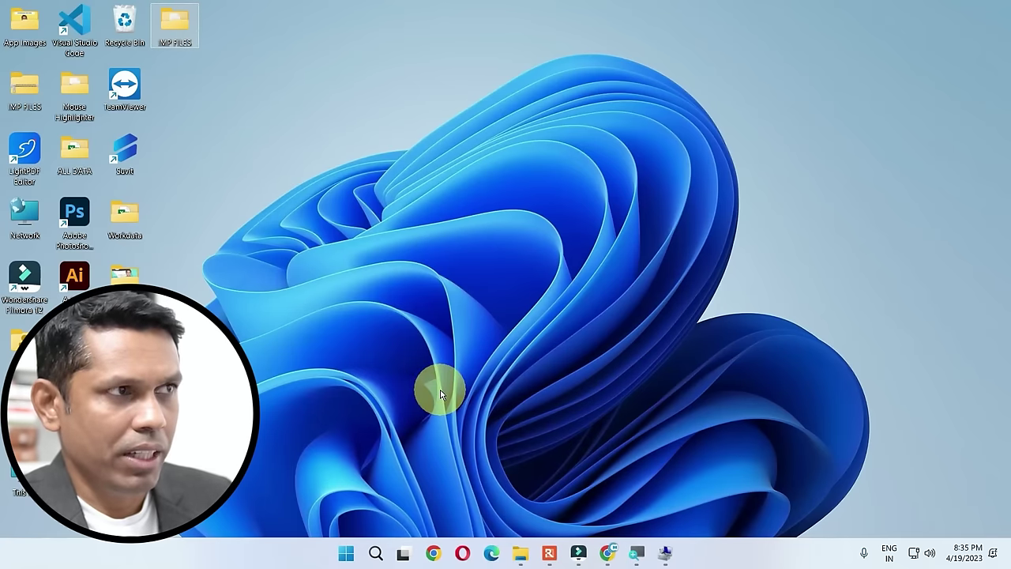
Check the IMP FILES folder on the EOS_DIGITAL (H:) drive in File Explorer and close the window.
key("super+e")
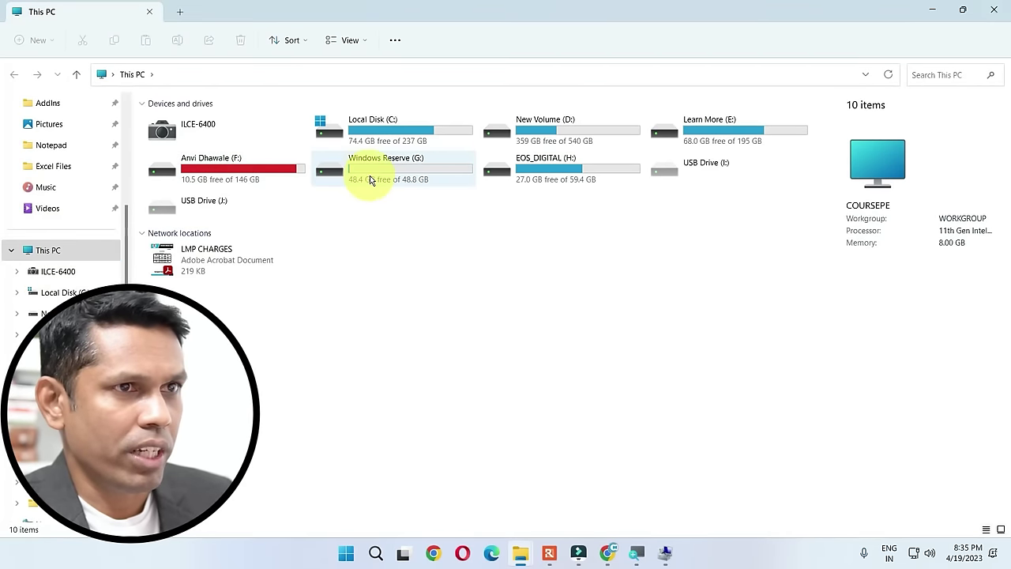
double_click(546, 169)
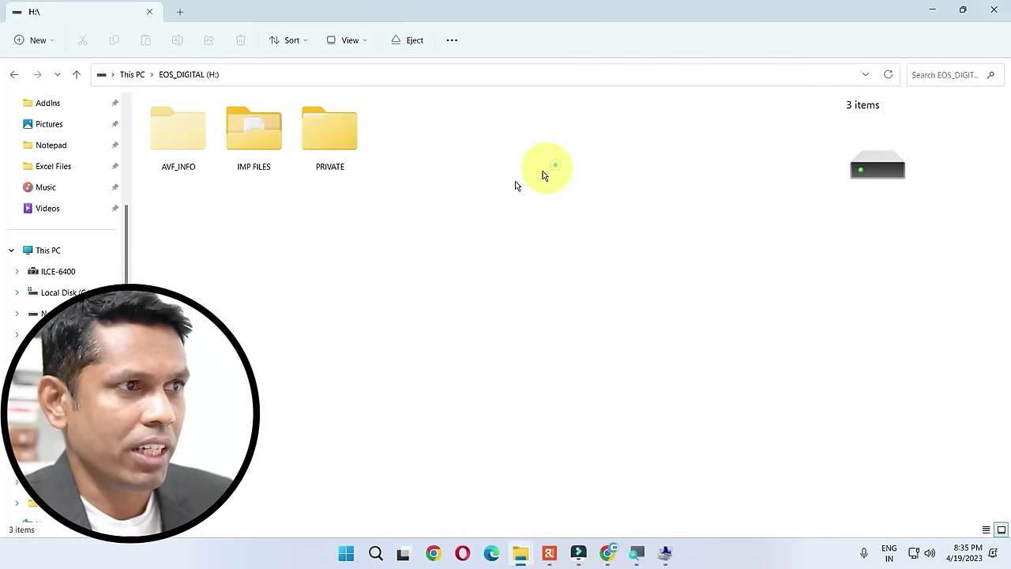
left_click(267, 153)
double_click(263, 153)
left_click(997, 8)
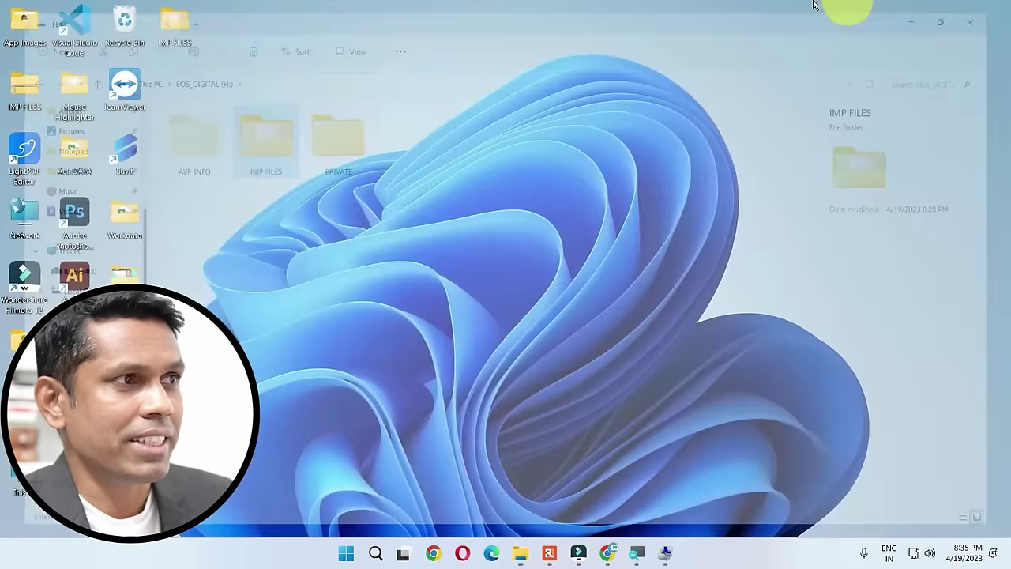
Set the desktop background to the purple glow image from the recent images and view it on the desktop.
left_click(180, 27)
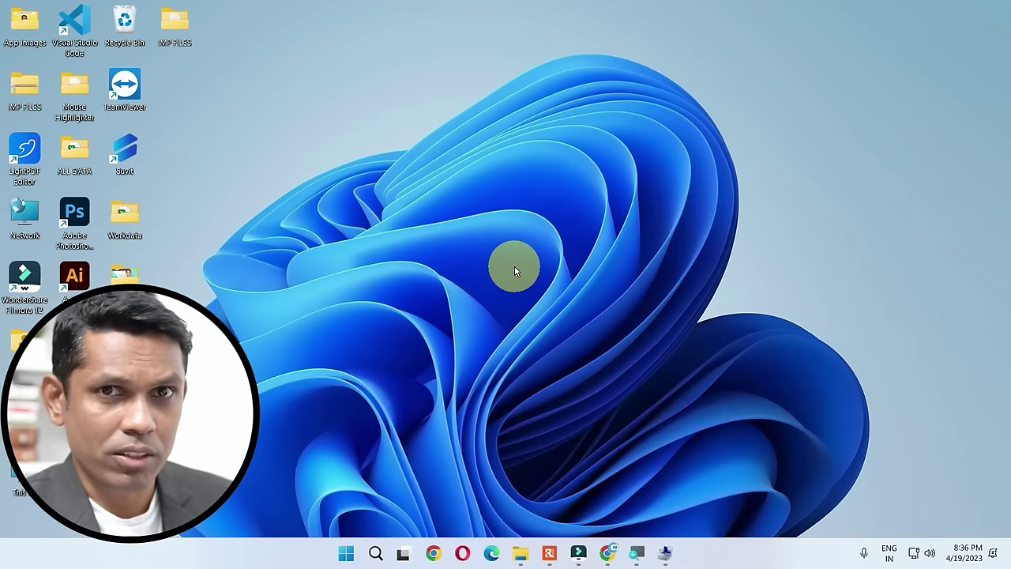
right_click(505, 199)
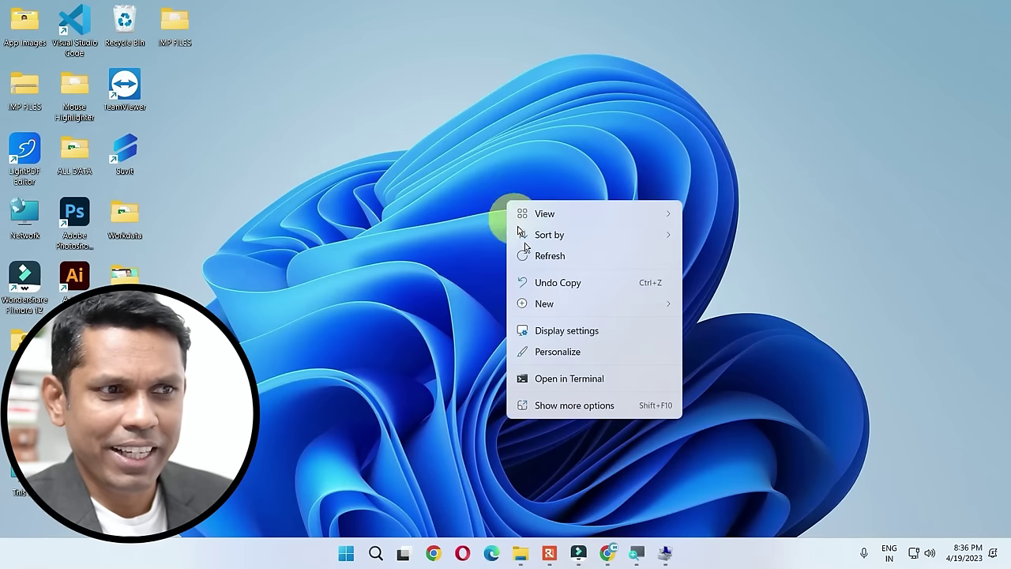
left_click(559, 355)
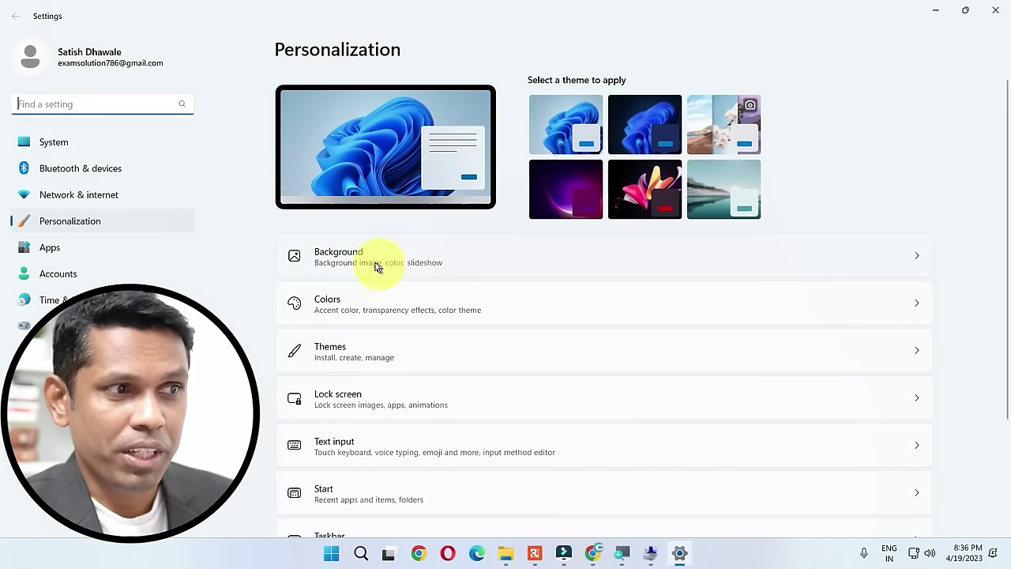
left_click(369, 261)
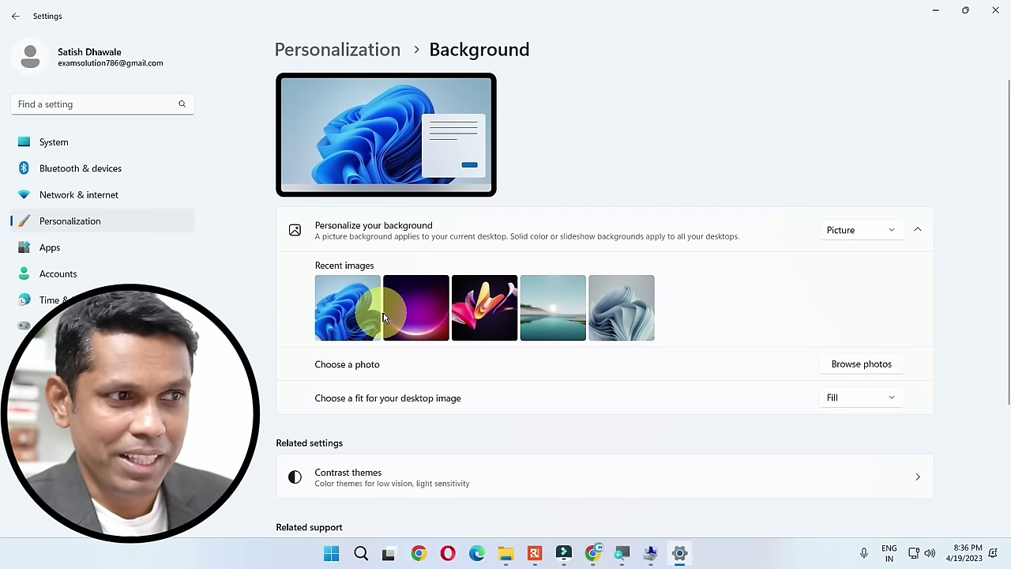
left_click(409, 317)
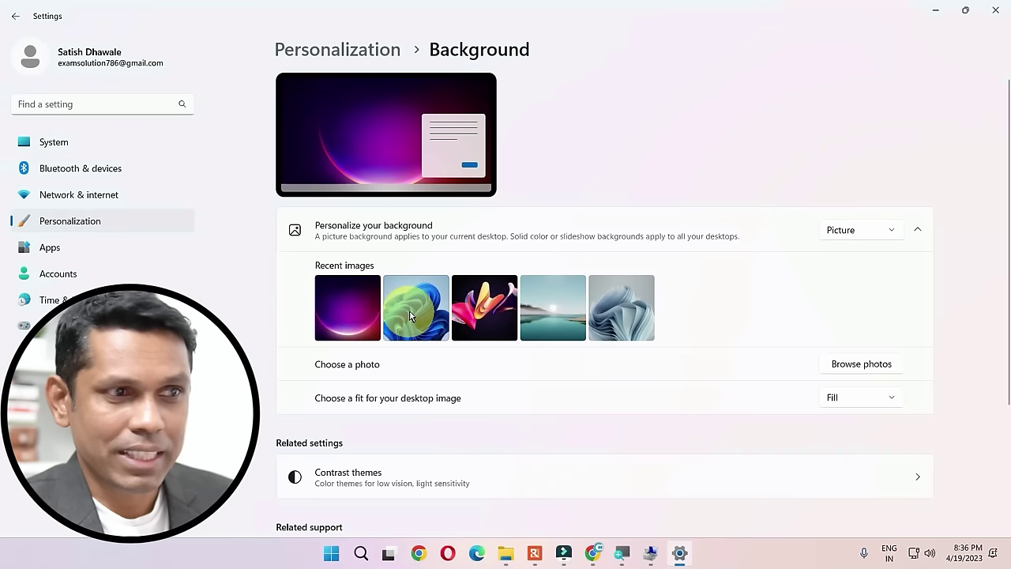
left_click(933, 15)
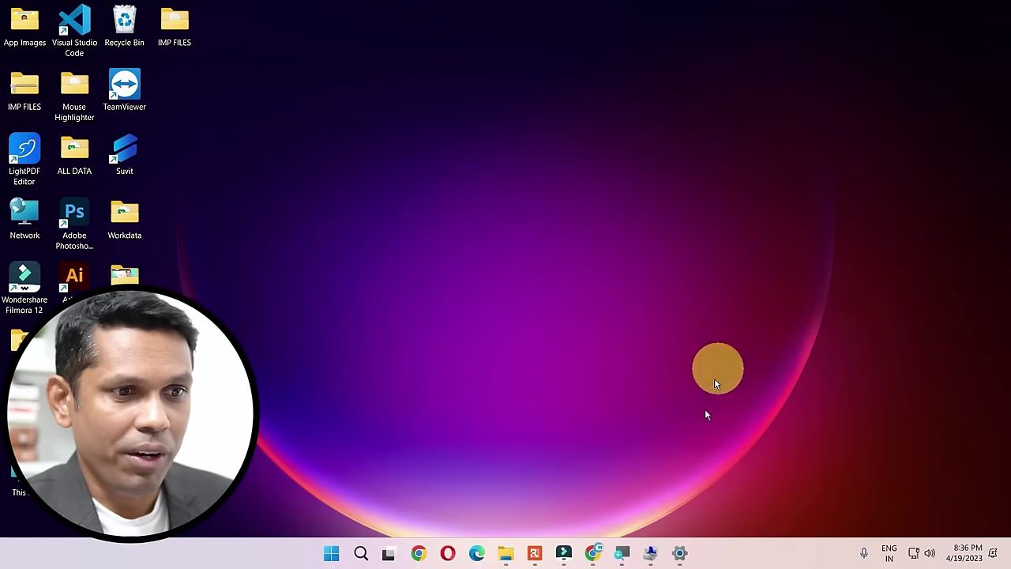
Set the picture Tally Tutorial Channel (13) from the Downloads folder as the desktop background and view the desktop.
left_click(684, 561)
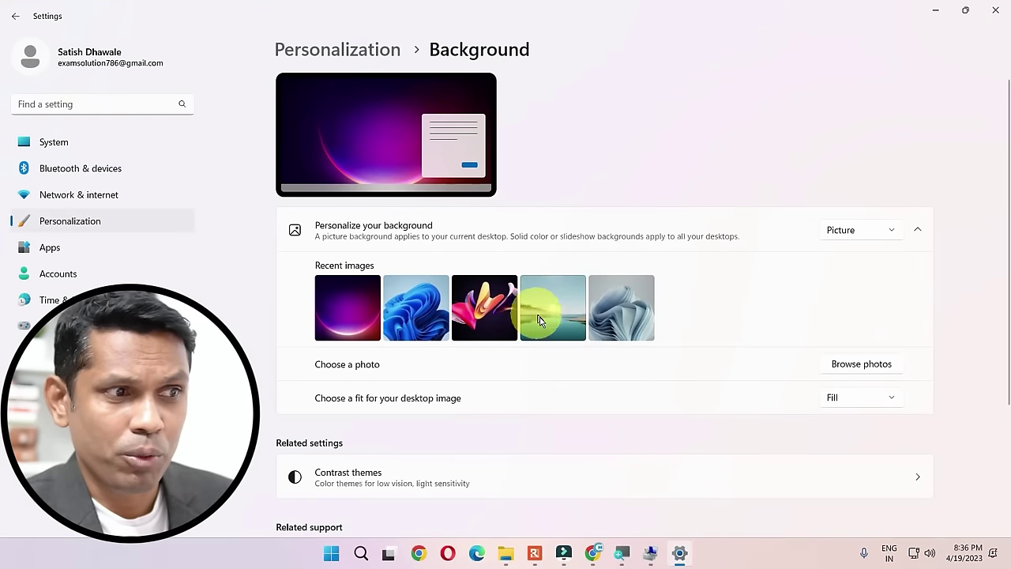
left_click(864, 369)
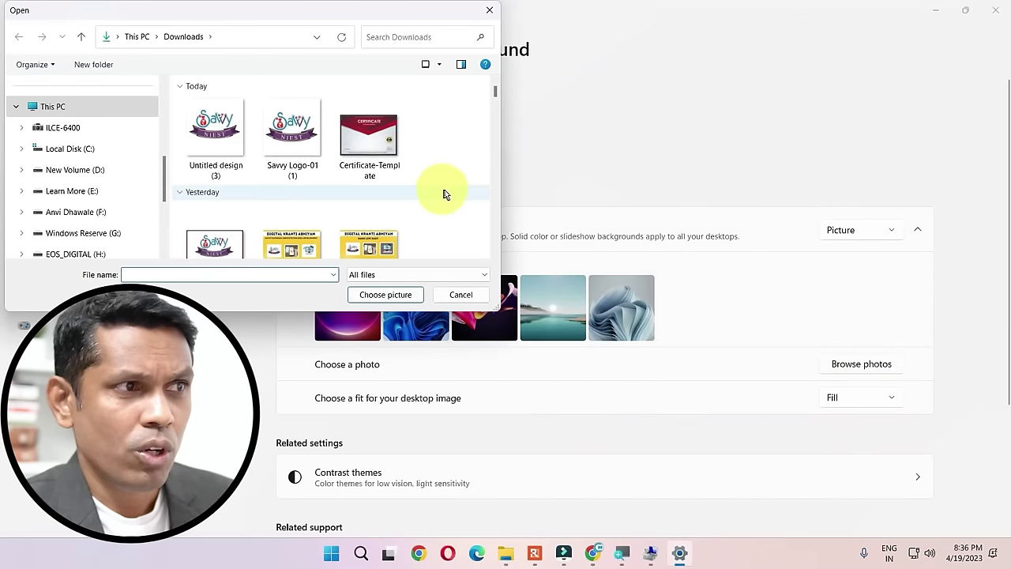
scroll(385, 182, "down", 3)
scroll(338, 173, "down", 10)
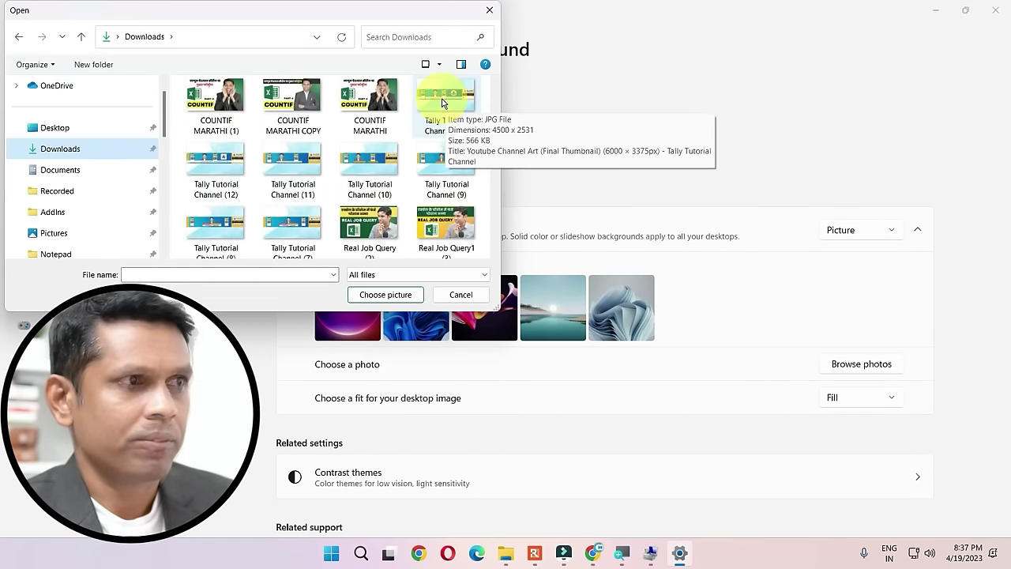
left_click(442, 101)
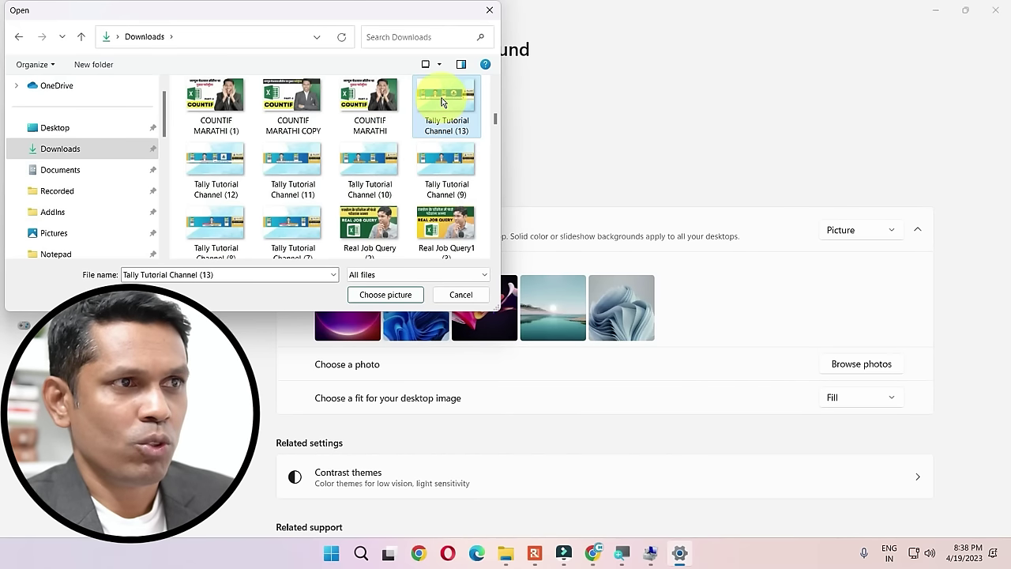
double_click(442, 101)
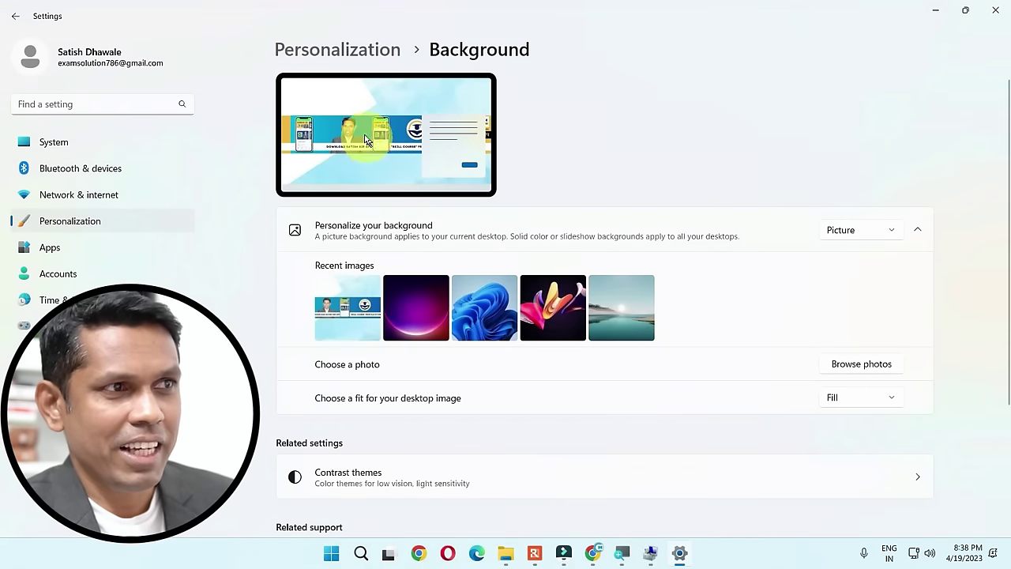
left_click(939, 14)
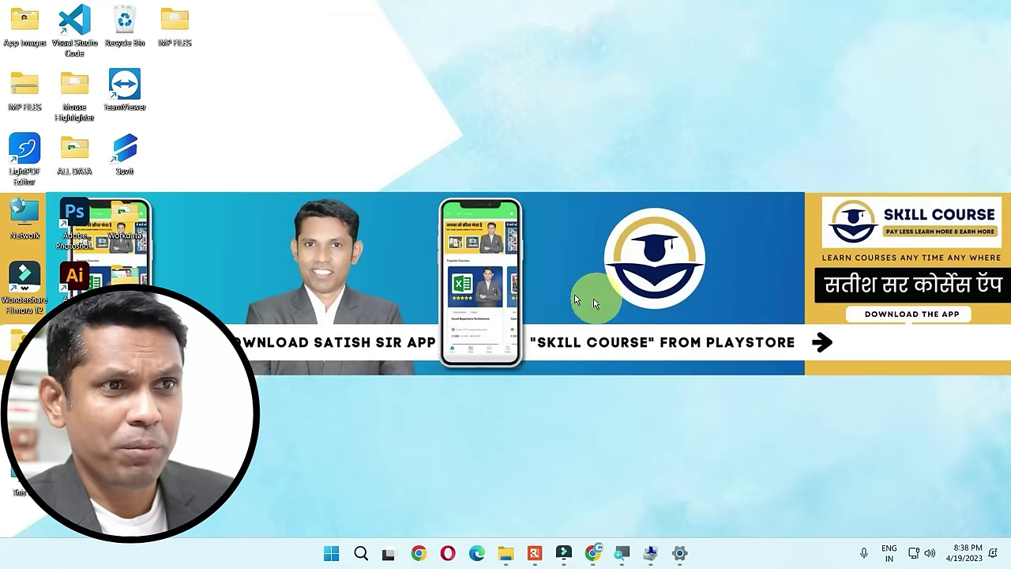
Check the desktop image fit options in the Background settings and set the background to the blue bloom image on light grey-blue.
right_click(648, 239)
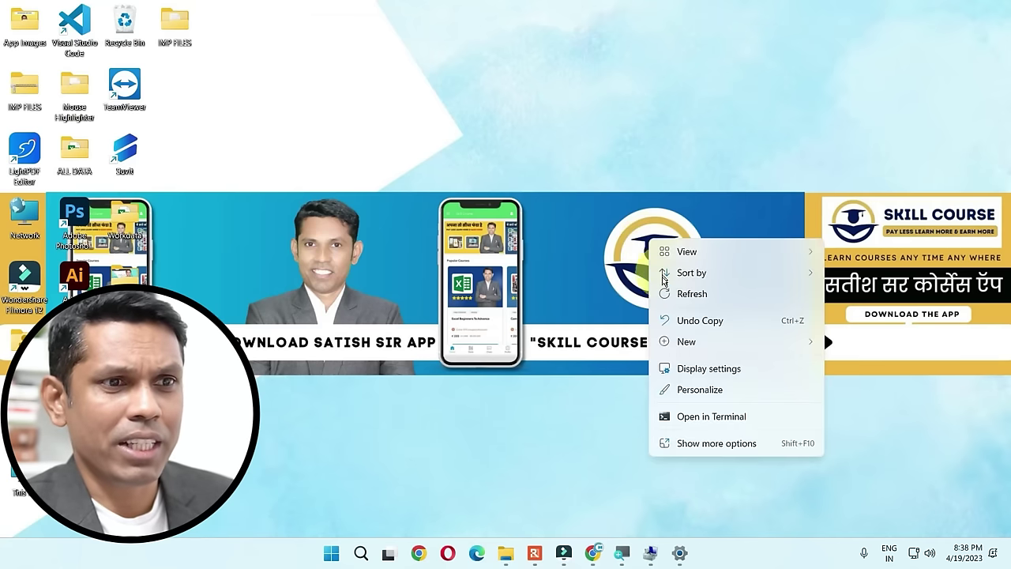
left_click(700, 390)
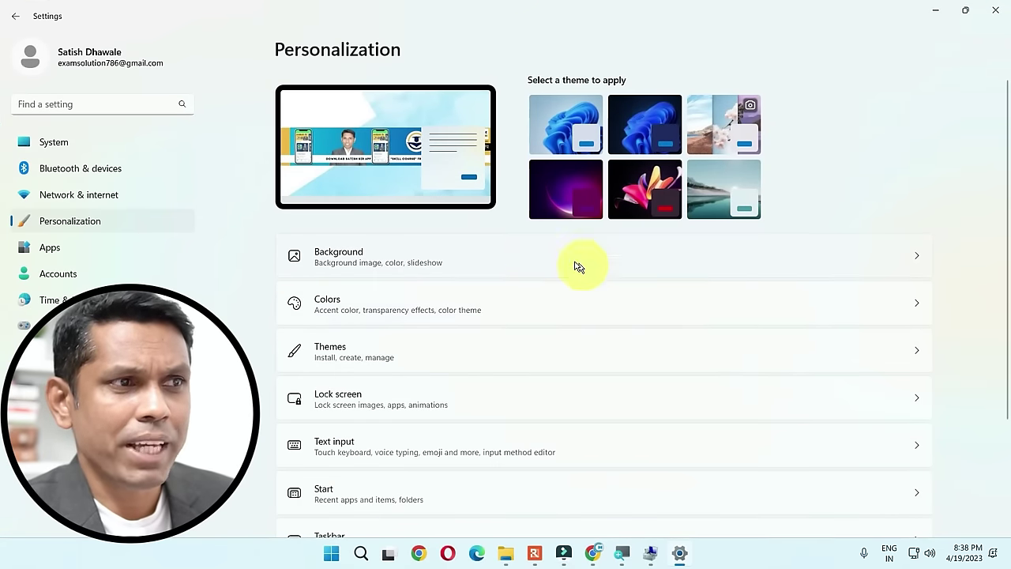
left_click(499, 269)
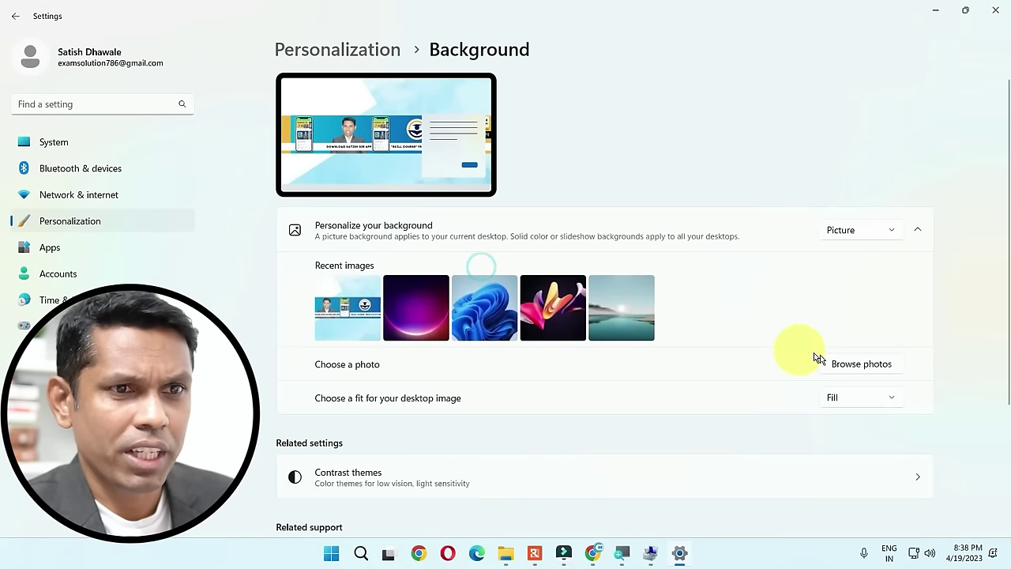
left_click(856, 403)
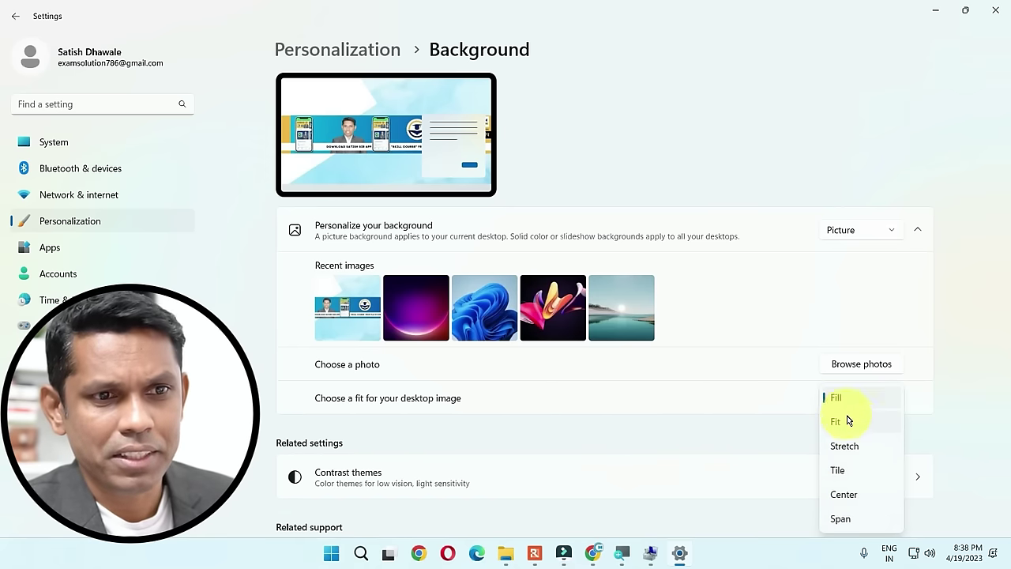
left_click(947, 425)
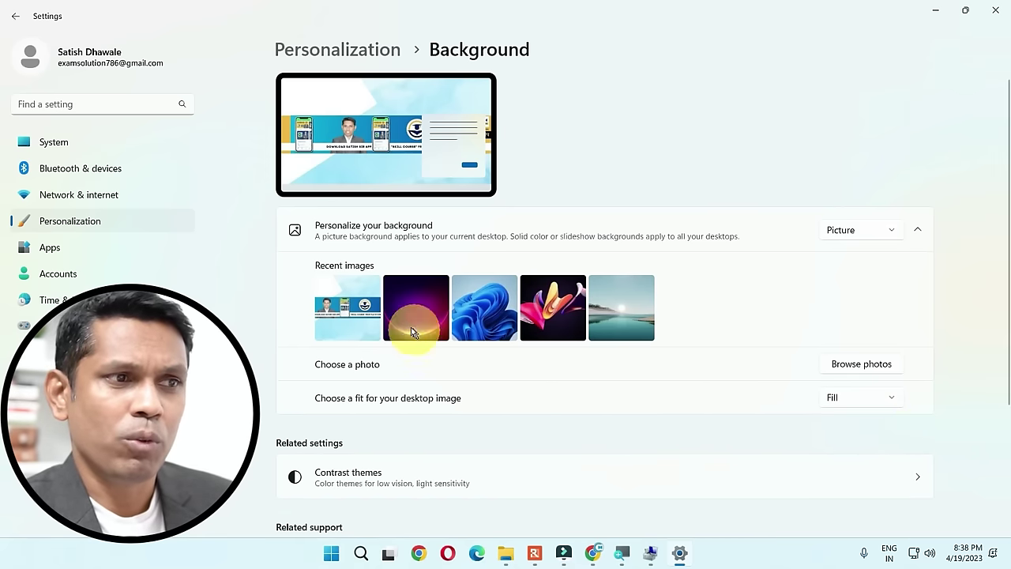
left_click(474, 317)
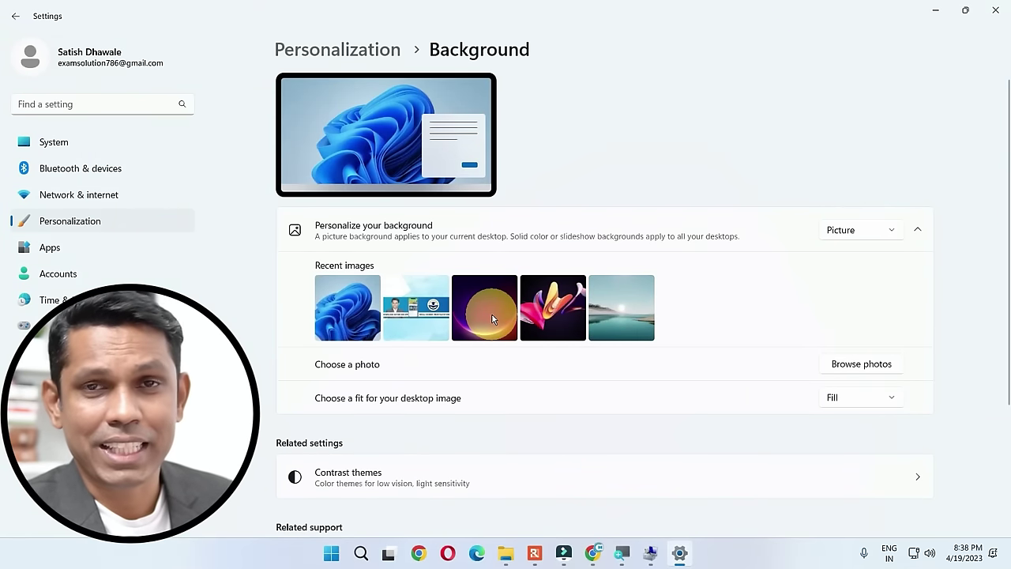
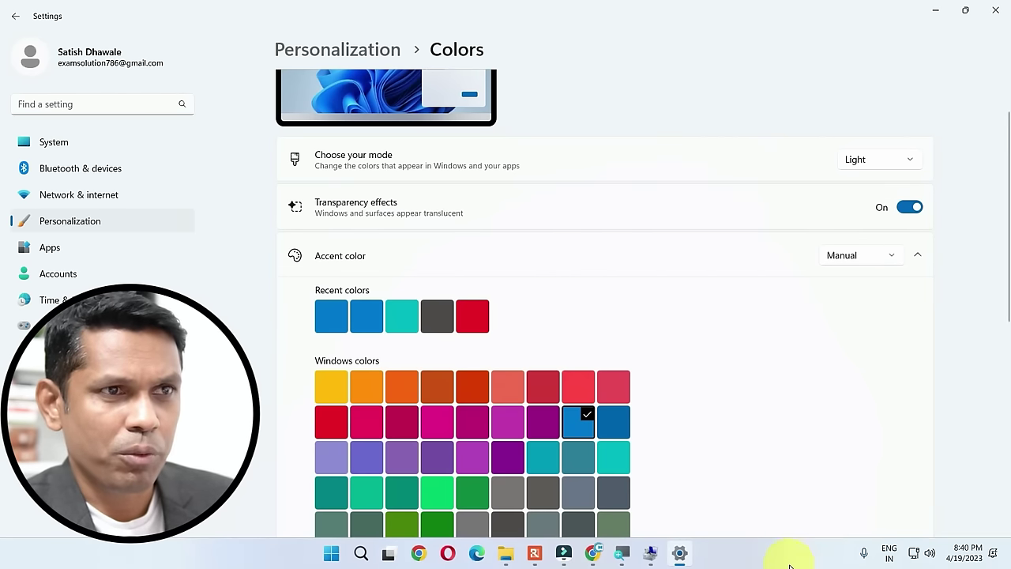
Try the Windows (dark), third-listed Windows (light) and Glow themes, and finish by applying the first Windows (light) theme in the list.
left_click(15, 16)
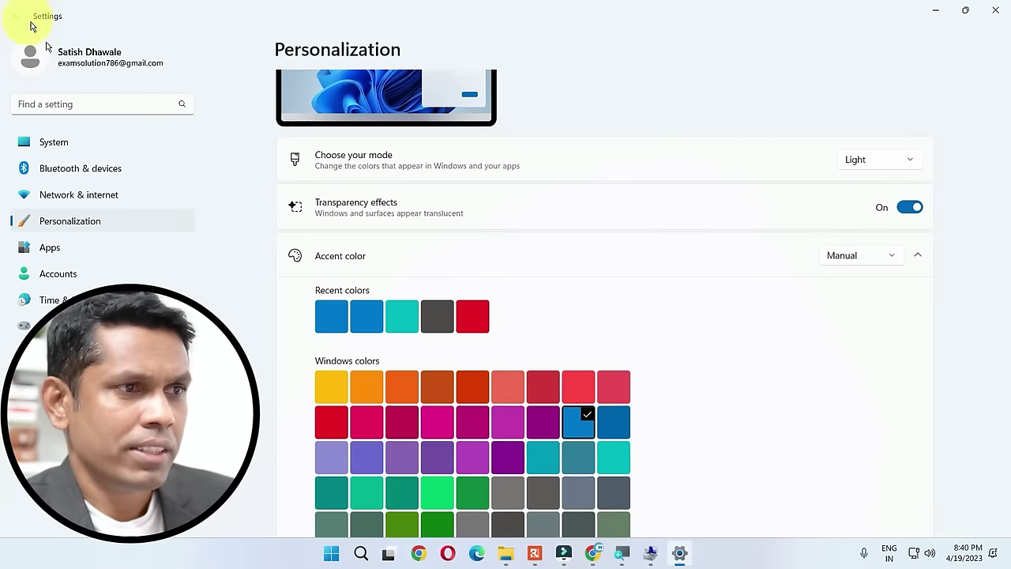
left_click(361, 356)
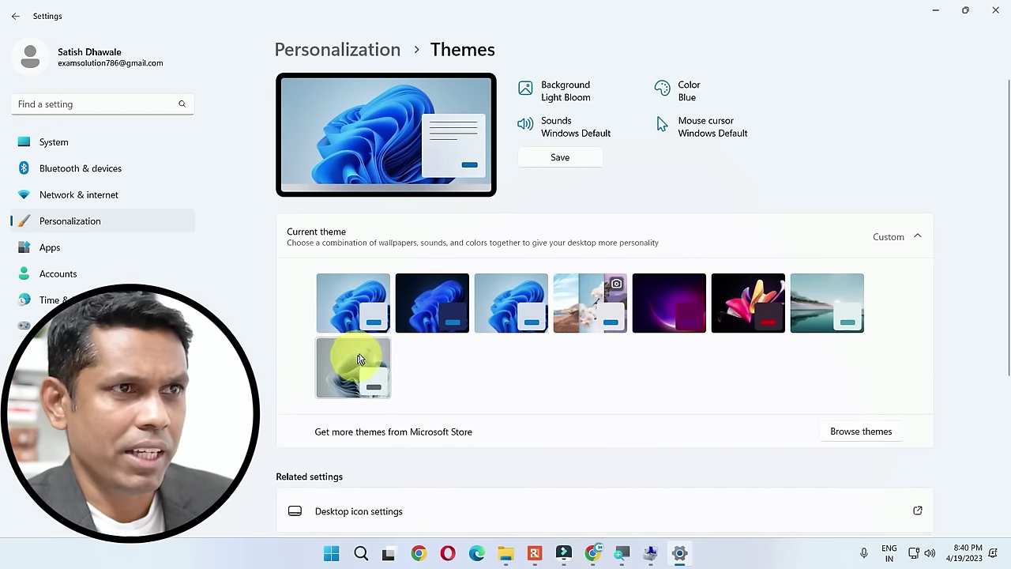
scroll(367, 353, "down", 2)
scroll(364, 355, "up", 2)
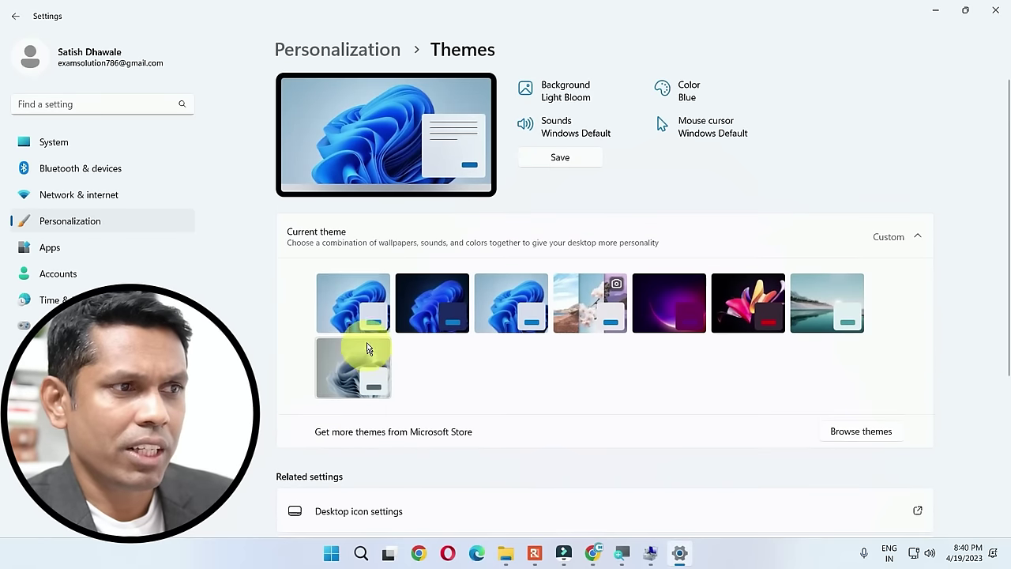
left_click(424, 309)
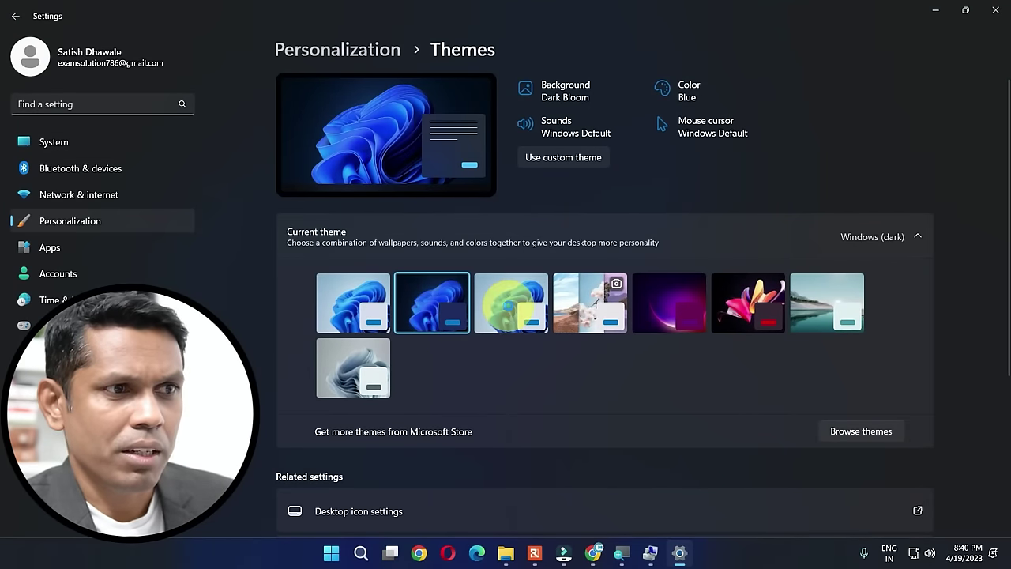
left_click(509, 306)
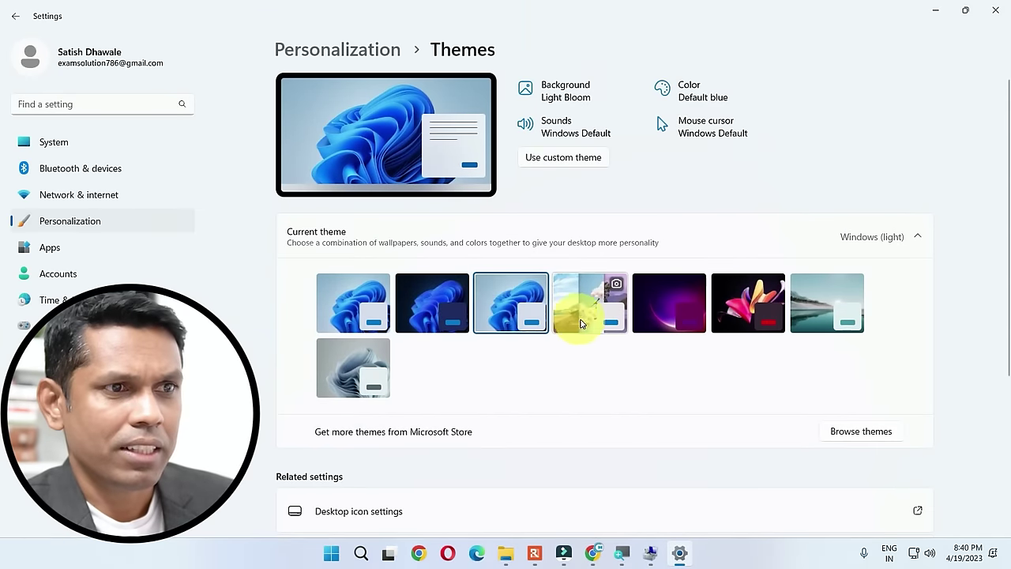
left_click(677, 310)
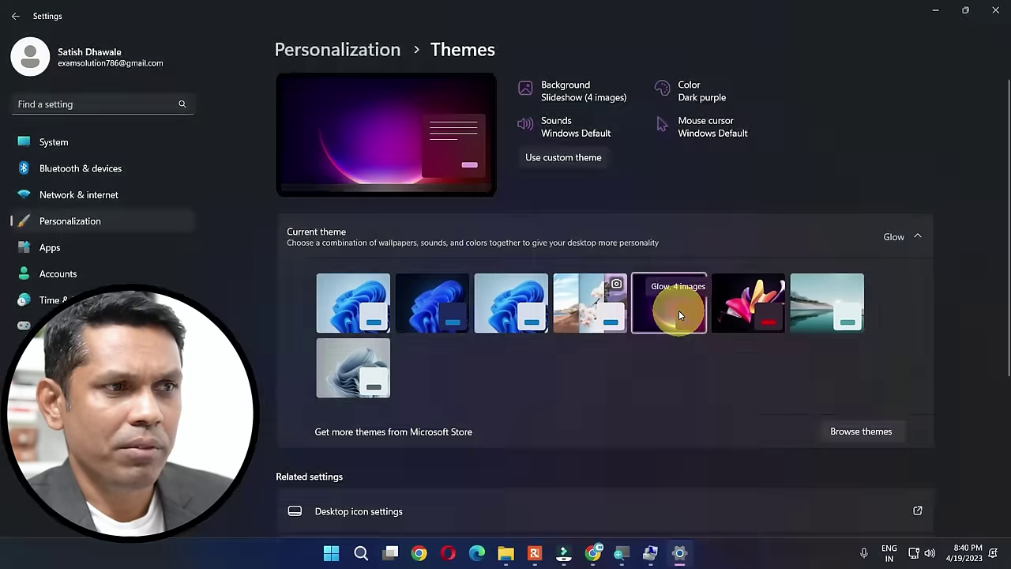
left_click(340, 304)
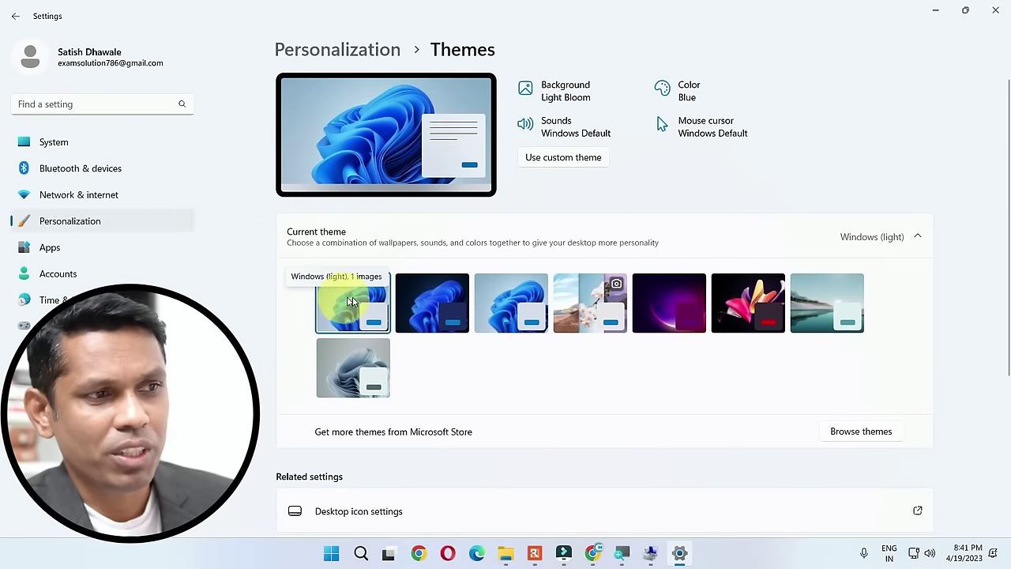
Try the blue-purple glow picture for the lock screen and set the lock screen to the sunset lake picture.
left_click(12, 18)
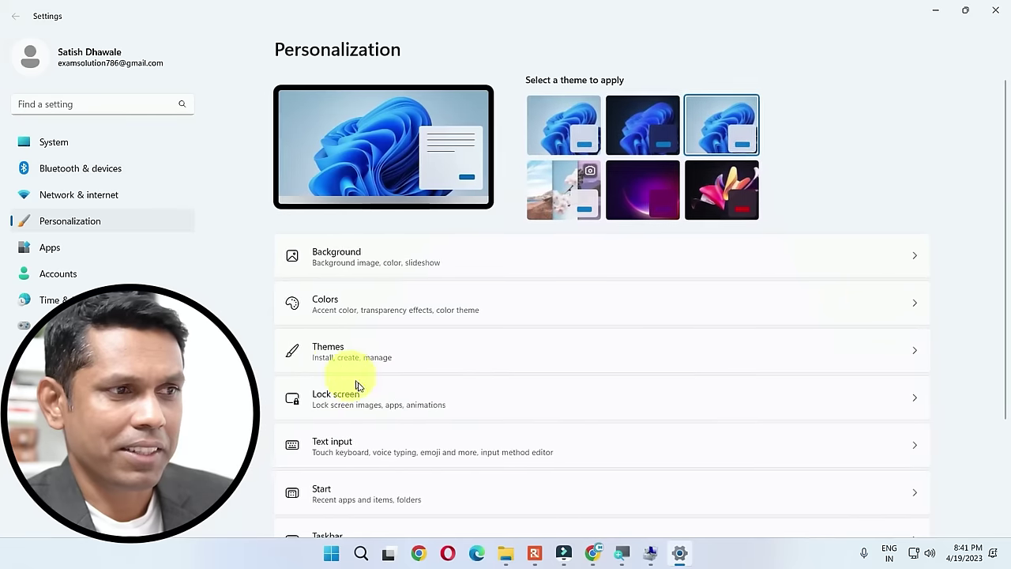
left_click(360, 406)
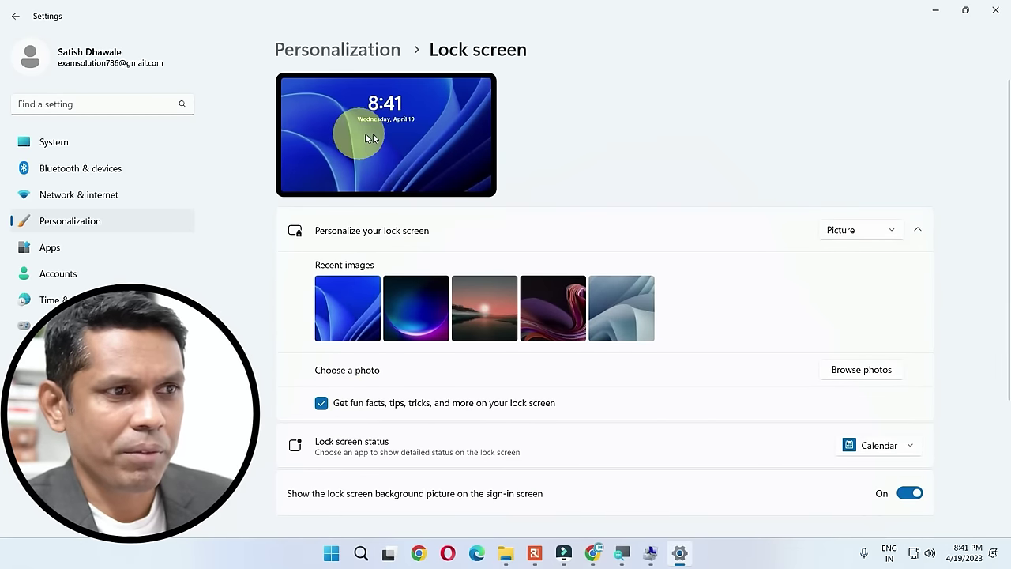
left_click(411, 314)
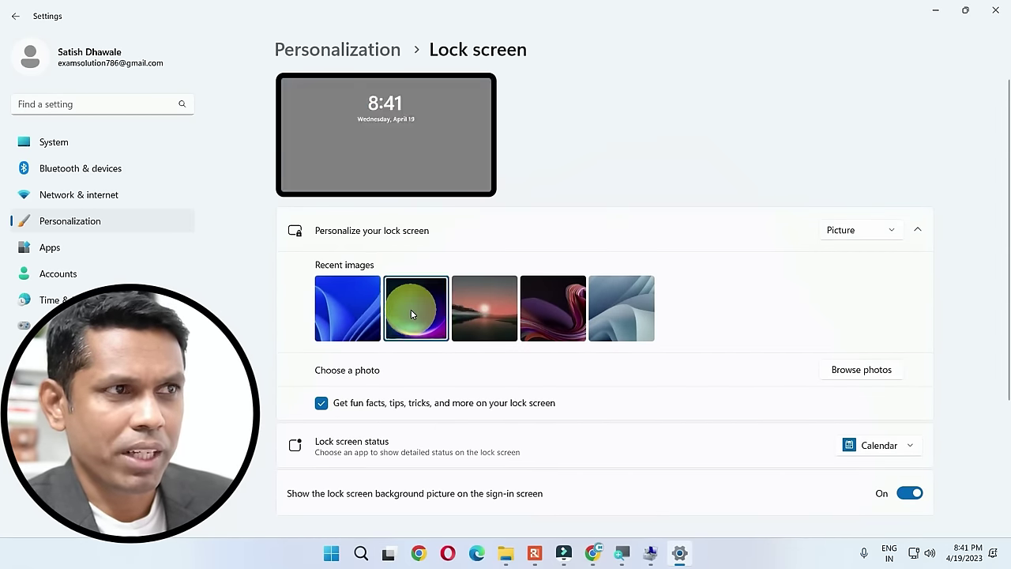
left_click(466, 315)
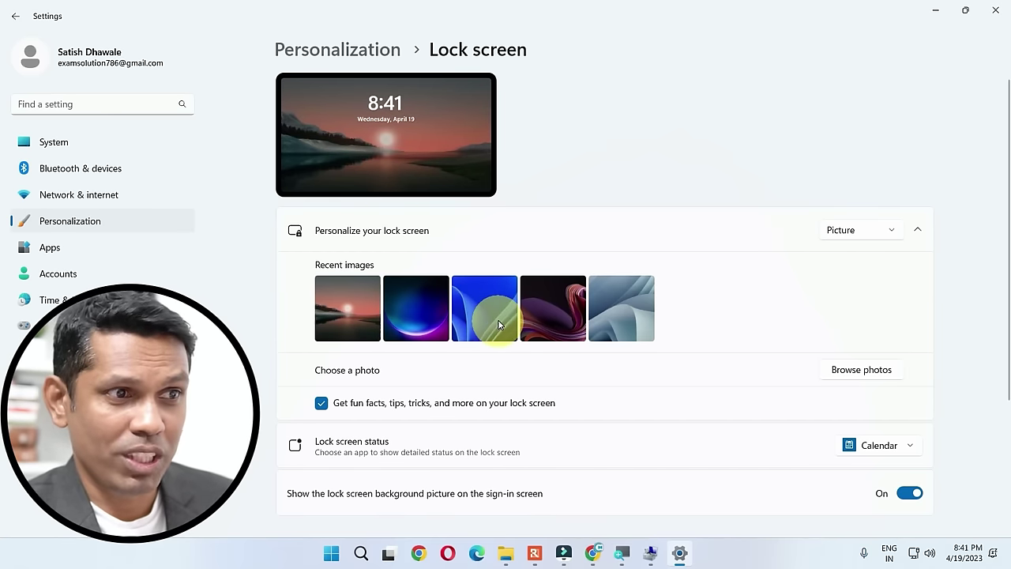
left_click(369, 320)
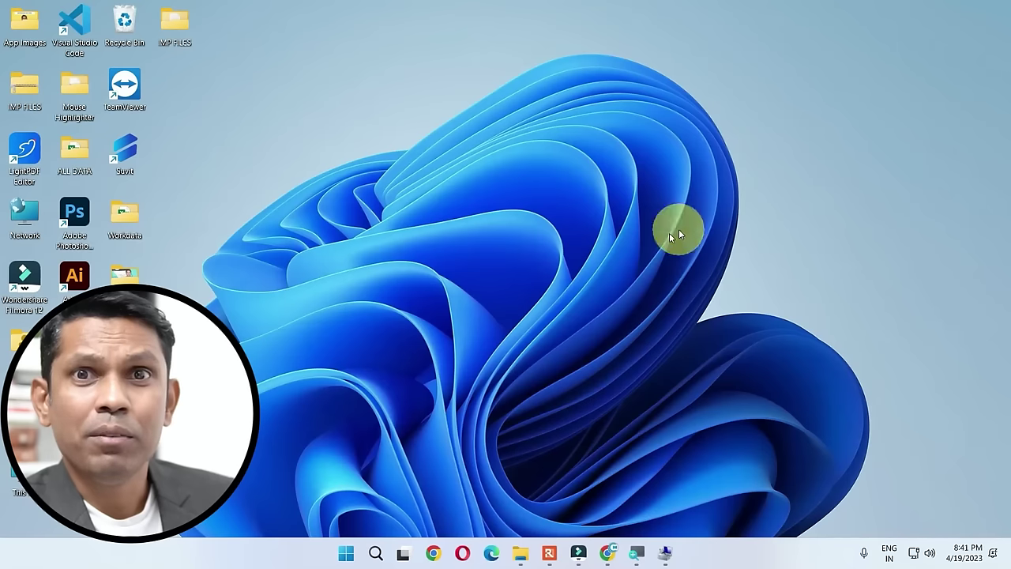
Open the Start personalization settings and check the pinned and recommended items in the Start menu.
right_click(521, 231)
left_click(584, 380)
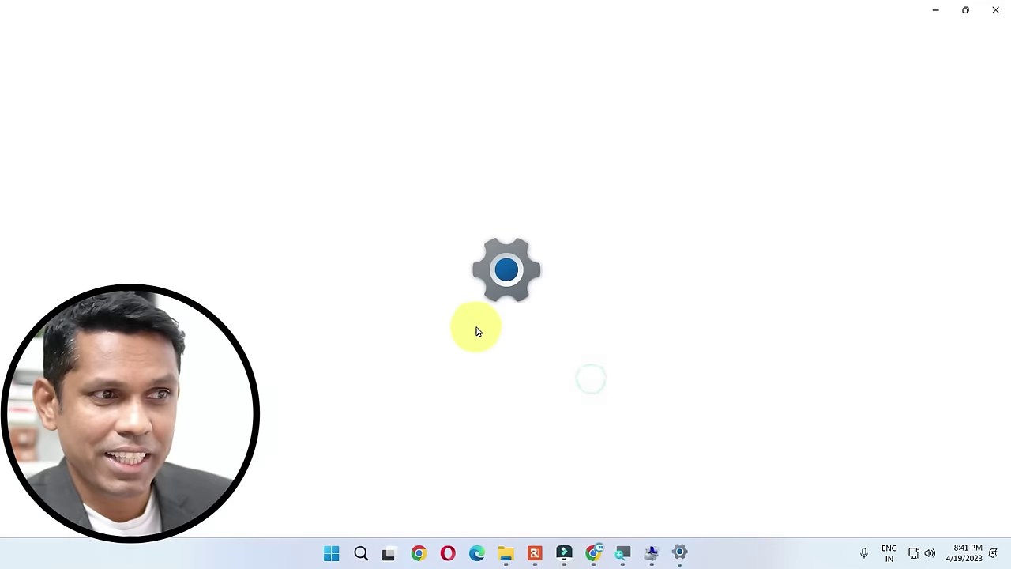
scroll(370, 334, "down", 2)
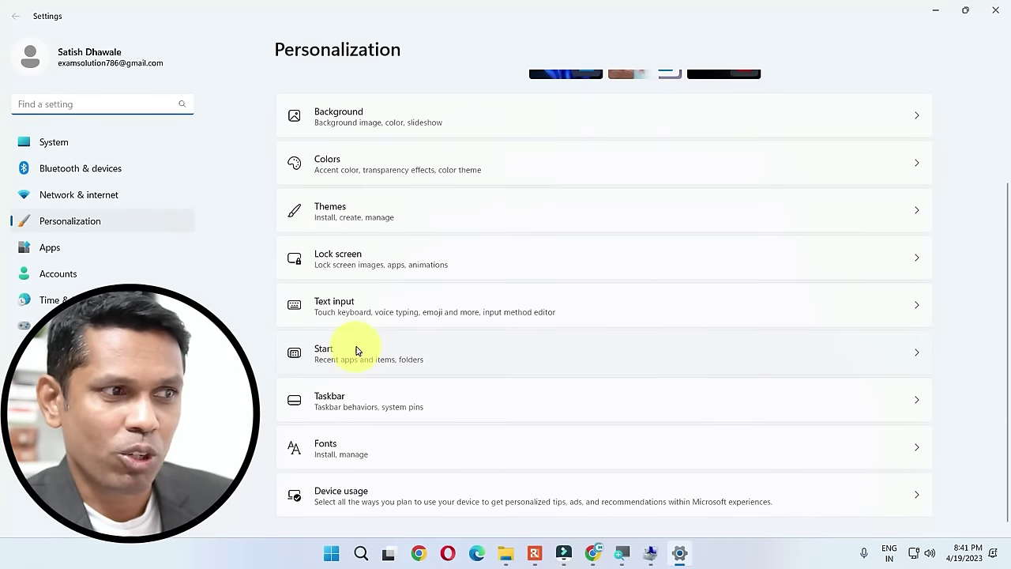
left_click(372, 359)
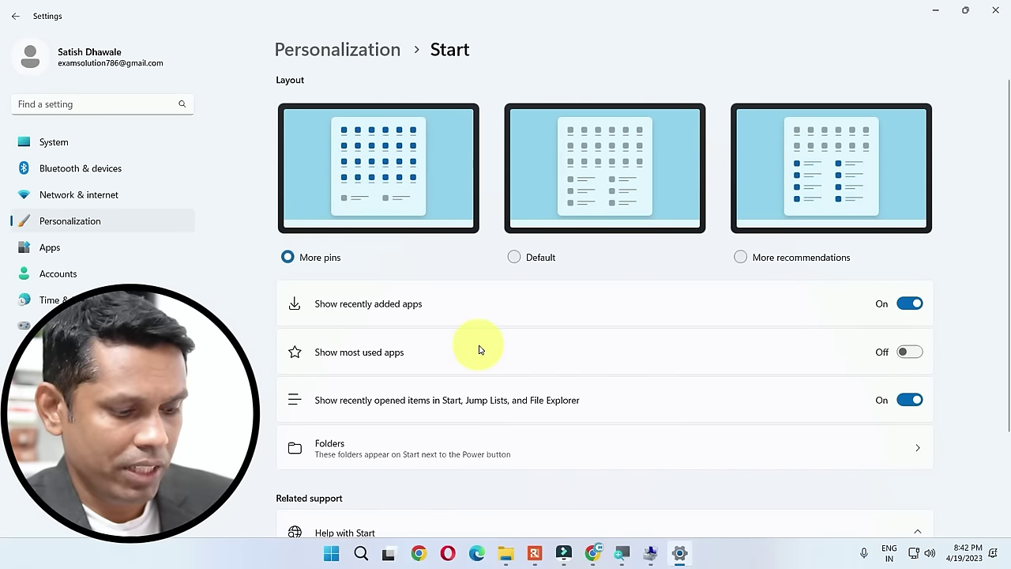
key("super")
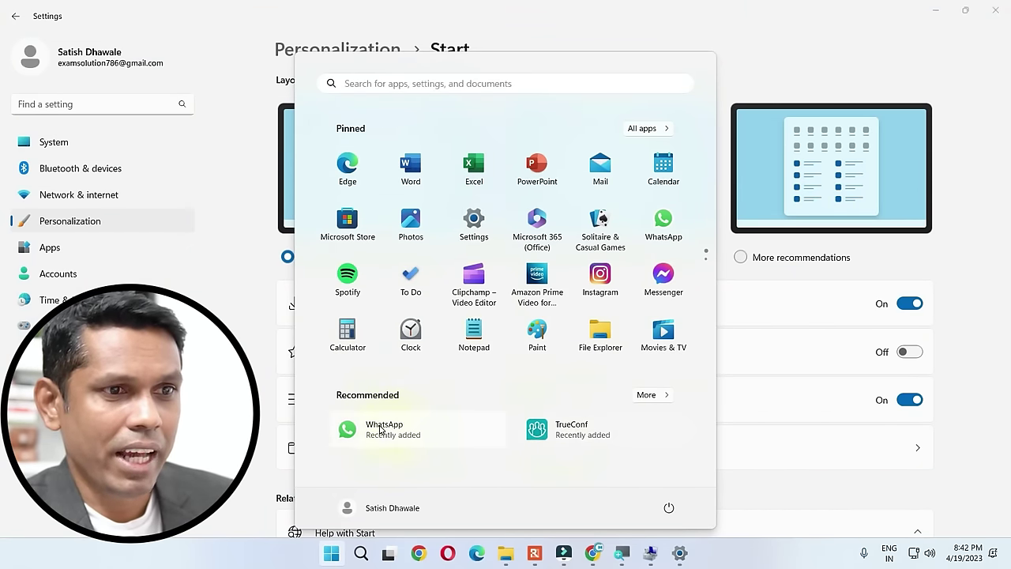
Try the More recommendations Start layout, set it to More pins and turn on Show most used apps.
left_click(260, 463)
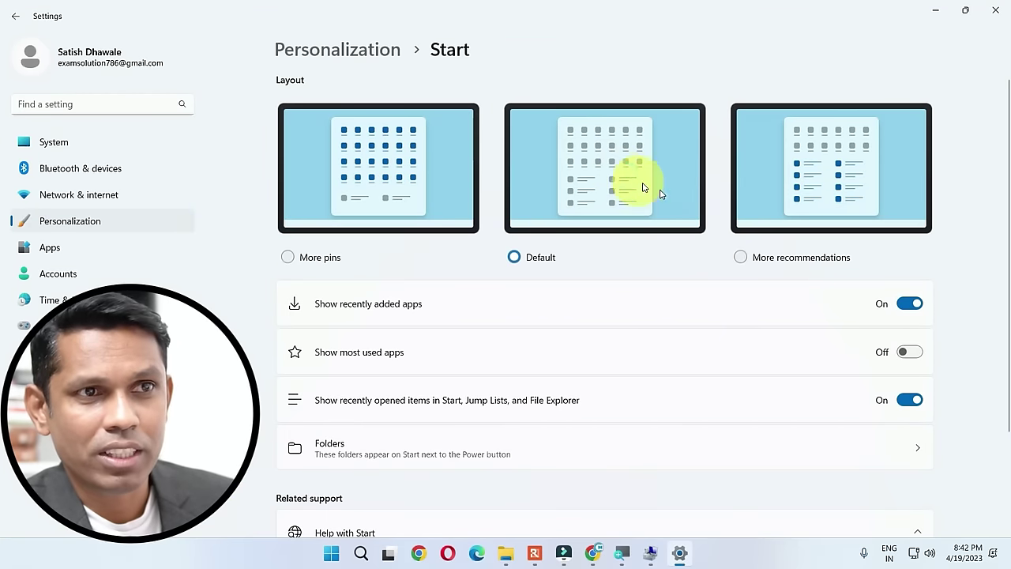
left_click(802, 186)
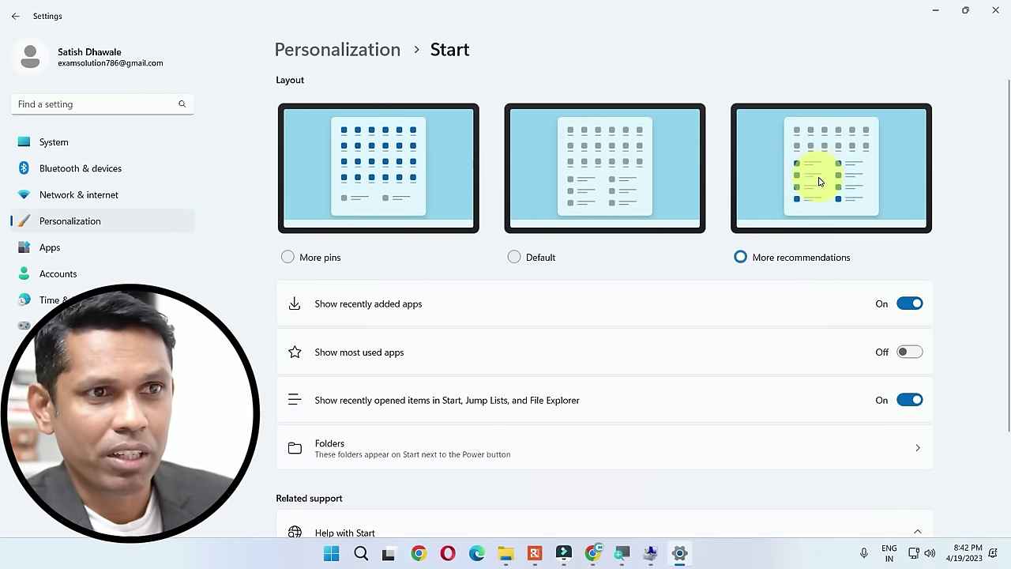
left_click(346, 201)
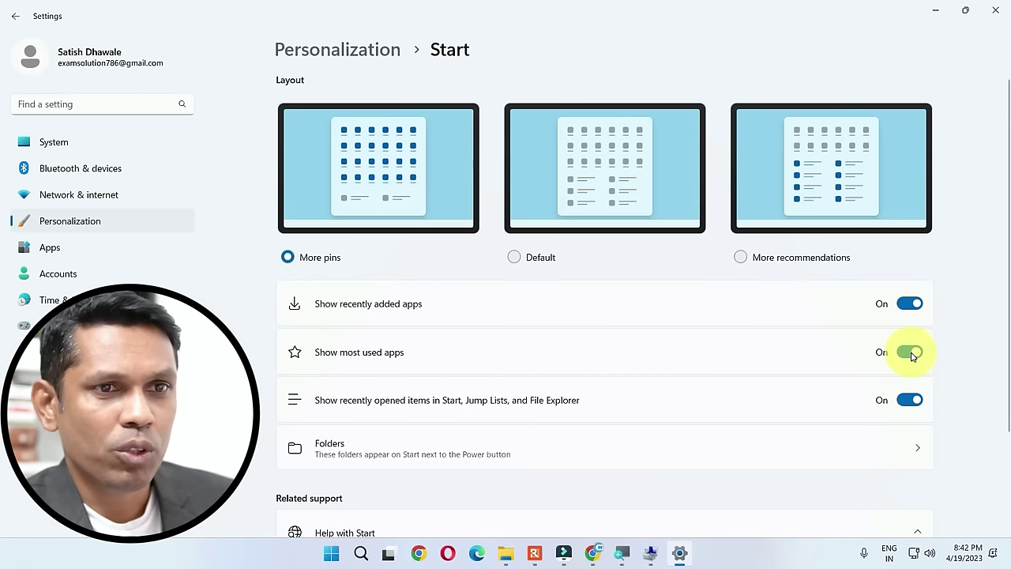
key("super")
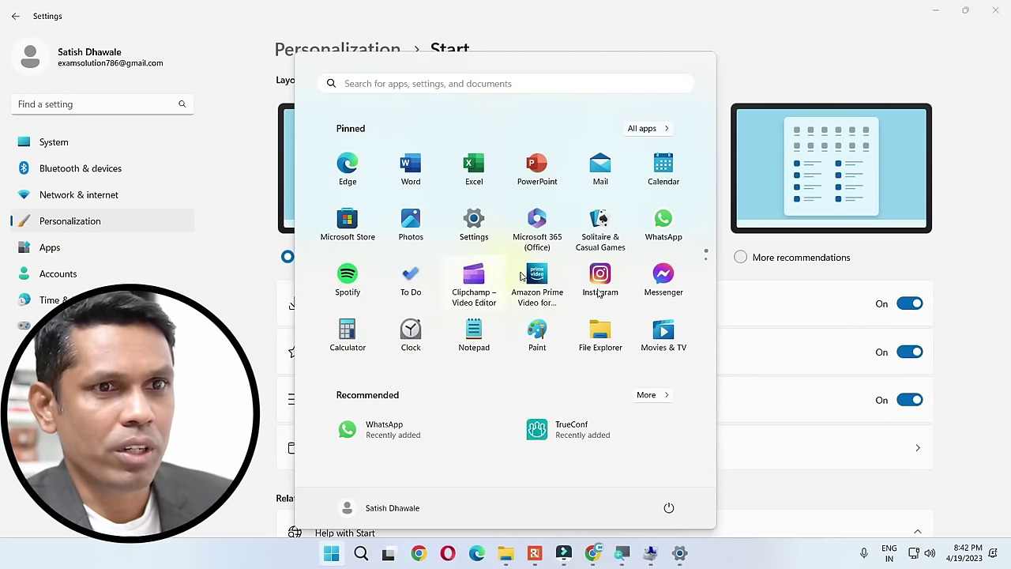
left_click(910, 352)
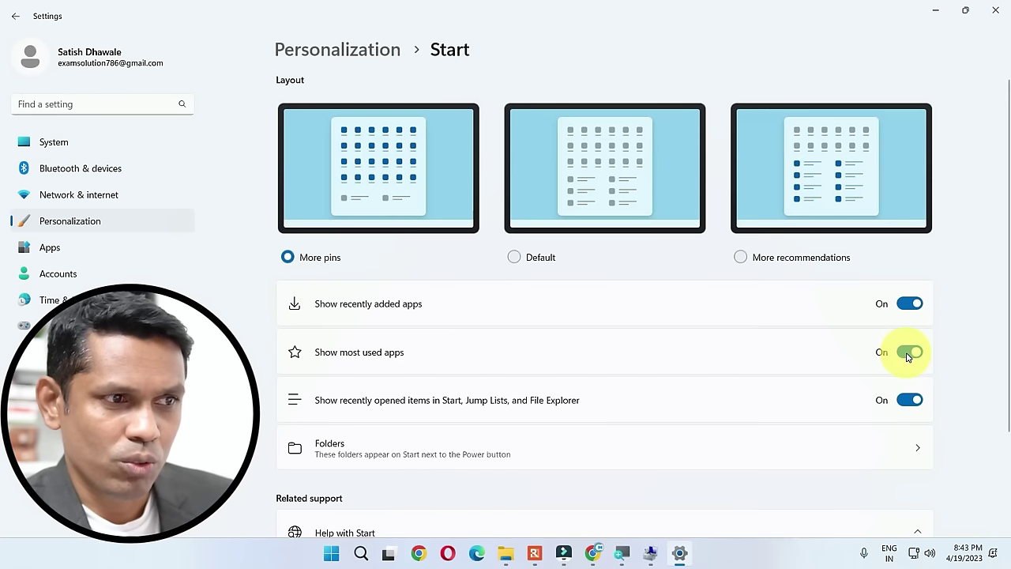
left_click(906, 353)
Try turning on File Explorer in the Start menu's Folders settings, turn it off again and close Settings.
scroll(819, 397, "down", 2)
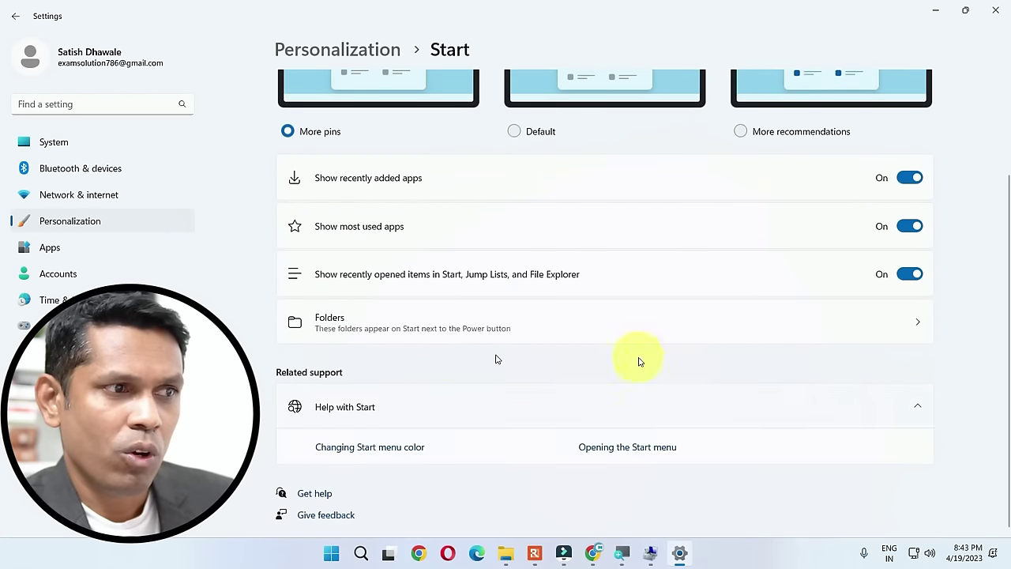
left_click(432, 328)
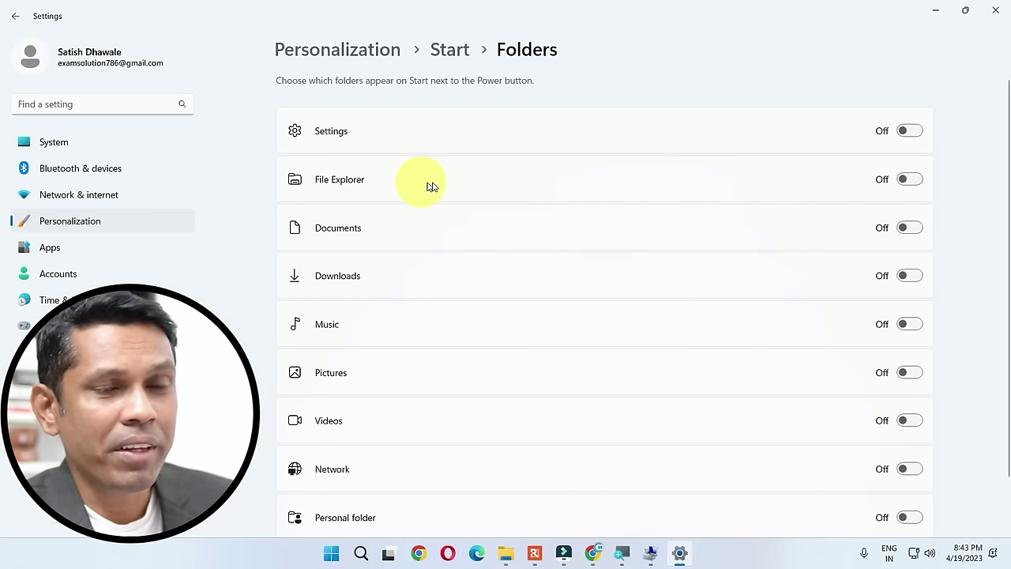
key("super")
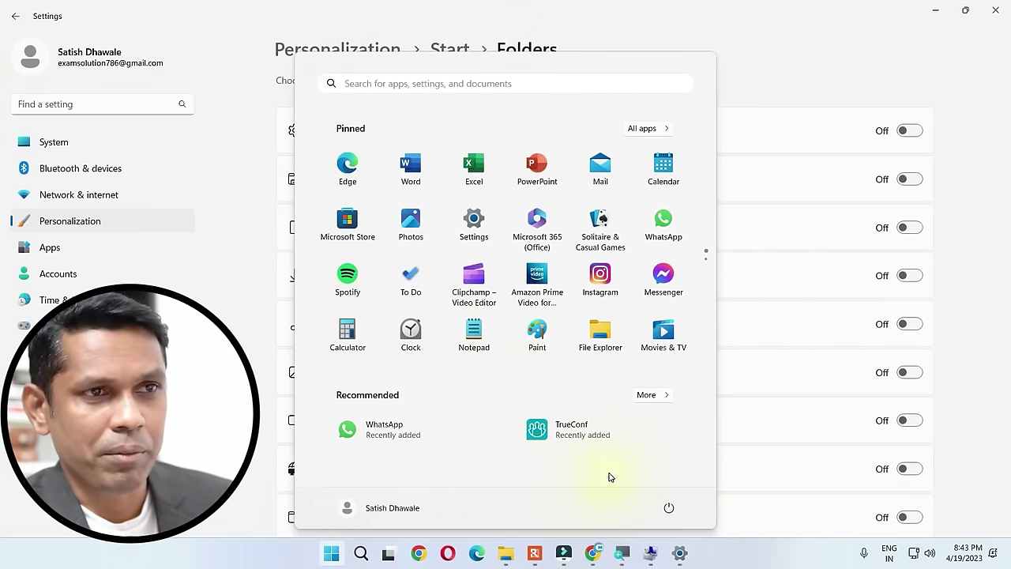
key("super")
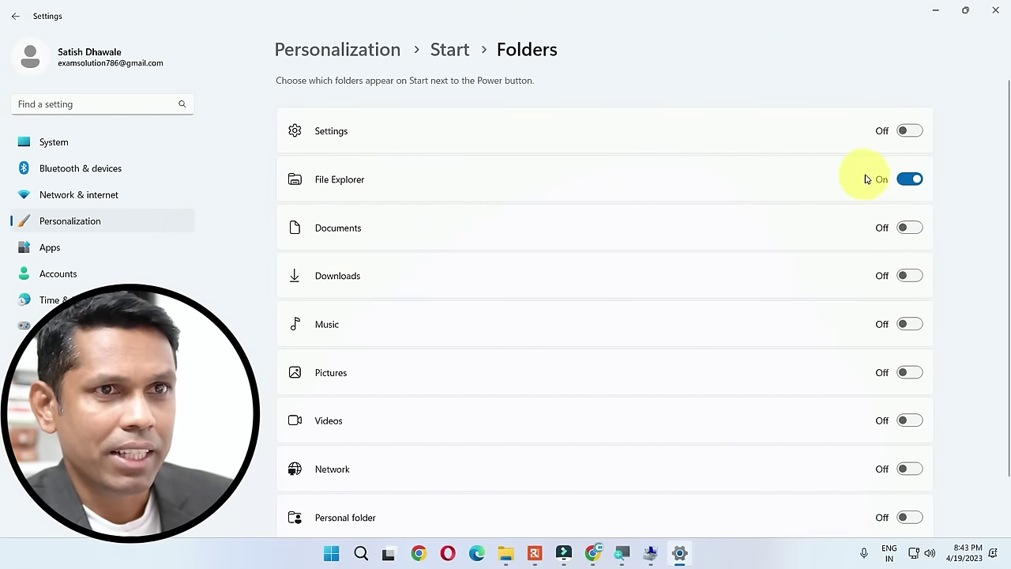
key("super")
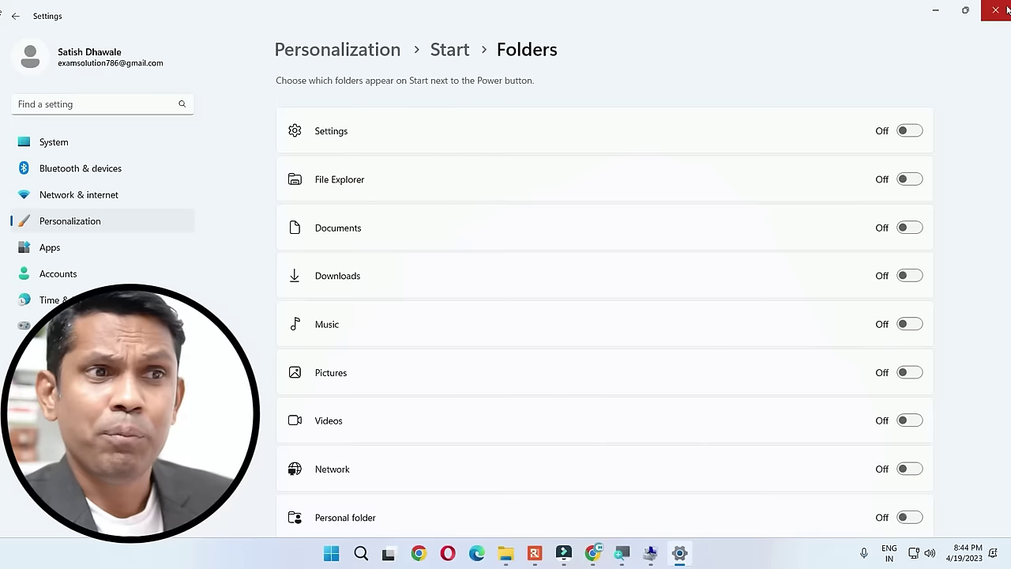
left_click(992, 12)
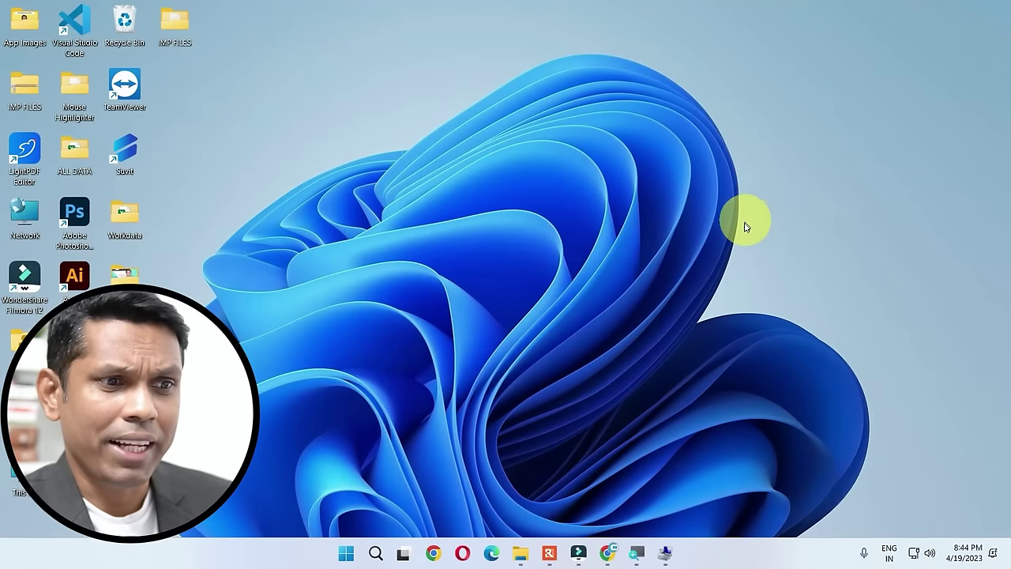
Switch to Chrome, download the Anteri Signature font from dafont's Script > Calligraphy page and open the downloaded zip file.
left_click(435, 554)
left_click(374, 226)
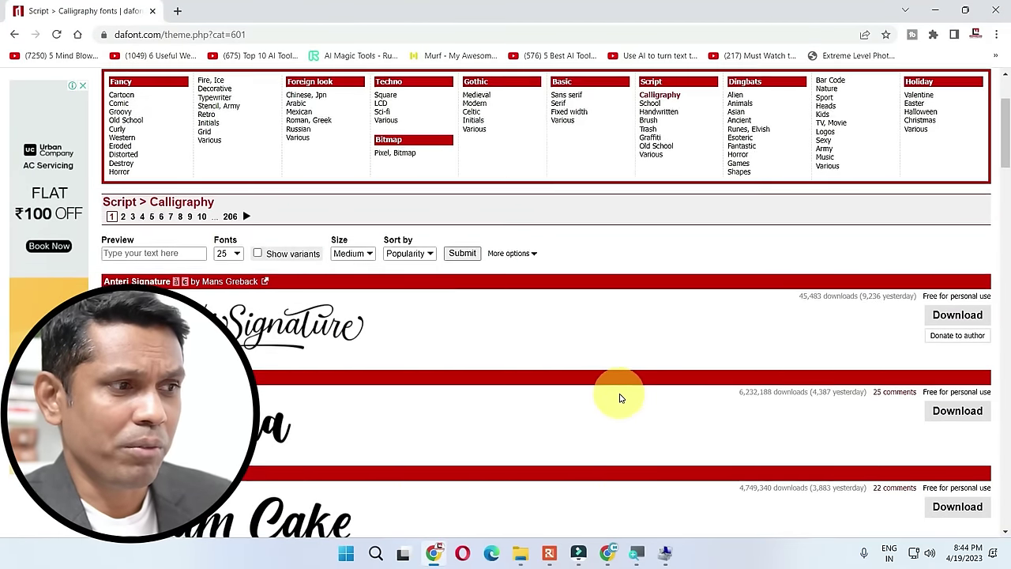
scroll(620, 398, "down", 1)
left_click(947, 251)
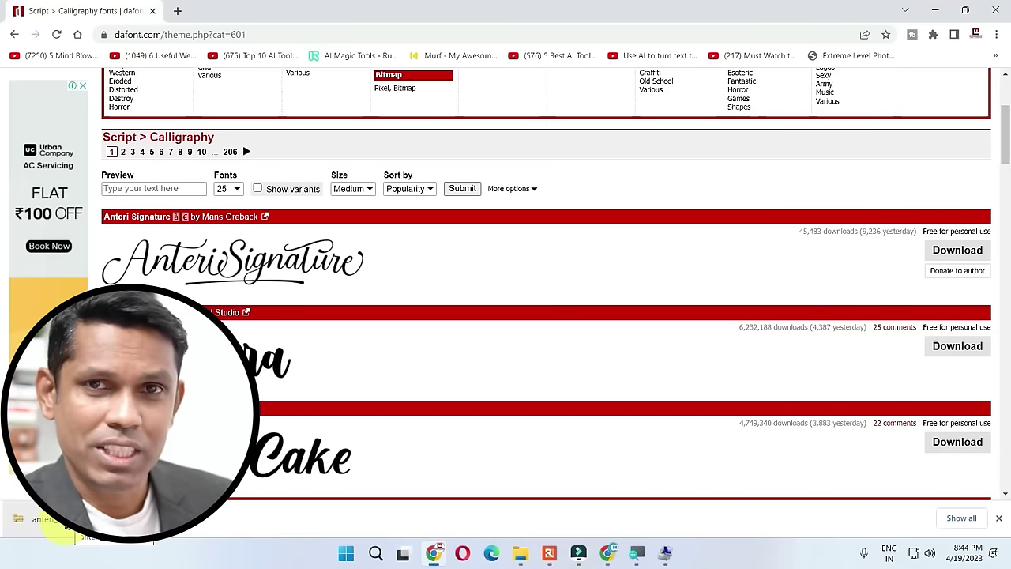
left_click(62, 525)
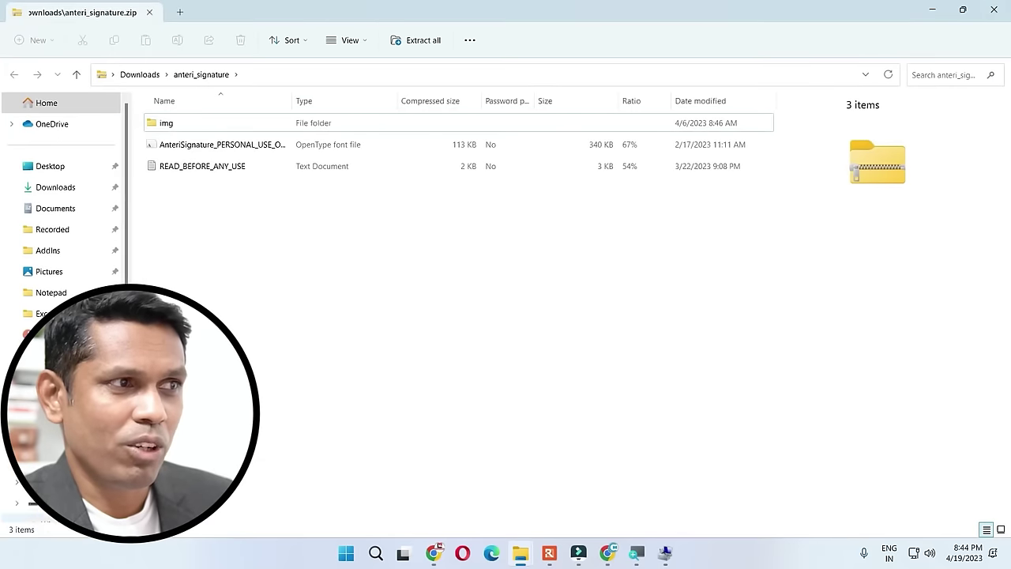
Preview the AnteriSignature_PERSONAL_USE_ONLY font file and install the font.
left_click(189, 149)
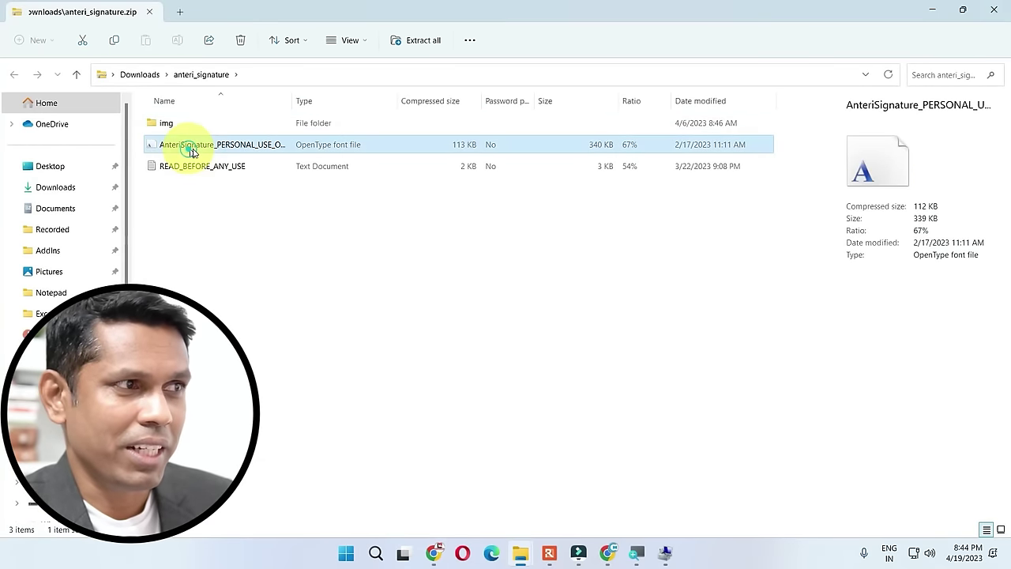
double_click(199, 149)
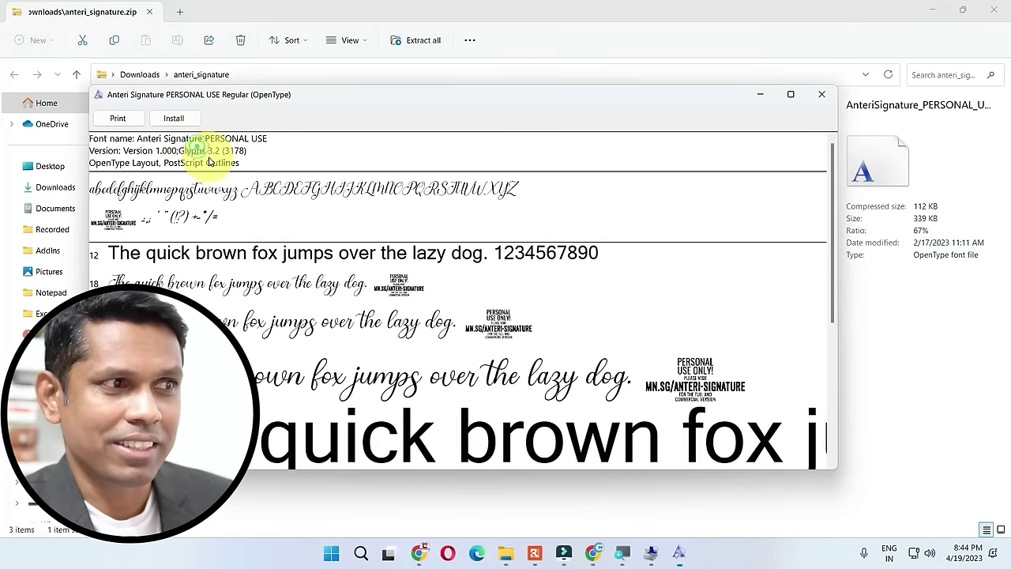
left_click(822, 94)
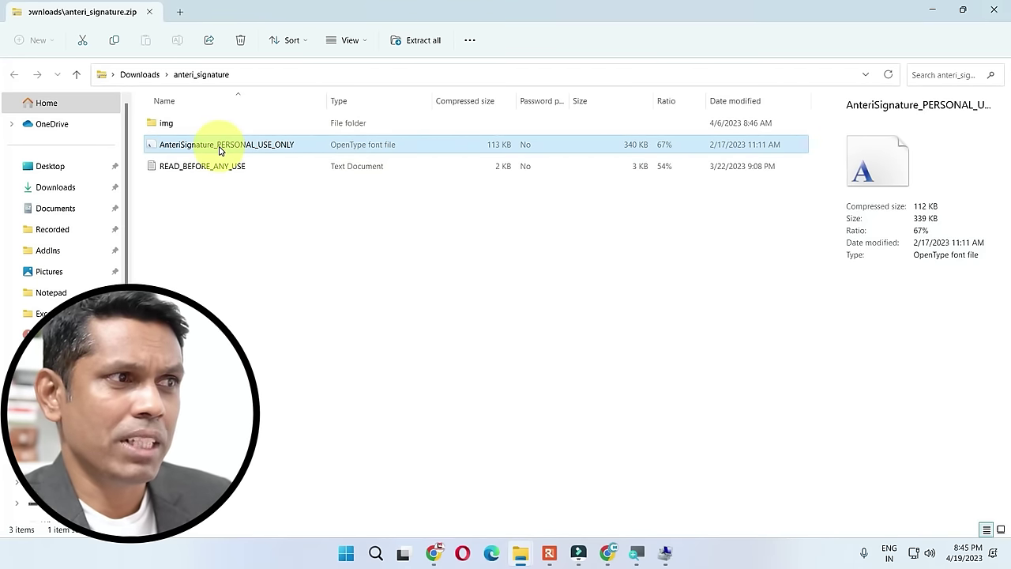
double_click(239, 148)
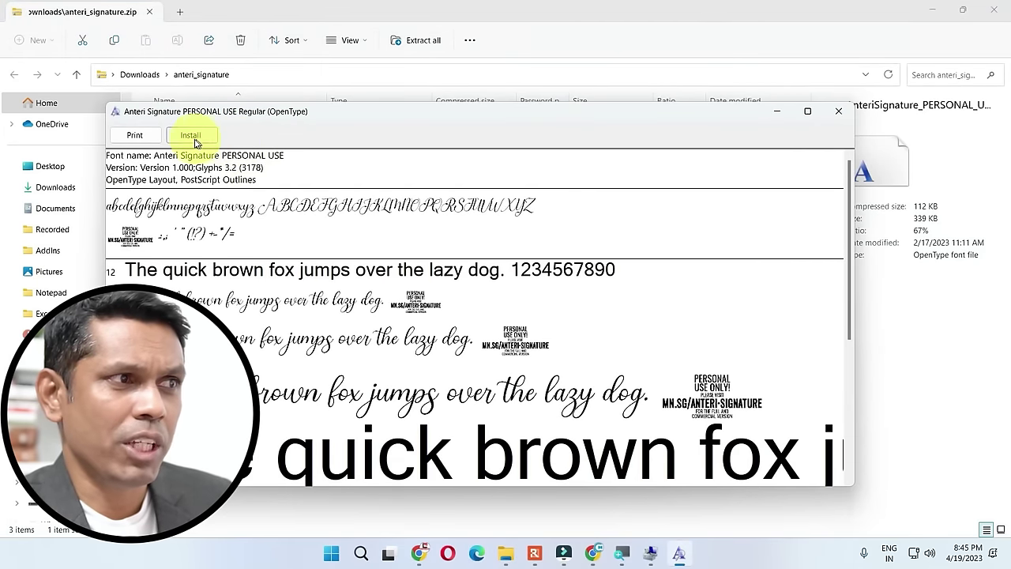
left_click(193, 139)
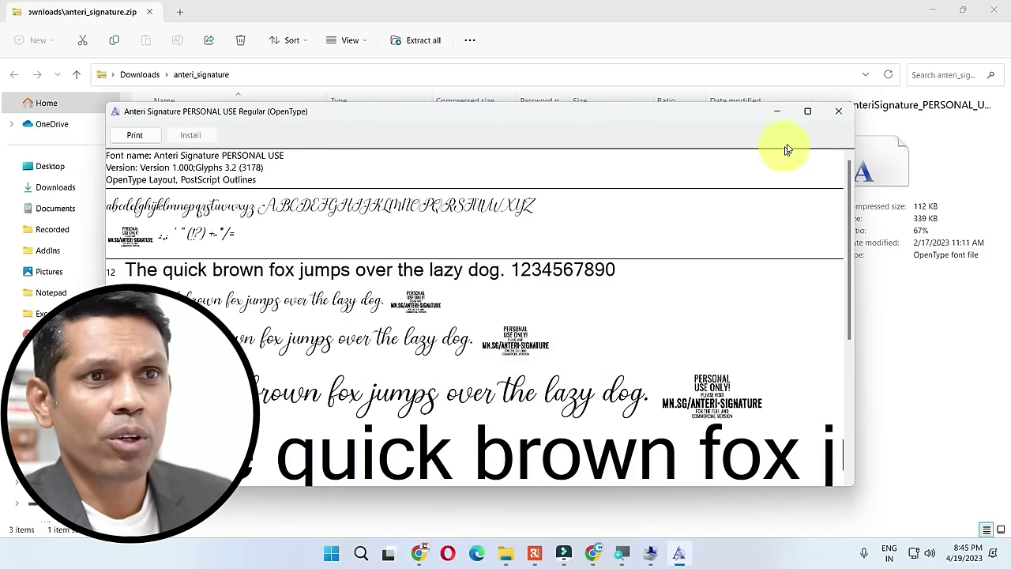
left_click(844, 111)
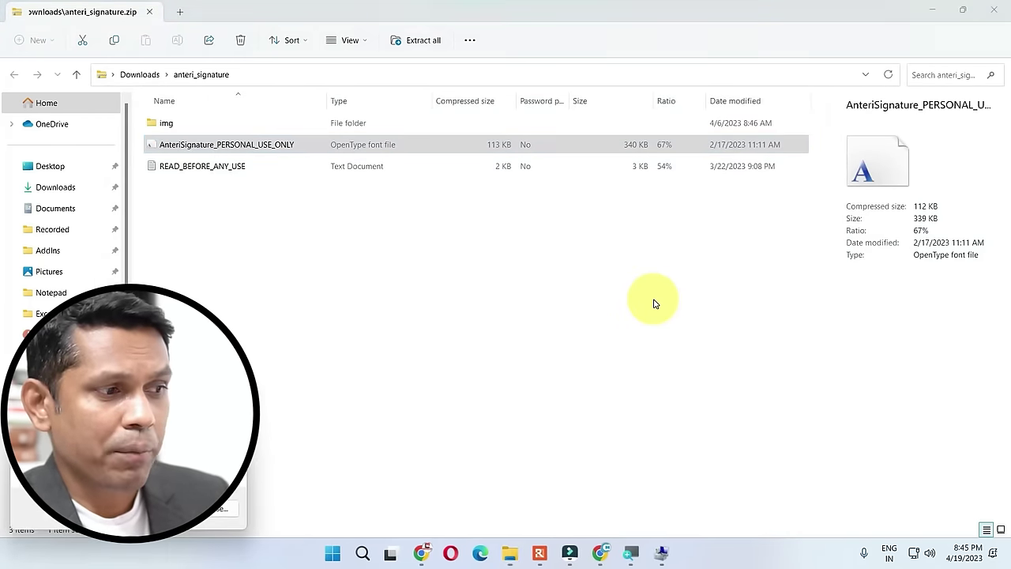
Open Control Panel with the Run command CONTROL and look through the installed fonts.
key("super+r")
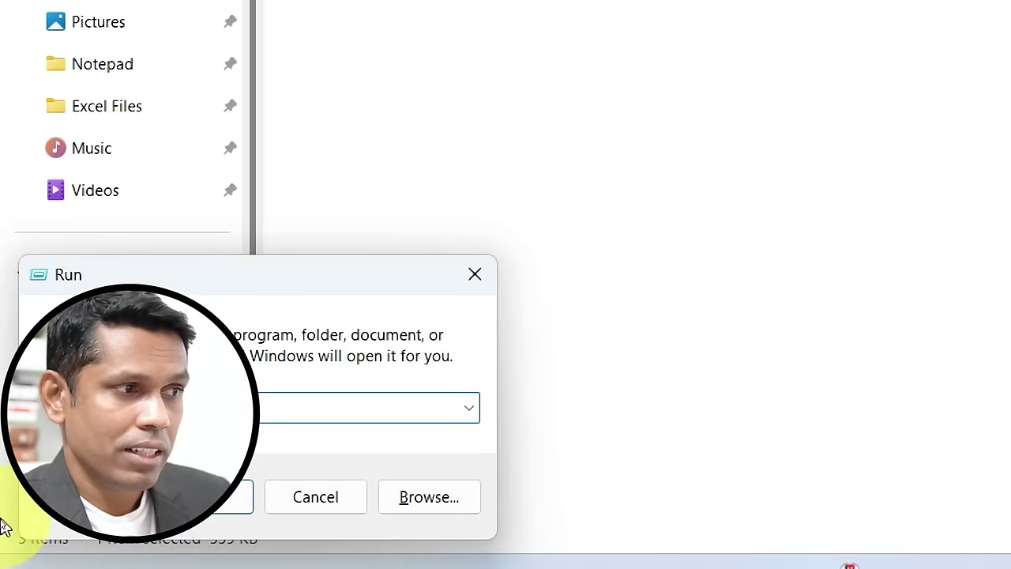
type("CONTROL")
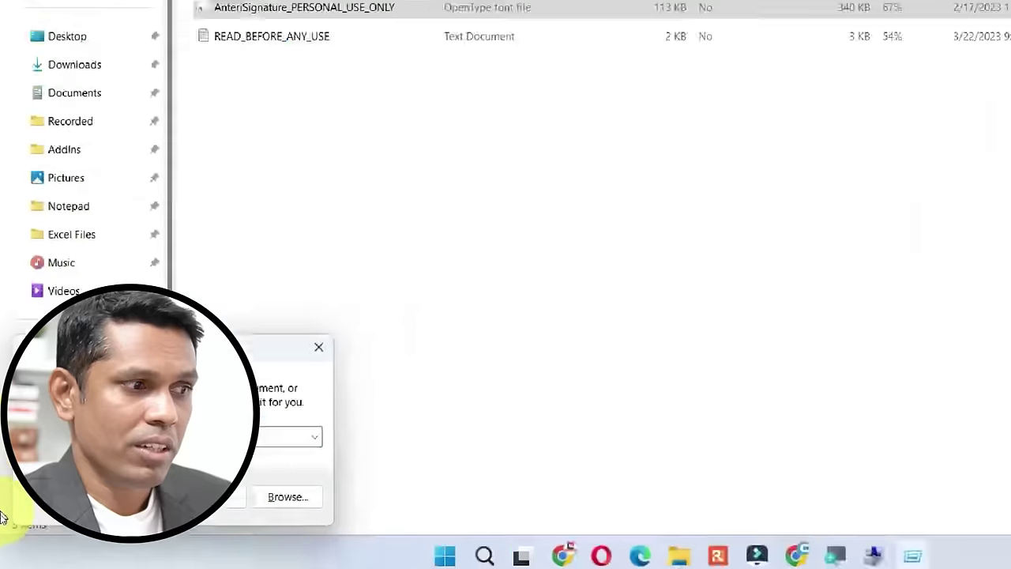
key("Return")
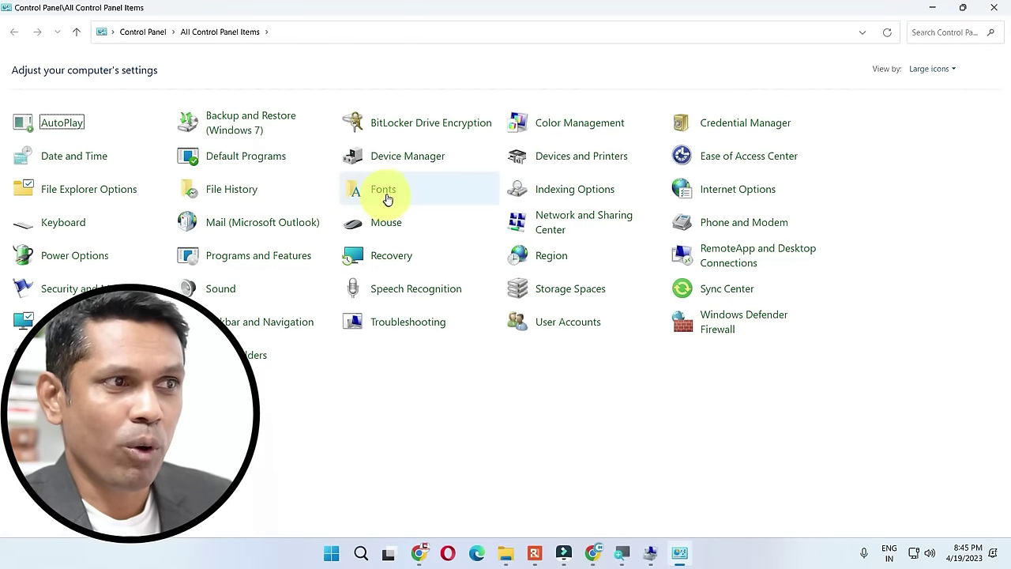
left_click(385, 192)
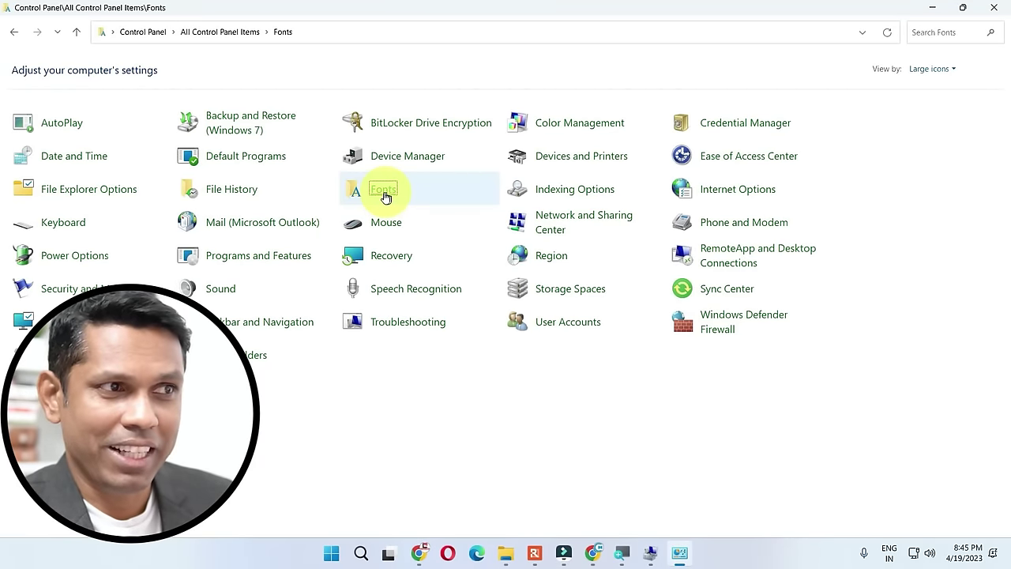
scroll(371, 315, "down", 10)
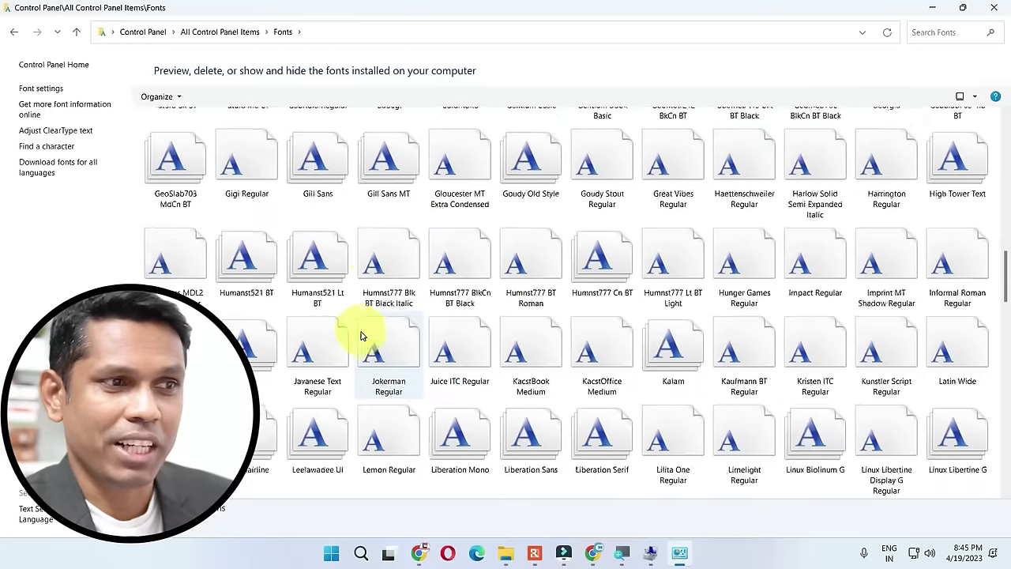
scroll(360, 335, "up", 10)
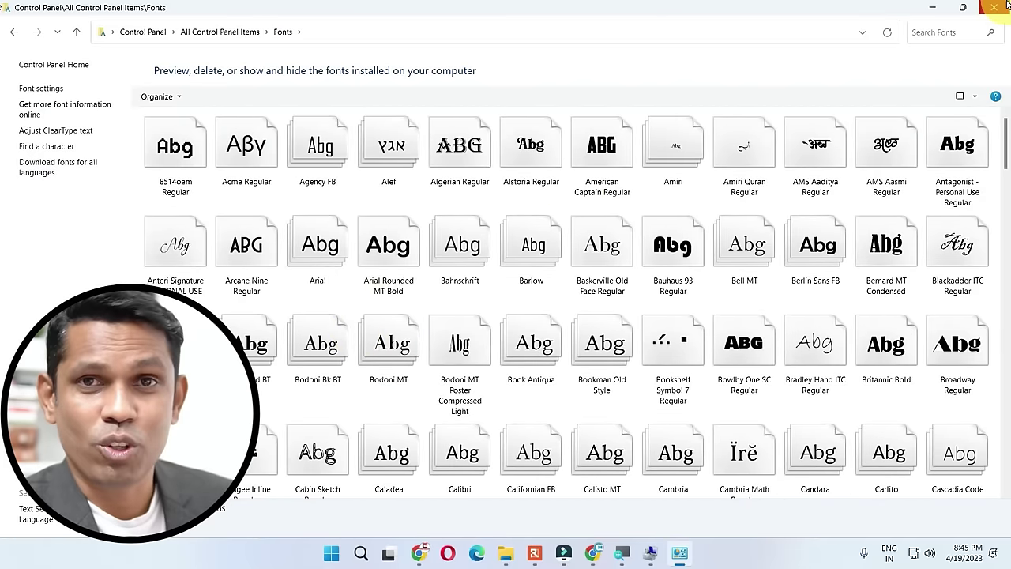
Return to the desktop and open its Display settings.
left_click(745, 244)
left_click(679, 257)
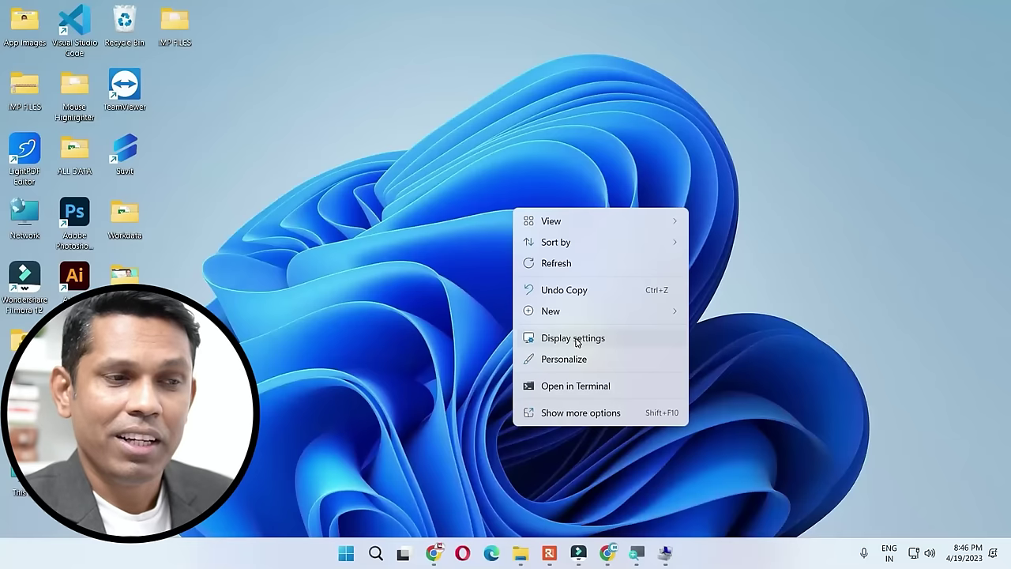
left_click(576, 340)
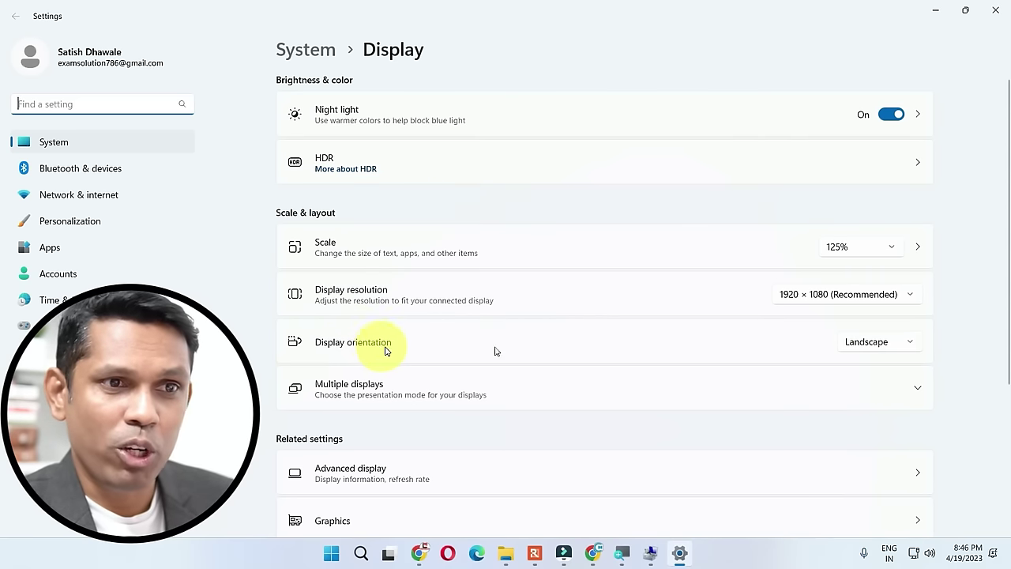
Try the Landscape (flipped) and Portrait display orientations and revert to Landscape.
left_click(896, 341)
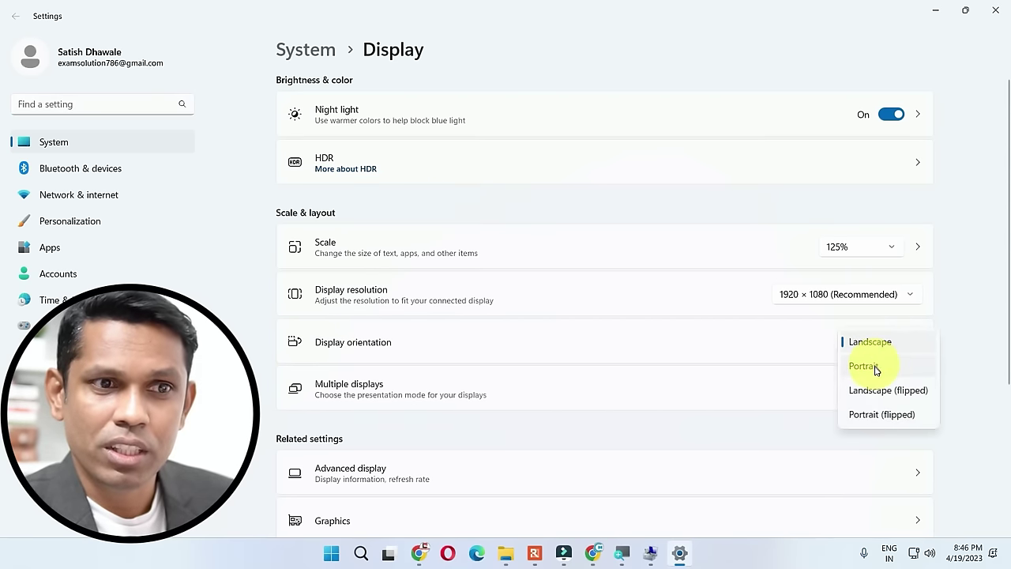
left_click(878, 391)
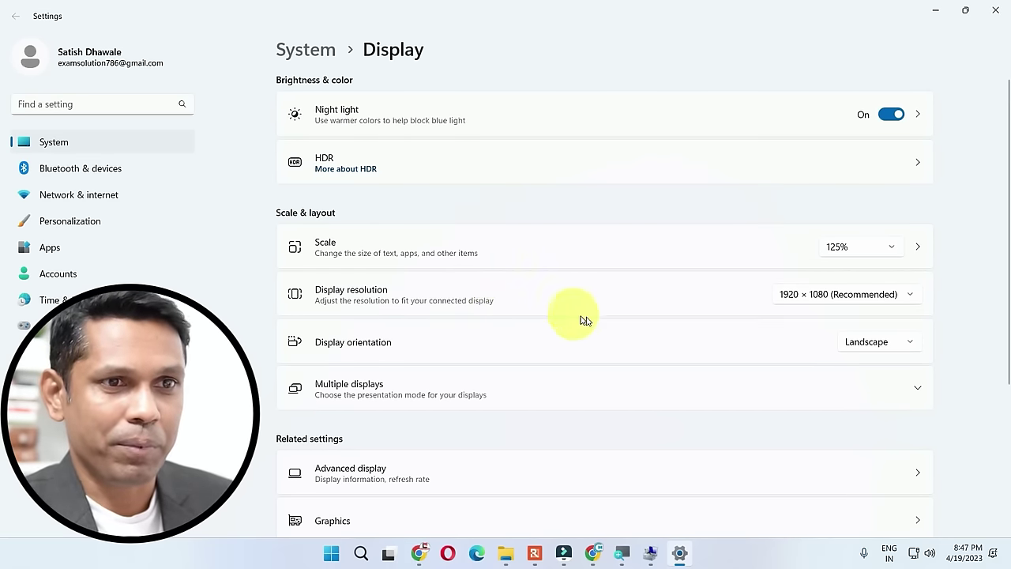
left_click(866, 343)
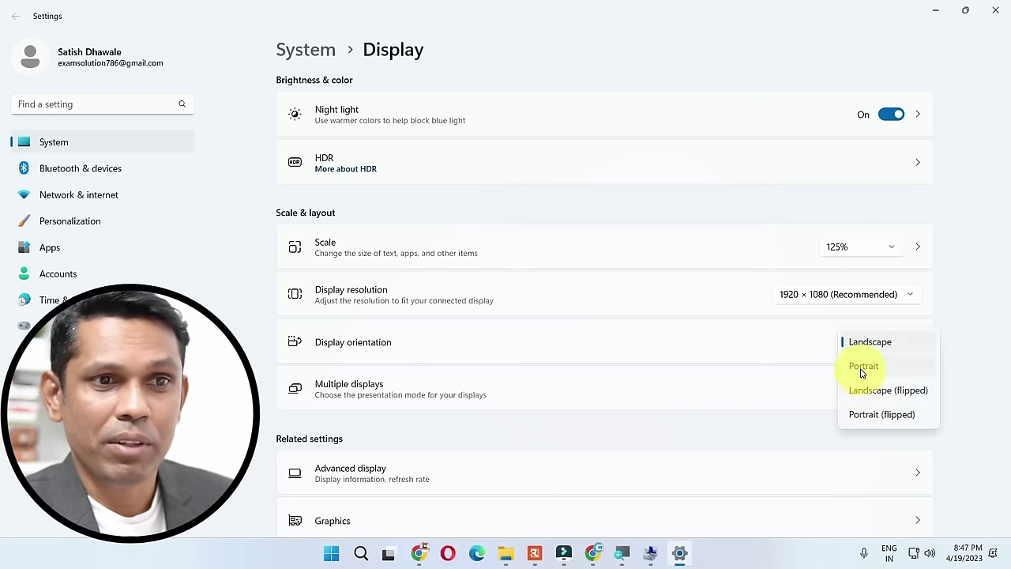
left_click(863, 365)
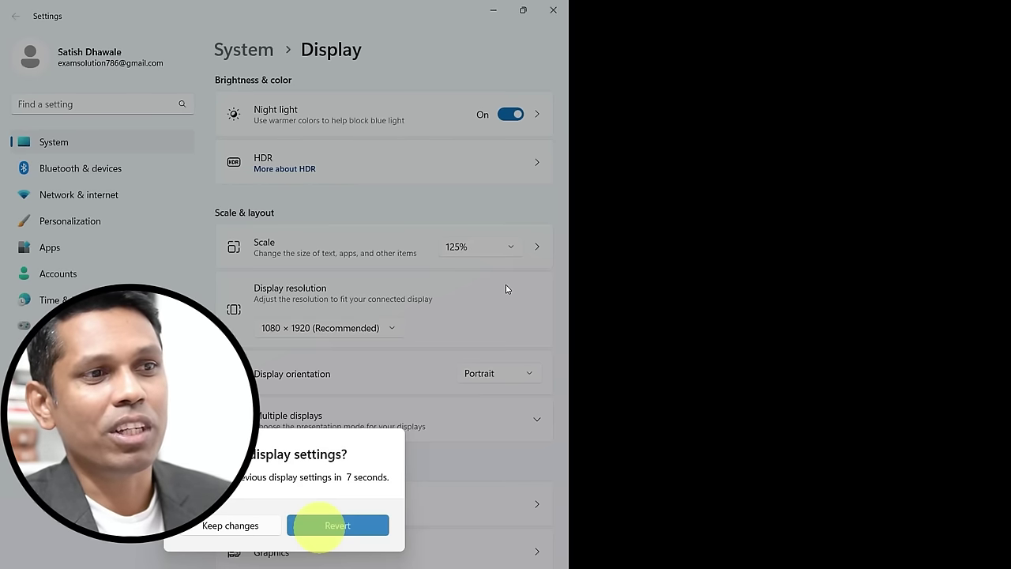
left_click(324, 525)
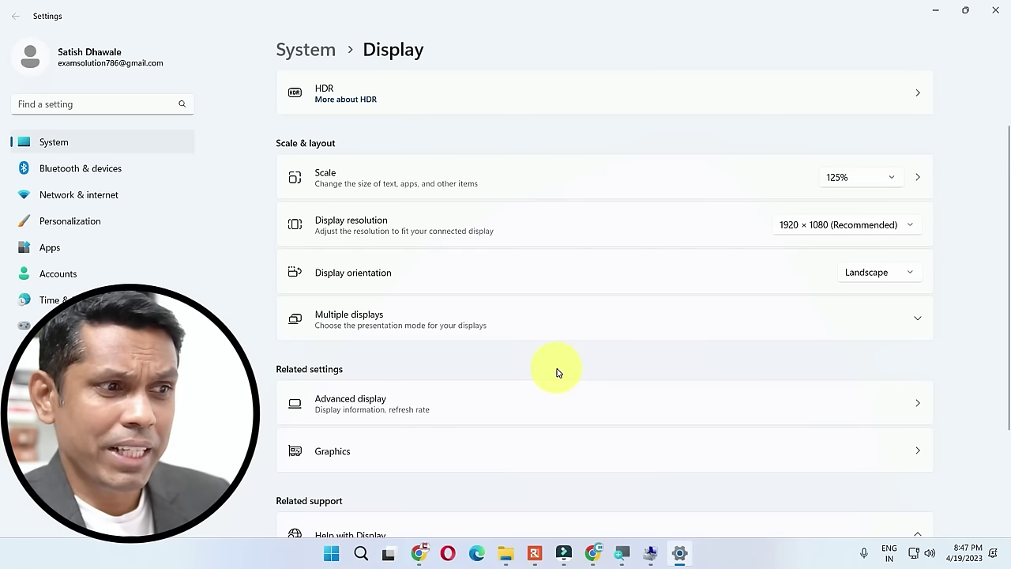
Look over the remaining Display settings and open the Graphics settings.
scroll(557, 372, "down", 2)
scroll(547, 375, "up", 2)
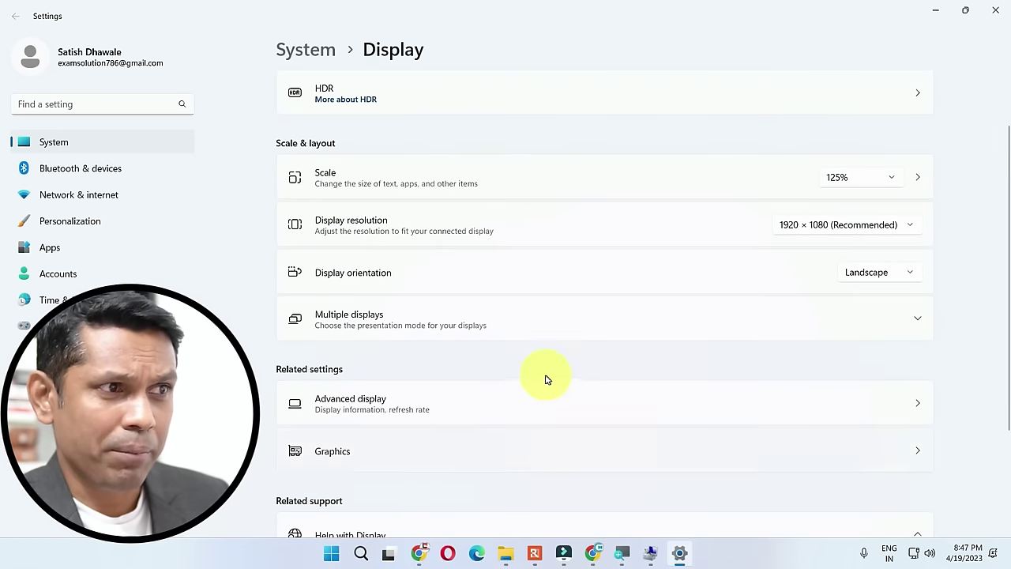
left_click(355, 459)
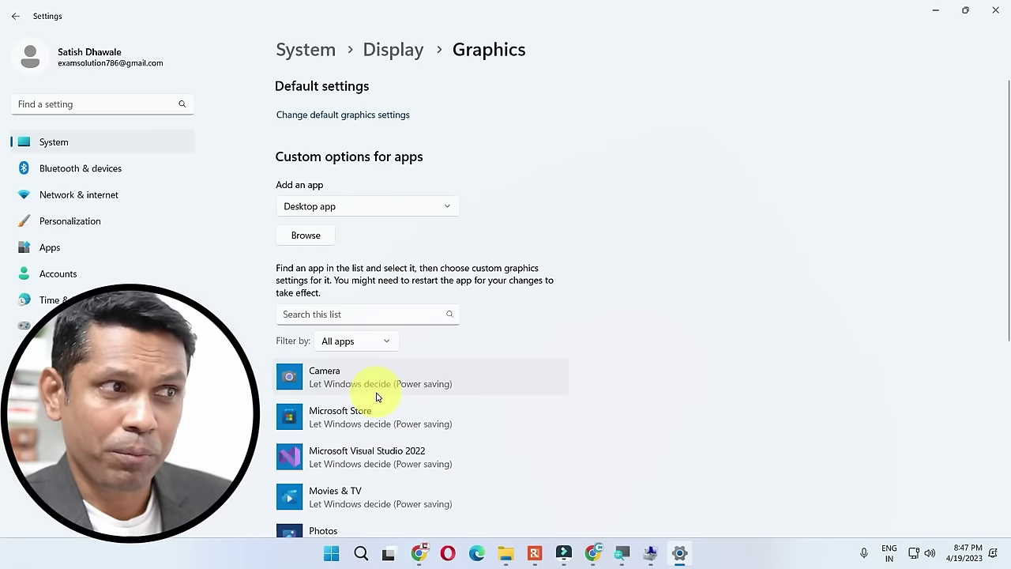
Look through the custom graphics options and the list of apps in the Graphics settings.
scroll(376, 397, "down", 2)
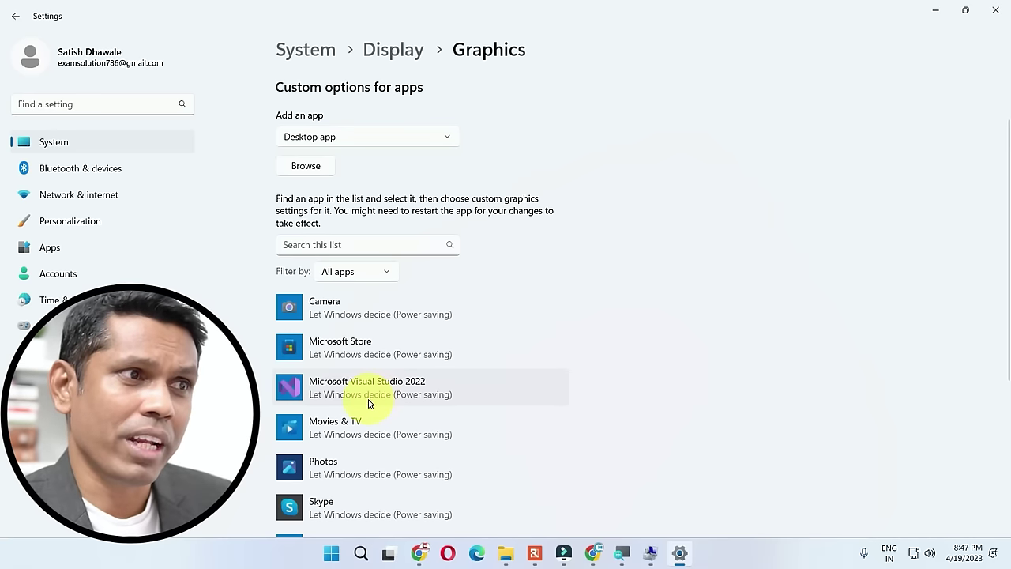
left_click(324, 197)
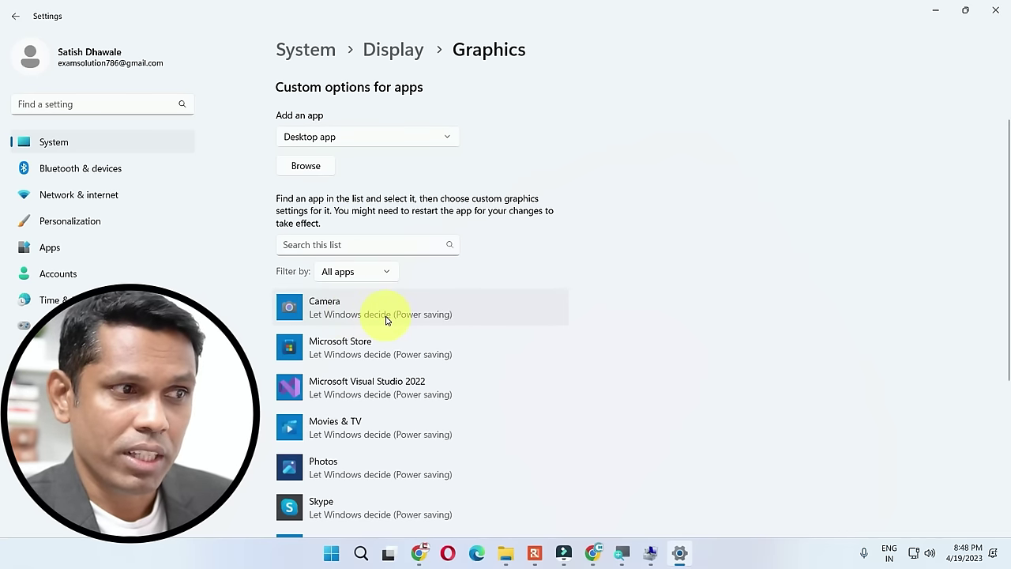
scroll(347, 465, "down", 1)
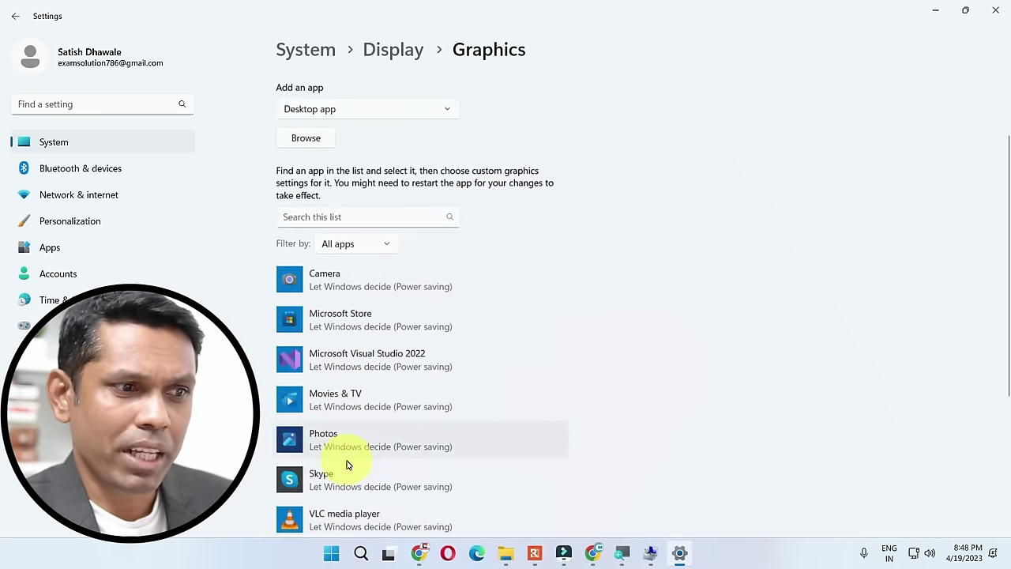
scroll(344, 454, "down", 2)
scroll(345, 451, "up", 3)
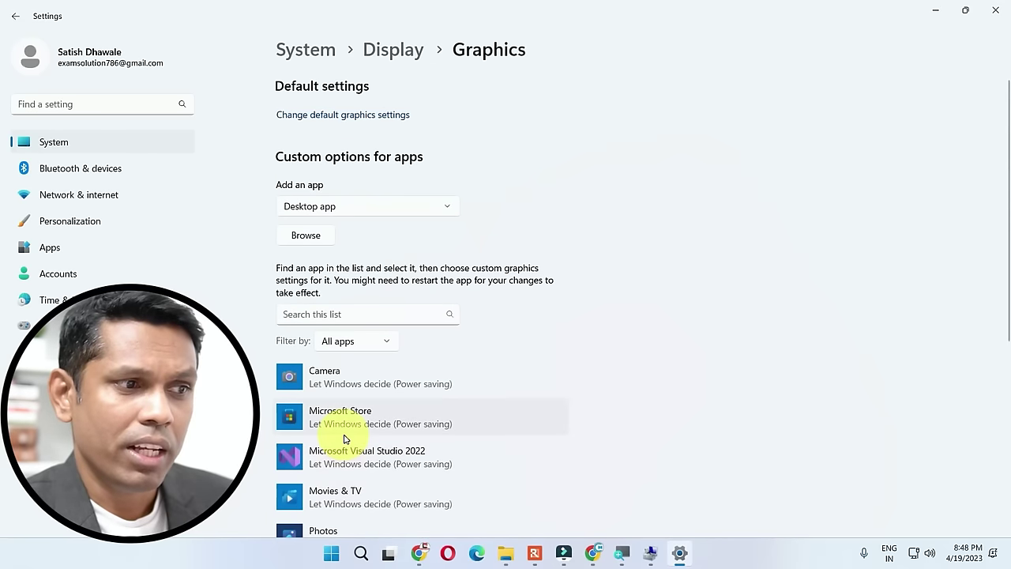
scroll(343, 439, "down", 2)
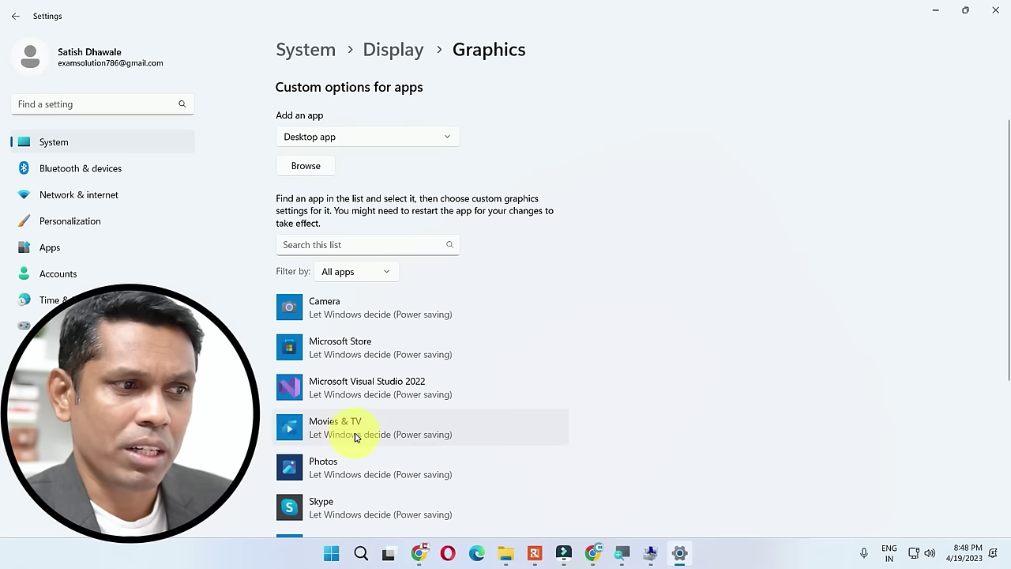
Try the High performance graphics preference for Movies & TV and cancel the change.
left_click(355, 434)
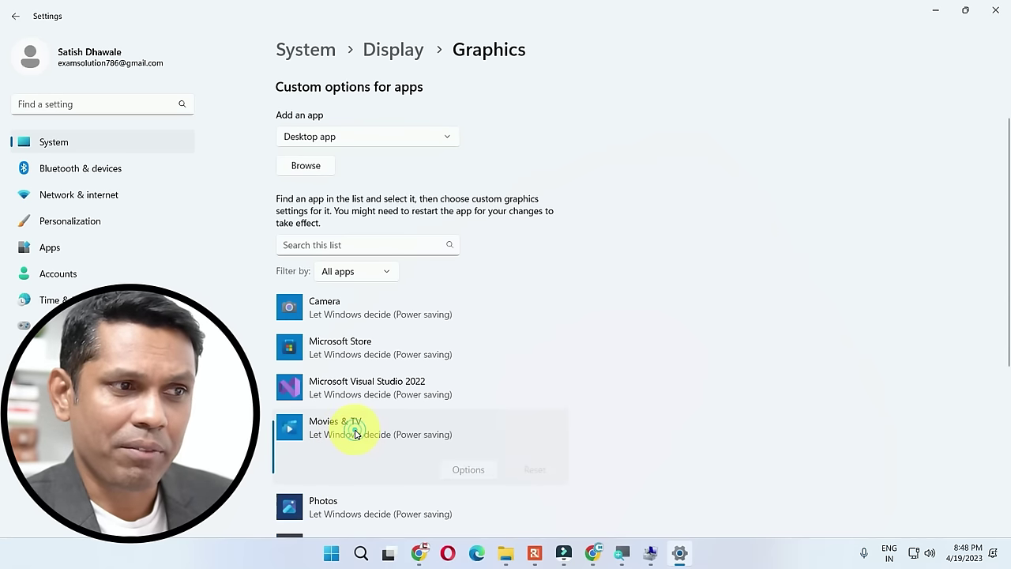
left_click(469, 471)
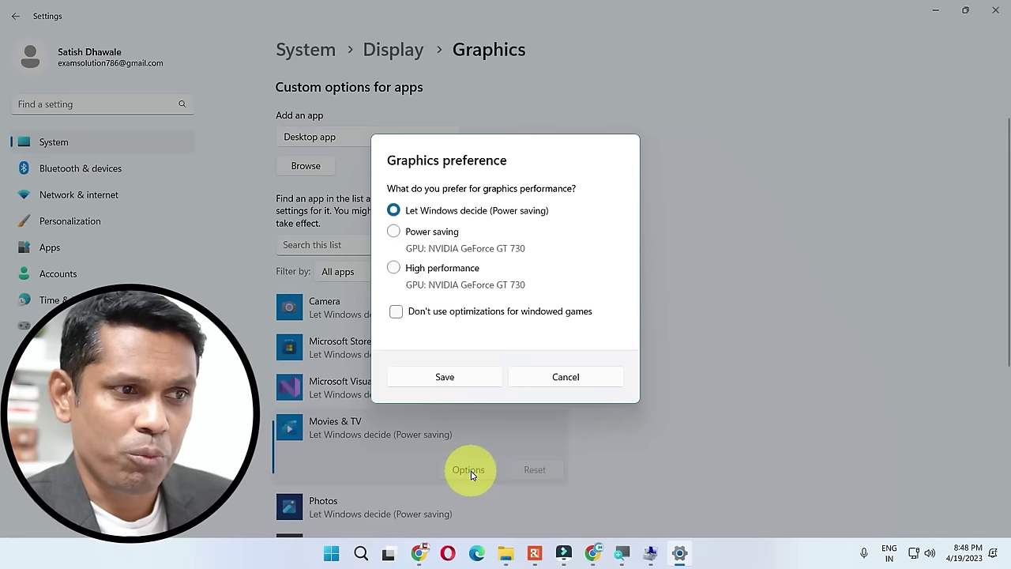
left_click(432, 270)
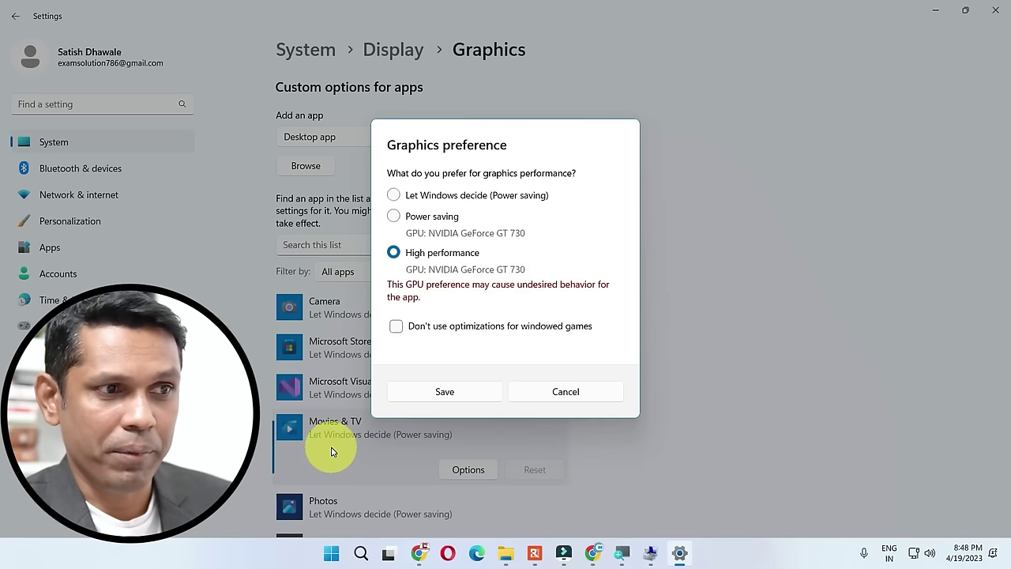
left_click(462, 392)
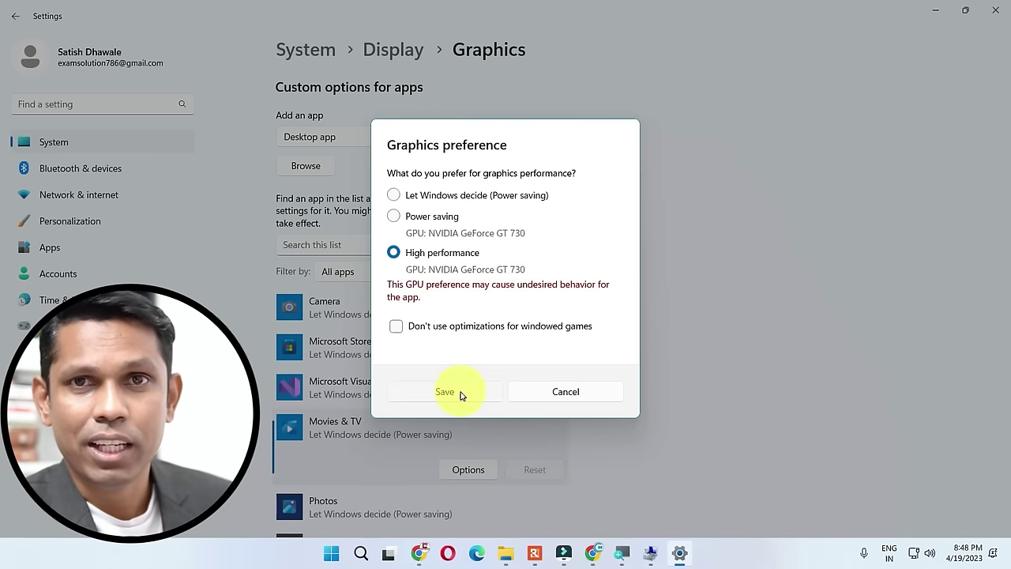
left_click(550, 394)
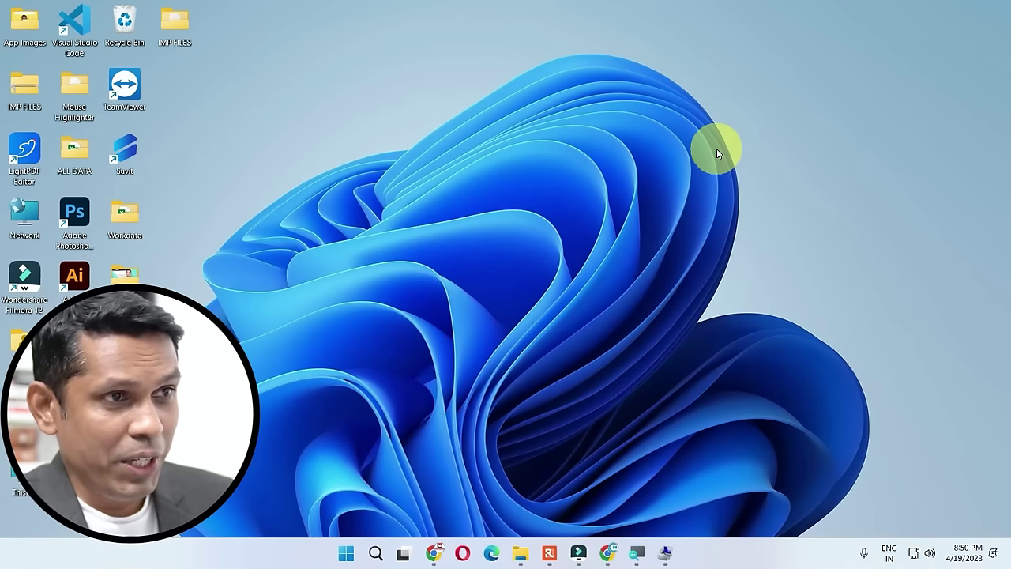
Open File Explorer and go to the files at the end of the New Volume (D:) drive.
key("super+e")
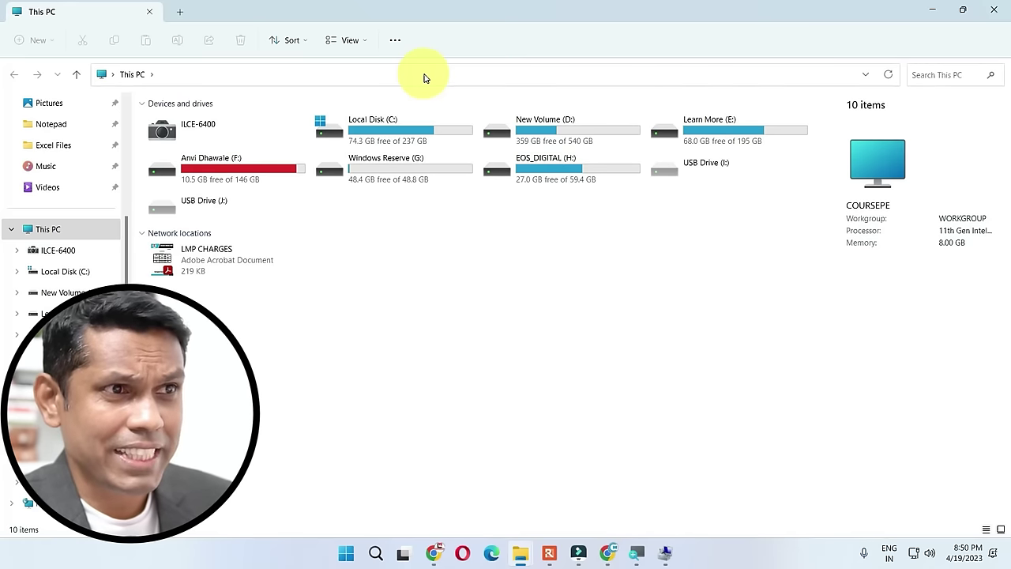
double_click(551, 135)
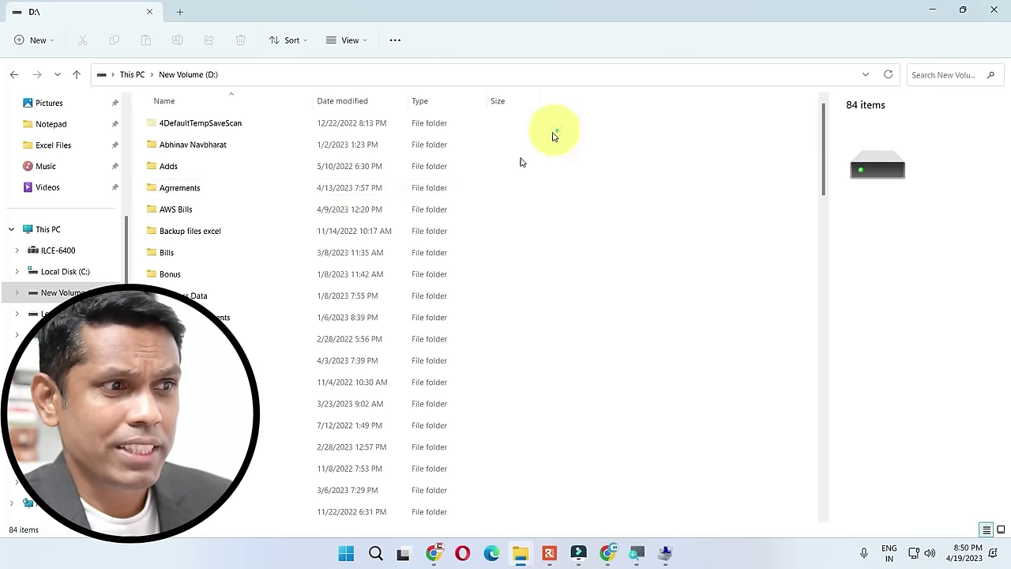
scroll(321, 364, "down", 4)
scroll(322, 364, "down", 15)
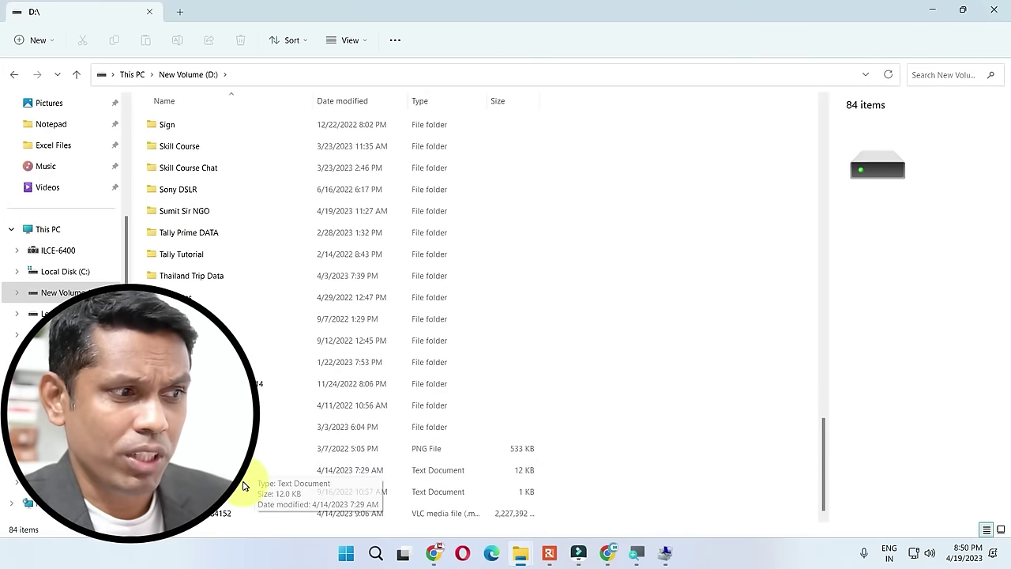
Set the Hidden attribute on the DumpStack file in its properties, granting administrator permission for the change.
left_click(237, 474)
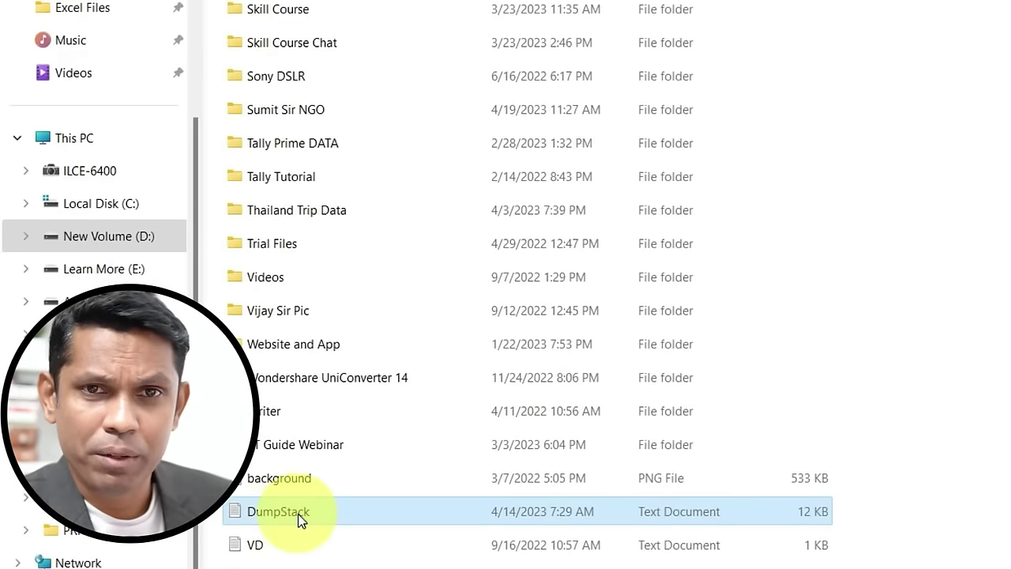
right_click(298, 513)
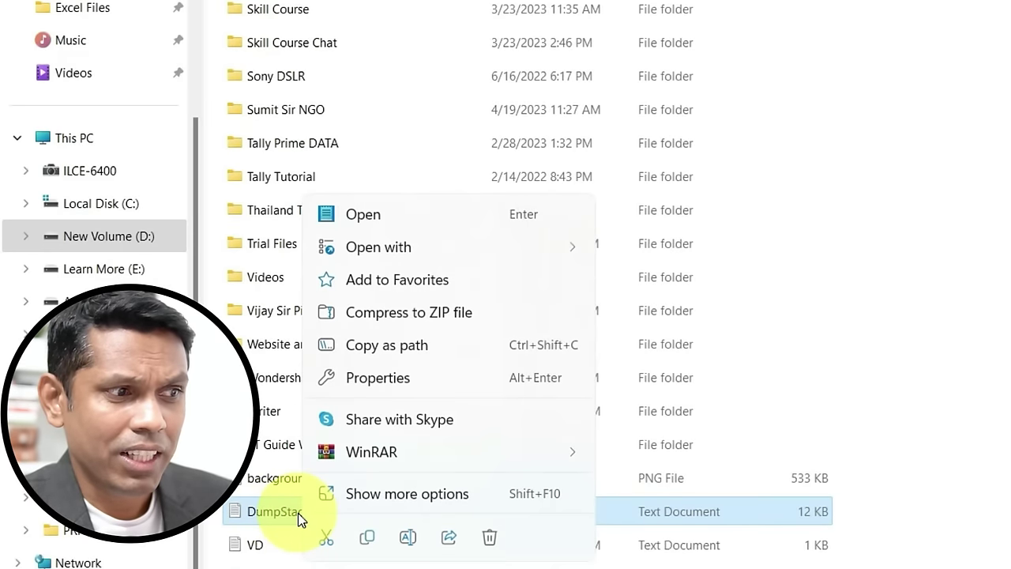
left_click(401, 379)
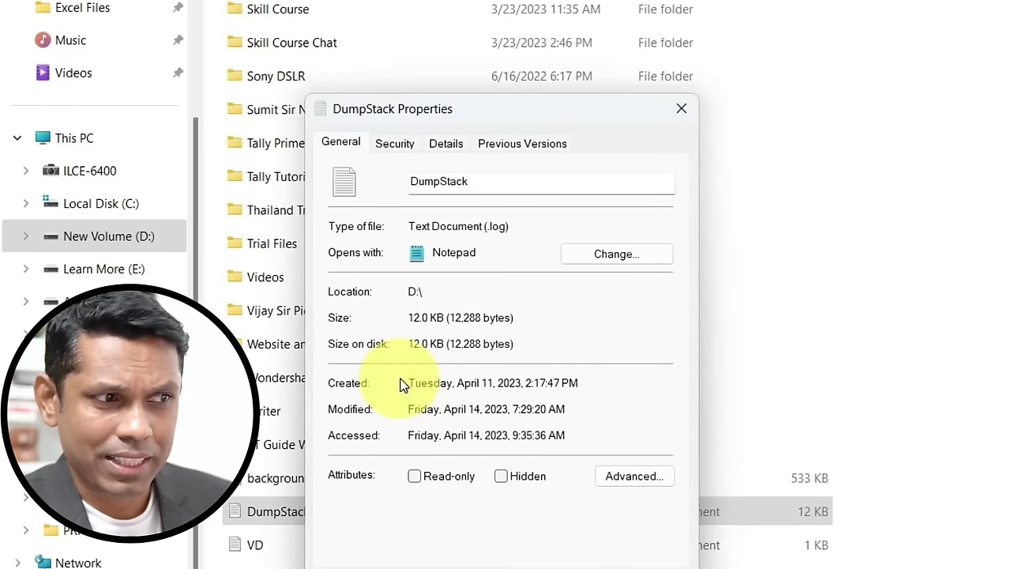
left_click(515, 478)
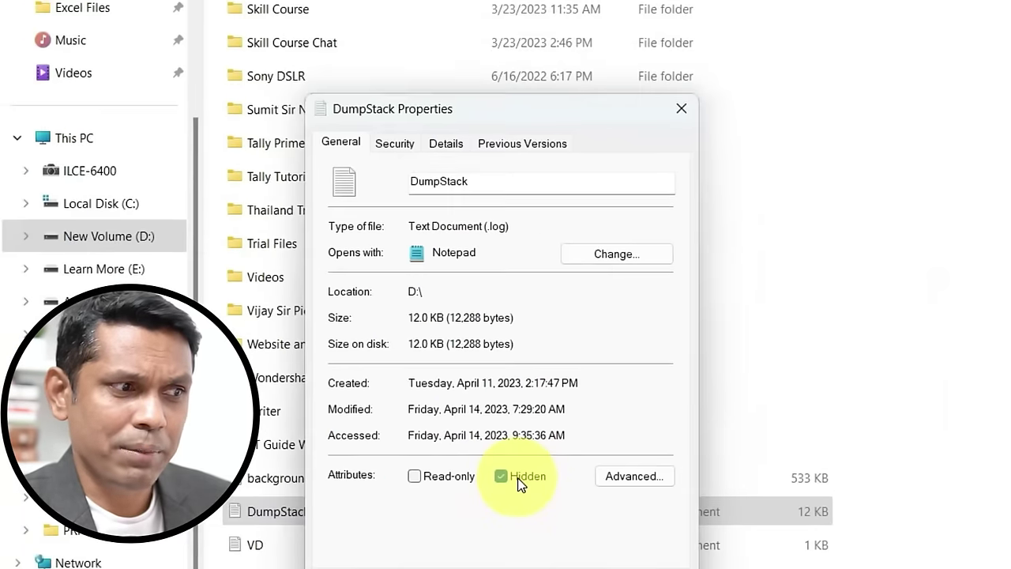
left_click(642, 553)
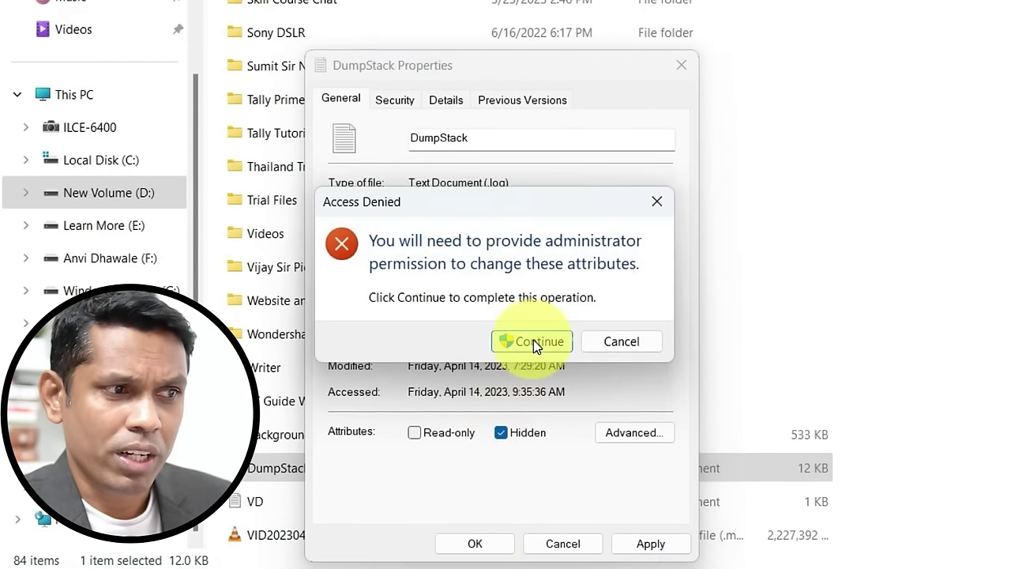
left_click(534, 339)
left_click(479, 543)
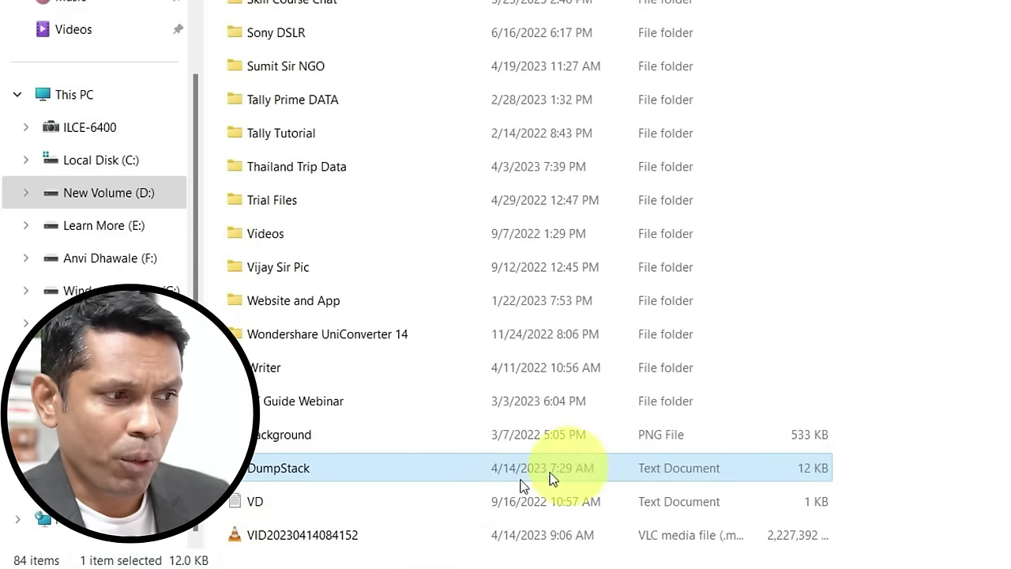
left_click(322, 506)
left_click(304, 473)
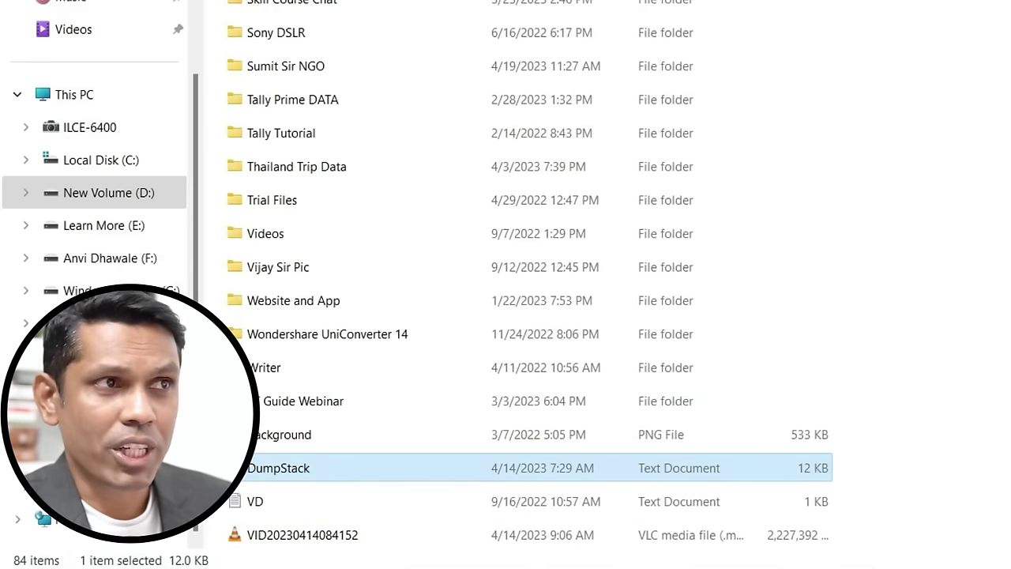
Turn off the display of hidden items and check the end of the D: drive's file list.
left_click(463, 56)
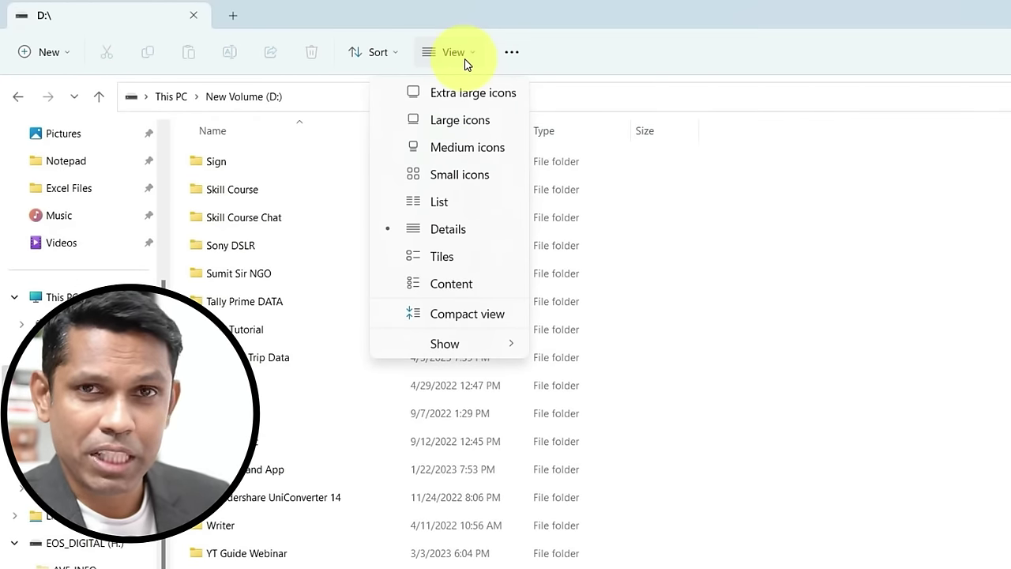
left_click(474, 344)
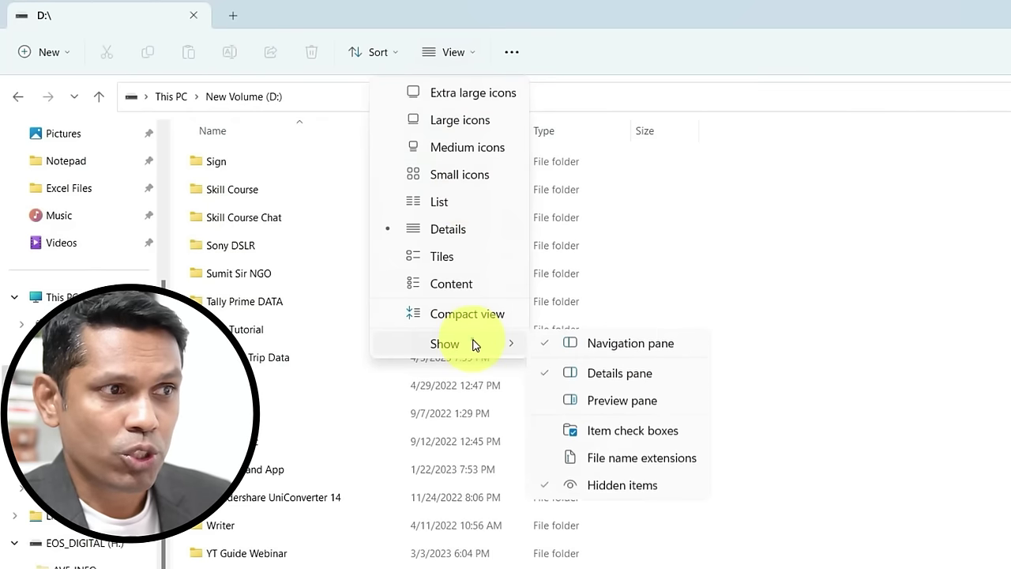
left_click(594, 489)
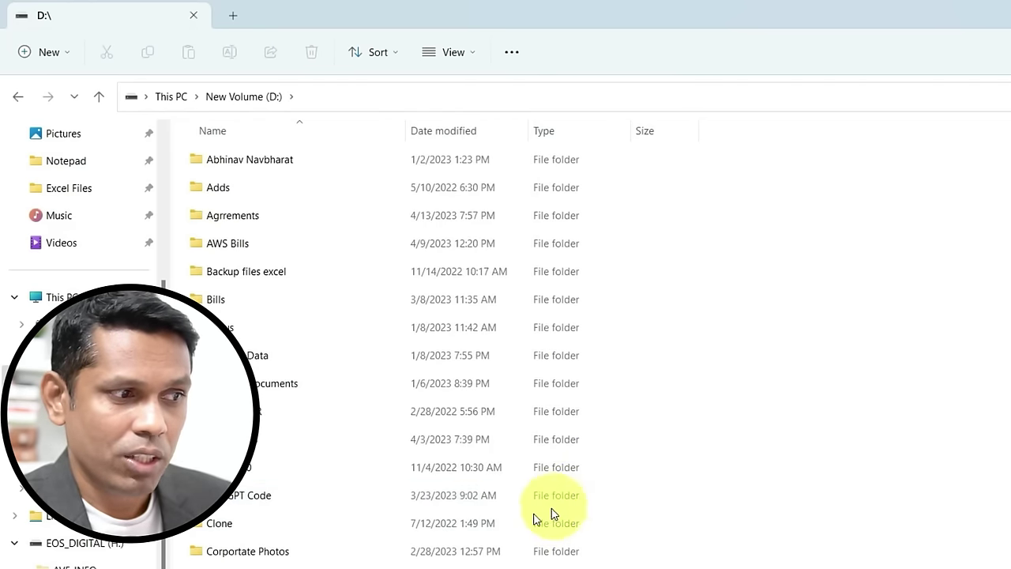
scroll(237, 553, "down", 10)
scroll(237, 552, "down", 10)
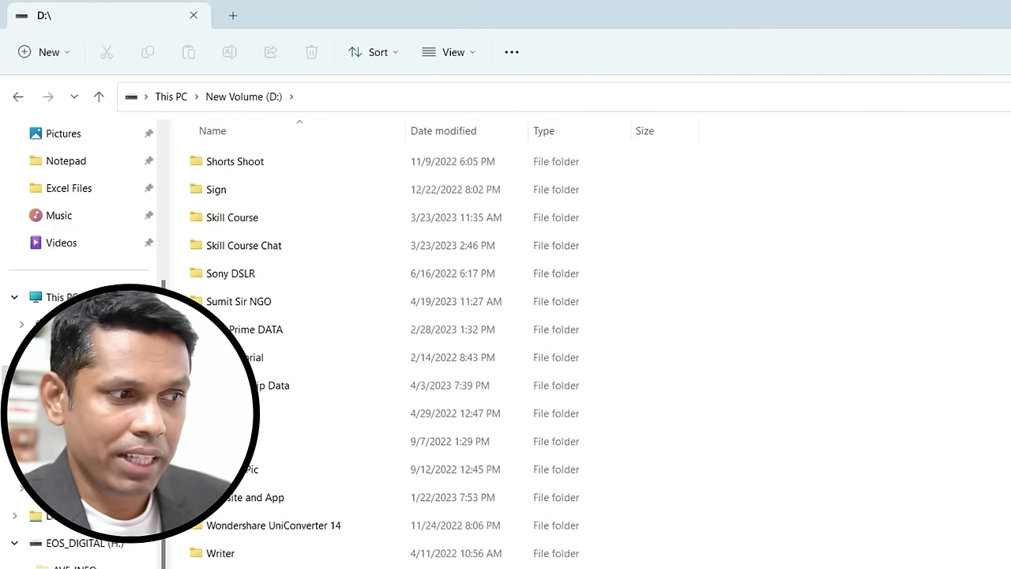
Turn the display of hidden items back on and look for the hidden file at the end of the D: drive.
left_click(474, 53)
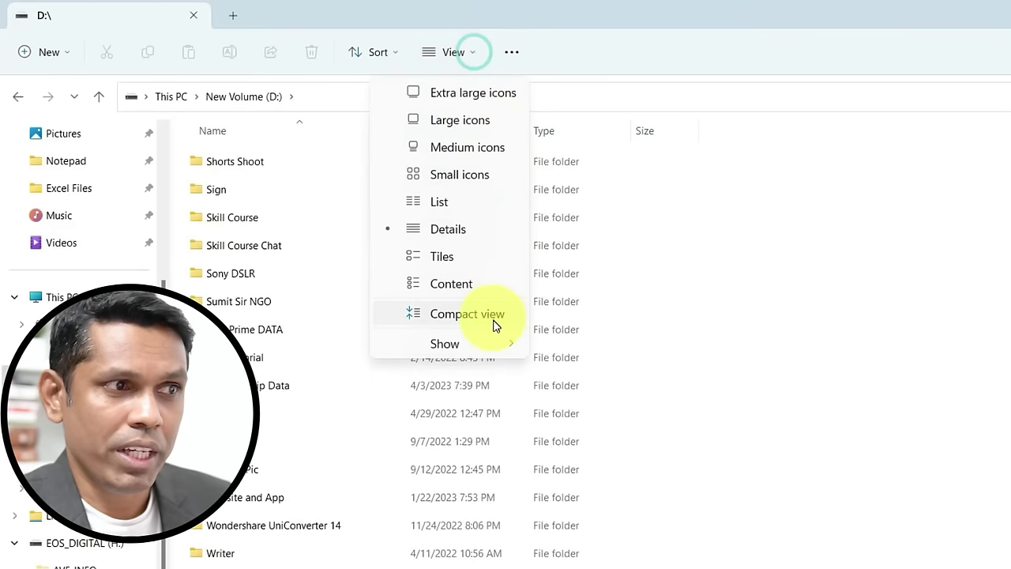
mouse_move(491, 343)
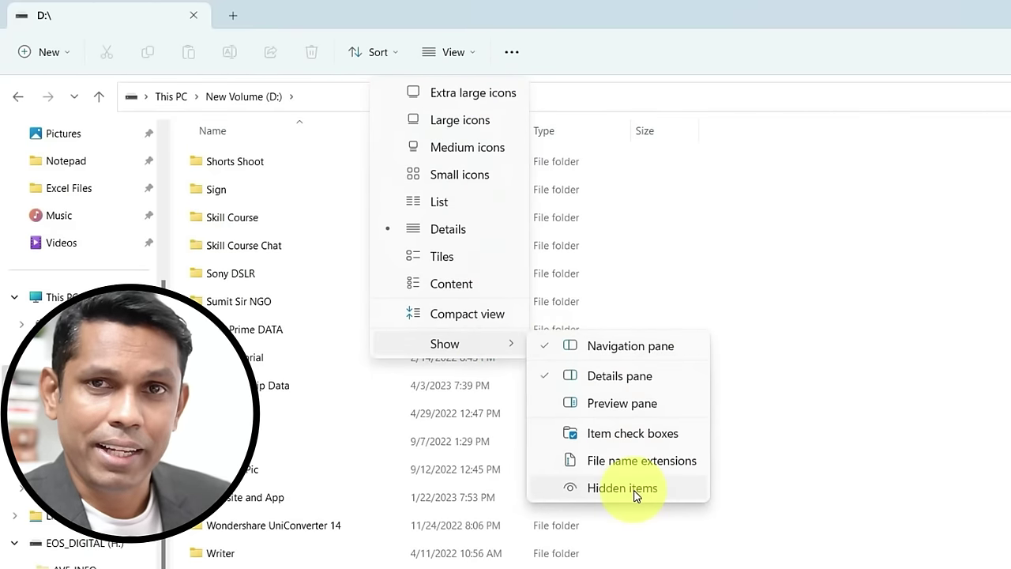
left_click(632, 488)
scroll(514, 513, "down", 5)
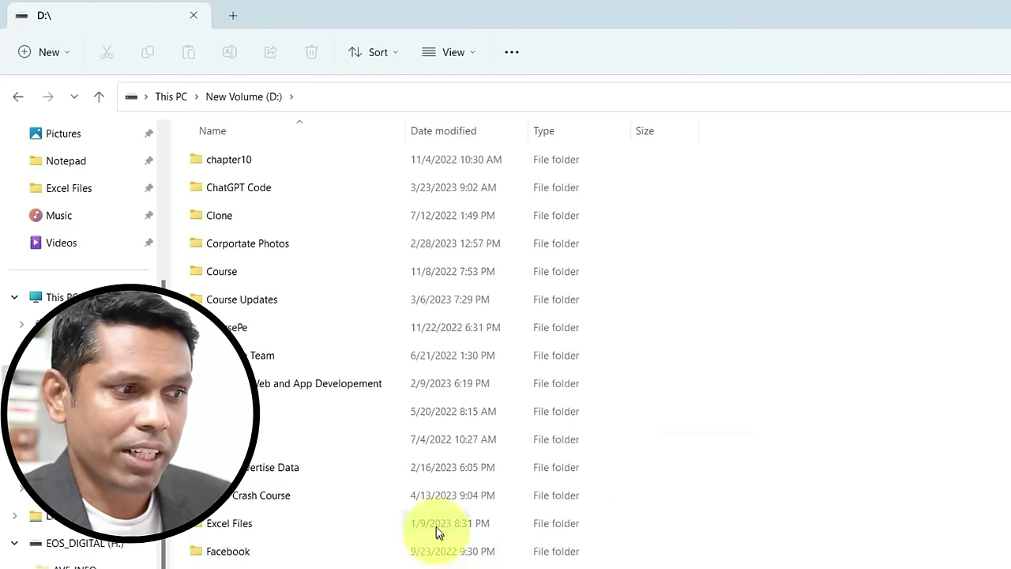
scroll(437, 532, "down", 15)
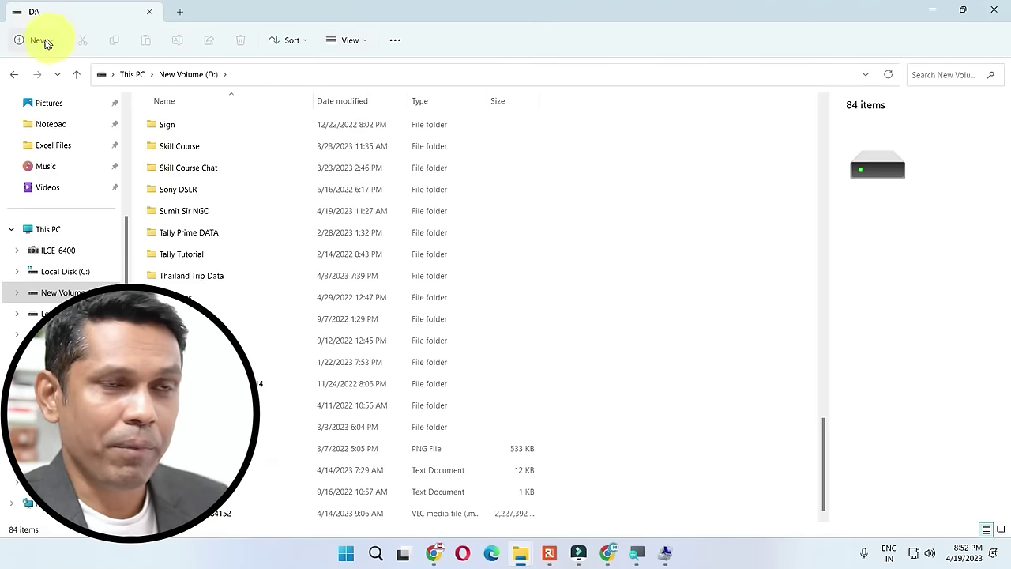
Look at the advanced view settings in Folder Options, including the one for hidden files, and close the dialog.
left_click(395, 43)
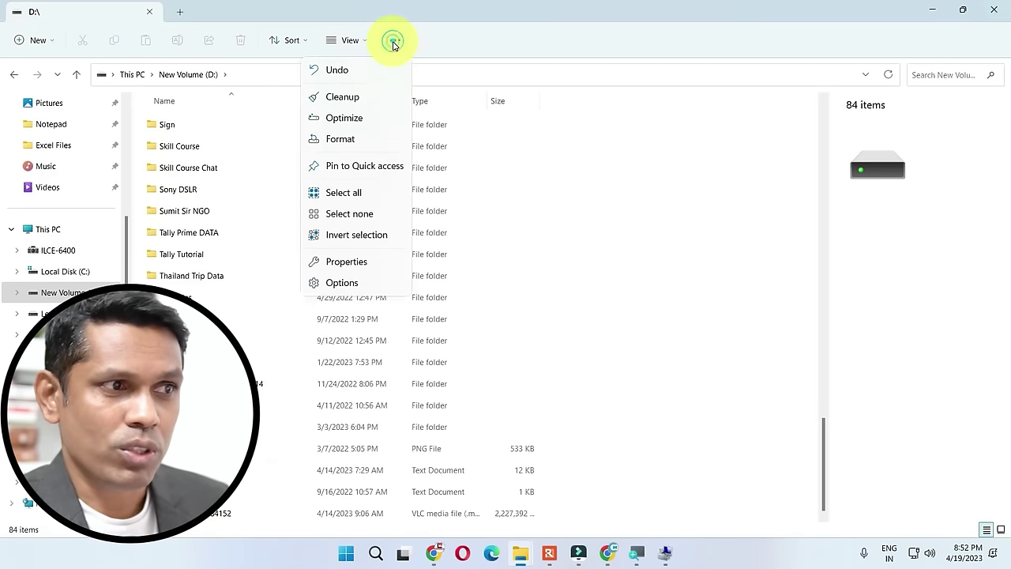
left_click(338, 284)
left_click(68, 136)
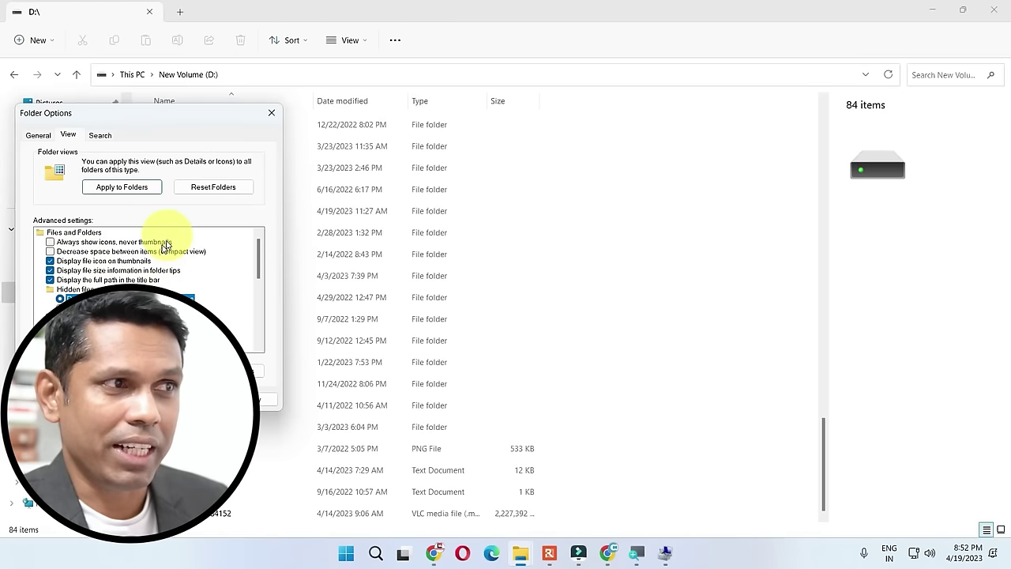
left_click(274, 114)
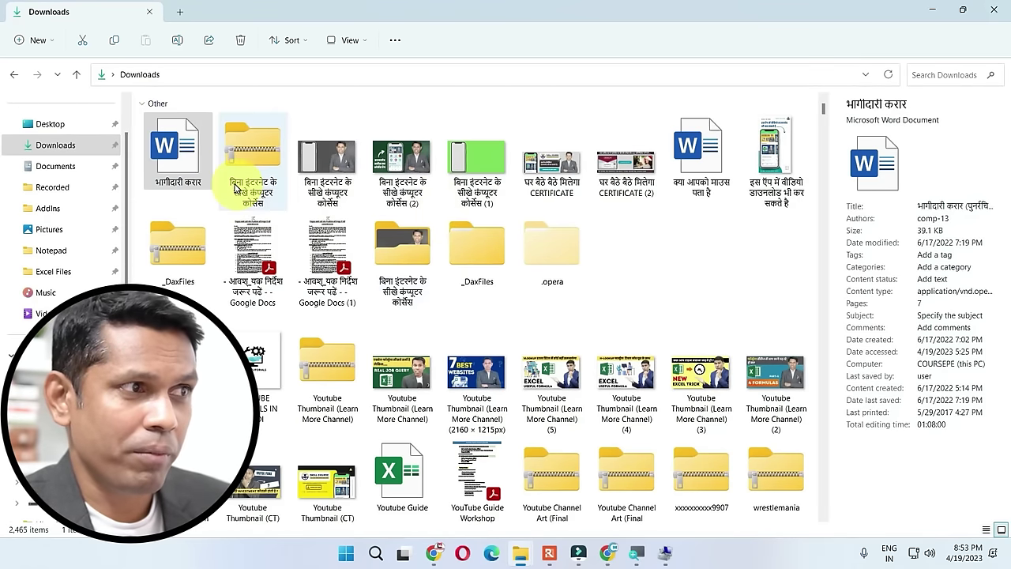
Turn on the display of file name extensions while viewing the Downloads folder.
left_click(327, 162)
left_click(688, 276)
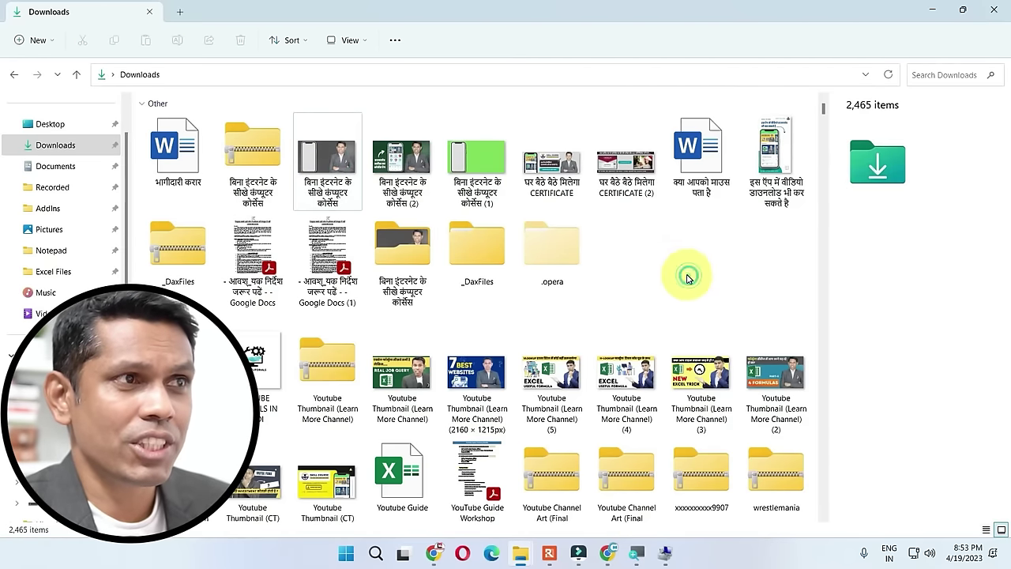
left_click(352, 40)
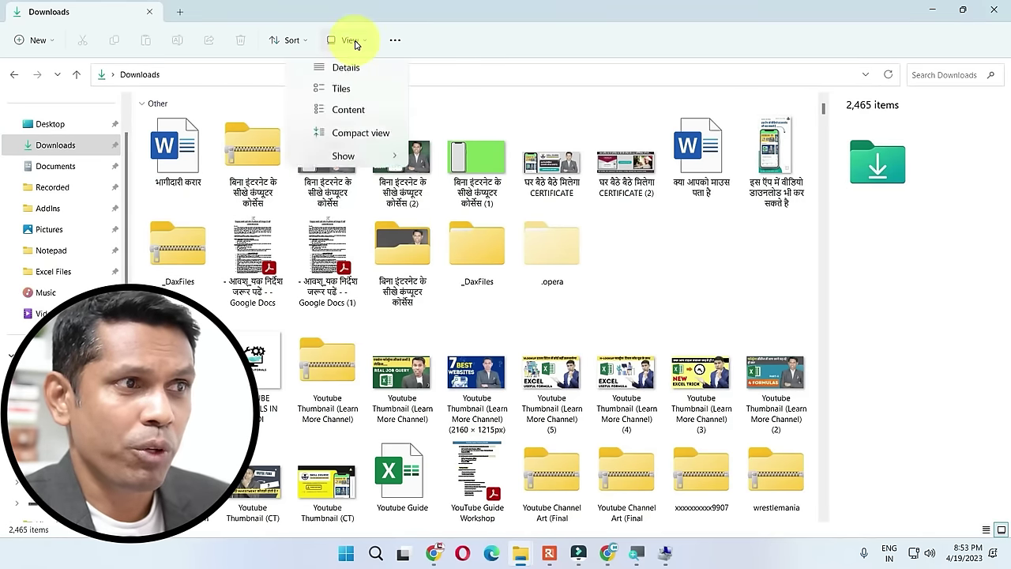
mouse_move(357, 267)
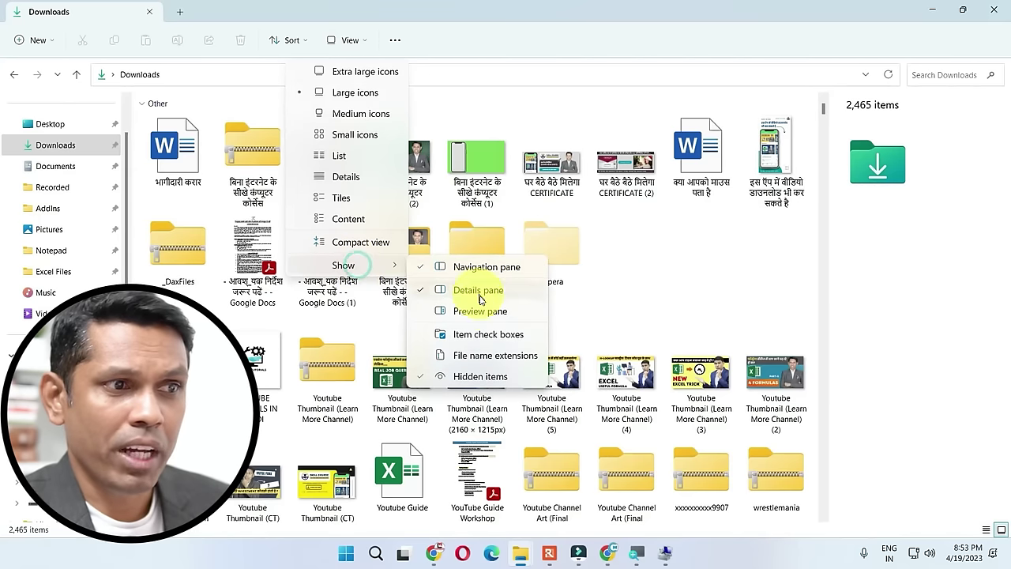
left_click(469, 356)
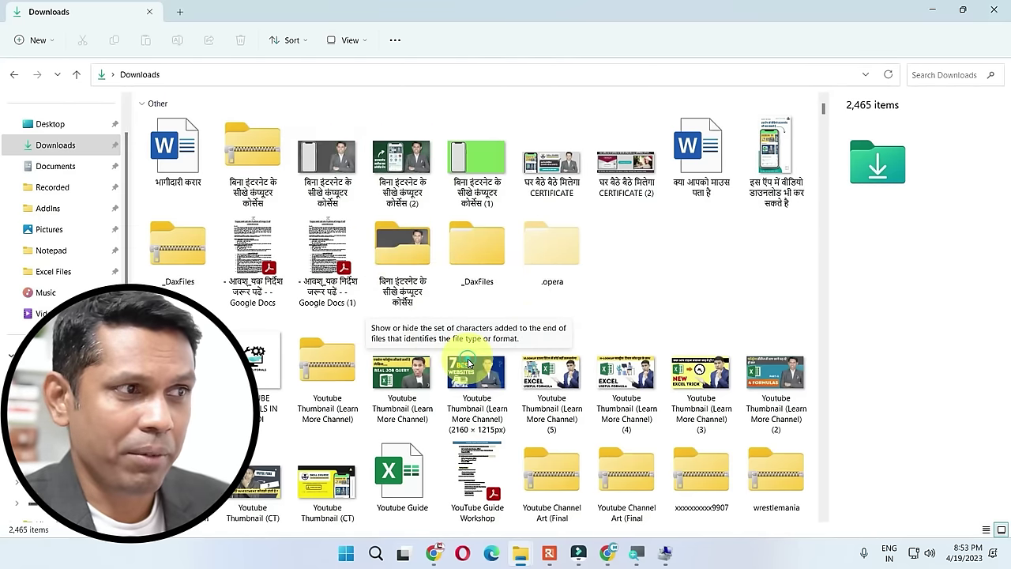
Check the file name extensions of a Word document, a PDF and the YOUTUBE presentation in the Downloads folder.
left_click(188, 164)
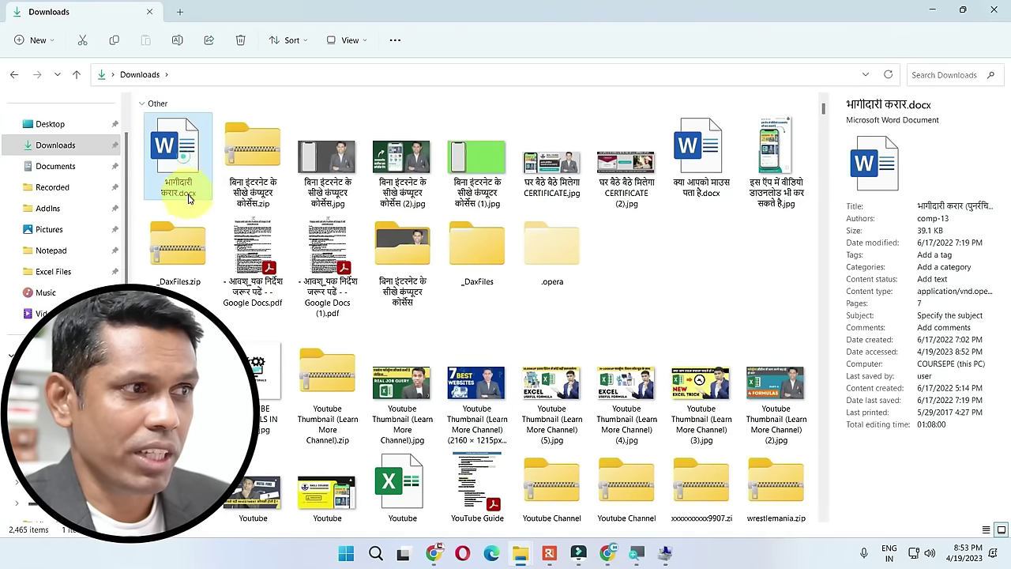
left_click(339, 430)
left_click(337, 303)
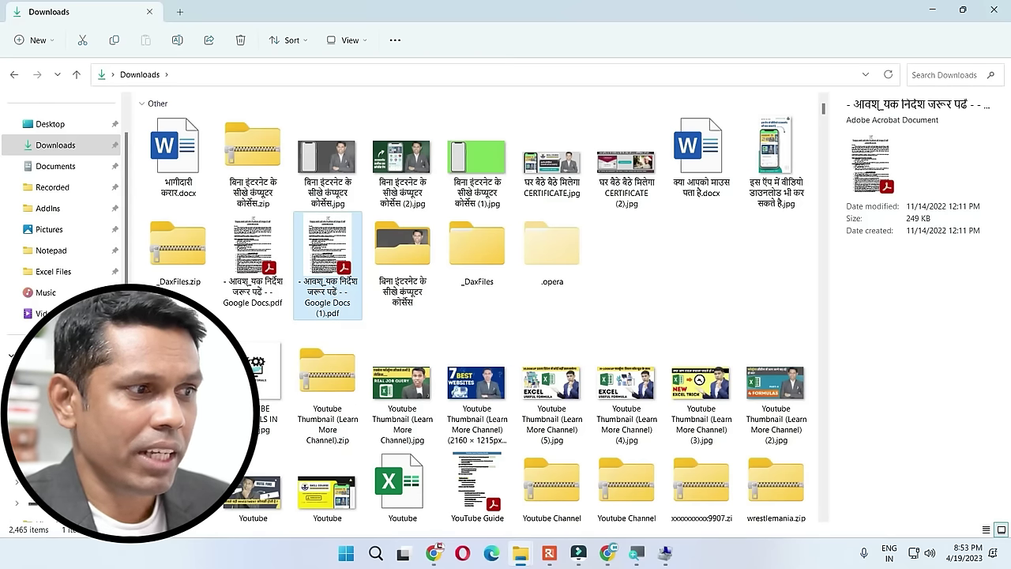
type("youtube")
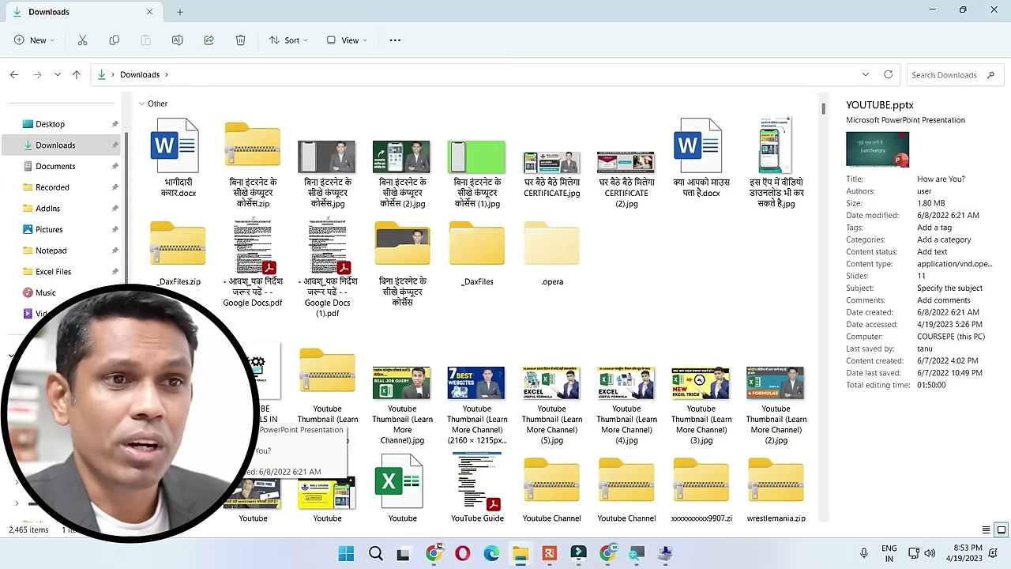
Try the "Hide extensions for known file types" setting in the advanced view settings of Folder Options and close the dialog.
left_click(355, 40)
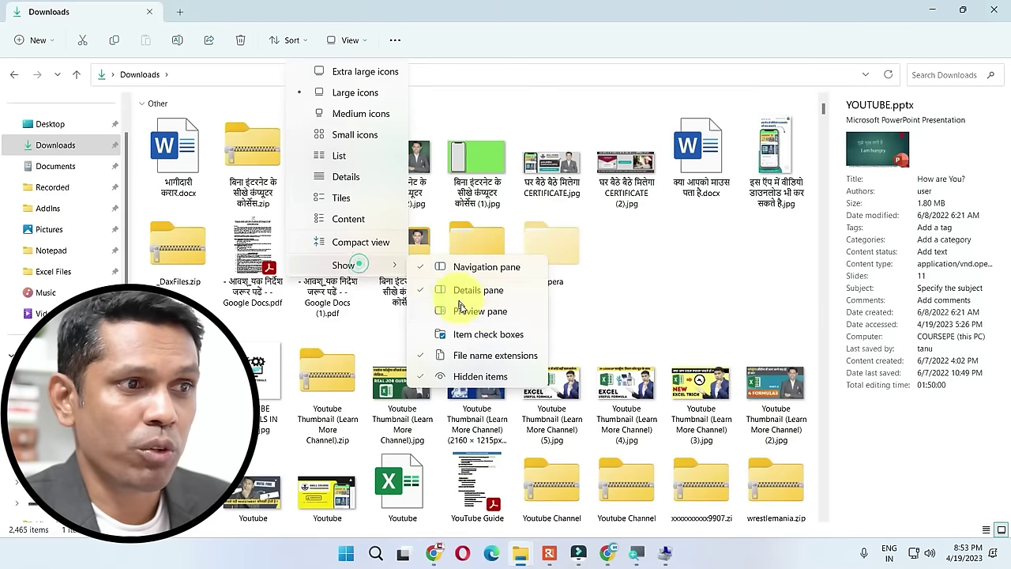
left_click(395, 39)
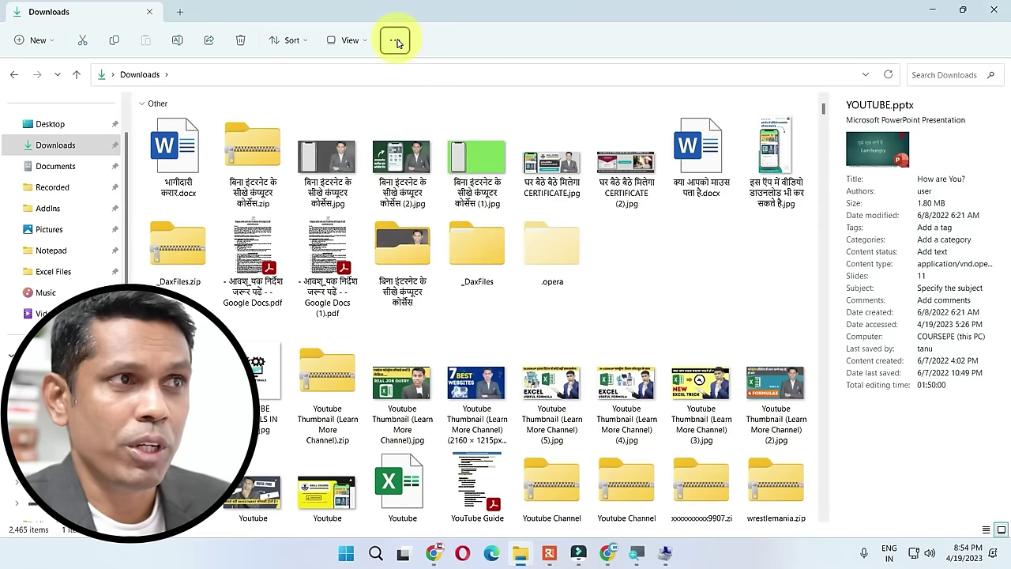
left_click(395, 39)
left_click(350, 235)
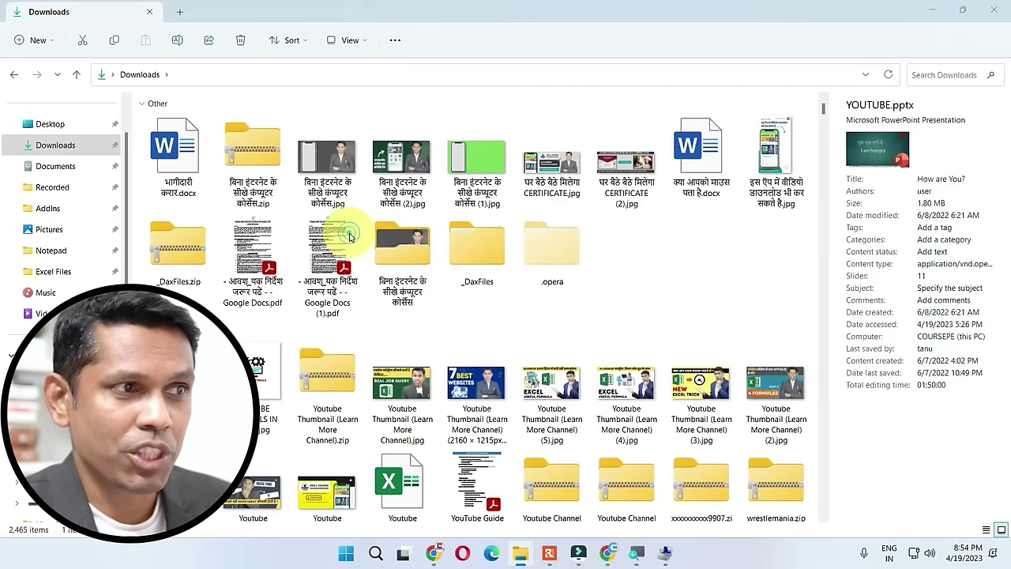
left_click(69, 136)
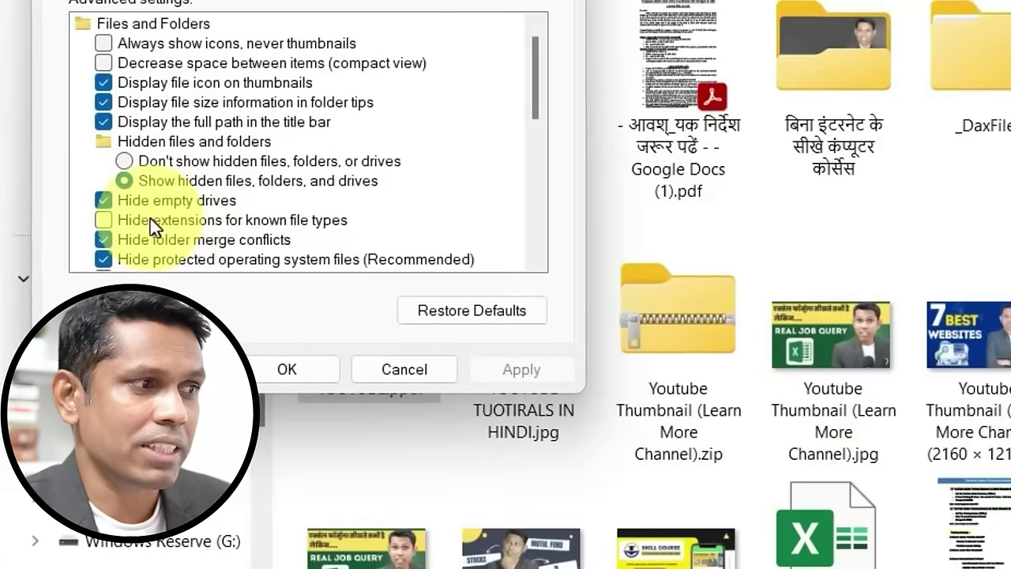
left_click(102, 223)
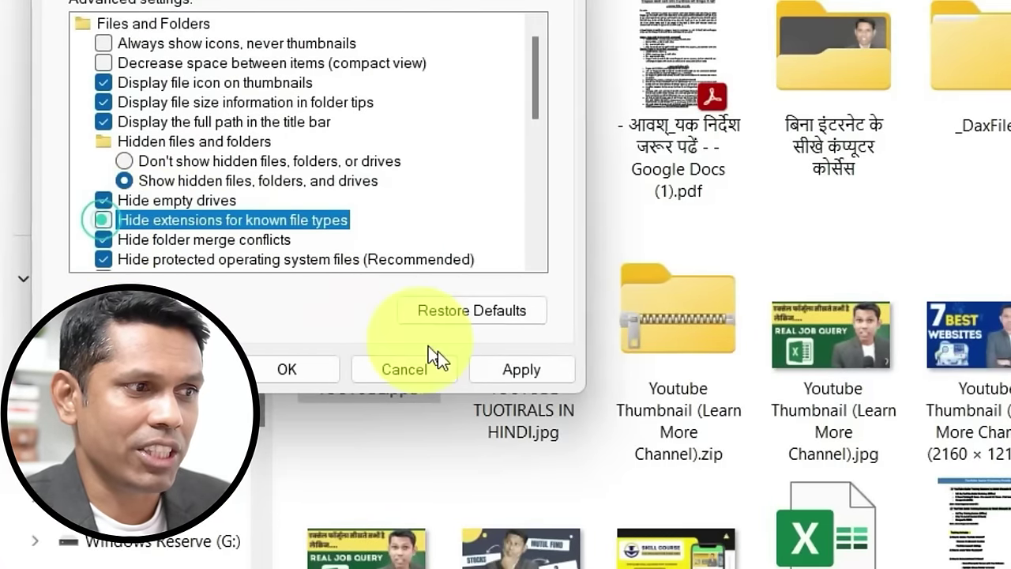
left_click(506, 373)
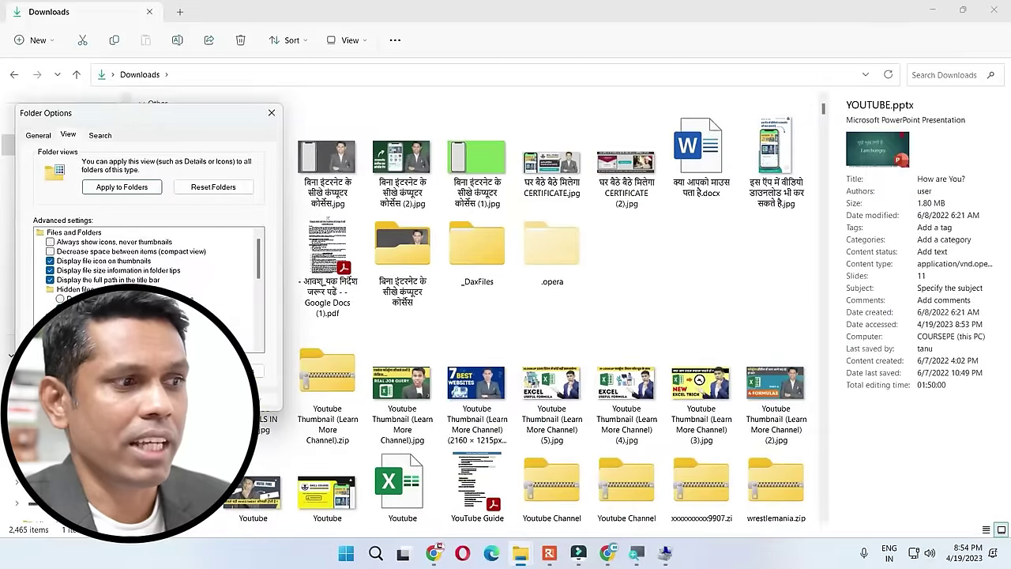
left_click(136, 427)
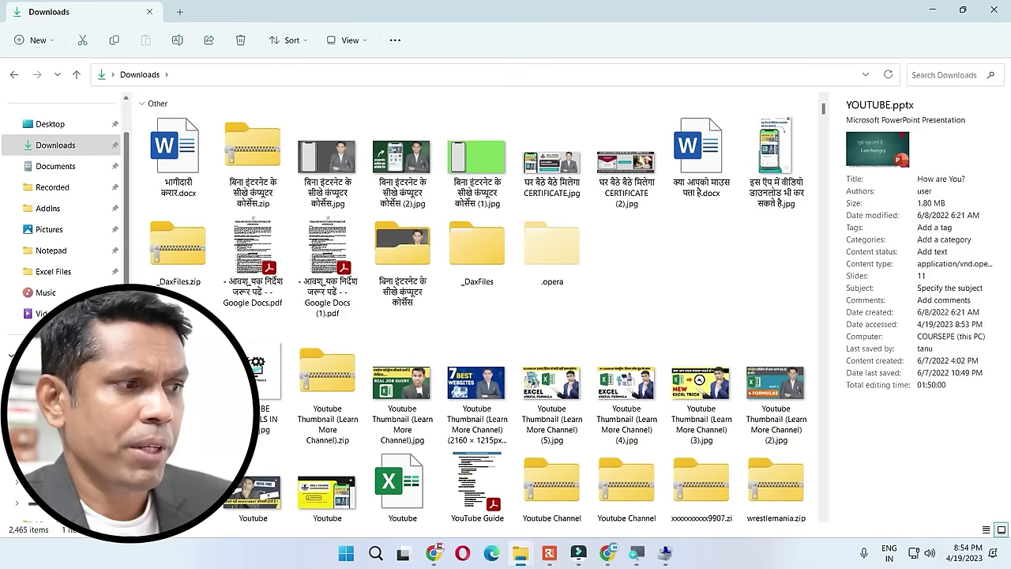
Open the D: drive and turn on item check boxes for its file list.
left_click(35, 503)
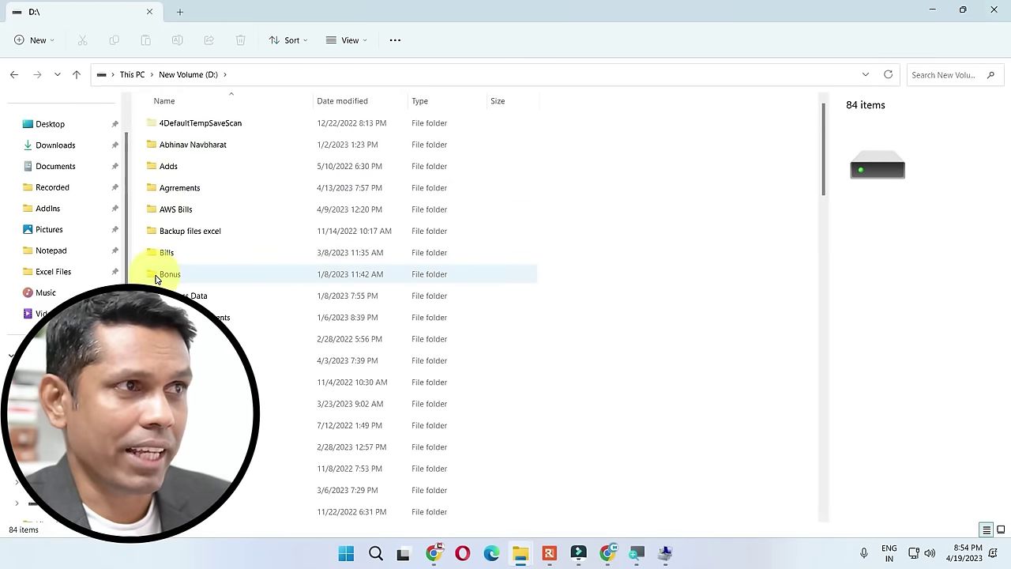
left_click(359, 41)
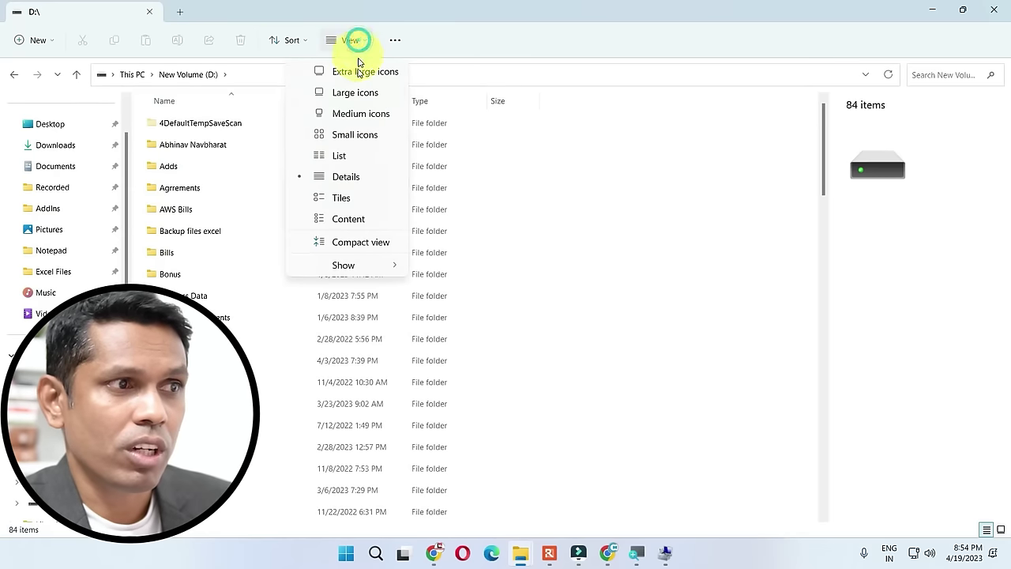
left_click(362, 264)
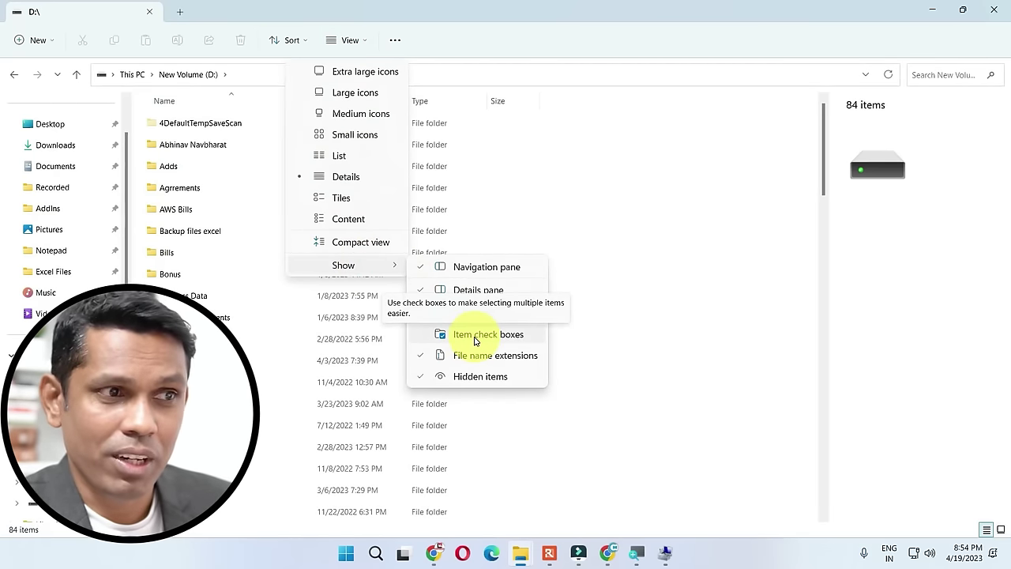
left_click(475, 338)
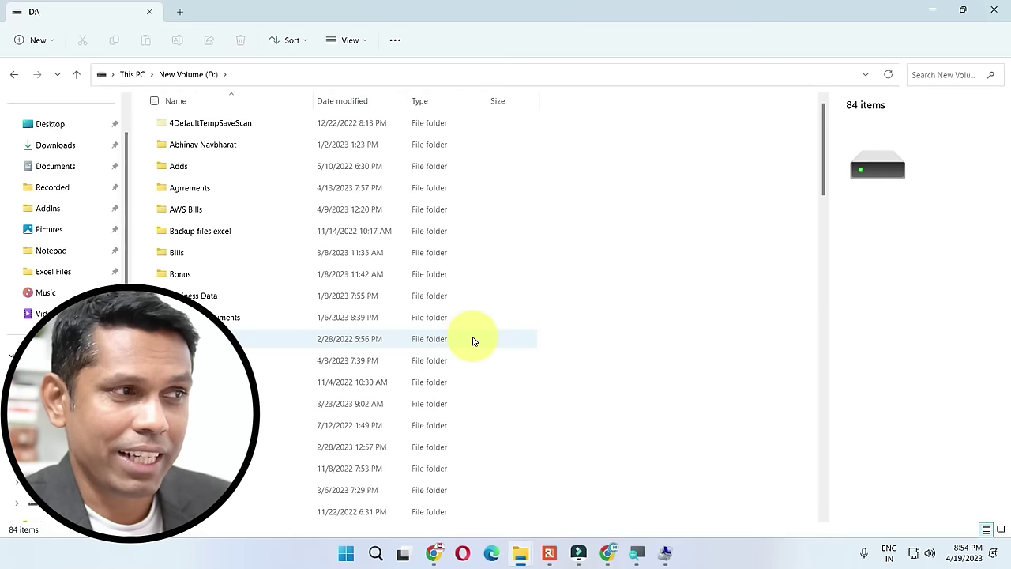
Select AWS Bills, Bills, Business Data and two folders further down the D: drive with their check boxes.
left_click(151, 211)
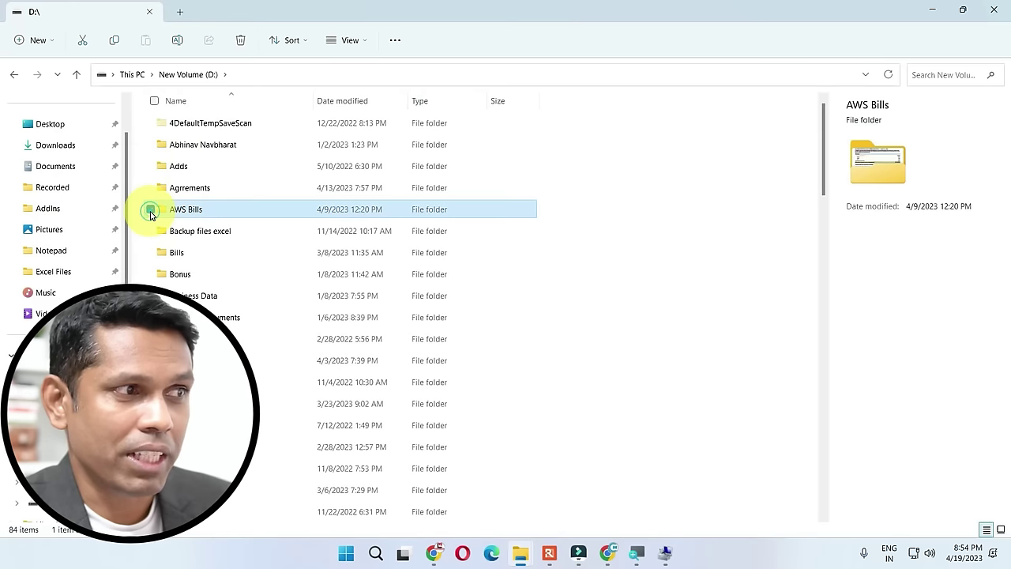
left_click(150, 253)
left_click(151, 296)
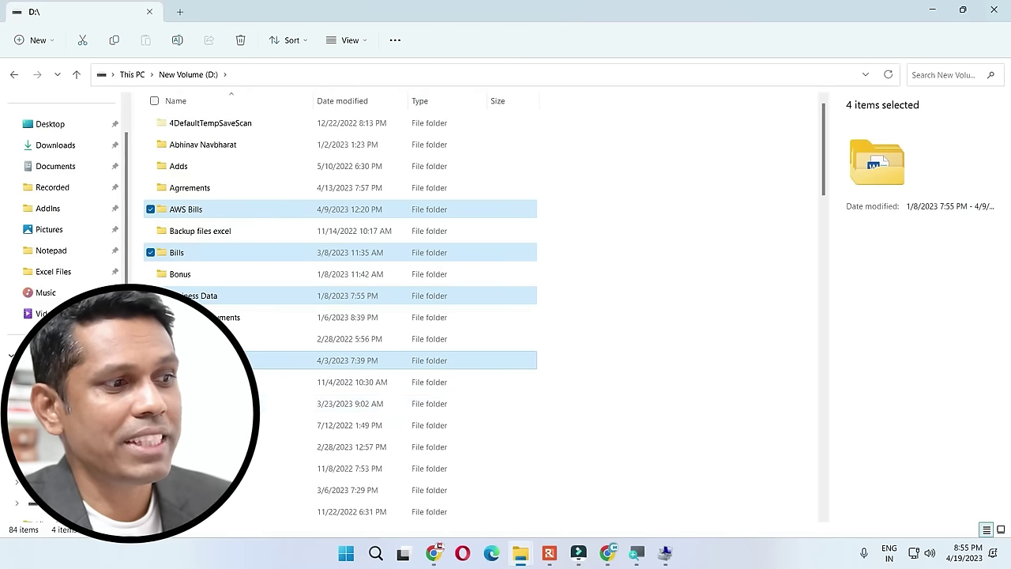
left_click(151, 404)
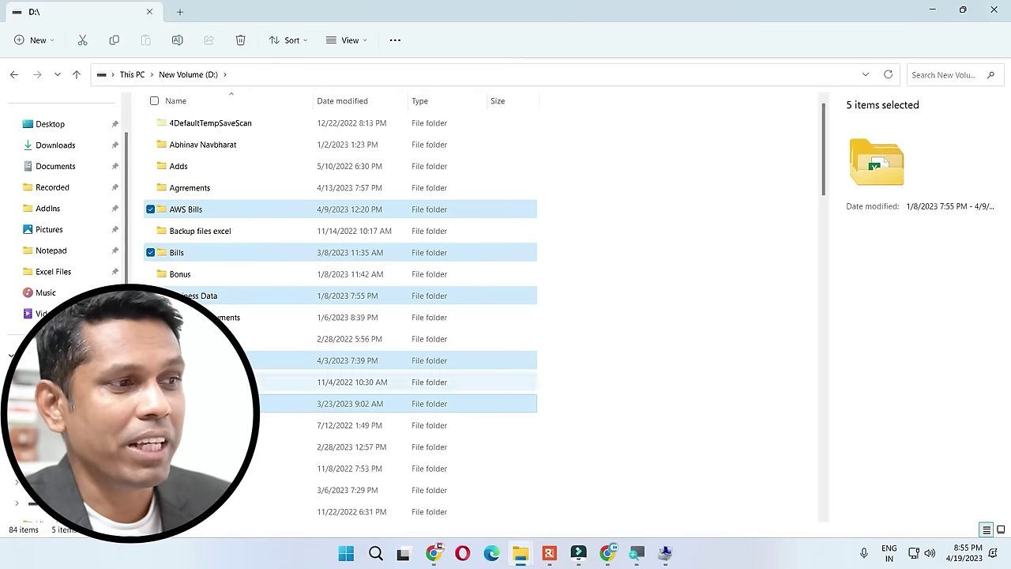
Turn off item check boxes for the D: drive's file list.
left_click(351, 40)
left_click(340, 264)
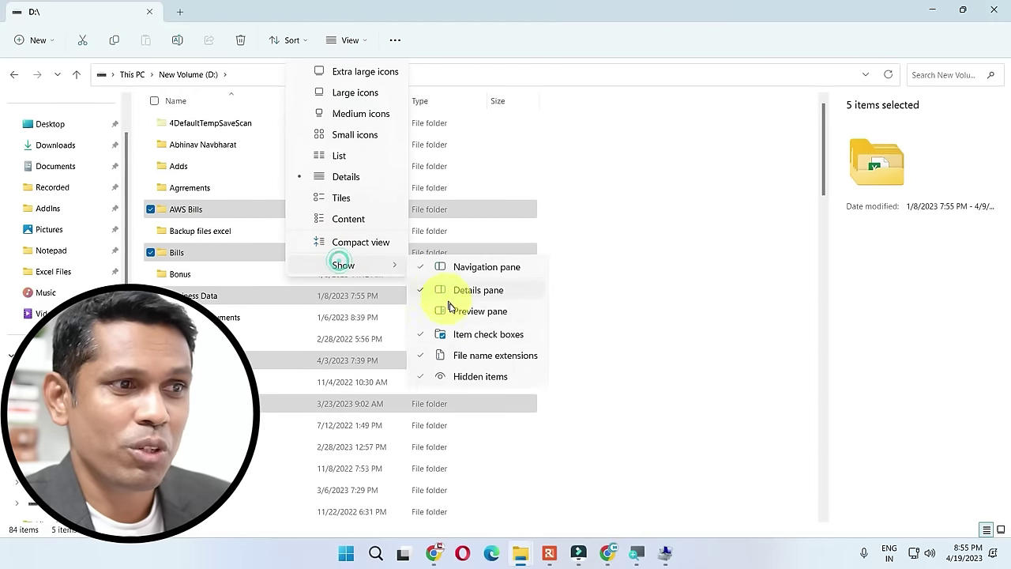
left_click(462, 341)
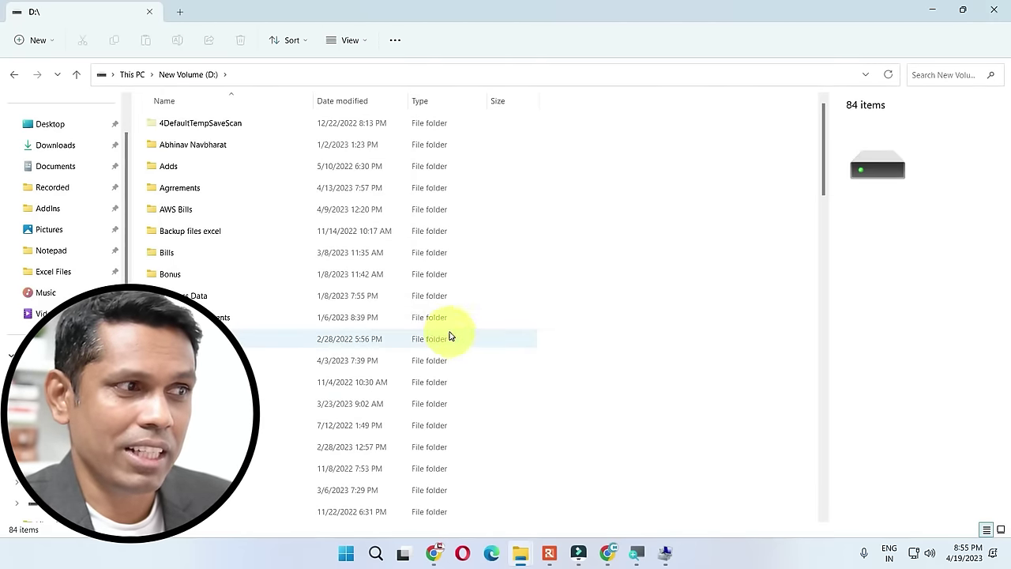
Open the AWS Bills folder in the current window and return to the D: drive.
left_click(168, 211)
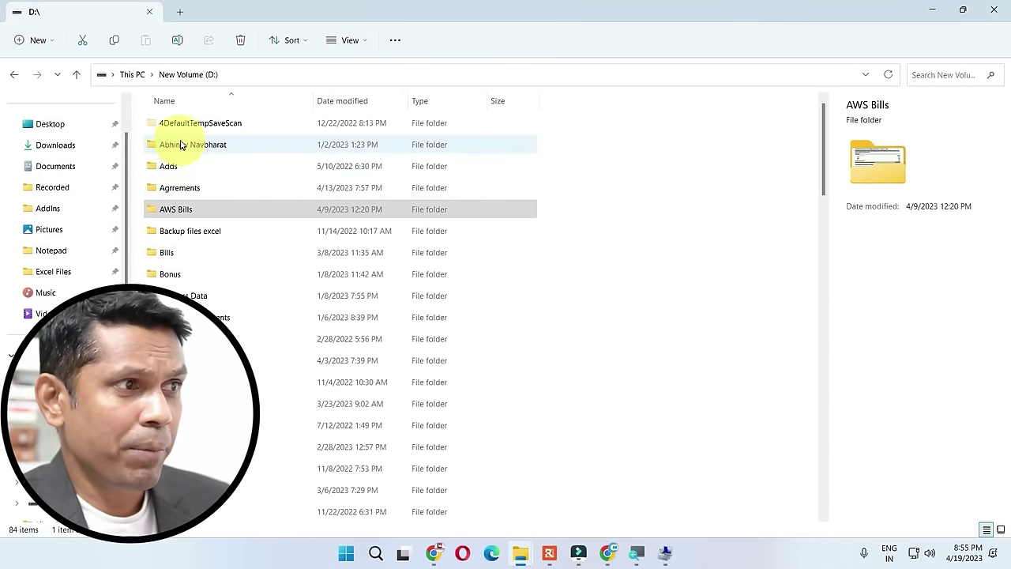
left_click(175, 214)
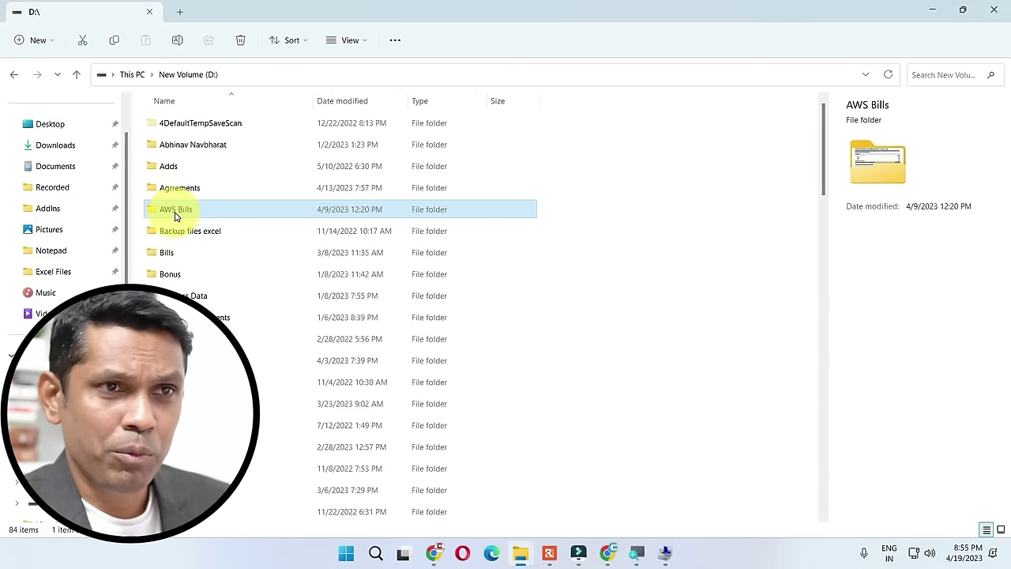
mouse_move(179, 216)
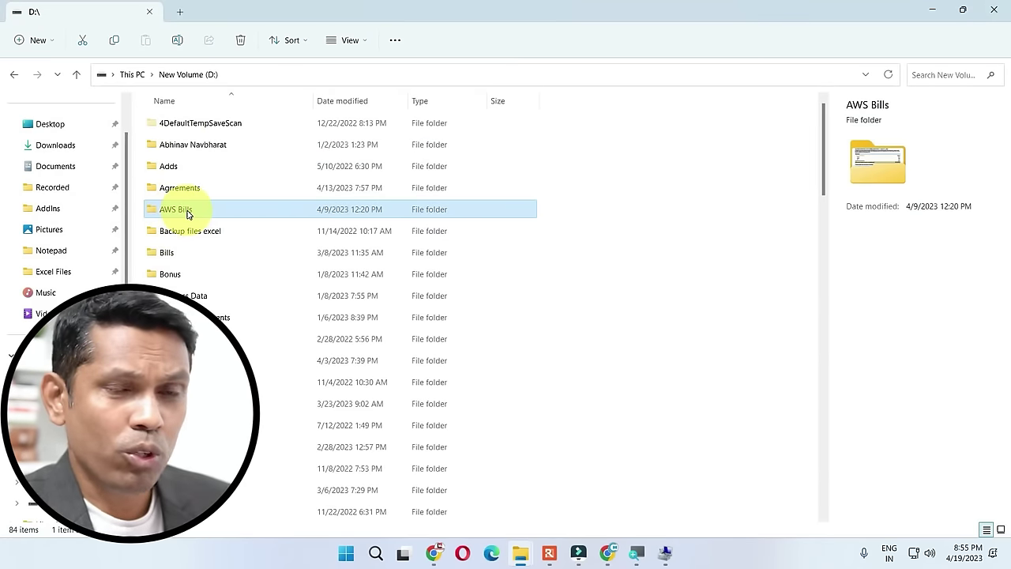
double_click(187, 214)
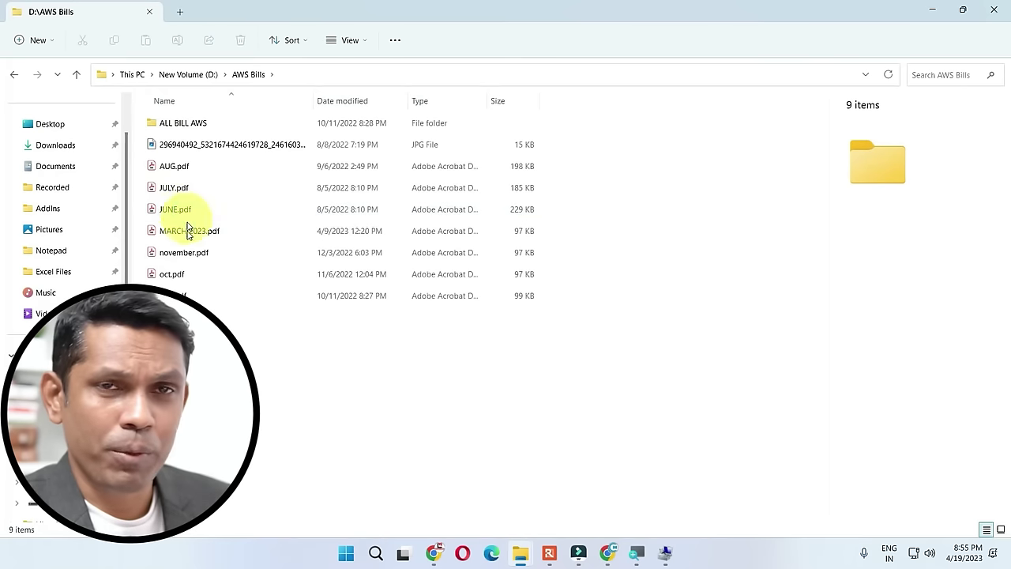
left_click(12, 76)
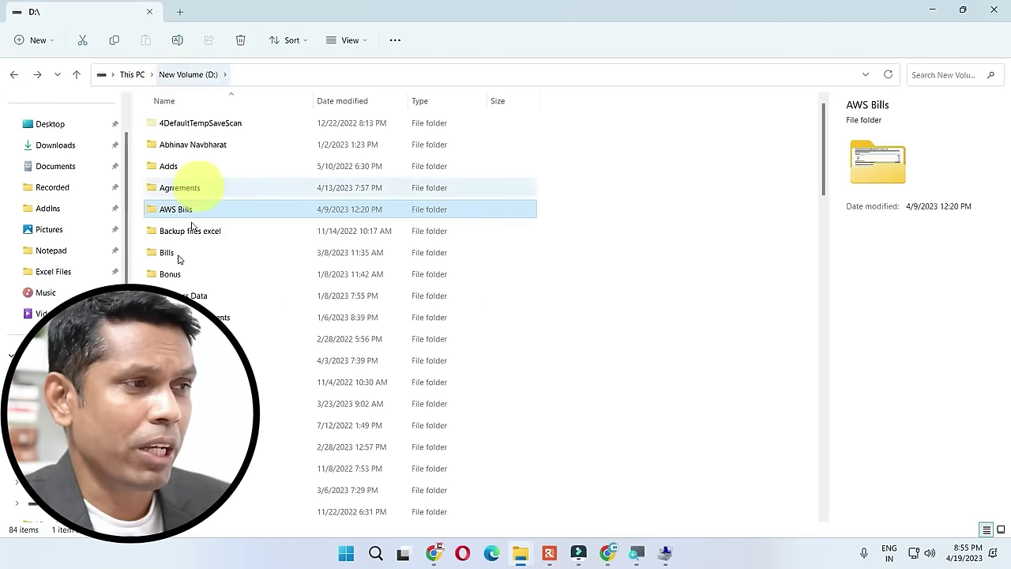
mouse_move(194, 211)
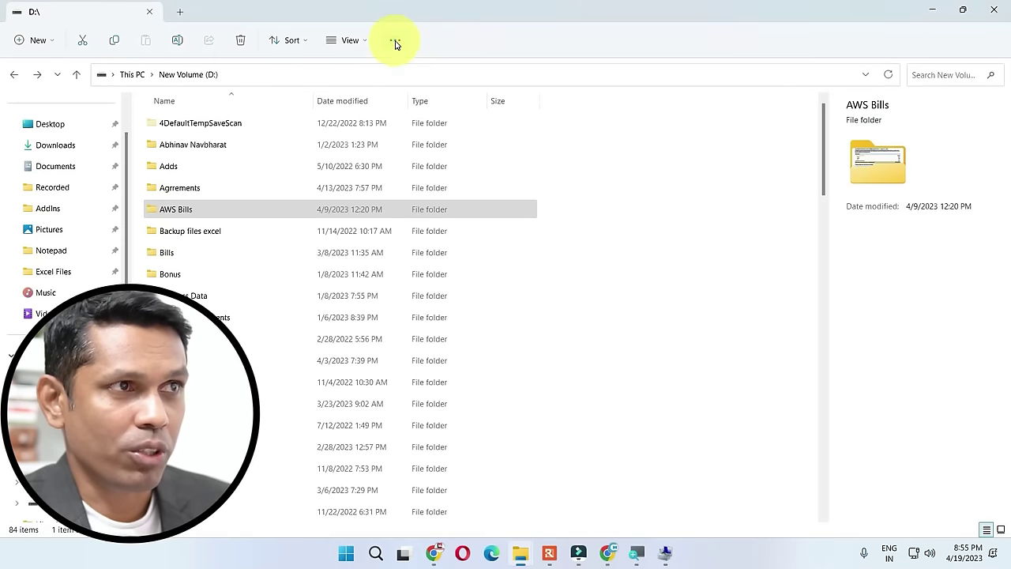
Set Folder Options to open each folder in its own window and apply the change.
left_click(397, 42)
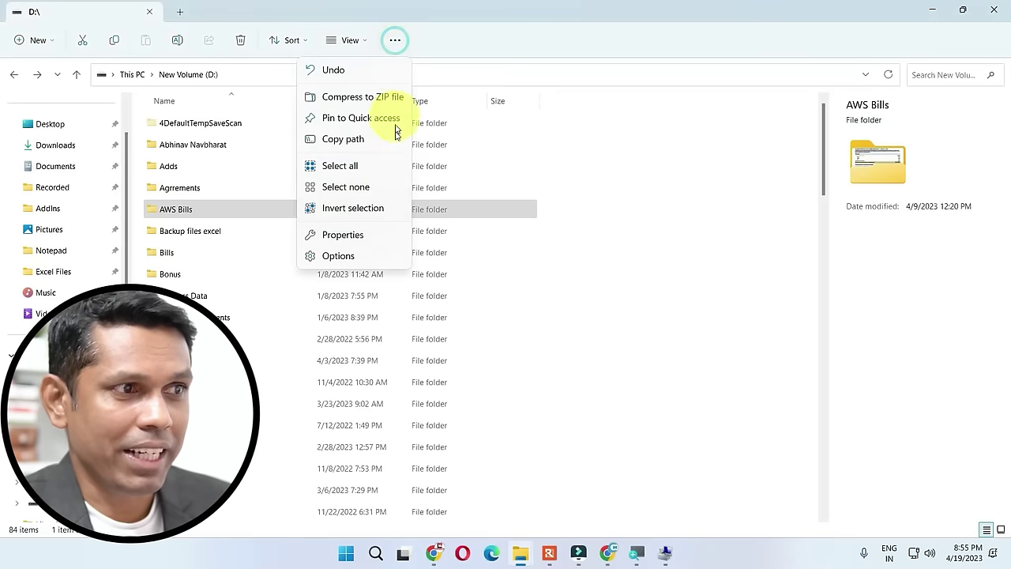
left_click(353, 258)
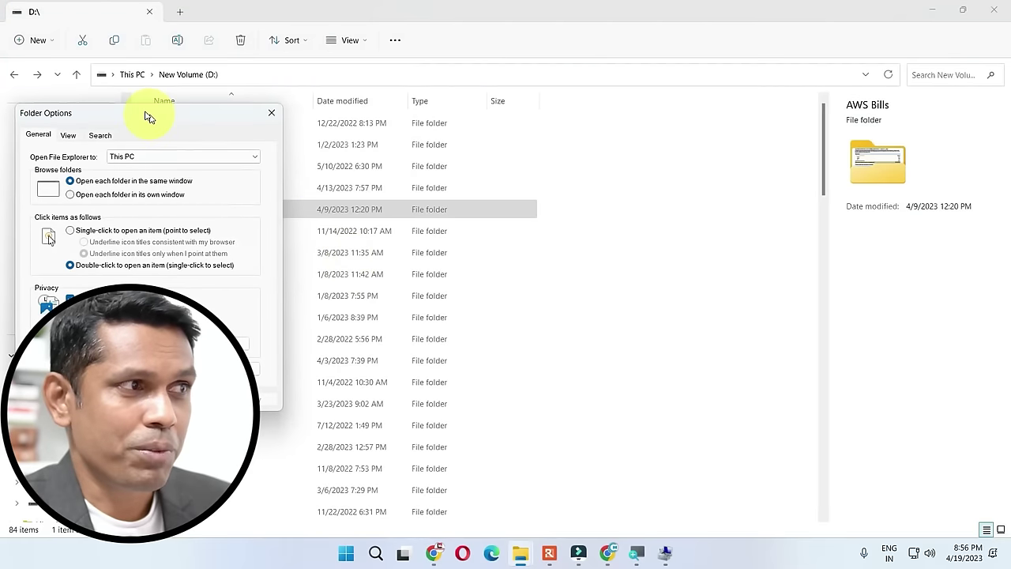
left_click_drag(147, 113, 632, 124)
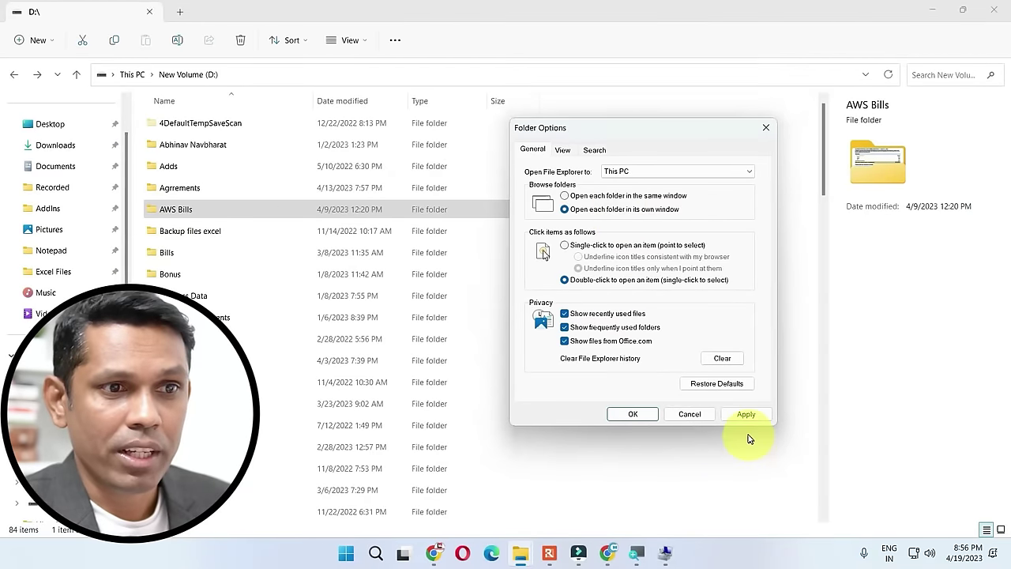
left_click(746, 419)
left_click(641, 413)
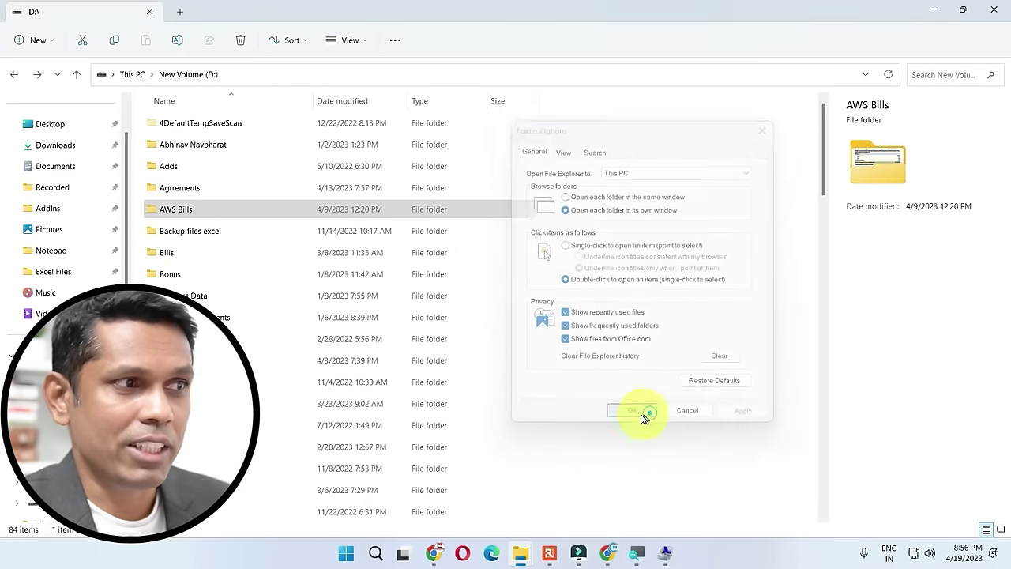
Open the AWS Bills folder, reduce its new window to see the D: drive behind it, and close that window.
double_click(193, 212)
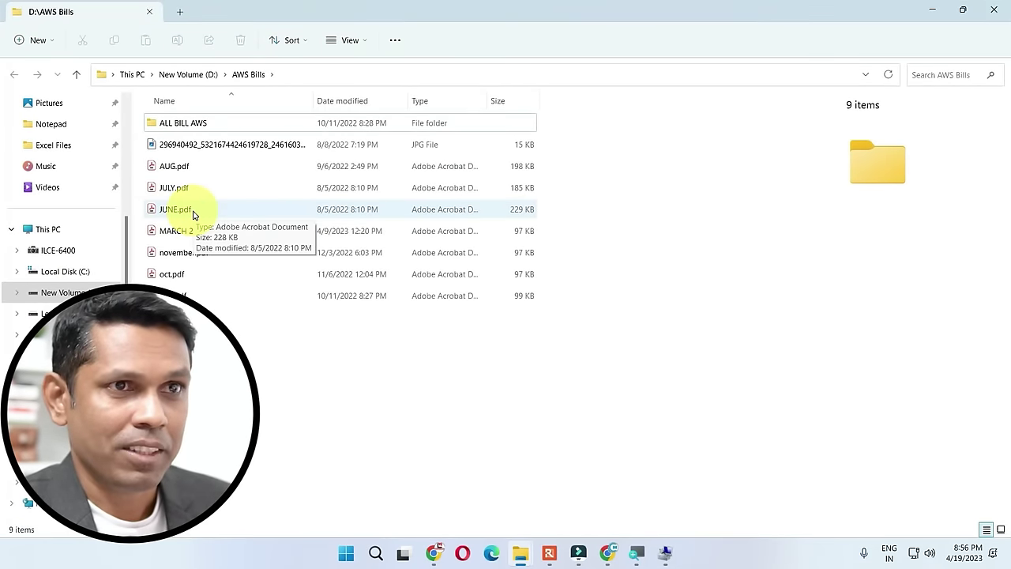
double_click(213, 14)
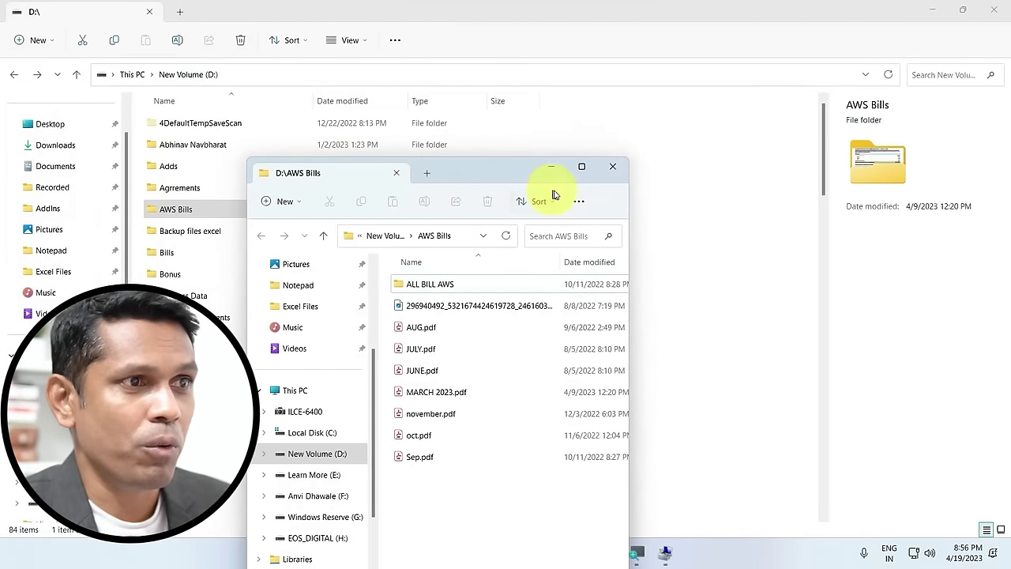
left_click_drag(495, 175, 474, 175)
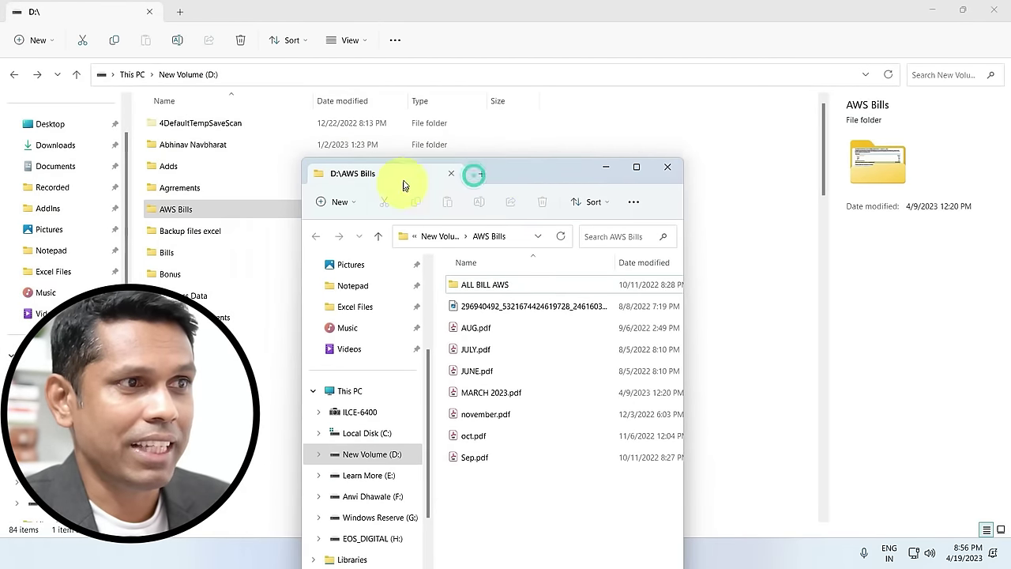
left_click(663, 170)
Open the "Backup files excel" folder in its own window, close it, and open the Bonus folder the same way.
left_click(176, 231)
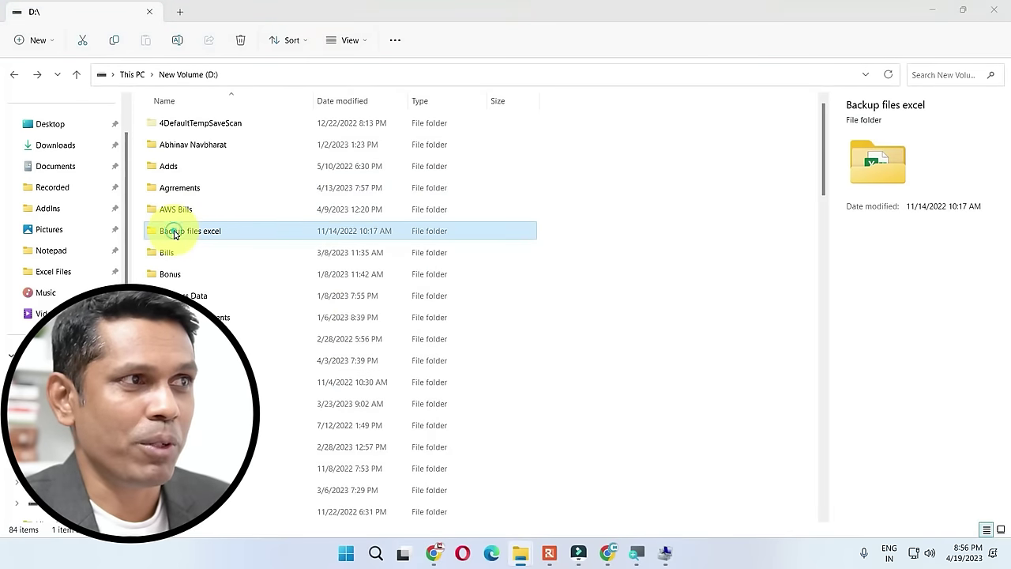
double_click(174, 232)
left_click(668, 102)
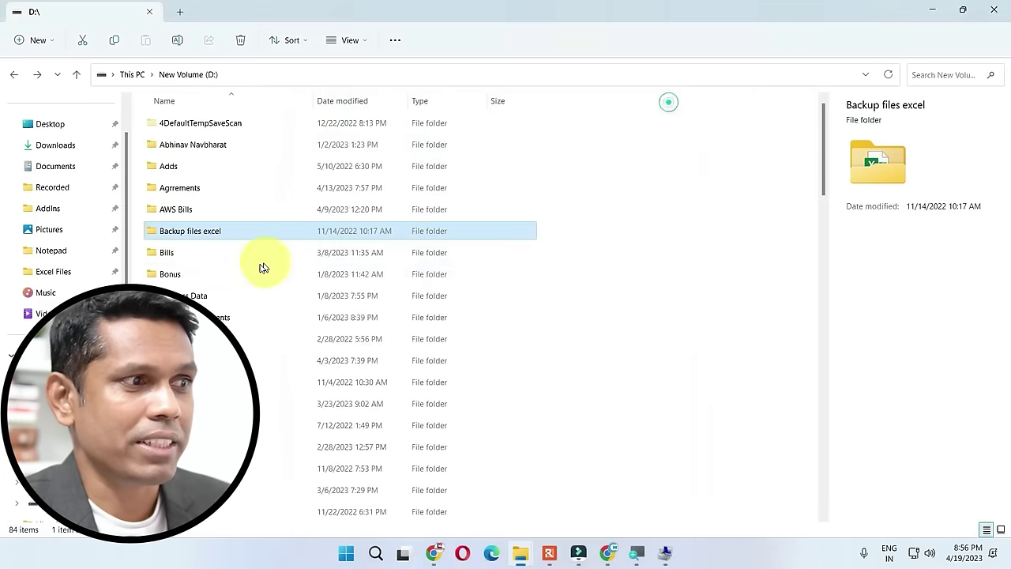
double_click(234, 274)
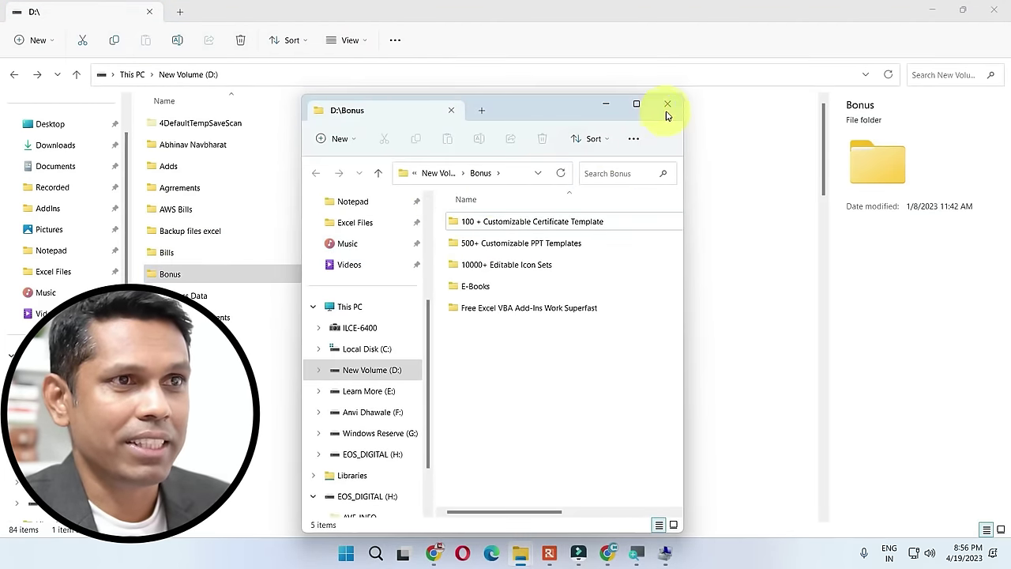
Close the Bonus window and set Folder Options to "Single-click to open an item (point to select)", applying the change.
left_click(667, 105)
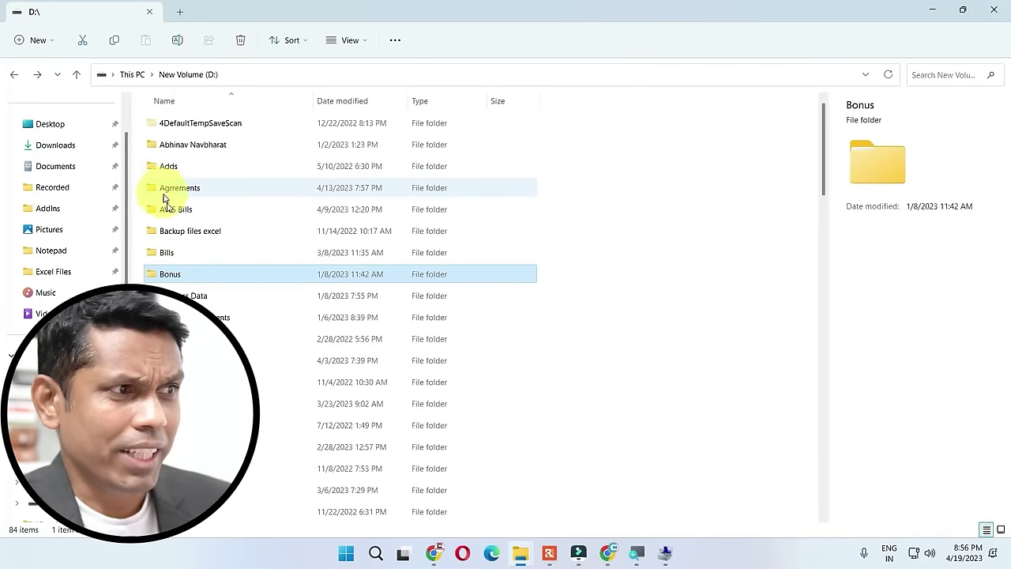
left_click(171, 258)
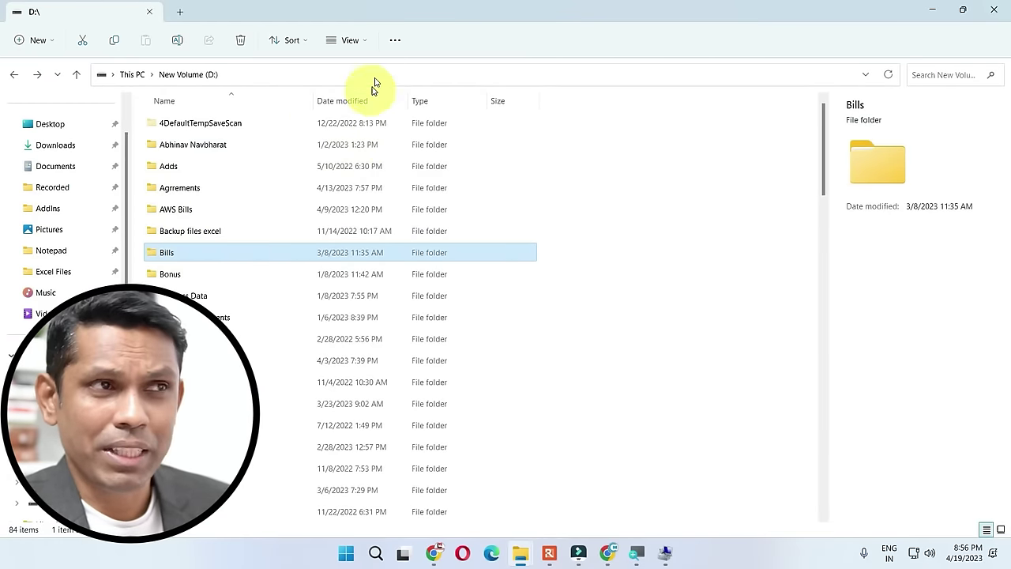
left_click(395, 41)
left_click(357, 258)
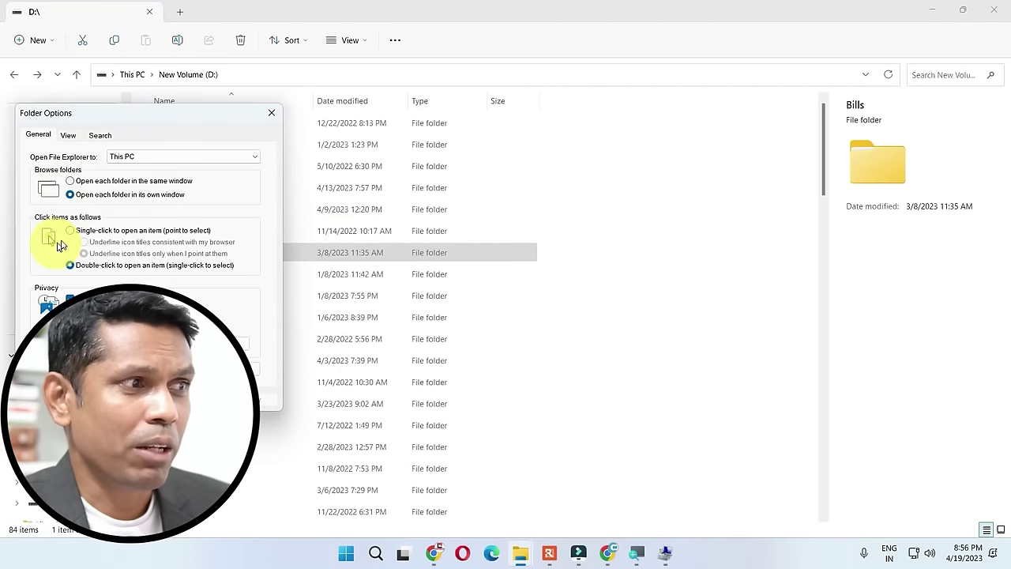
left_click(71, 230)
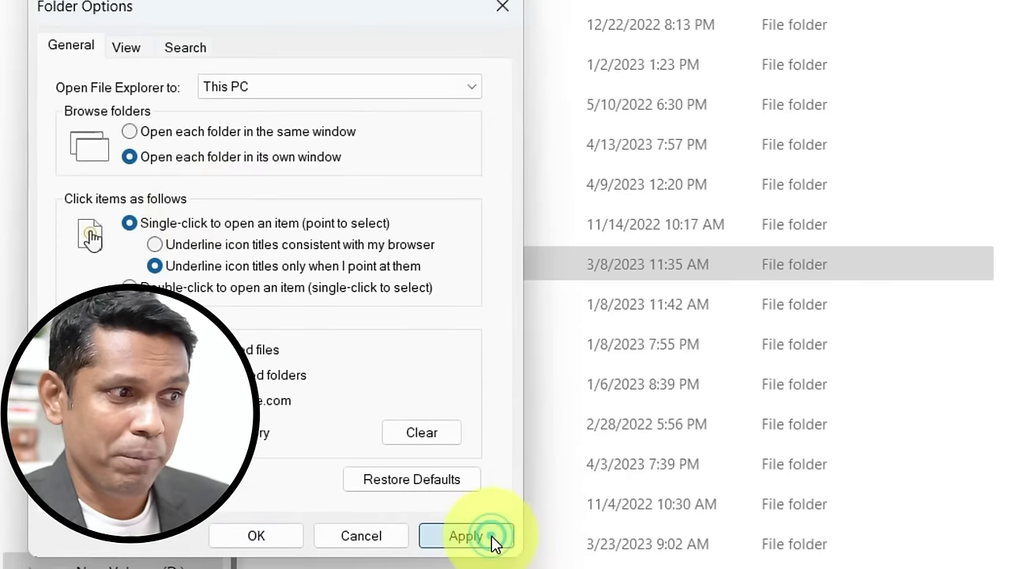
left_click(271, 400)
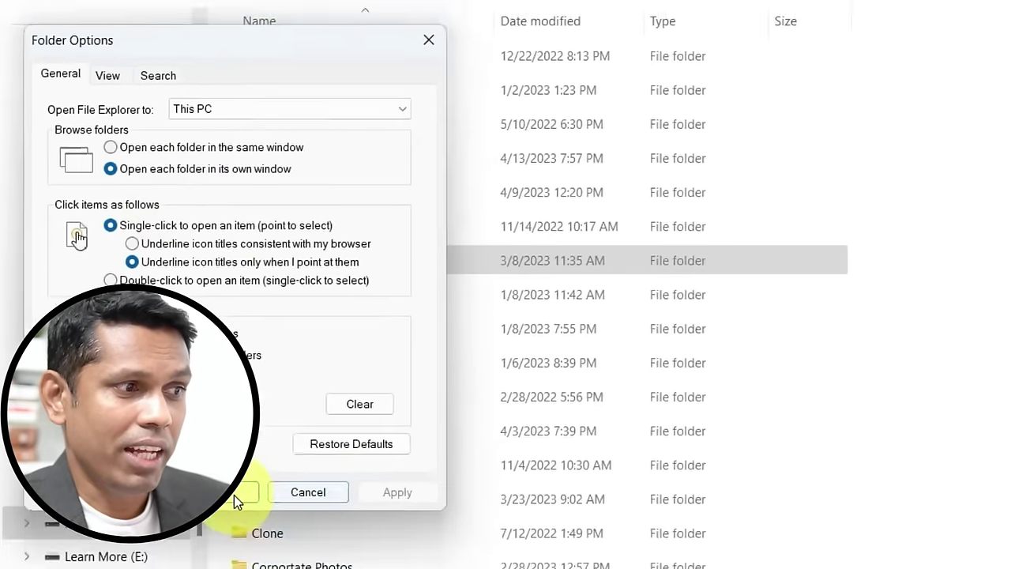
left_click(234, 496)
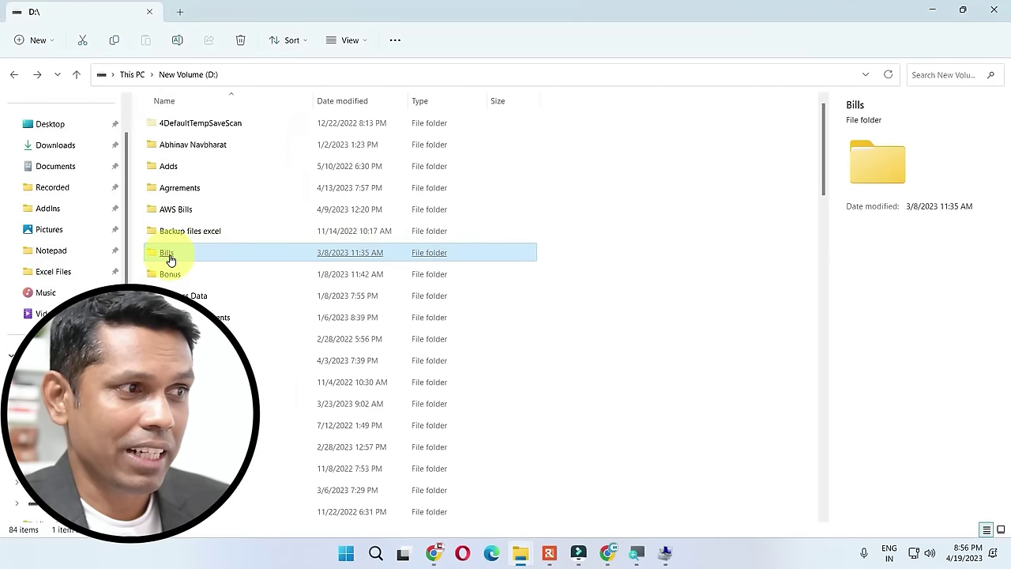
Open the Bills and Business Data folders with the single-click setting and close the Business Data window.
left_click(168, 254)
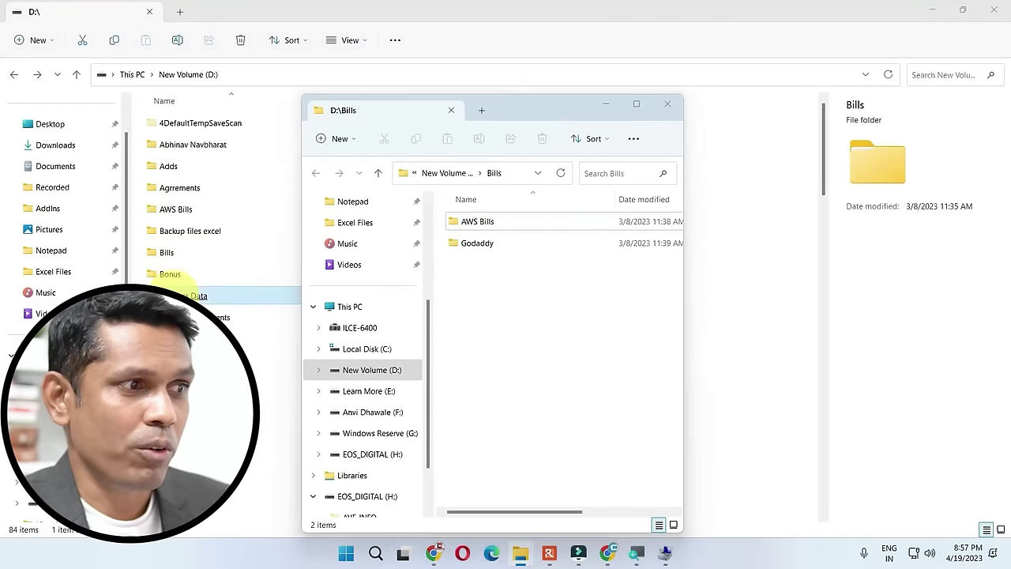
left_click(175, 295)
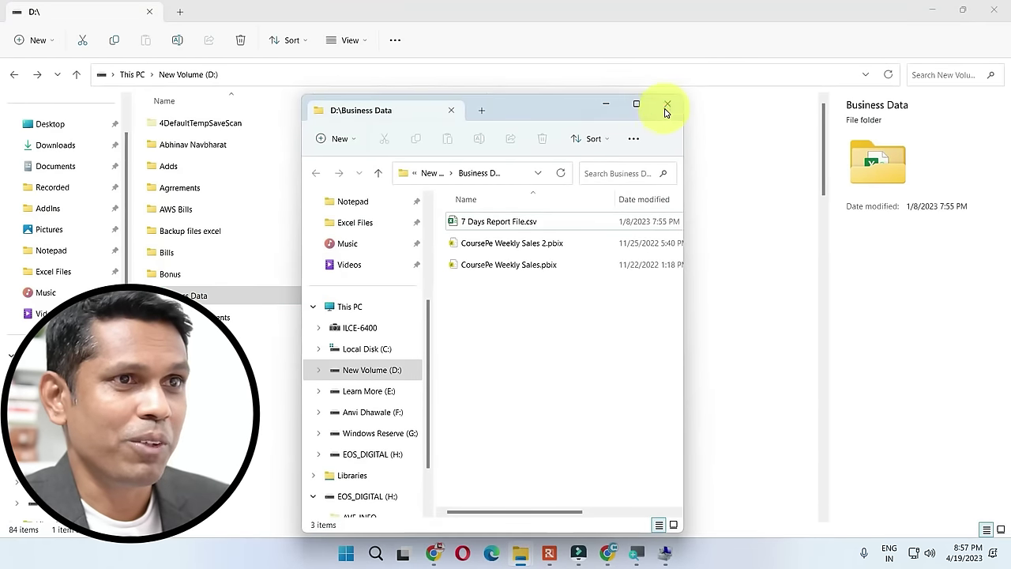
left_click(667, 104)
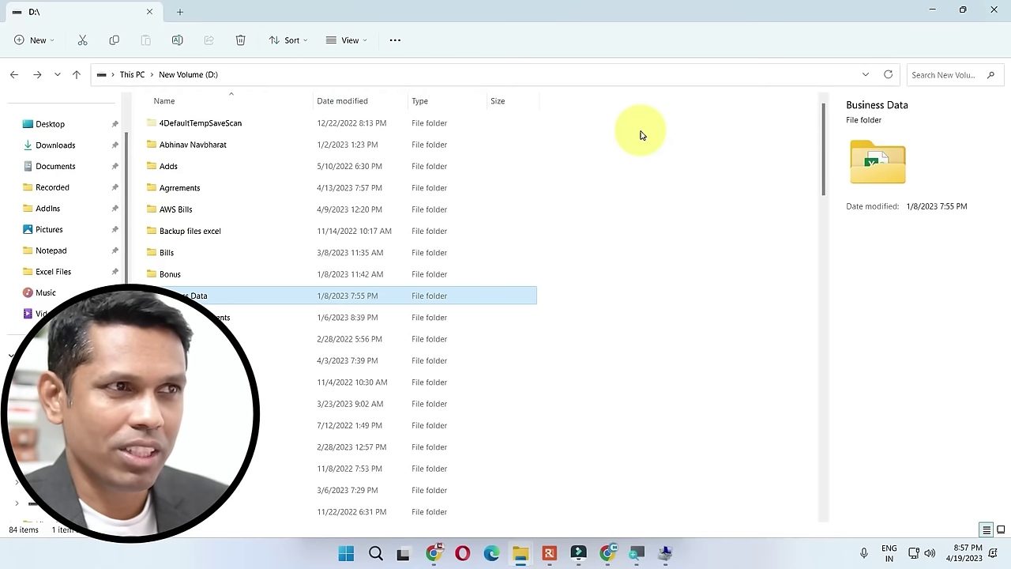
Apply "Double-click to open an item (single-click to select)" in Folder Options and close the remaining Bills window and the dialog.
left_click(395, 40)
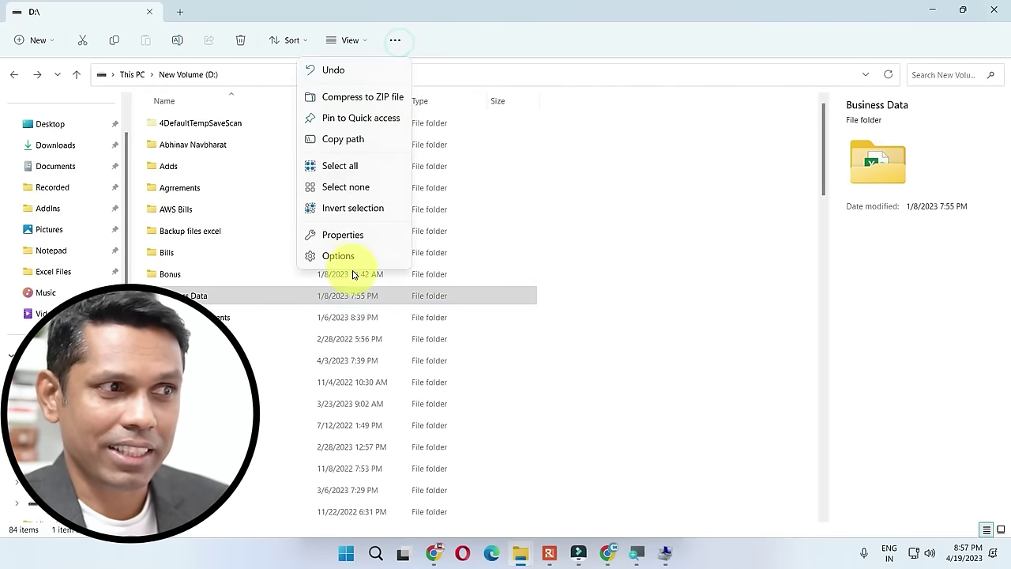
left_click(338, 255)
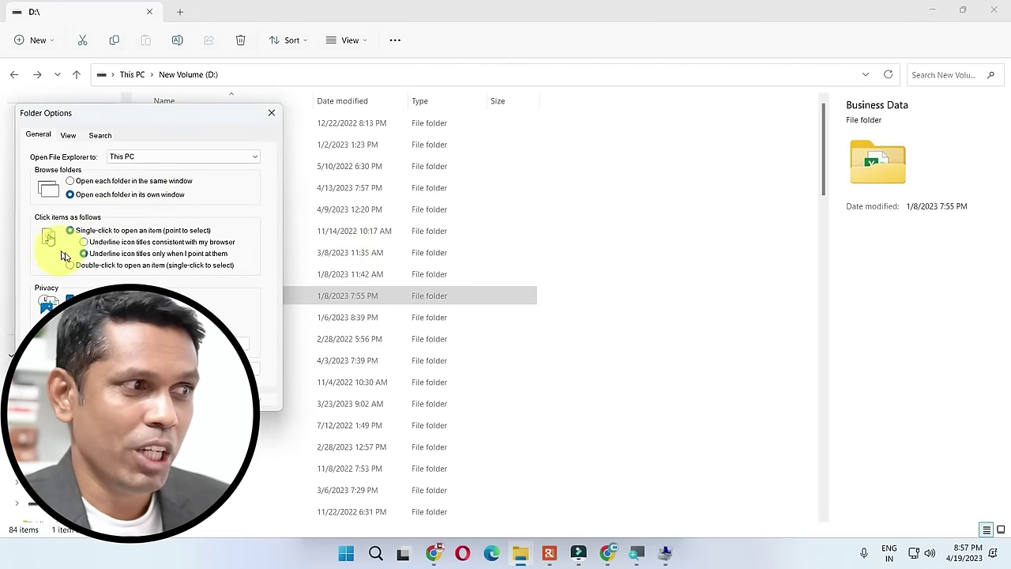
left_click(121, 266)
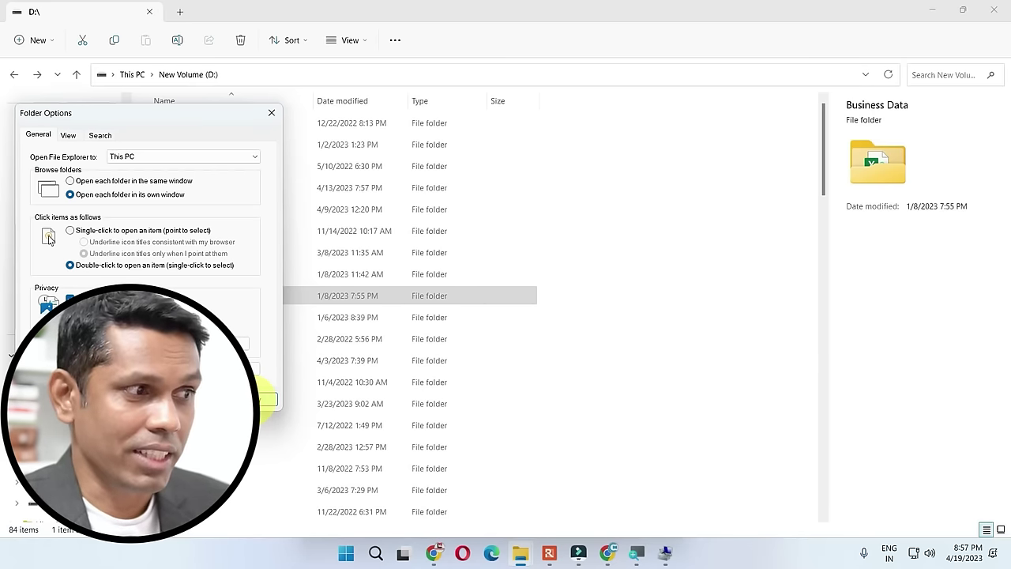
double_click(267, 400)
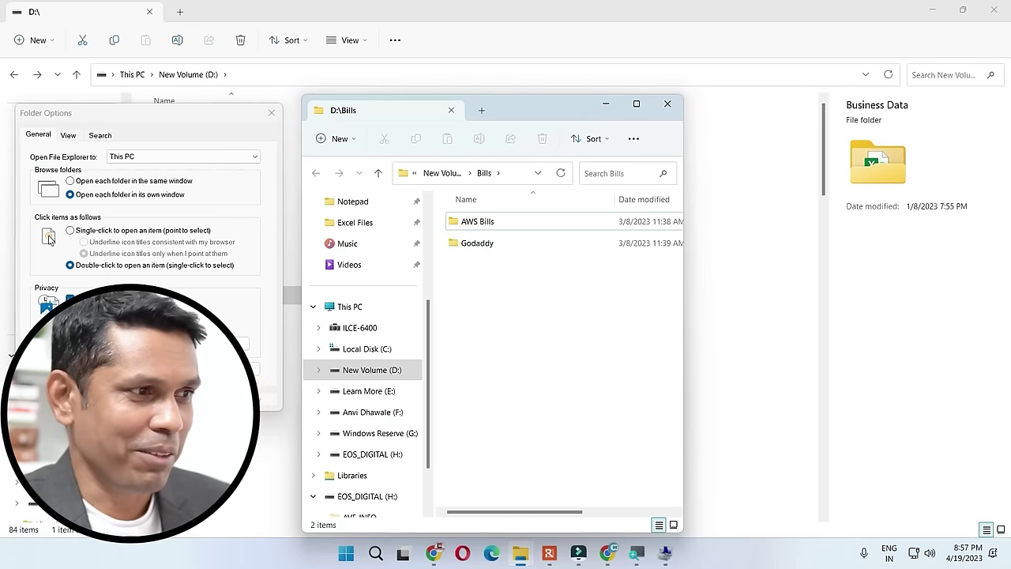
key("alt+F4")
key("Escape")
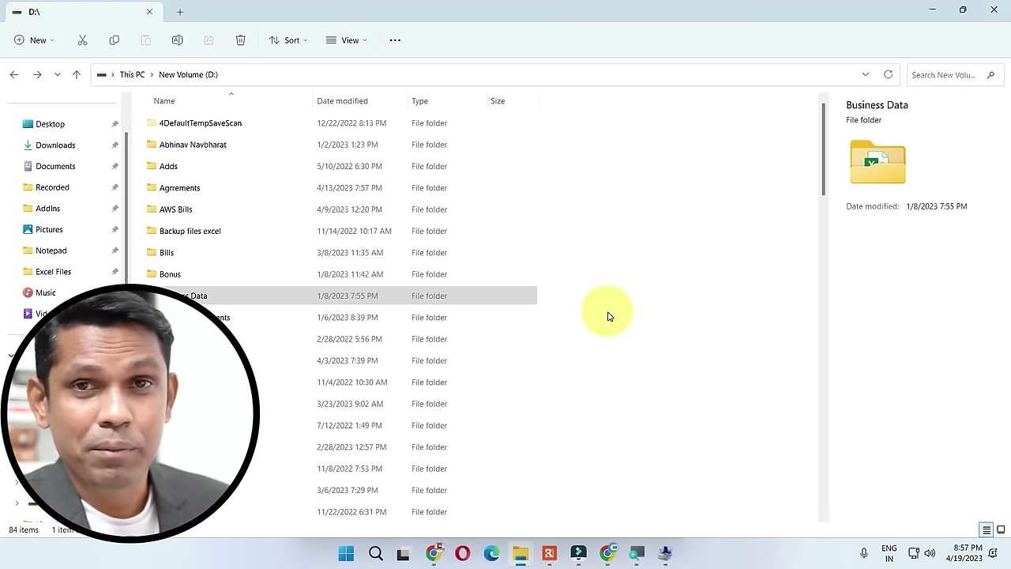
Open the Downloads folder and look through its files.
left_click(68, 147)
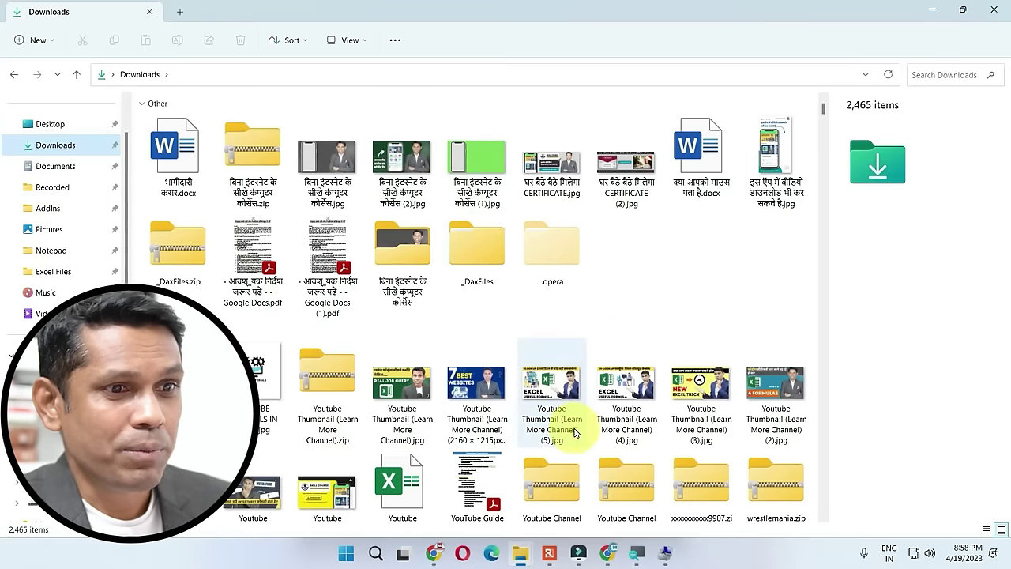
scroll(553, 427, "down", 10)
scroll(484, 404, "up", 10)
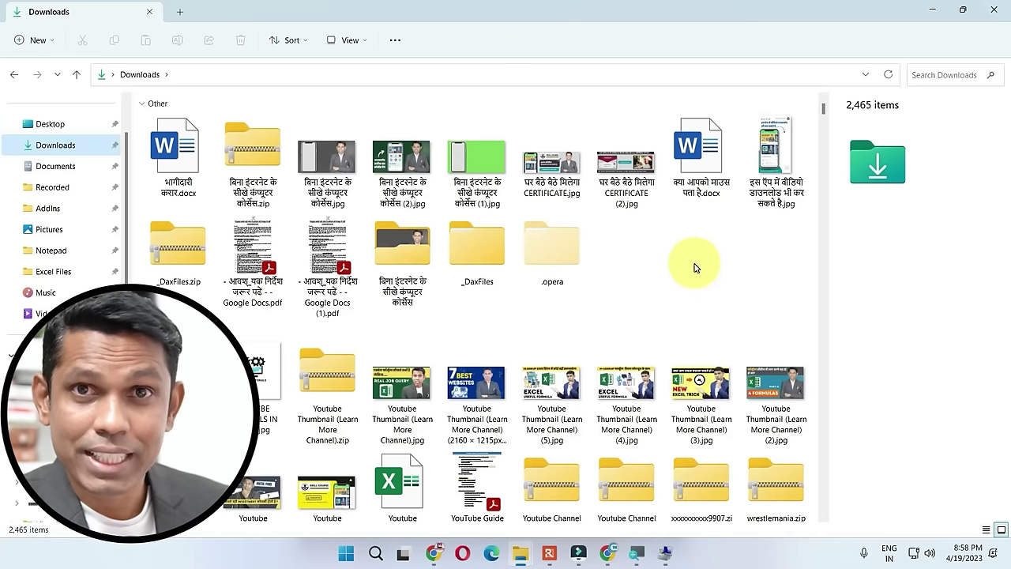
Open Folder Options from the Downloads folder.
left_click(394, 40)
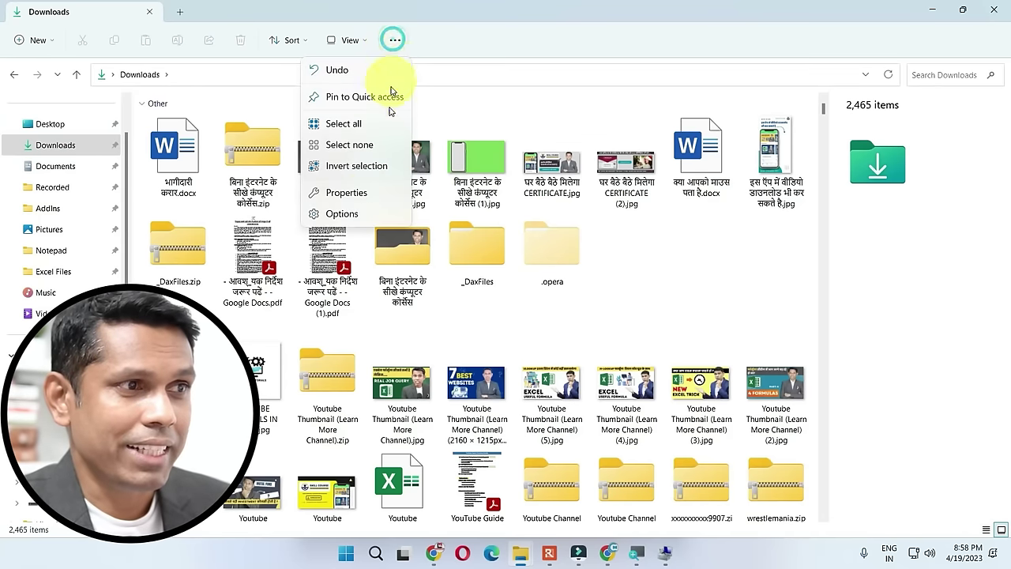
Enable "Always show icons, never thumbnails" in the Downloads folder view options, apply it, and move the dialog aside to reveal the files.
left_click(348, 212)
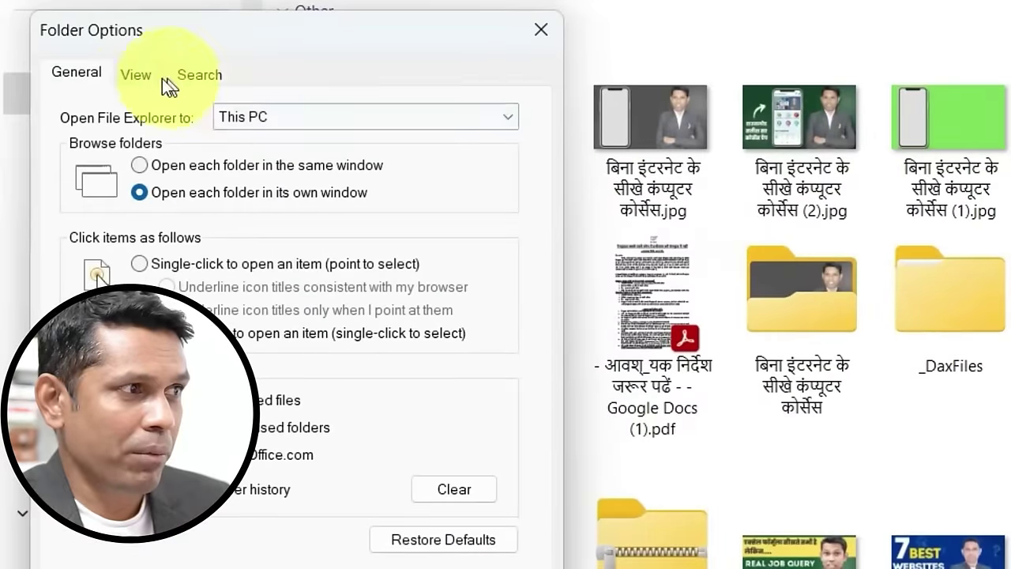
left_click(68, 136)
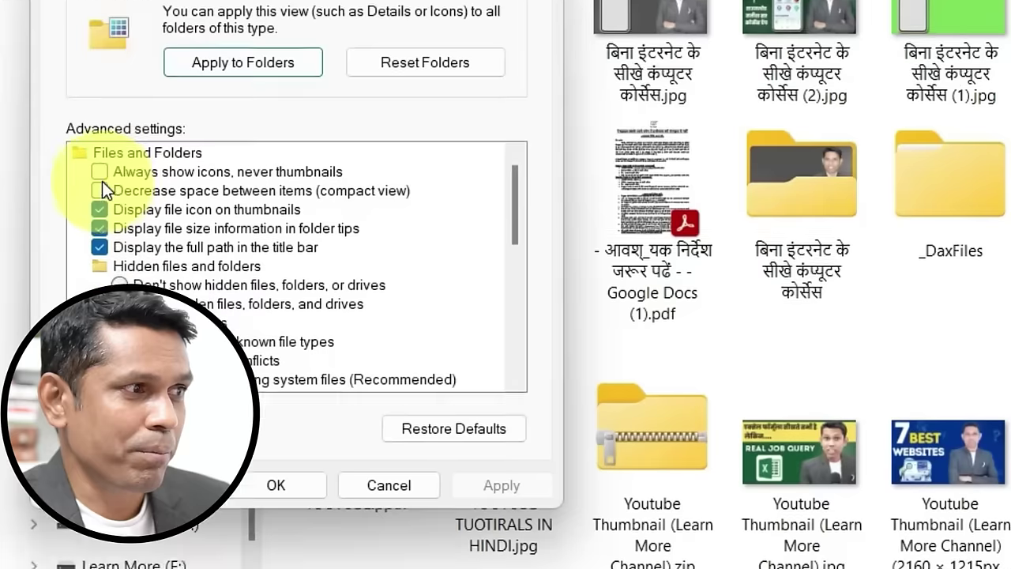
left_click(100, 288)
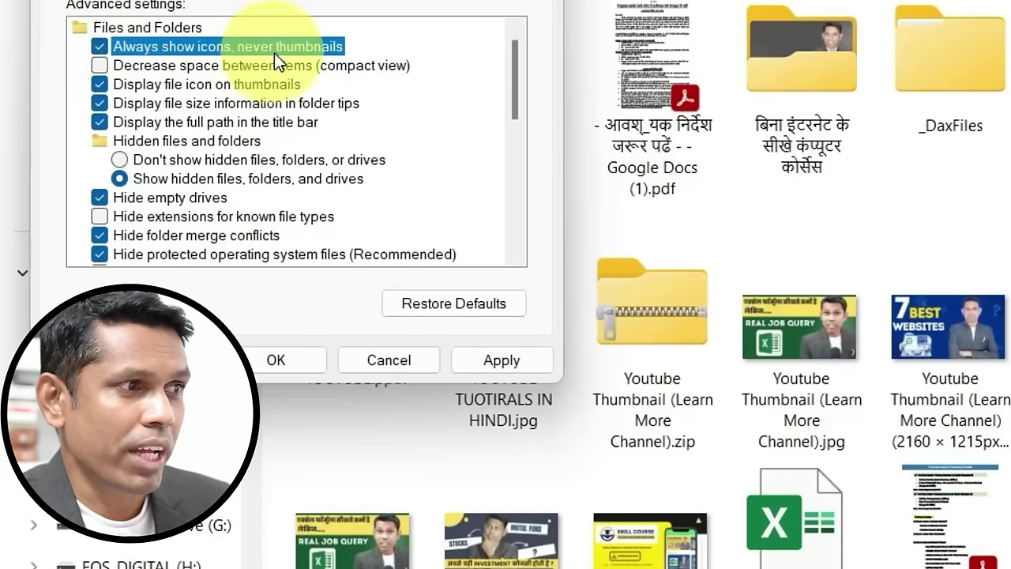
left_click(493, 361)
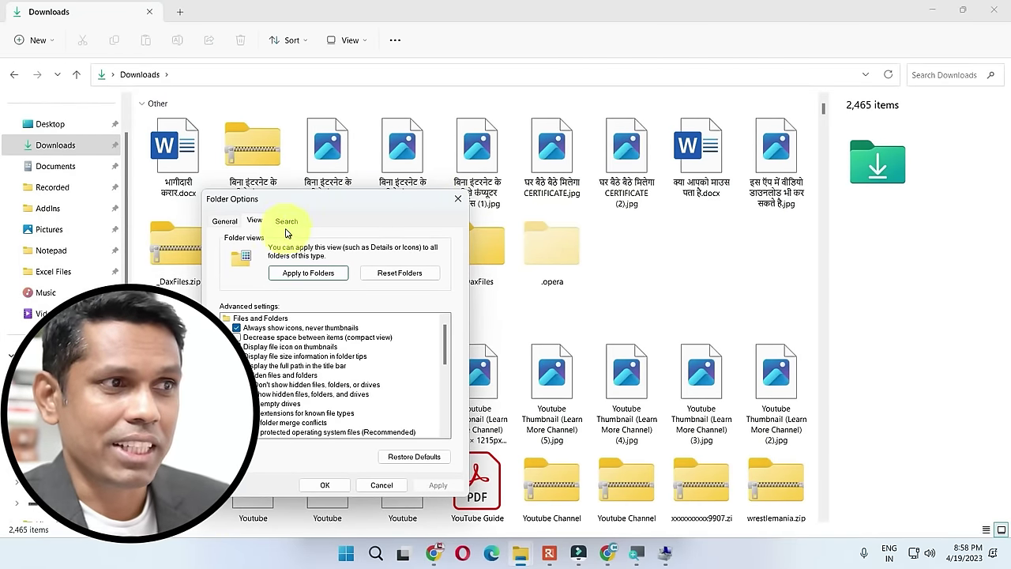
left_click_drag(297, 205, 629, 168)
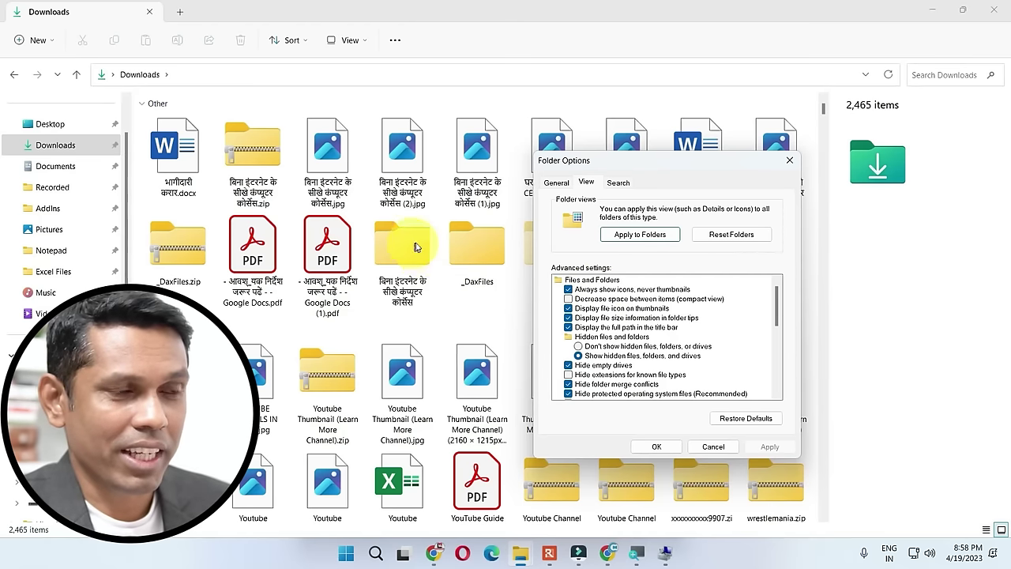
Disable "Always show icons, never thumbnails", apply the change and close the folder options.
left_click(568, 289)
left_click(782, 446)
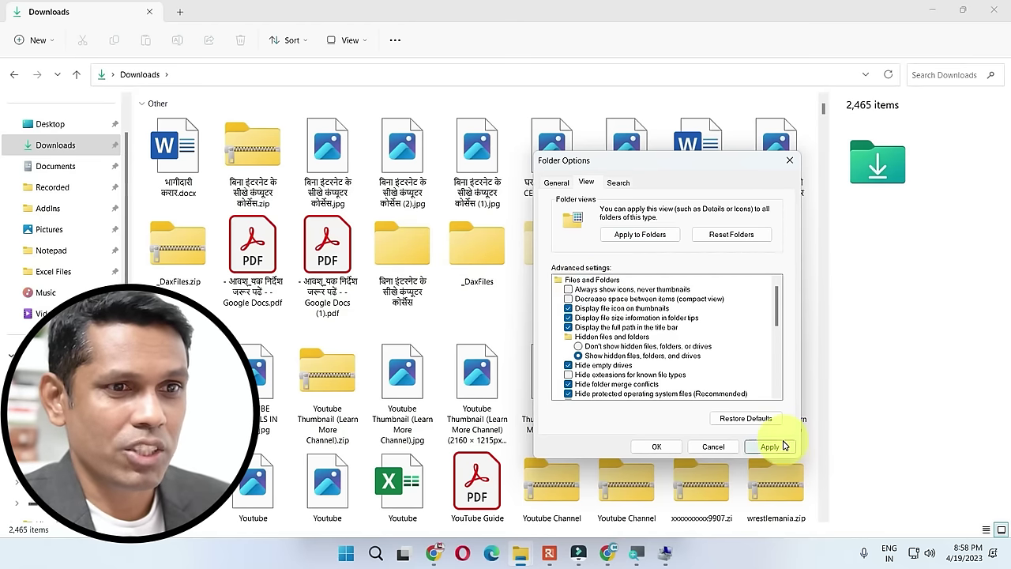
left_click(657, 446)
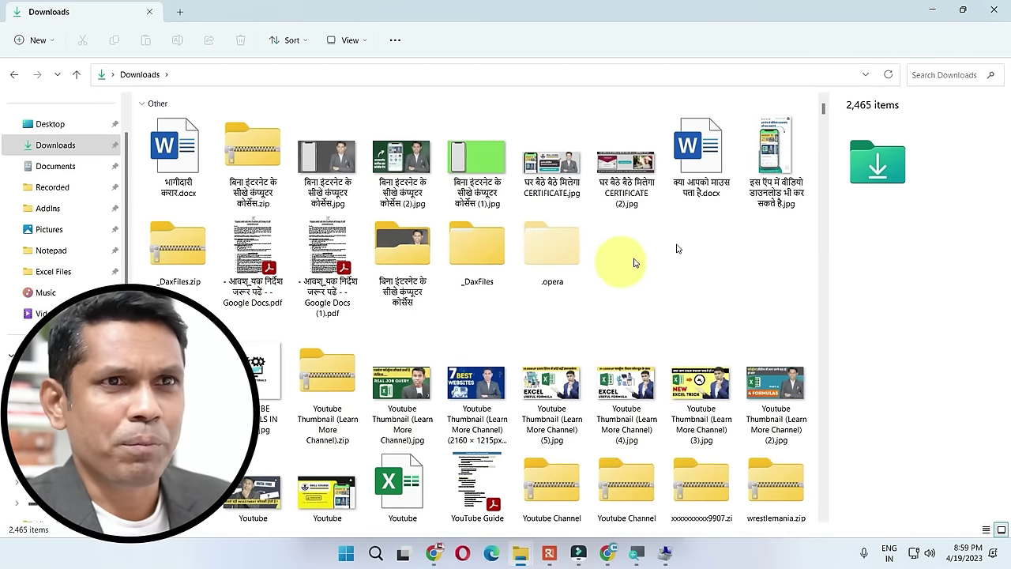
Search the Downloads folder for "LEARN MORE" and clear the search.
left_click(926, 75)
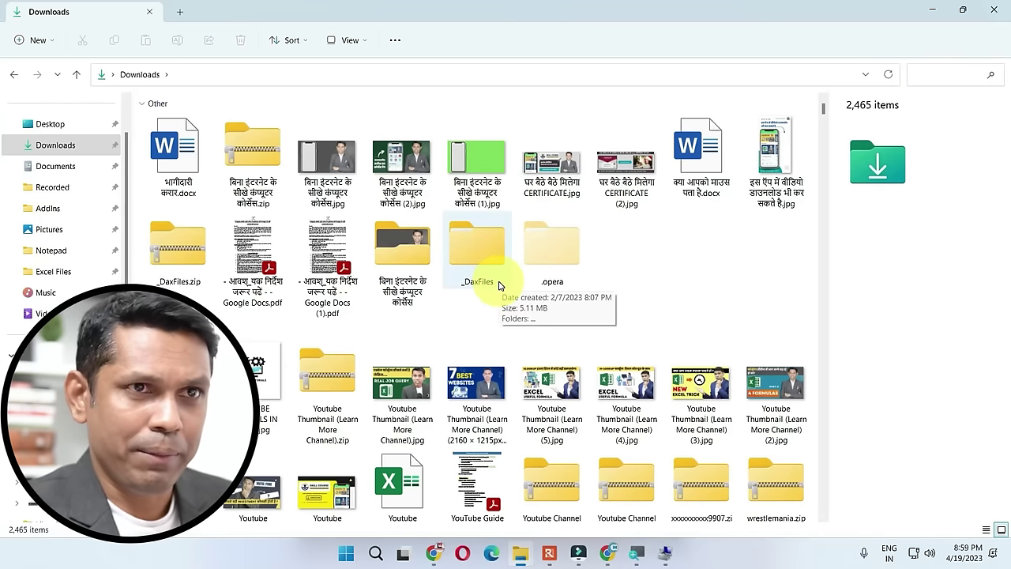
type("LEARN MORE")
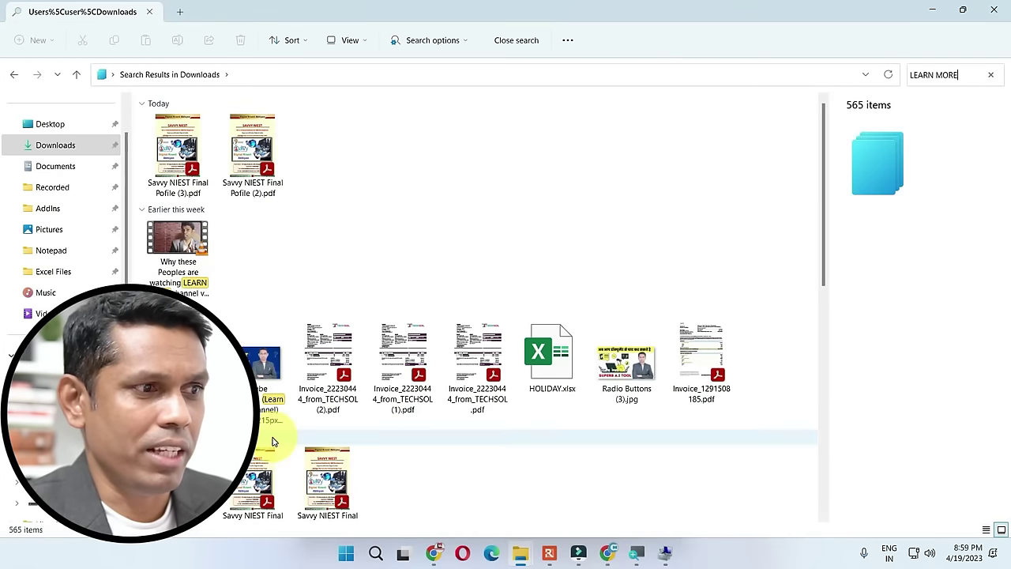
left_click(989, 74)
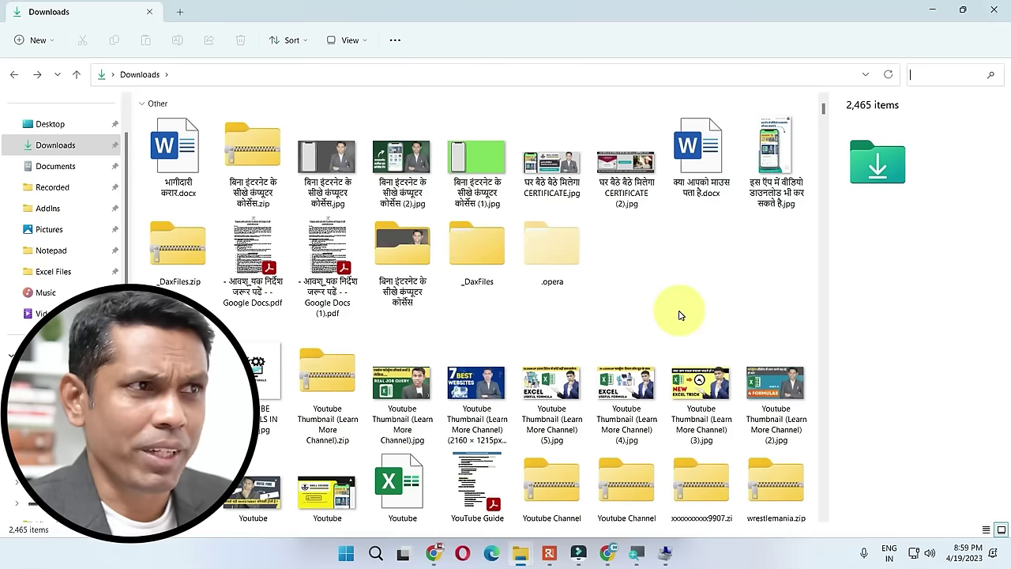
Set folder searches in non-indexed locations to always search file names and contents, apply the setting and close the folder options.
left_click(395, 40)
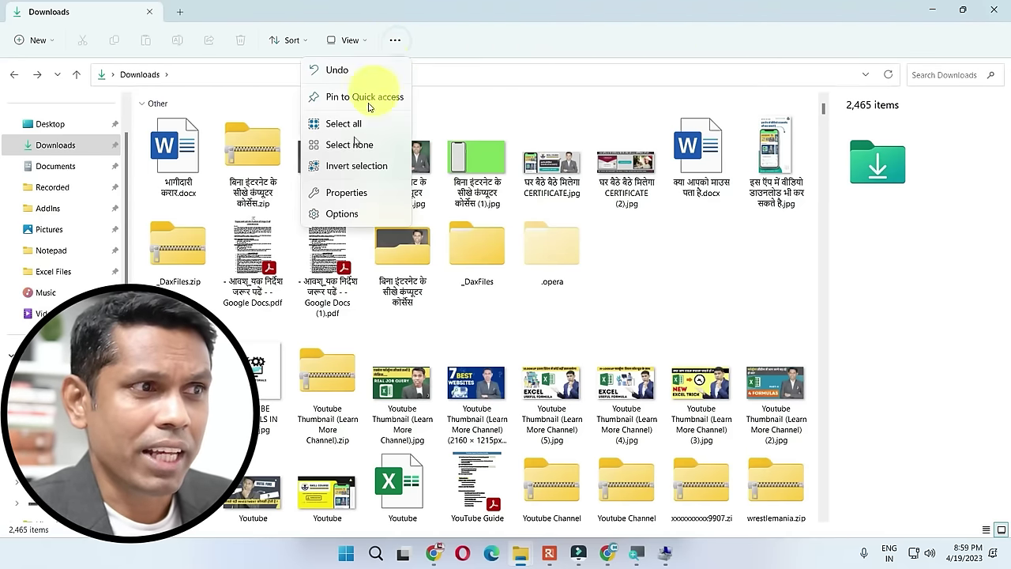
left_click(341, 215)
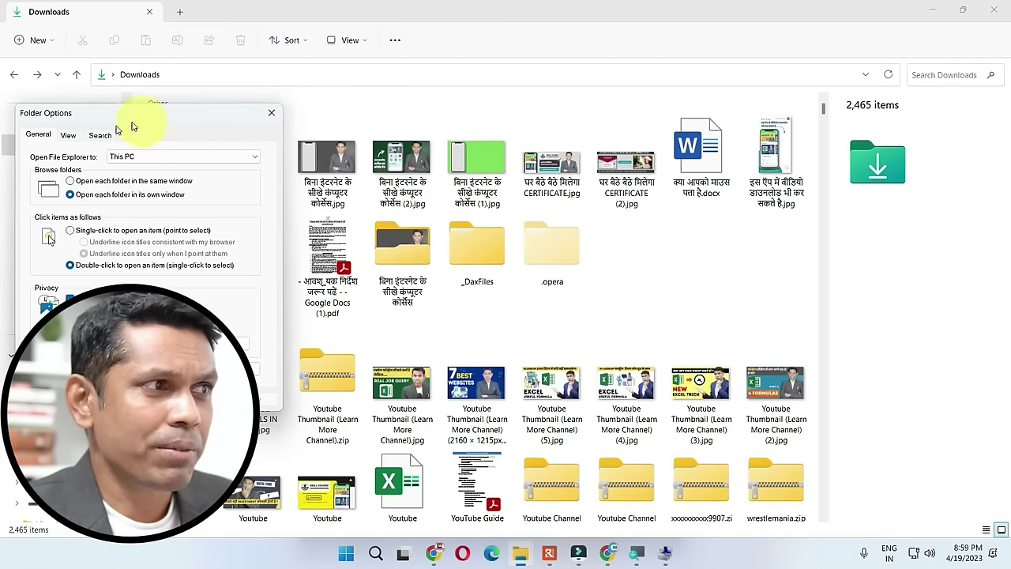
left_click(99, 136)
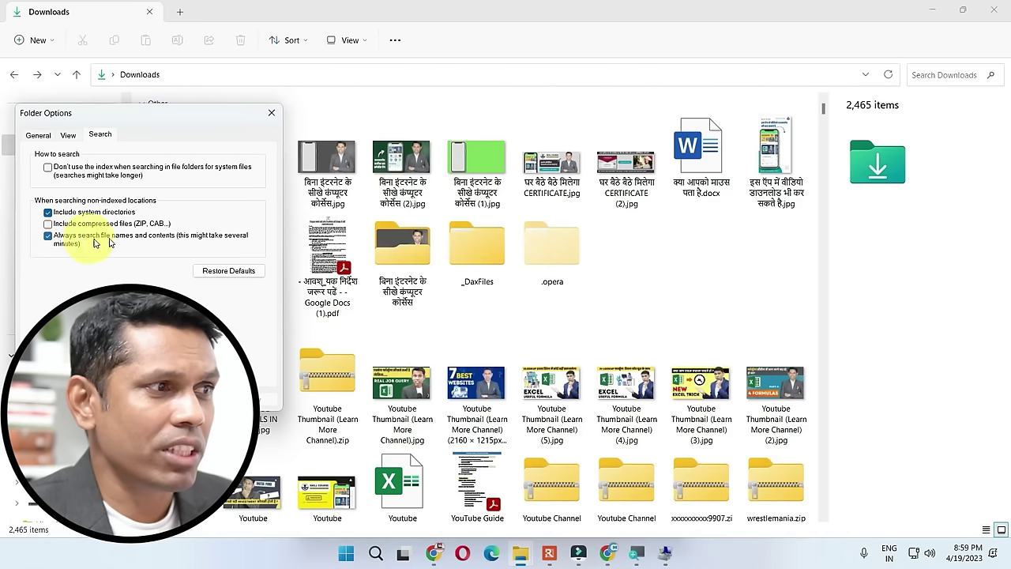
left_click(48, 239)
left_click(47, 238)
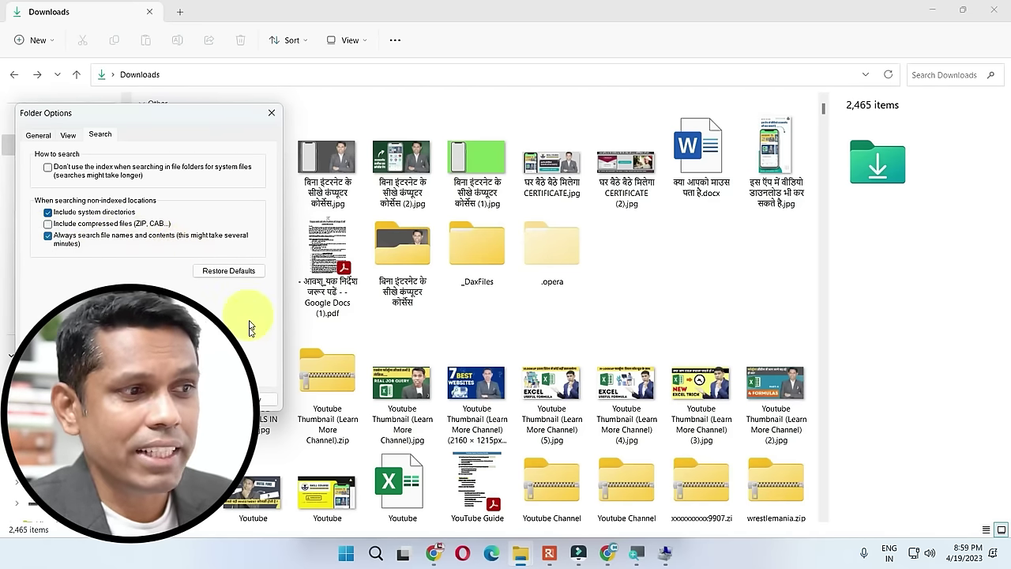
left_click(263, 393)
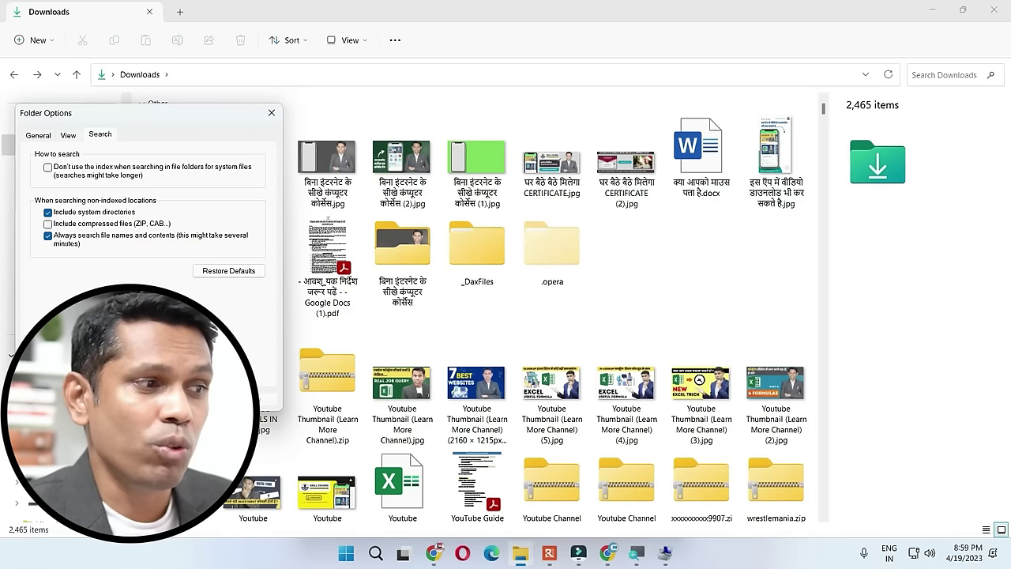
left_click(150, 393)
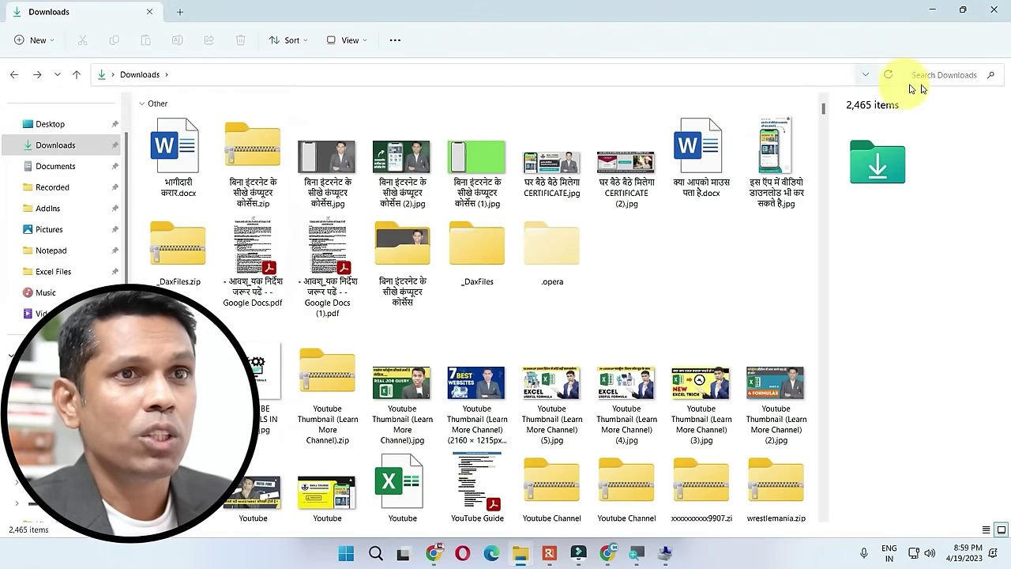
Search the Downloads folder for a person's name.
type("SATISH")
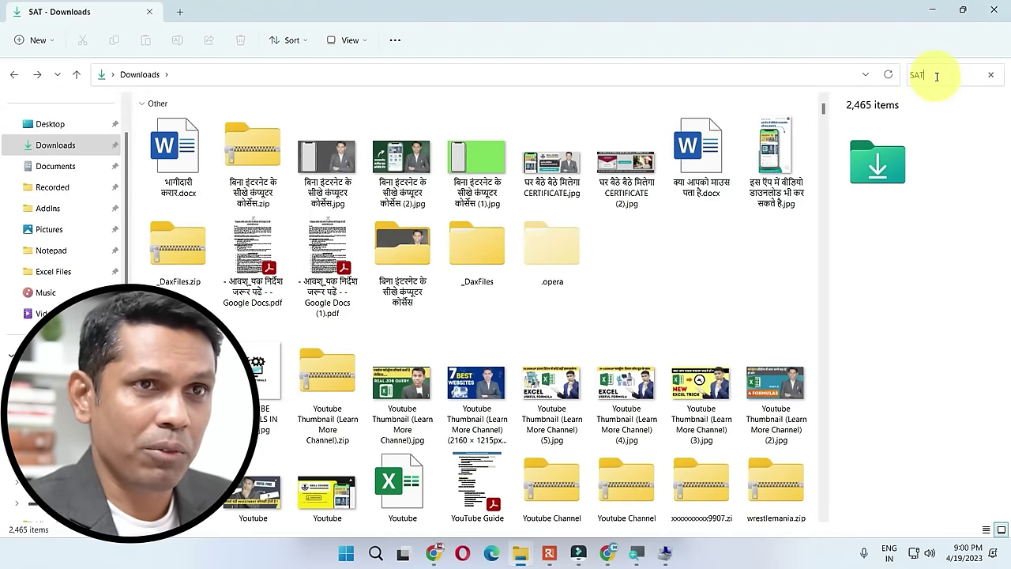
type(" D")
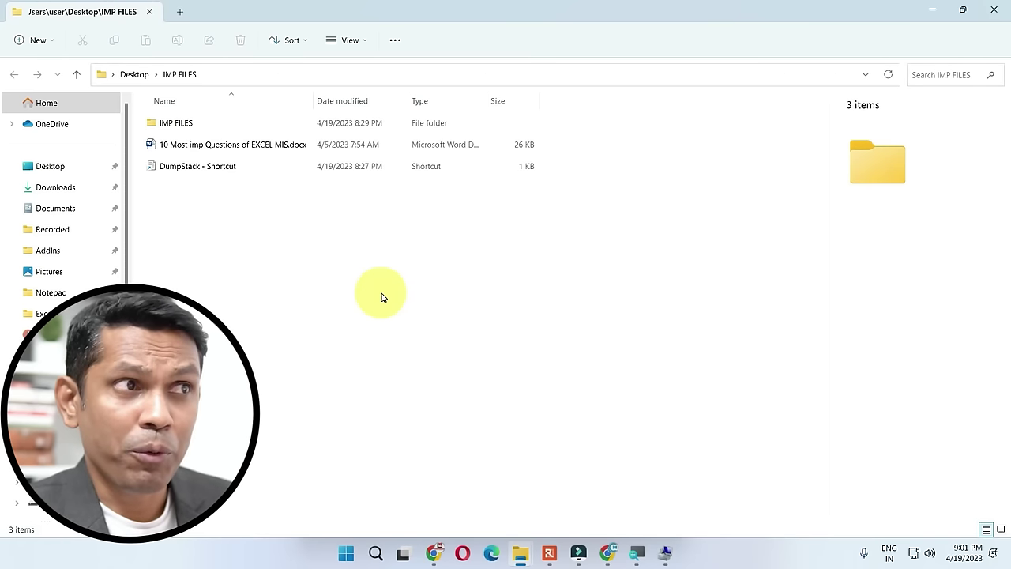
Show the Preview pane in the IMP FILES folder on the Desktop.
left_click(366, 43)
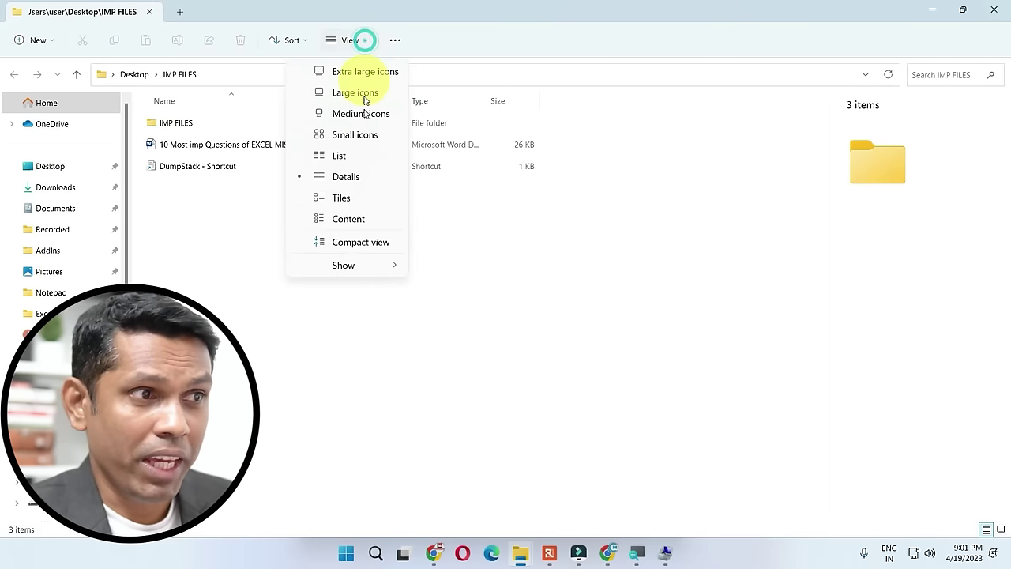
left_click(367, 266)
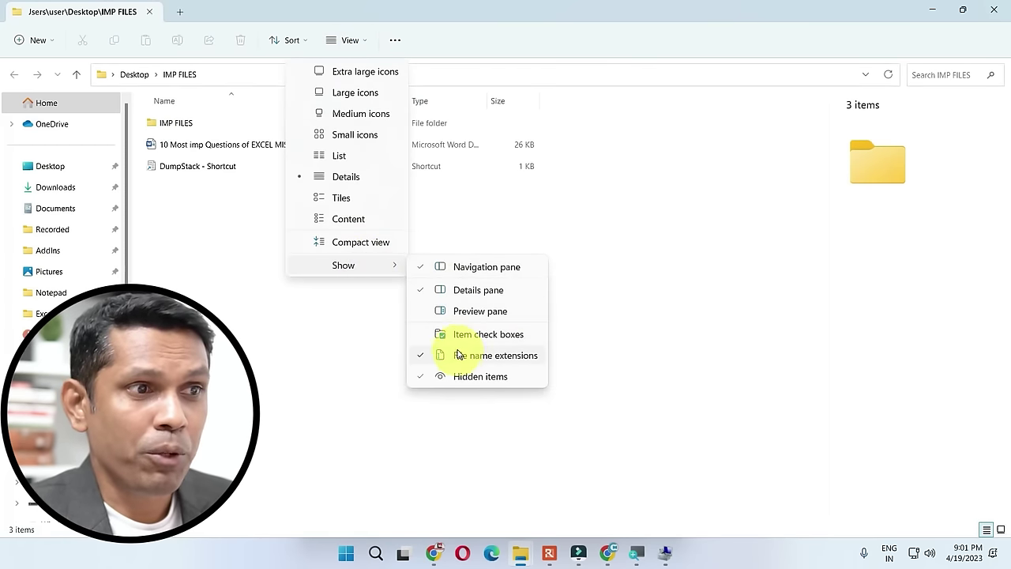
left_click(464, 311)
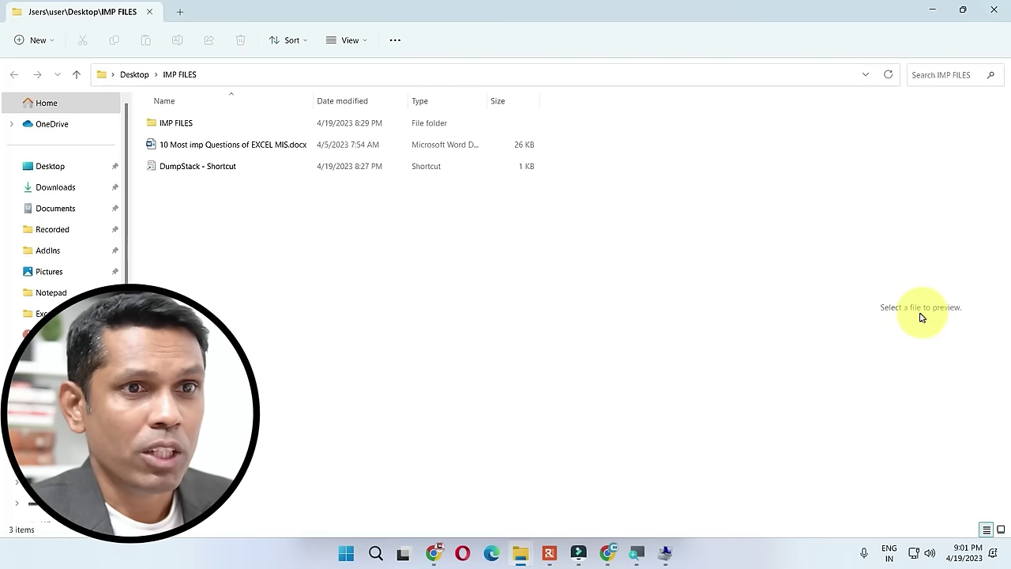
Preview the document "10 Most imp Questions of EXCEL MIS.docx" and skim its contents without opening it.
left_click(198, 146)
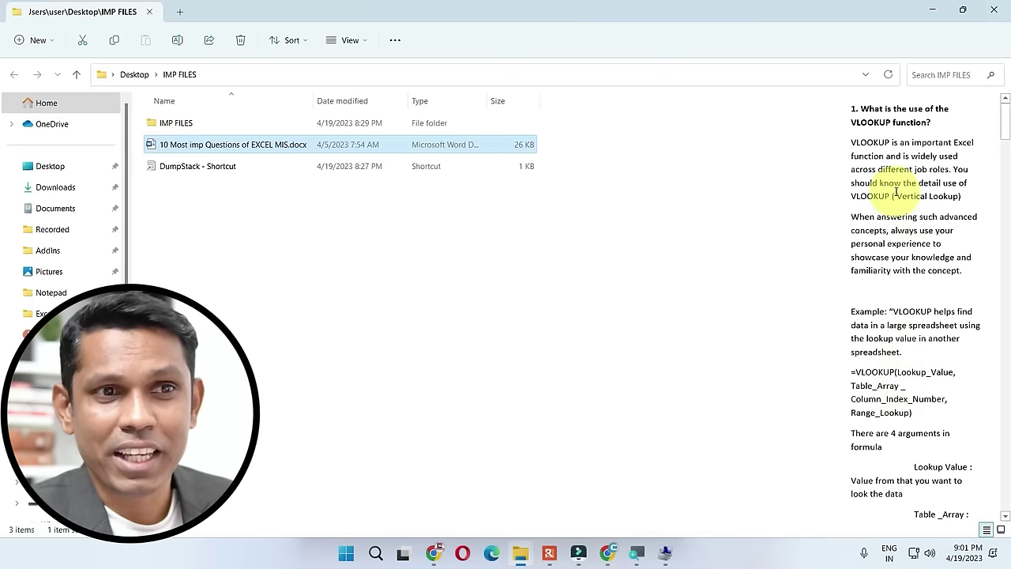
scroll(901, 426, "down", 3)
scroll(901, 427, "down", 15)
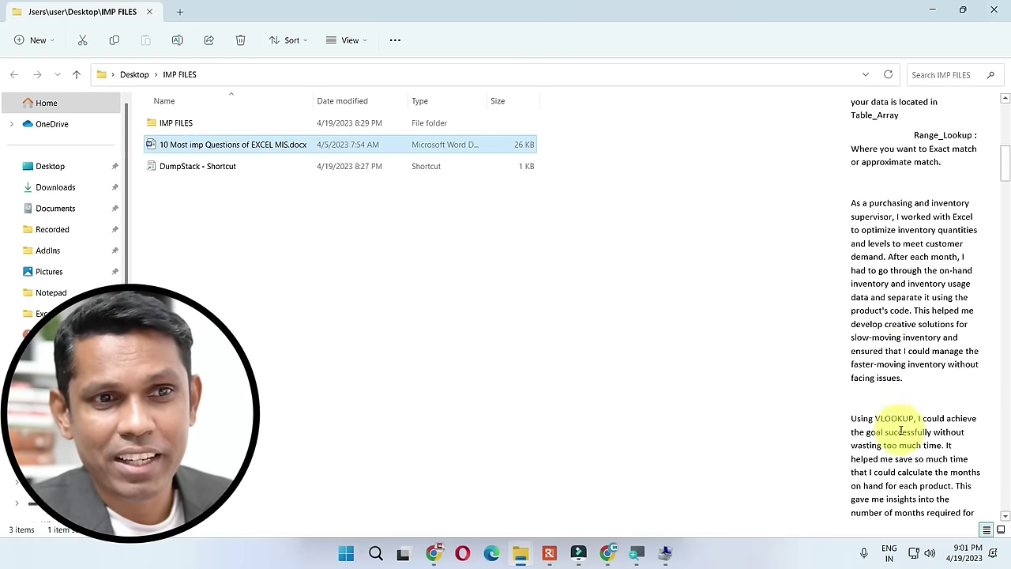
scroll(899, 428, "up", 10)
scroll(900, 428, "up", 9)
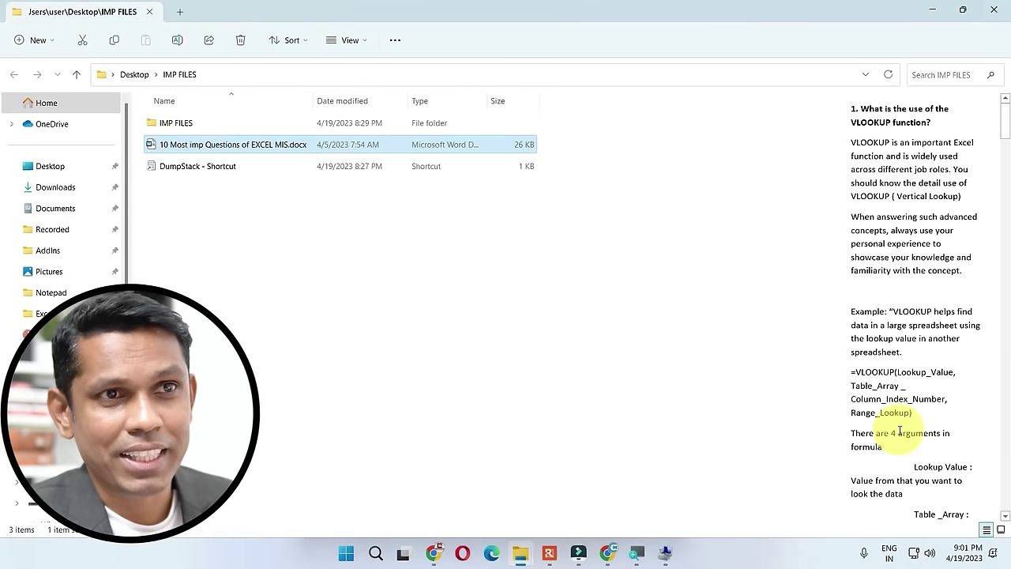
Replace the Preview pane with the Details pane to show the selected Word document's properties.
left_click(362, 41)
left_click(368, 265)
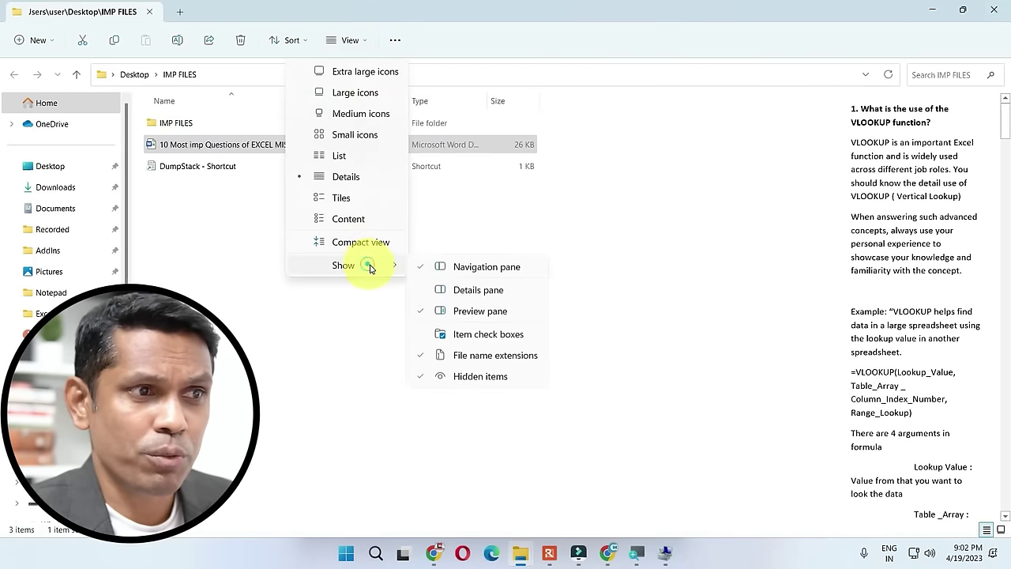
left_click(472, 291)
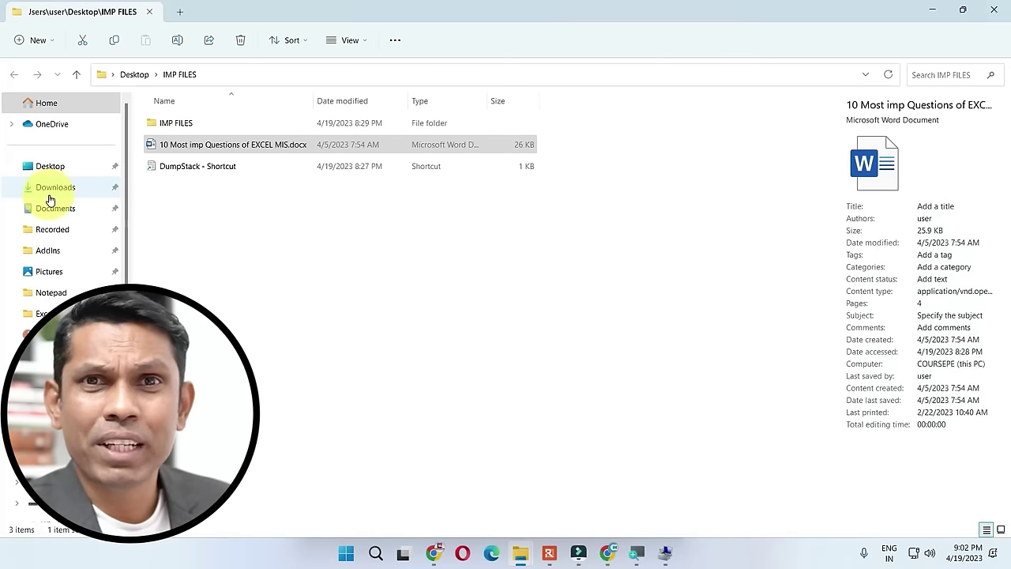
Go to the Downloads folder and sort its files by date modified.
left_click(50, 189)
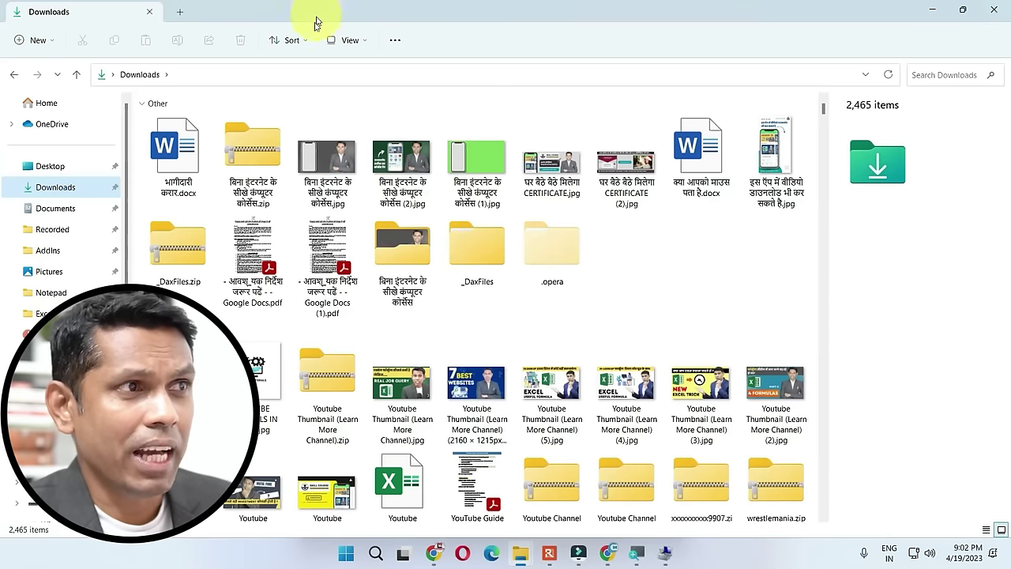
left_click(304, 43)
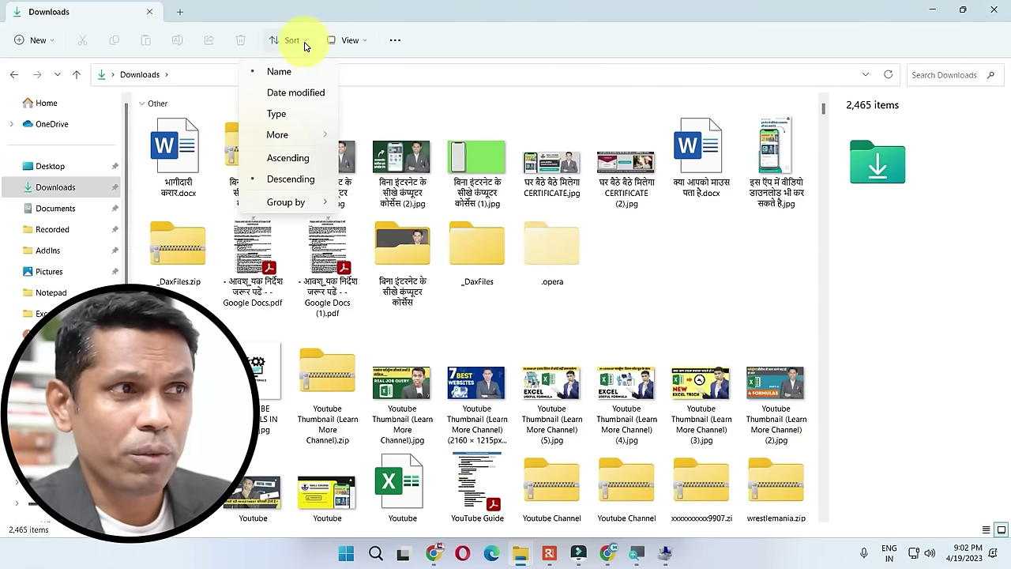
left_click(283, 94)
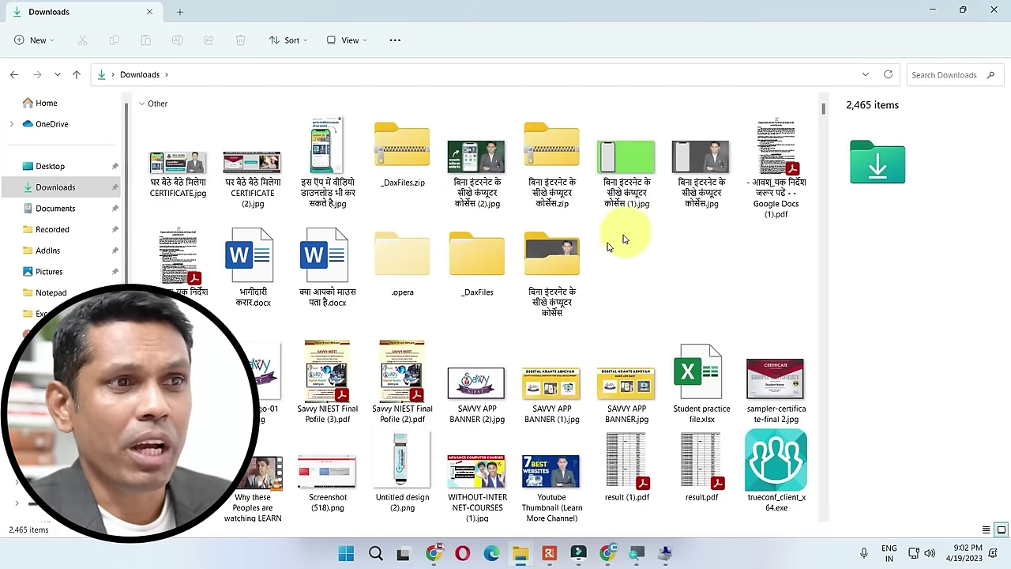
Group the Downloads files by type and look through the resulting groups.
left_click(308, 42)
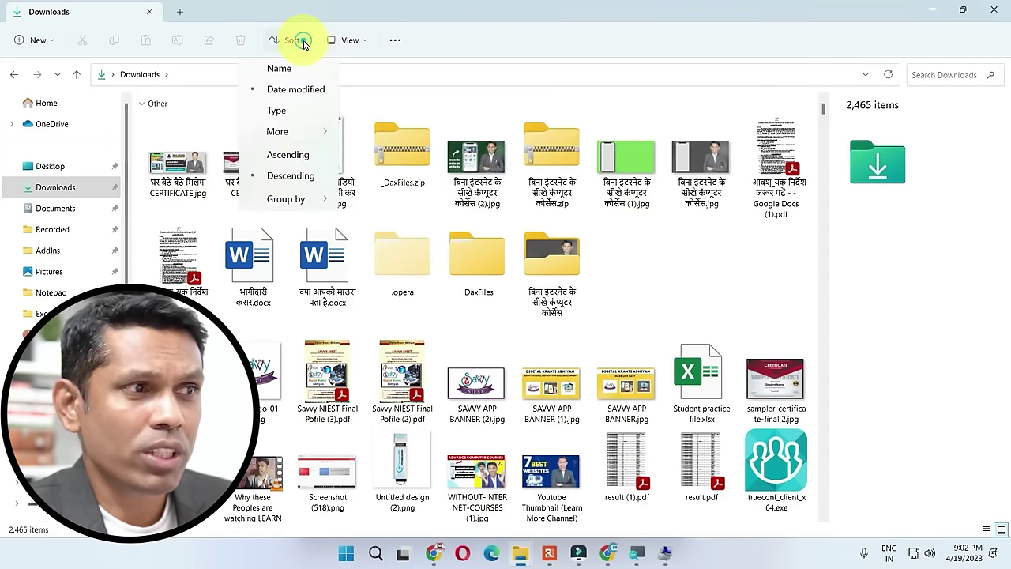
left_click(284, 201)
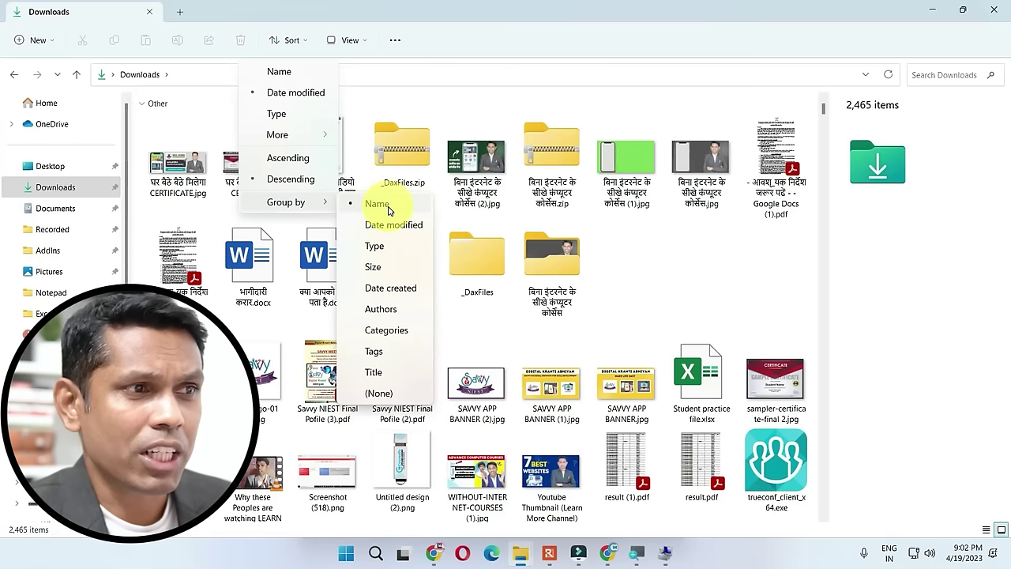
left_click(379, 254)
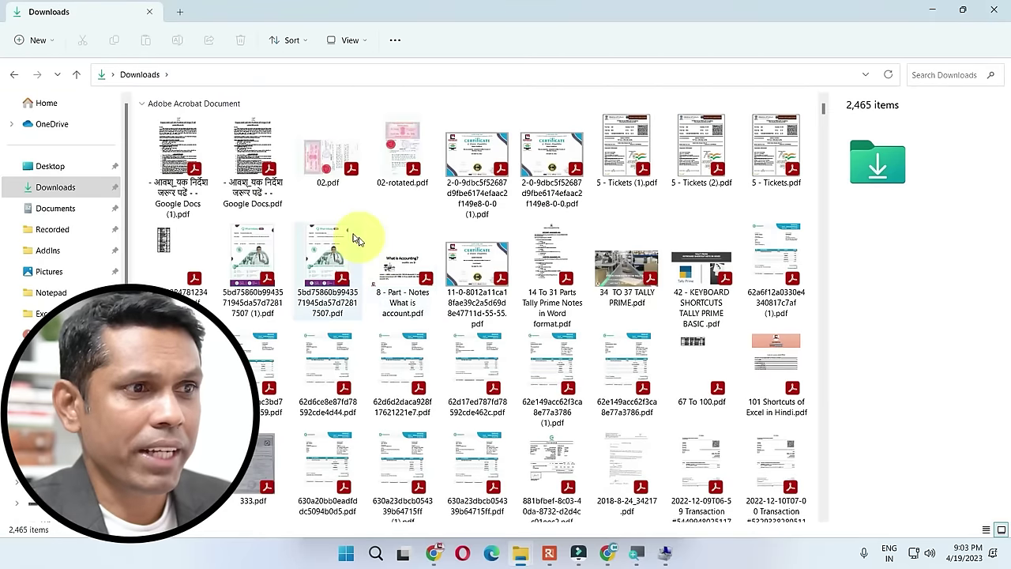
scroll(463, 190, "down", 15)
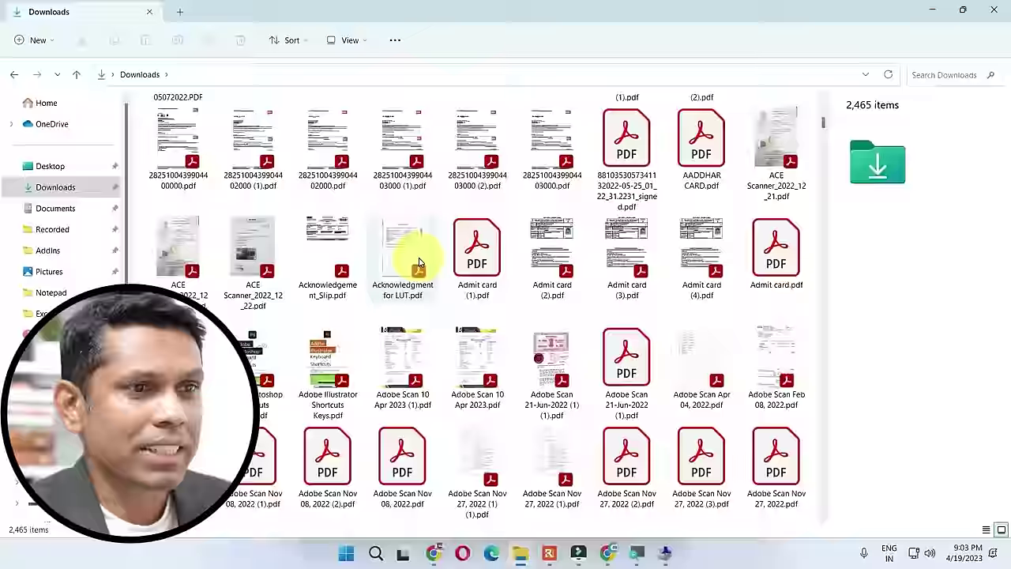
scroll(411, 265, "down", 20)
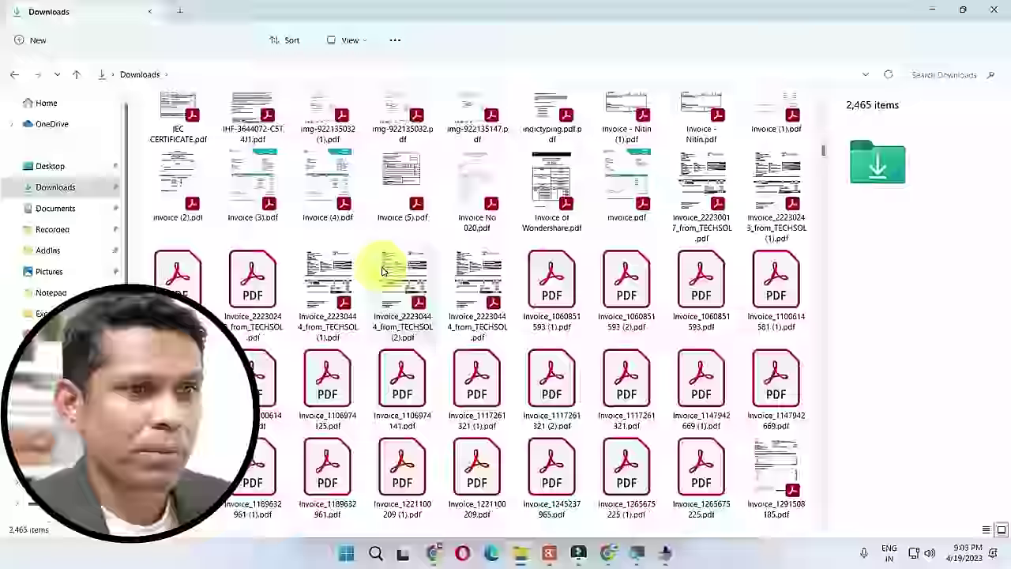
scroll(378, 270, "down", 20)
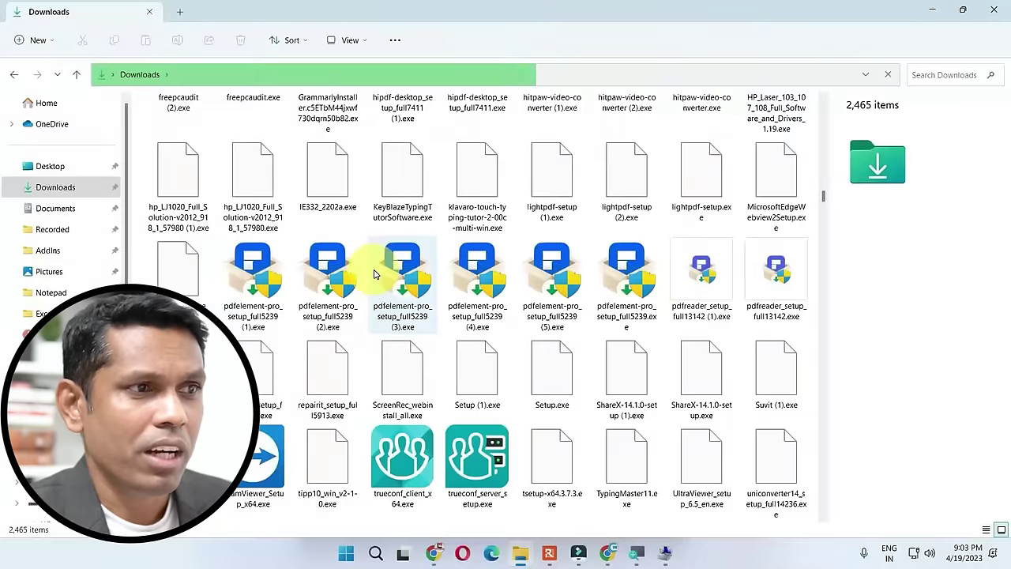
Sort the files inside the type groups of the Downloads folder by date modified.
scroll(395, 285, "down", 10)
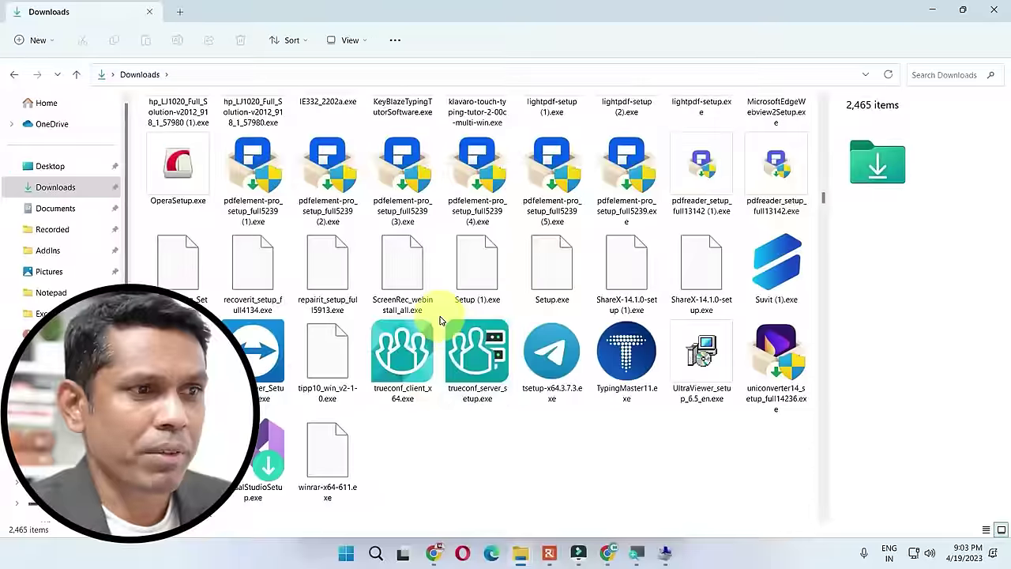
scroll(421, 308, "down", 15)
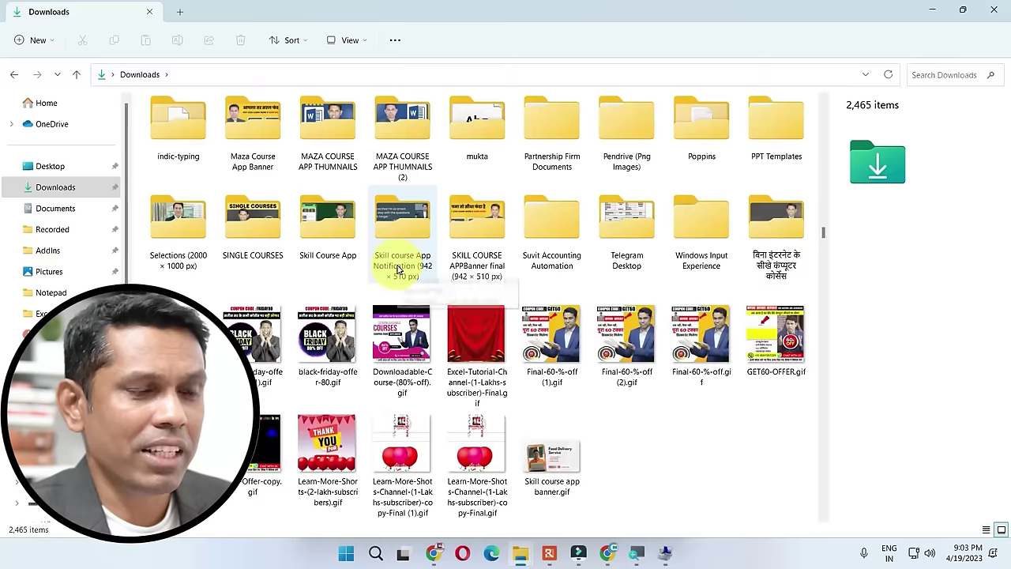
scroll(463, 380, "up", 10)
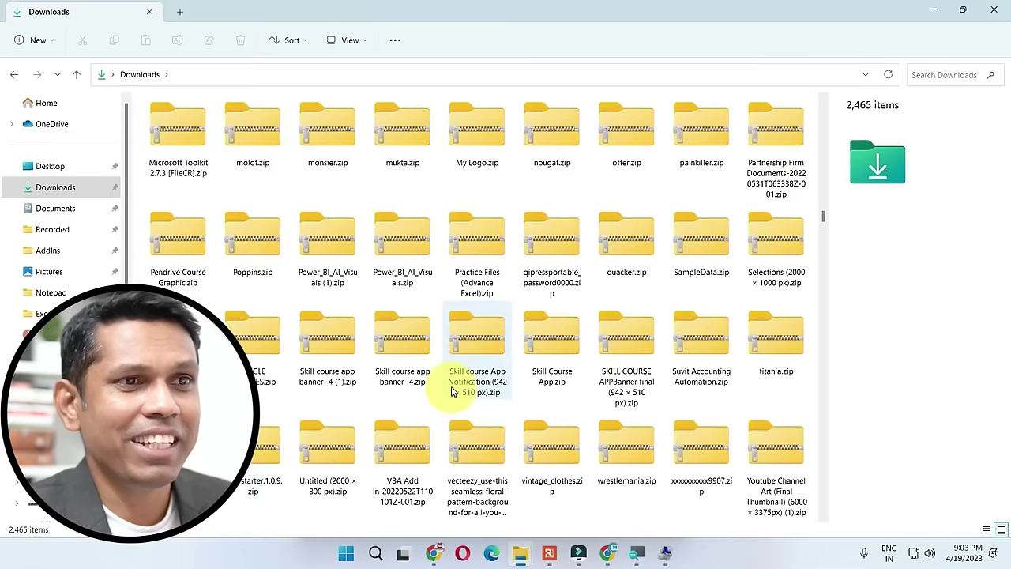
scroll(470, 377, "up", 20)
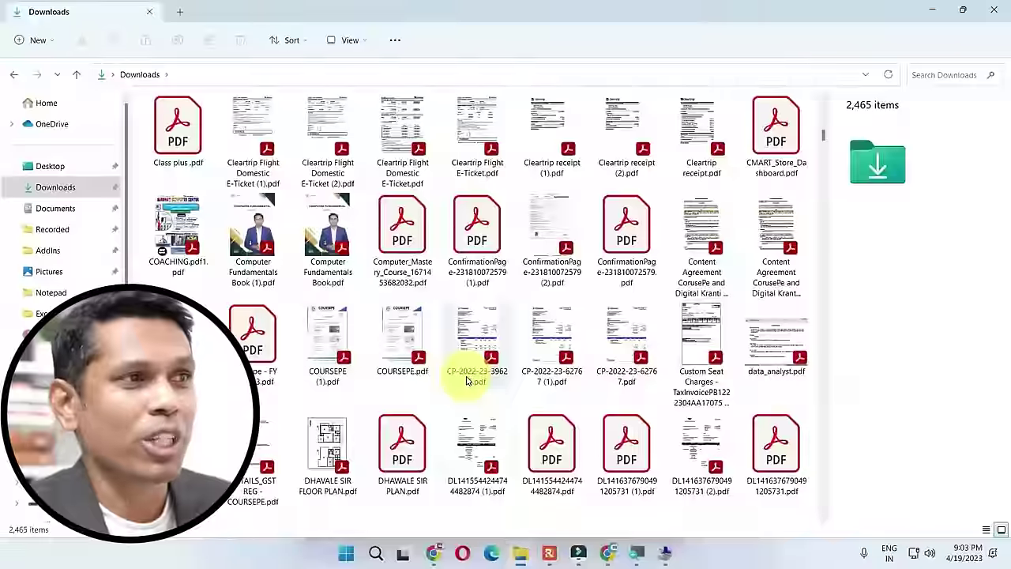
left_click(293, 44)
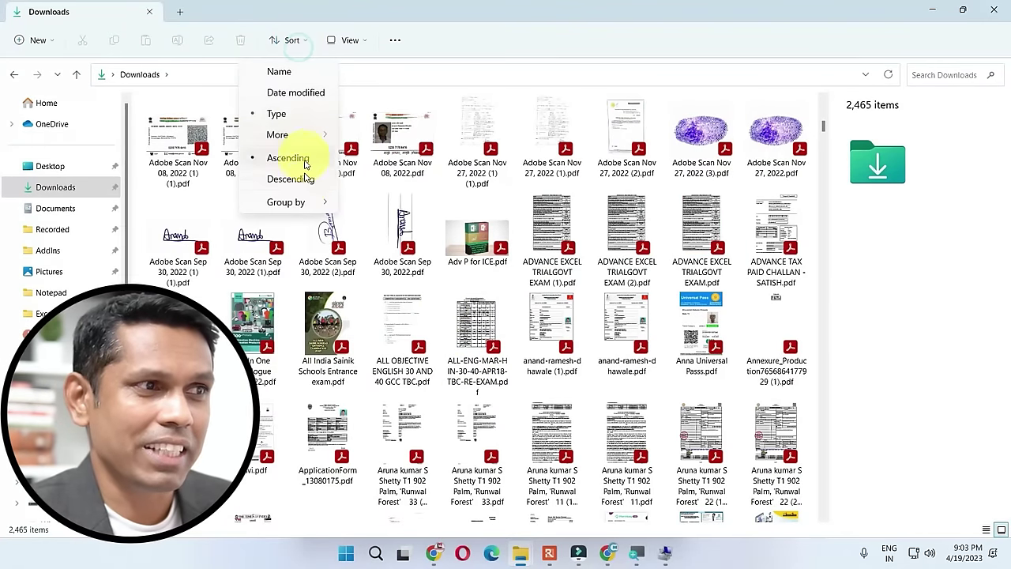
mouse_move(330, 202)
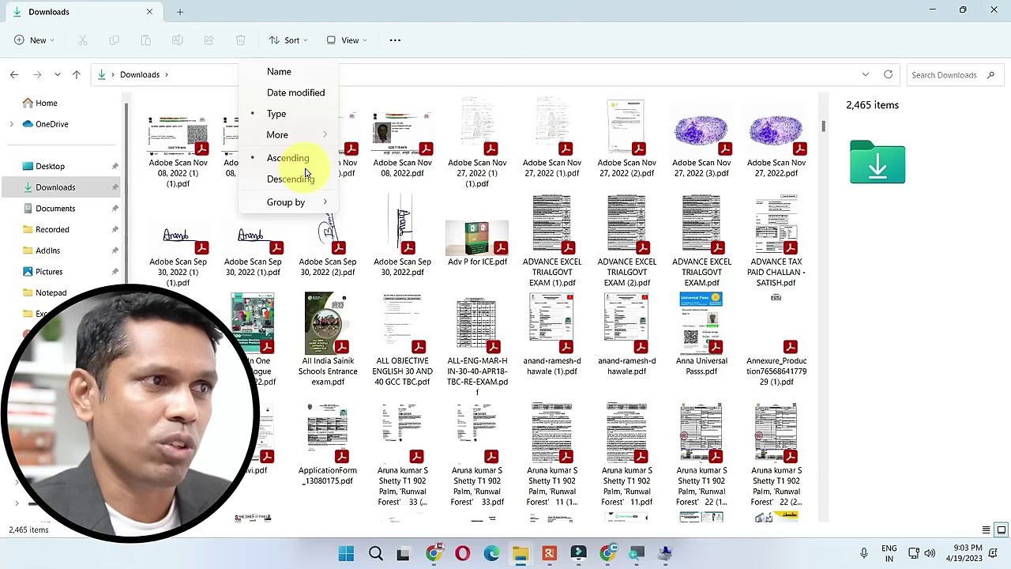
left_click(308, 94)
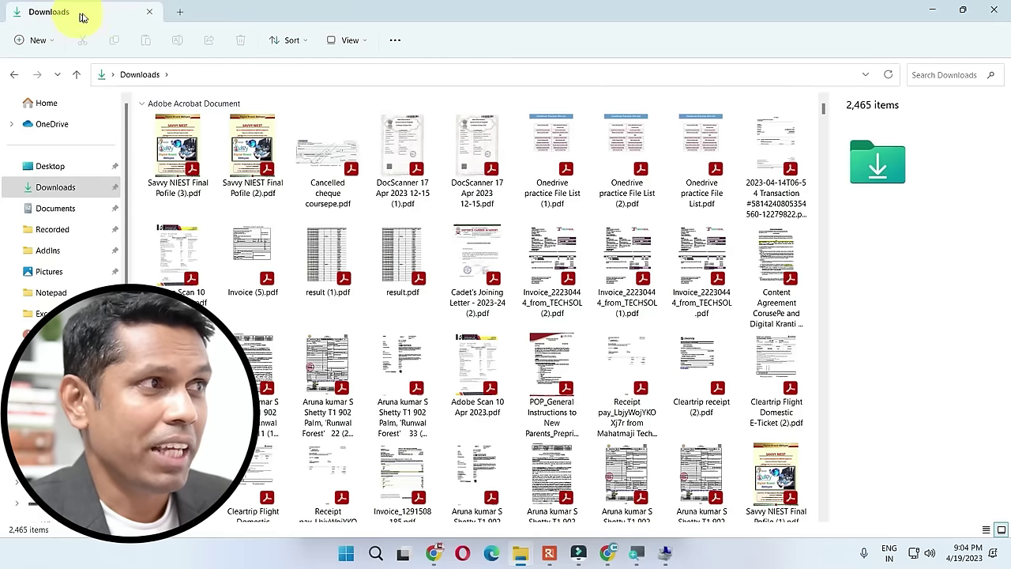
Add two new tabs beside the Downloads tab and go to the Excel Files folder in the last one.
left_click(180, 17)
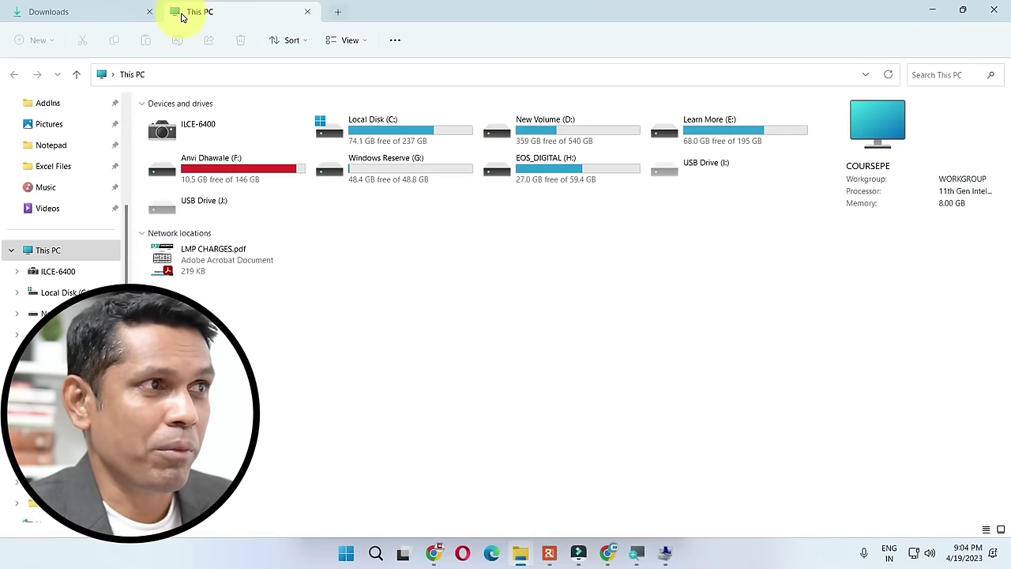
left_click(339, 16)
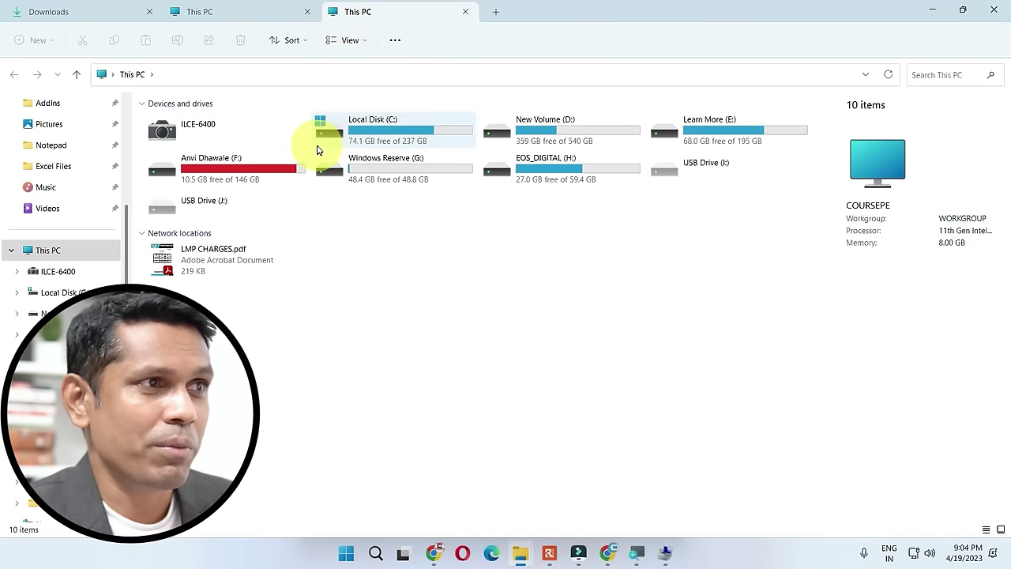
scroll(15, 198, "up", 1)
left_click(46, 187)
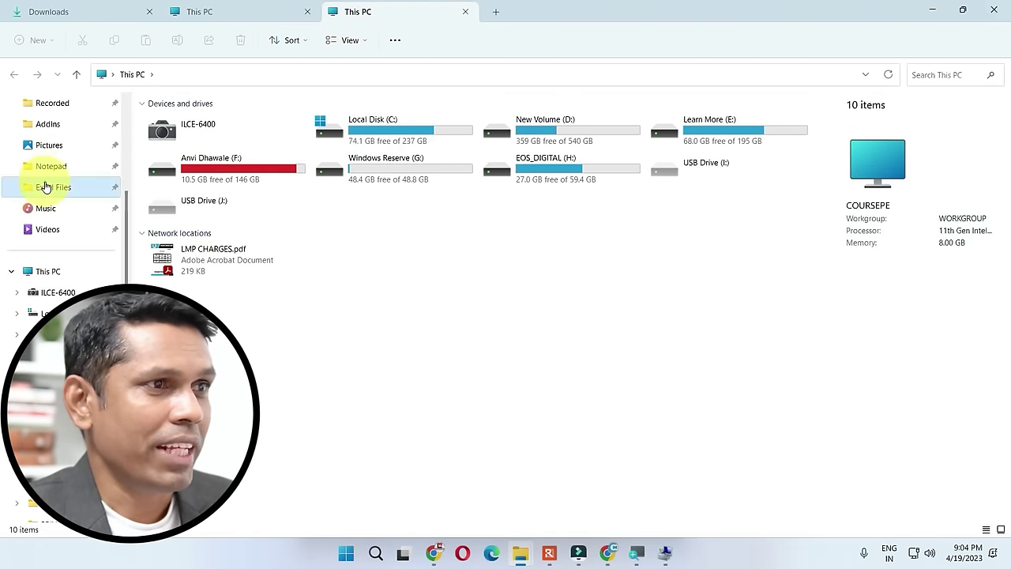
Show the Documents folder in the middle This PC tab.
left_click(255, 15)
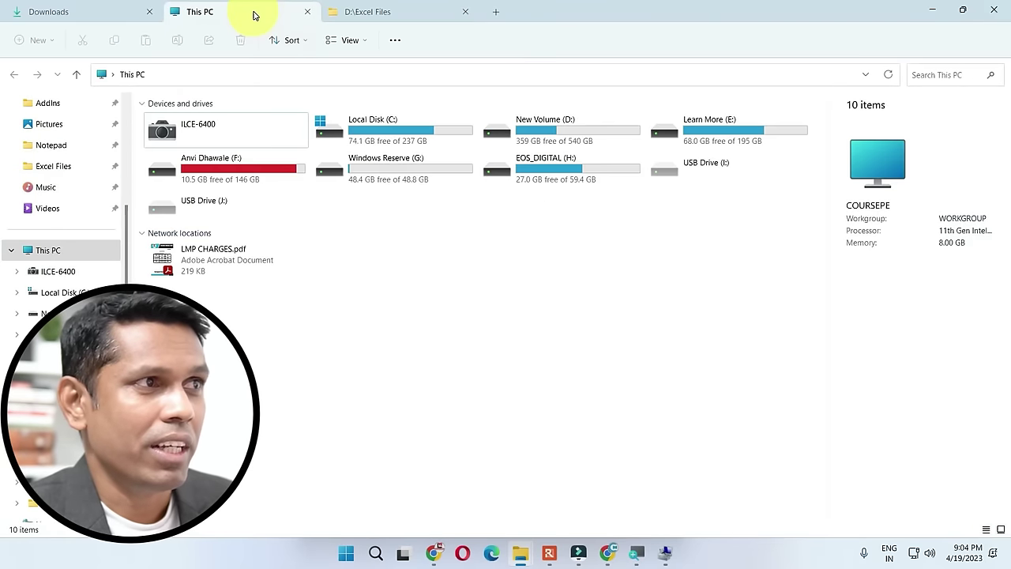
scroll(60, 212, "up", 2)
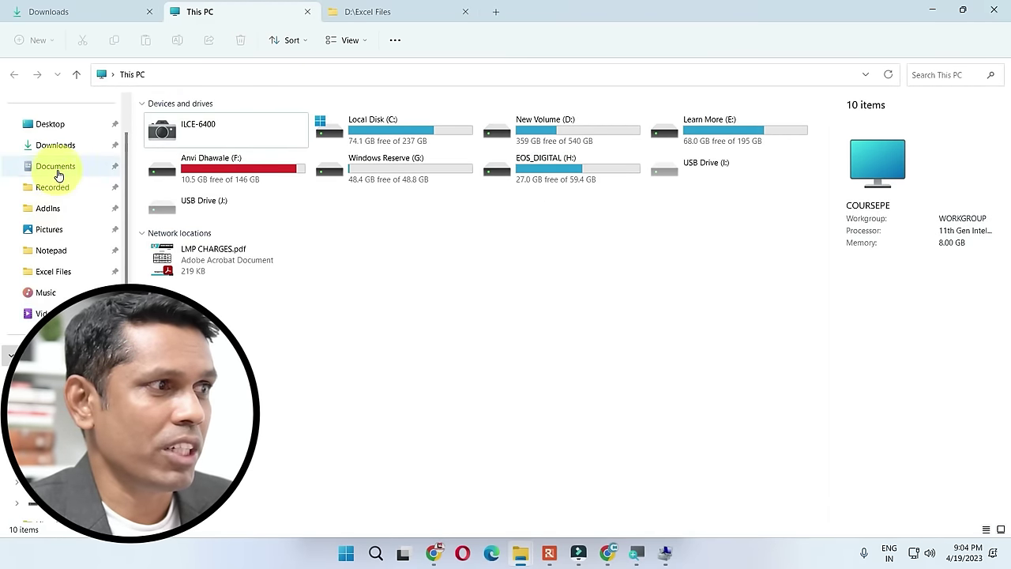
left_click(57, 166)
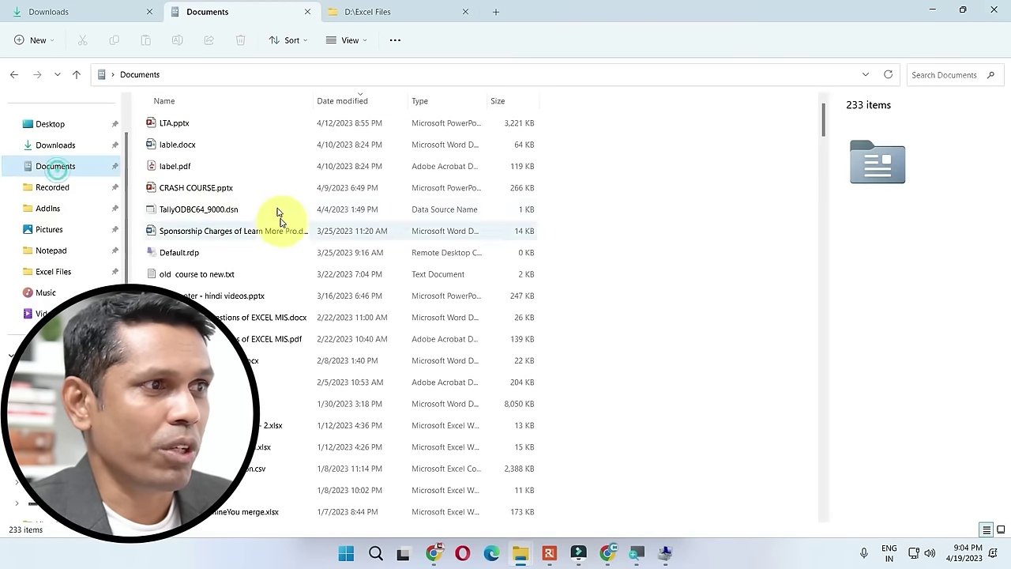
Switch back and forth between the Downloads, Documents and Excel Files tabs to view each folder.
left_click(382, 12)
left_click(240, 14)
left_click(110, 11)
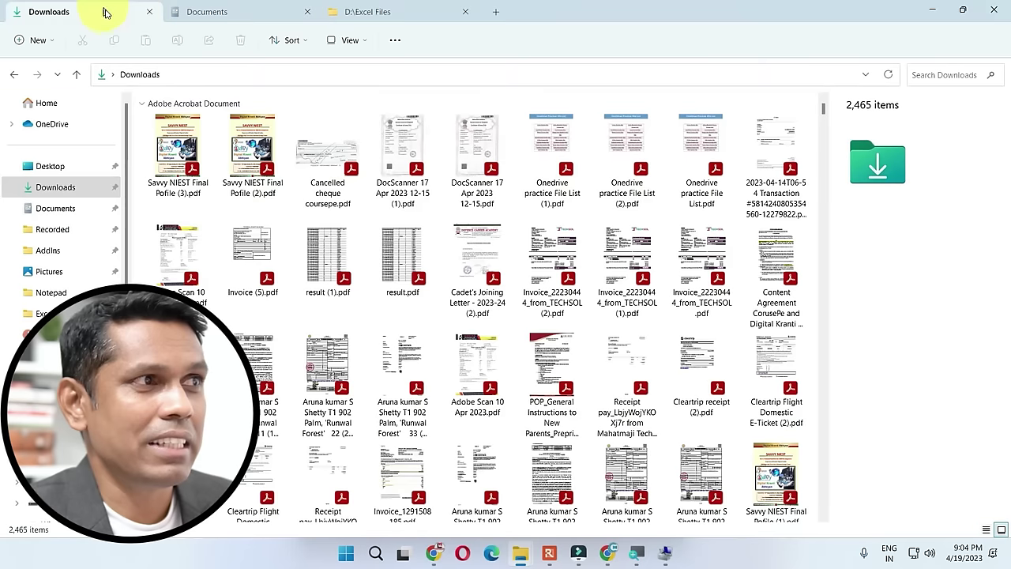
left_click(229, 12)
left_click(391, 12)
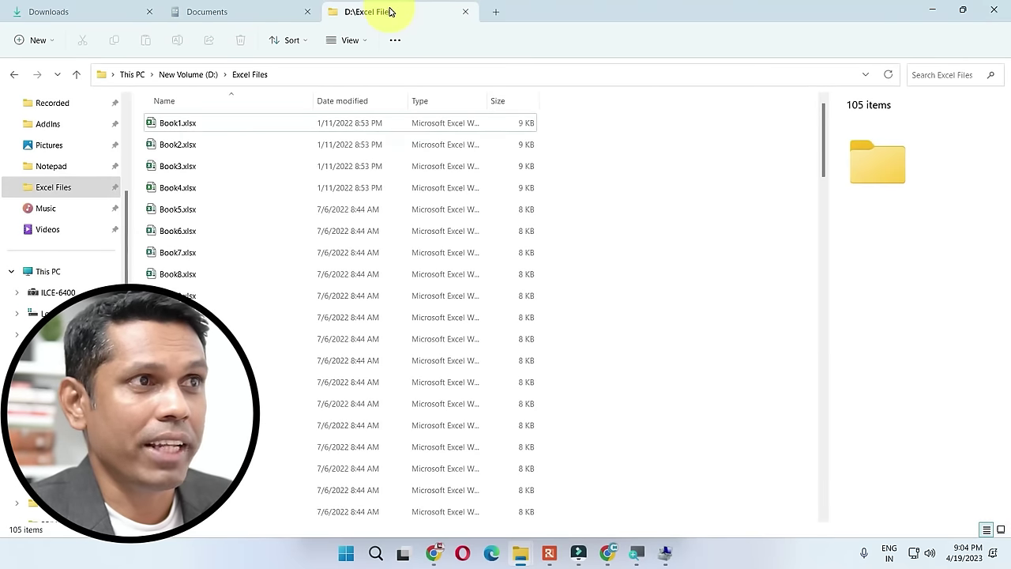
left_click(256, 15)
left_click(87, 17)
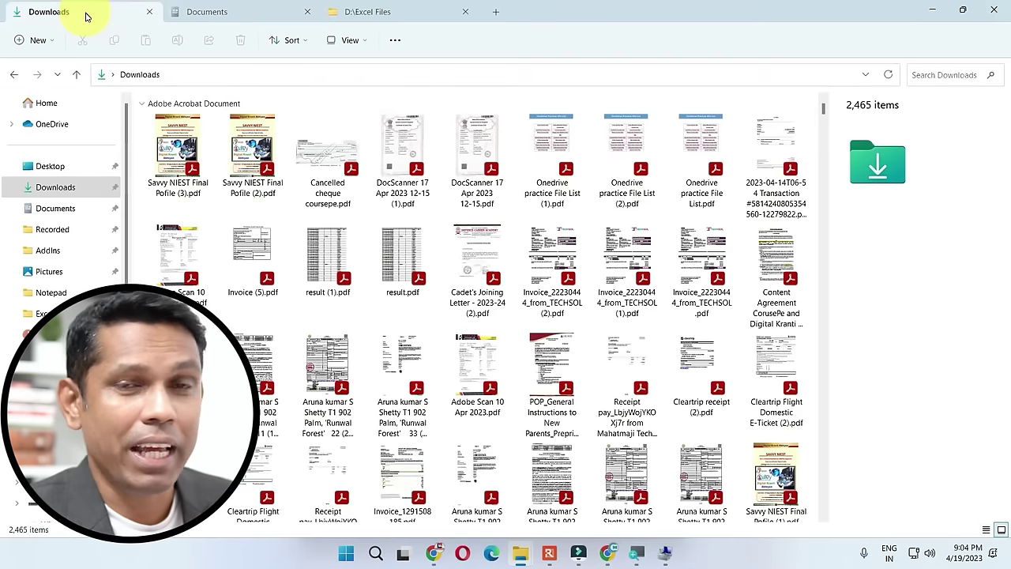
left_click(204, 16)
left_click(364, 11)
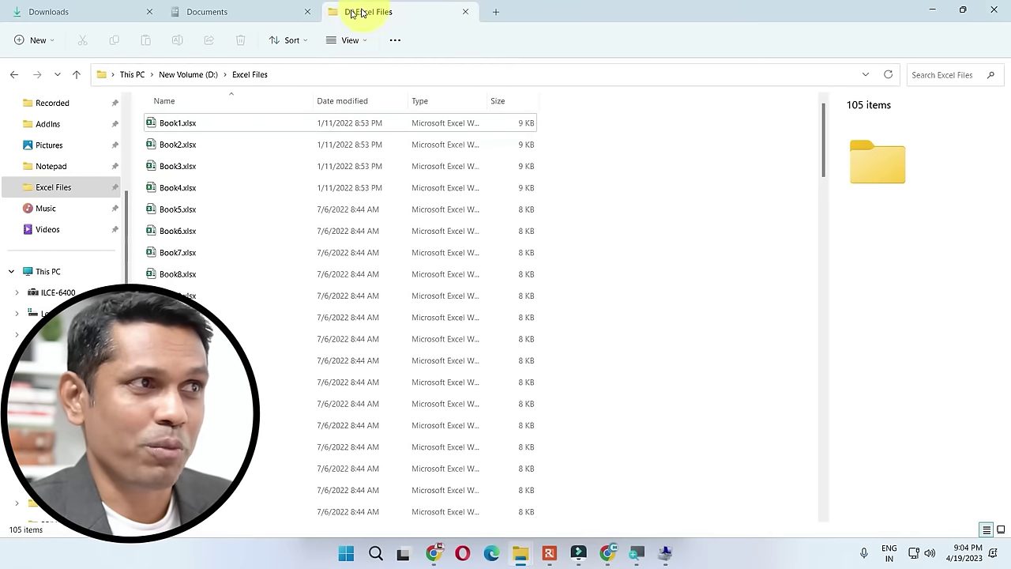
Close the Documents tab and stay on the Excel Files tab.
left_click(265, 16)
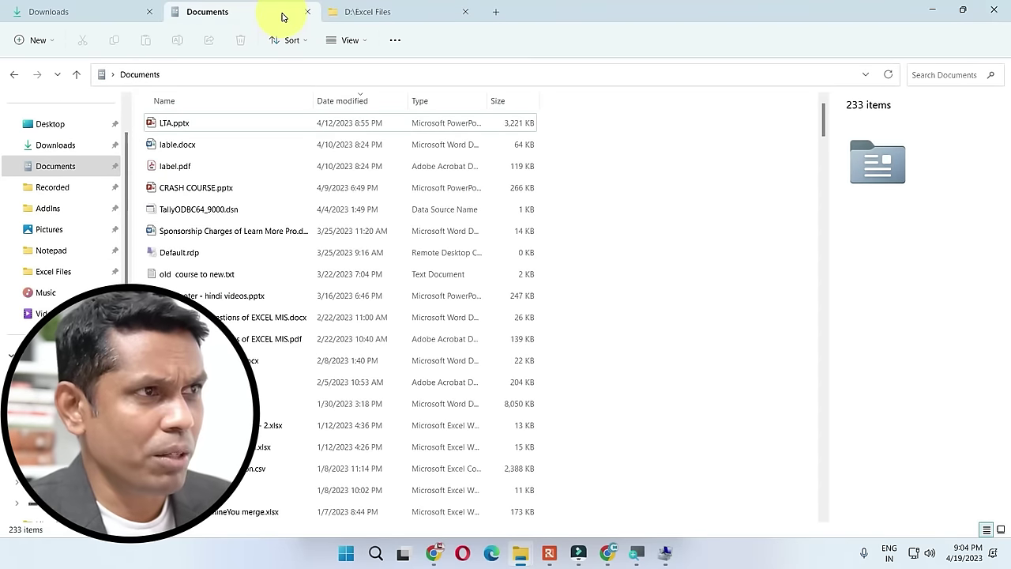
middle_click(281, 16)
left_click(269, 16)
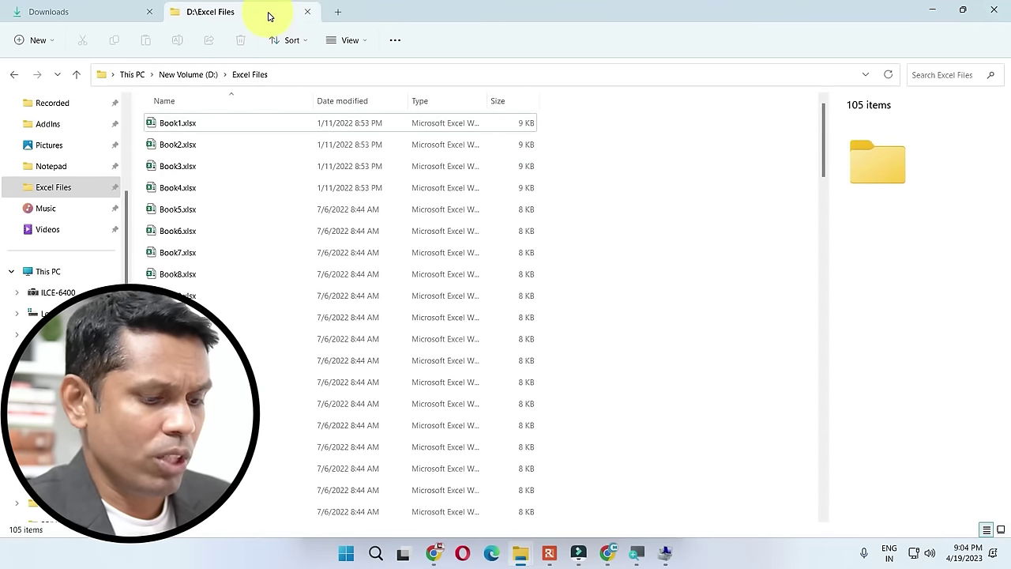
Add two more tabs after Excel Files and switch to the first of them.
key("ctrl+t")
key("ctrl+t")
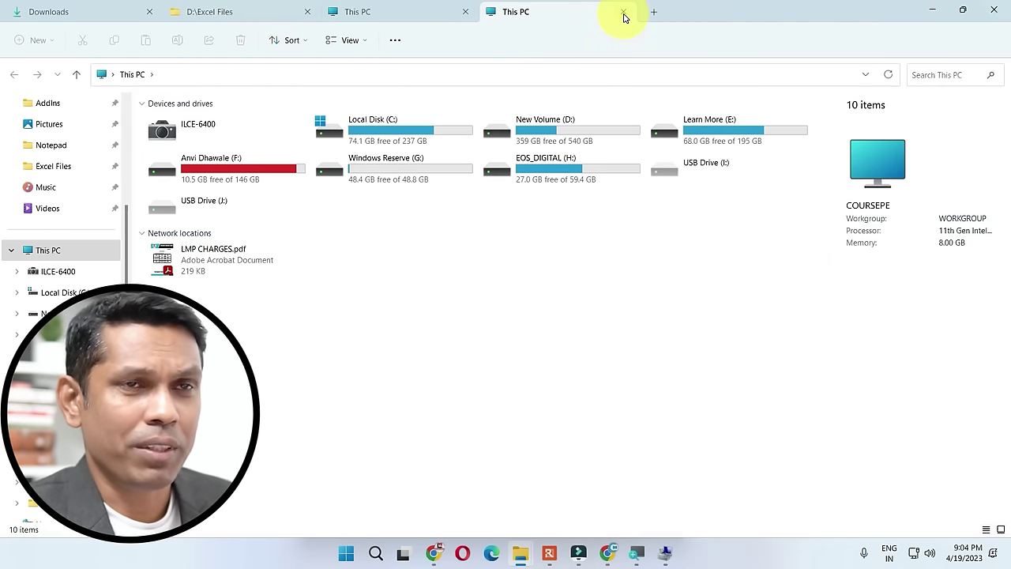
left_click(412, 10)
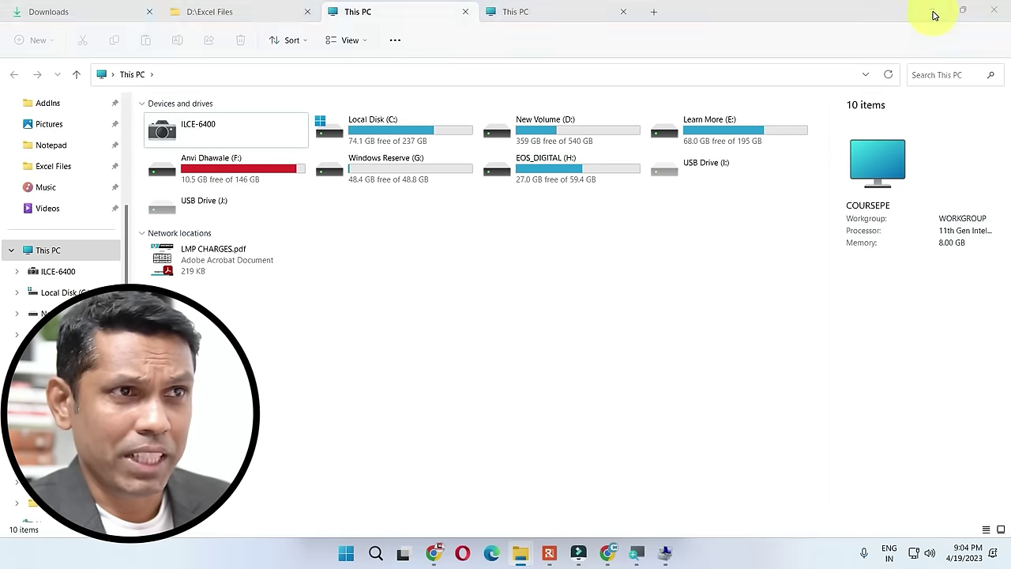
Clear the tabbed window and the Bills window off the desktop and open the IMP FILES folder.
left_click(933, 12)
left_click(933, 13)
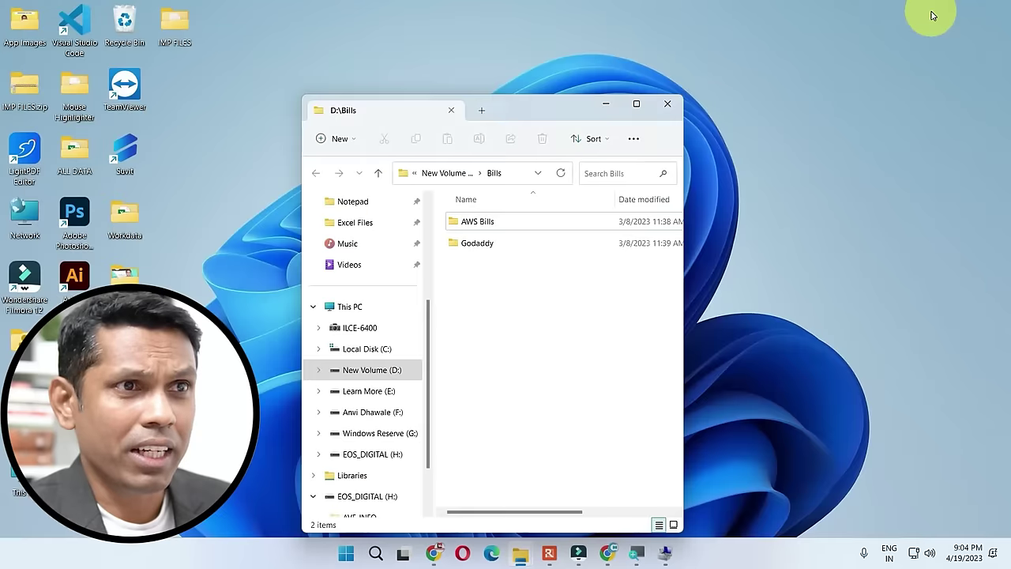
left_click(668, 103)
double_click(187, 35)
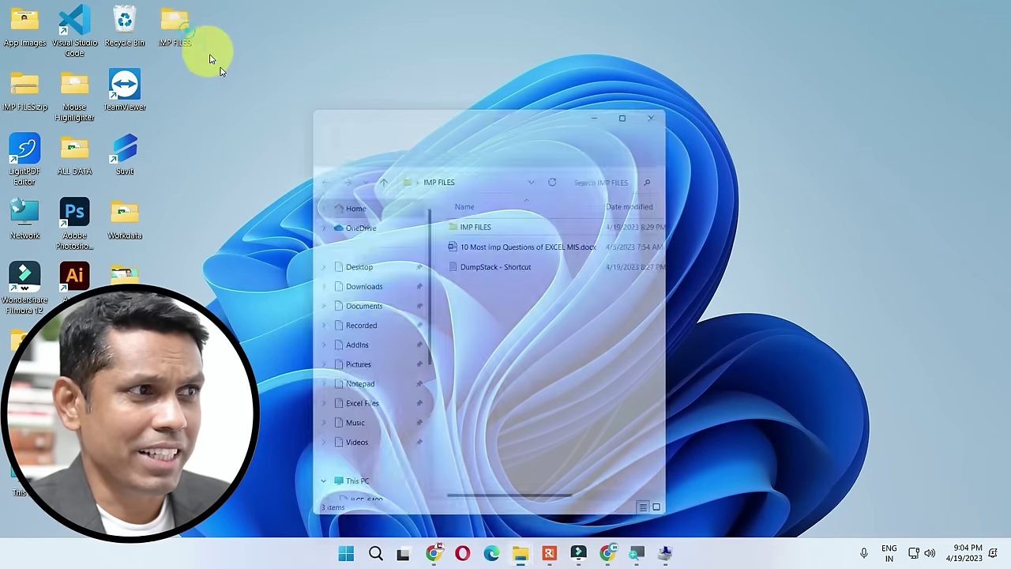
Request permanent deletion of "10 Most imp Questions of EXCEL MIS.docx", cancel it, and send the file to the Recycle Bin instead.
left_click(514, 268)
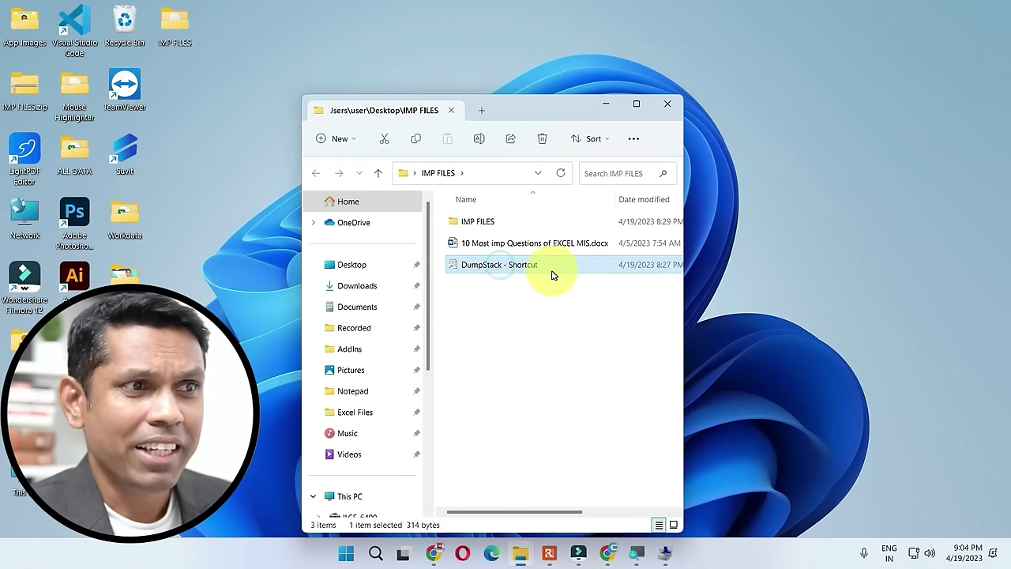
left_click(508, 243)
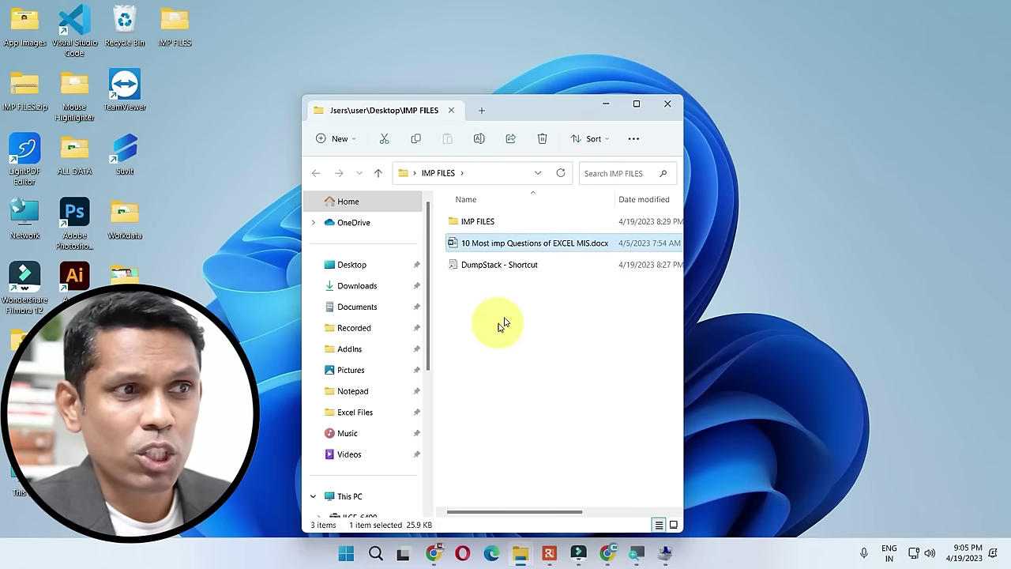
key("shift+Delete")
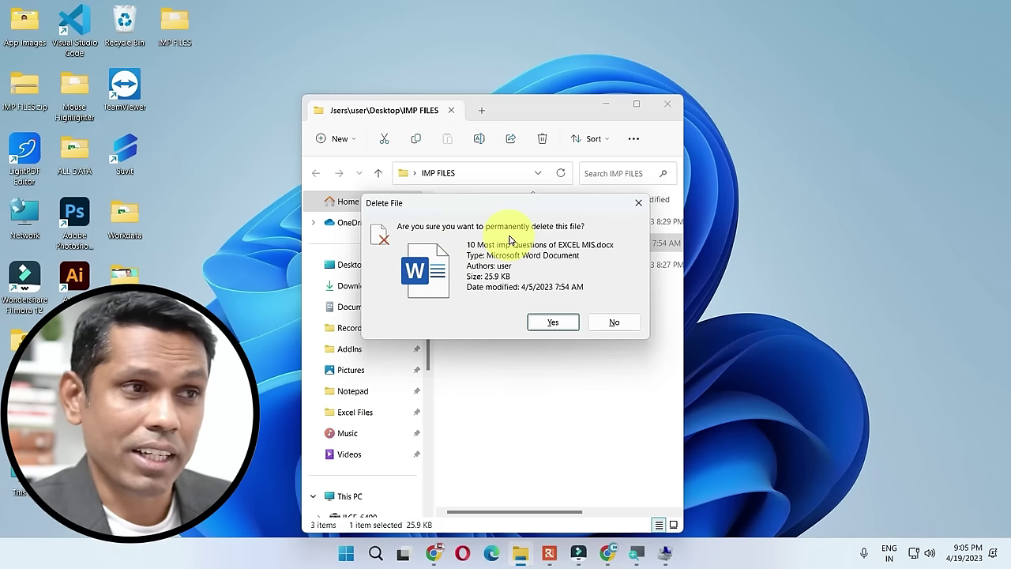
key("Escape")
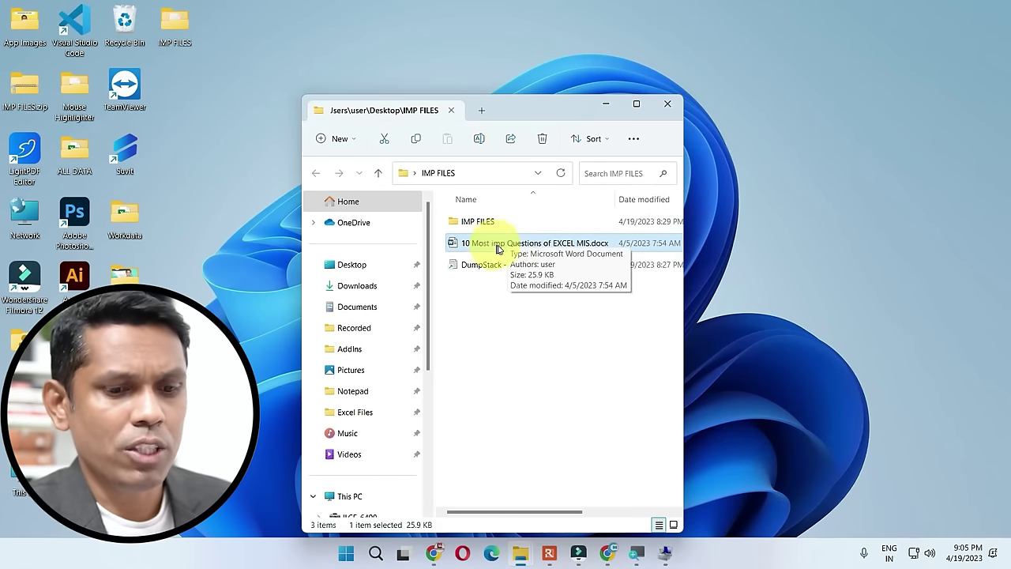
key("Delete")
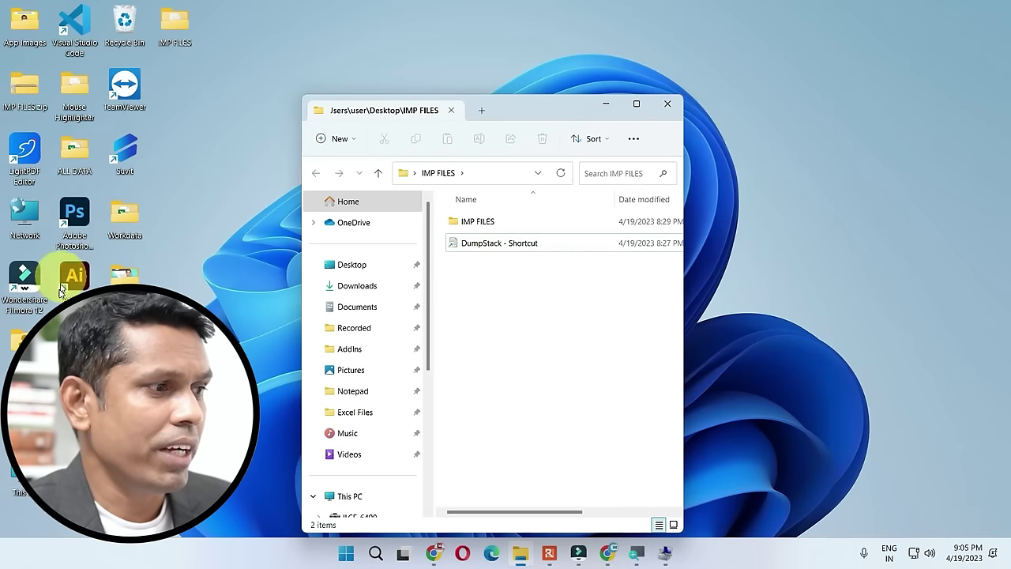
Restore "10 Most imp Questions of EXCEL MIS.docx" from the Recycle Bin and close the Recycle Bin window.
double_click(124, 19)
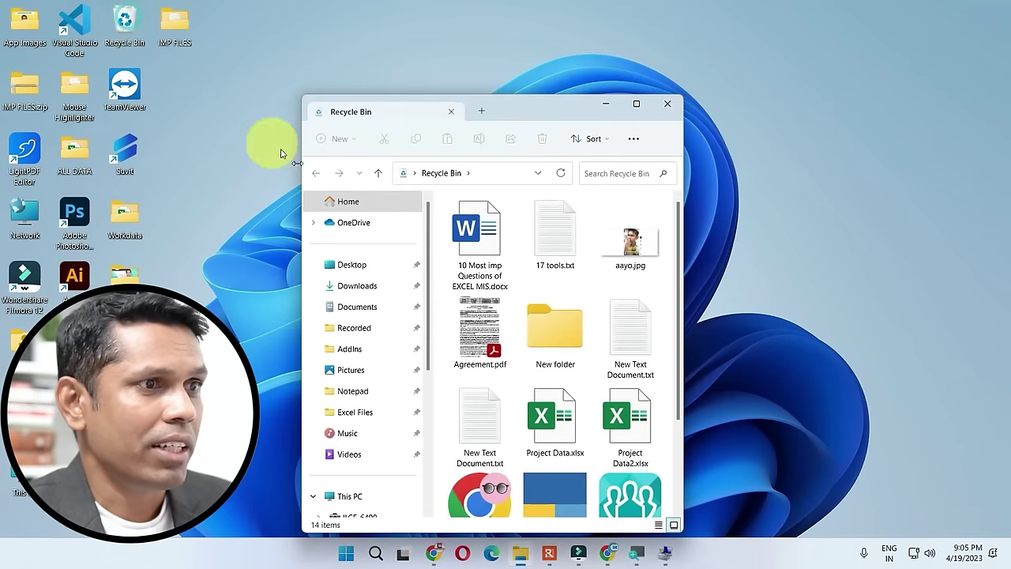
left_click(635, 104)
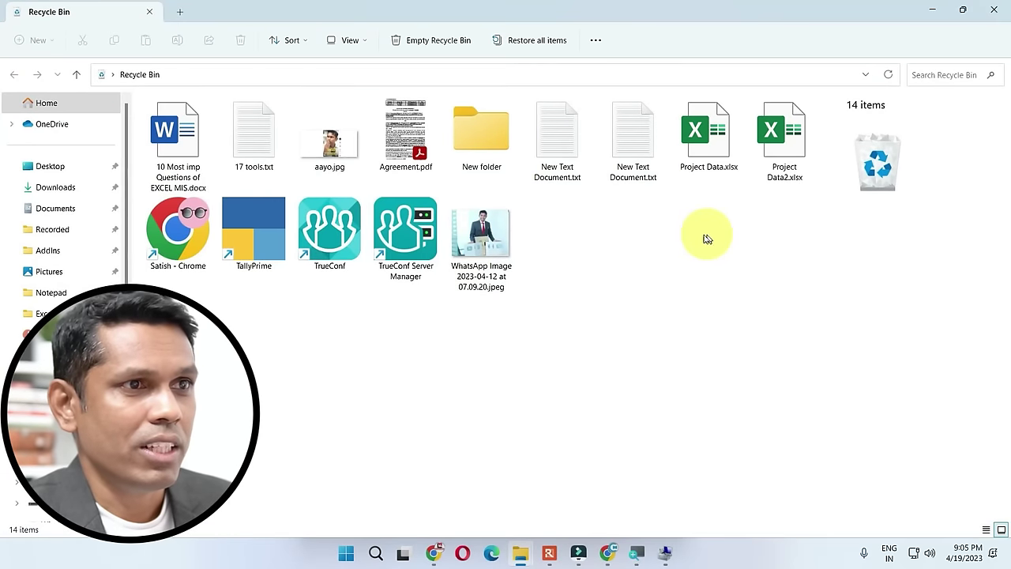
left_click(180, 155)
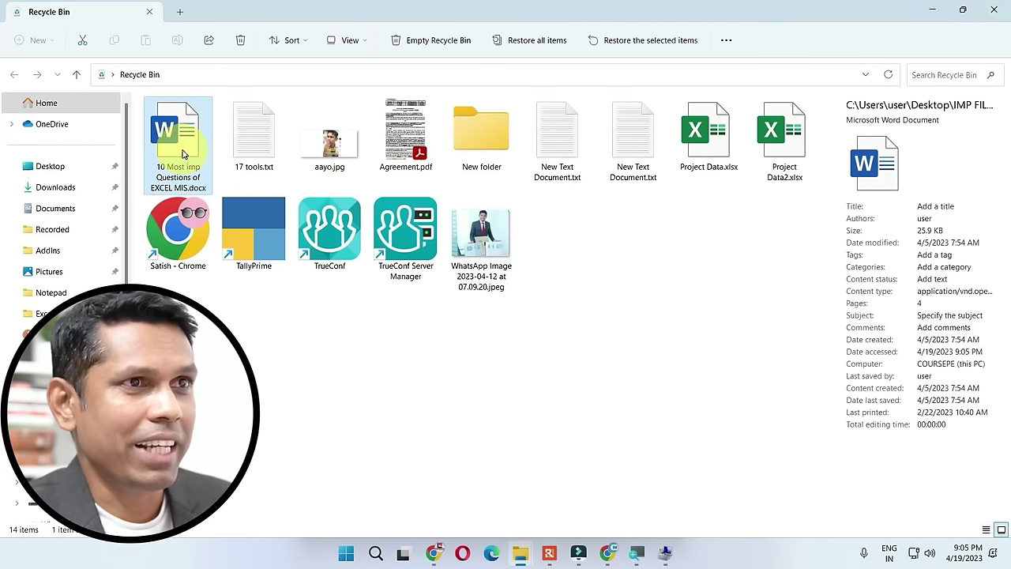
left_click(653, 46)
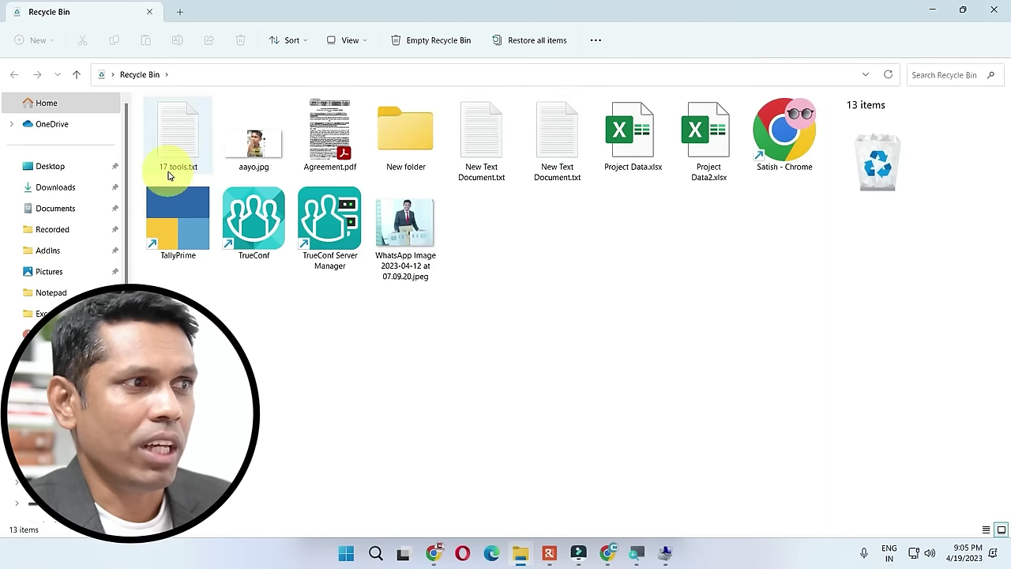
left_click(993, 10)
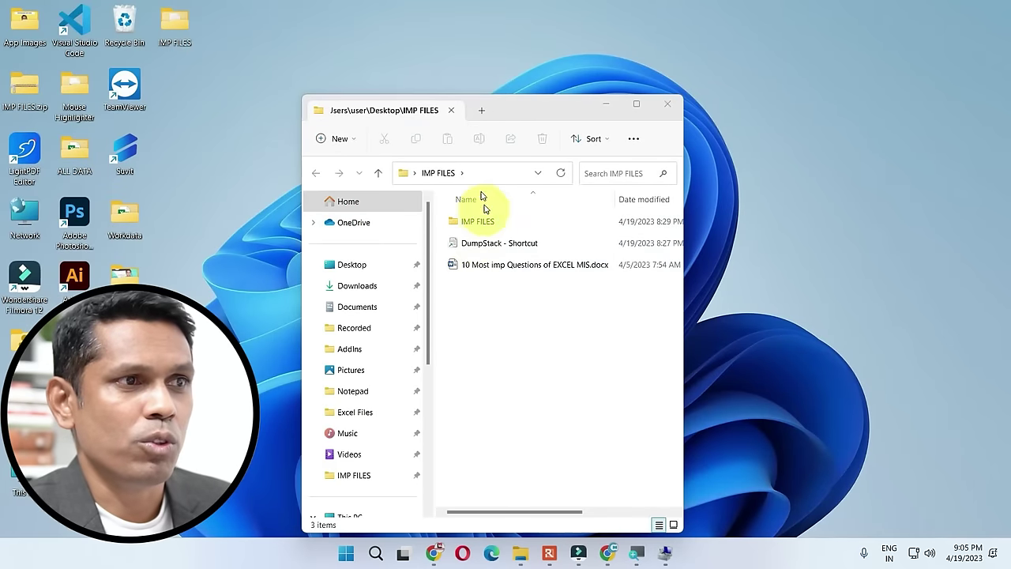
Request permanent deletion of "10 Most imp Questions of EXCEL MIS.docx" from the IMP FILES folder.
left_click(496, 273)
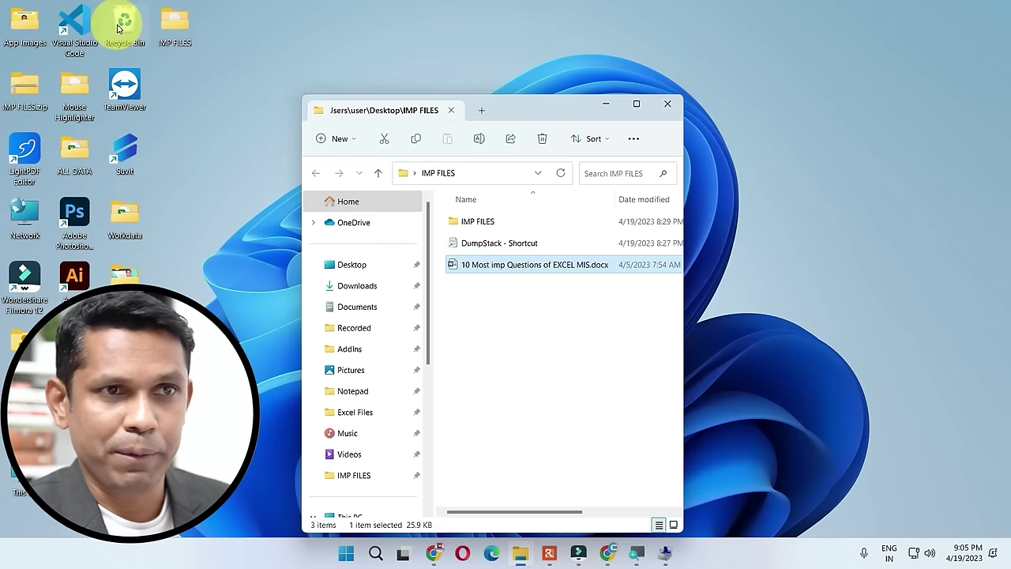
key("shift+Delete")
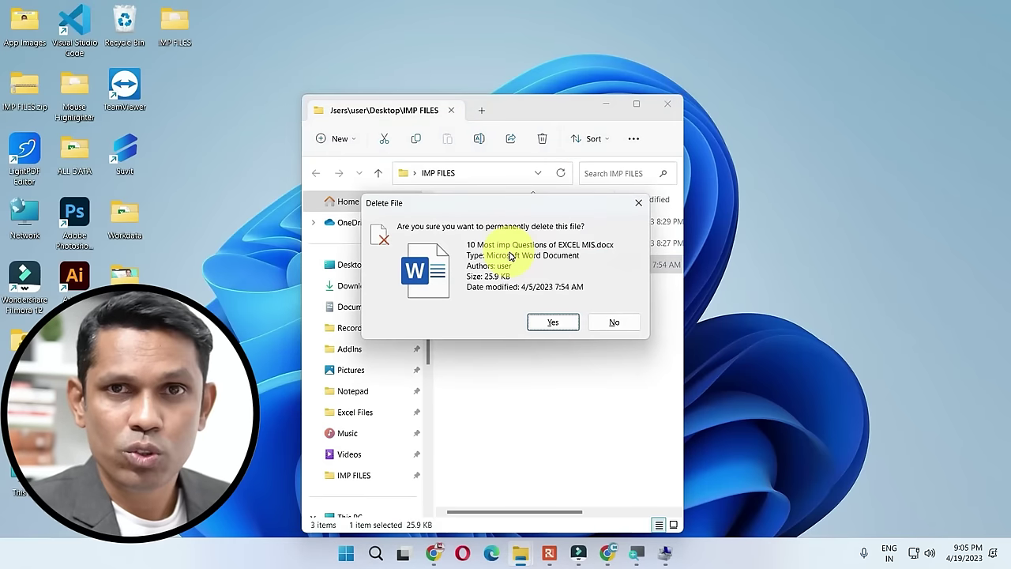
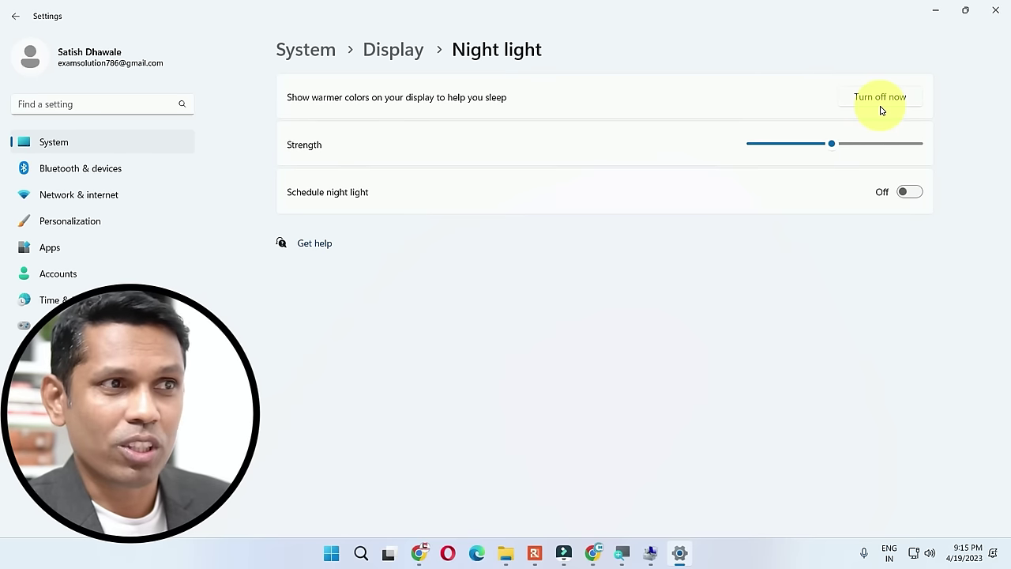
Turn on scheduling for the display's night light.
left_click(905, 193)
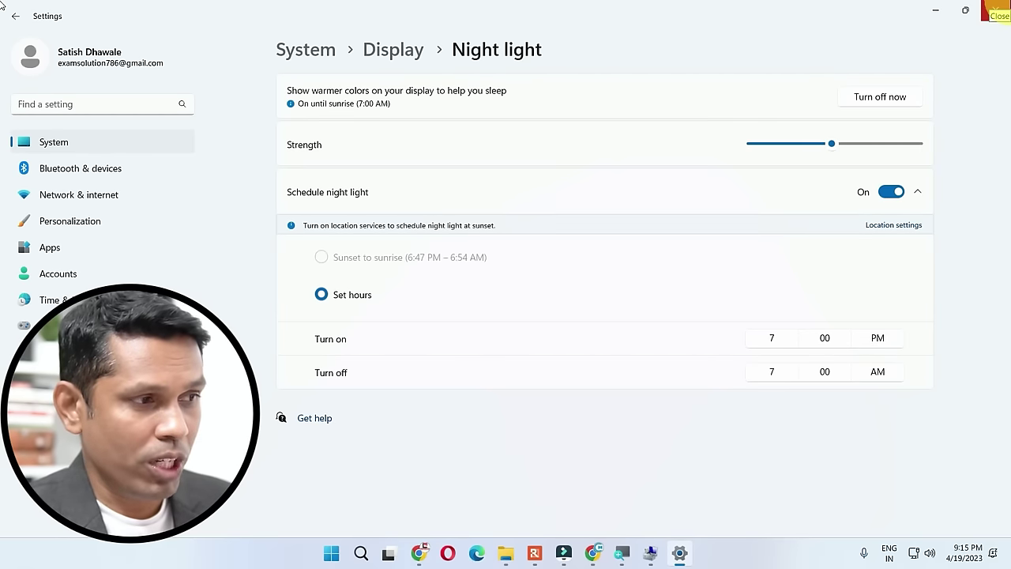
Open Control Panel with the Run command "control" and open the Balanced plan's settings in Power Options.
key("super+r")
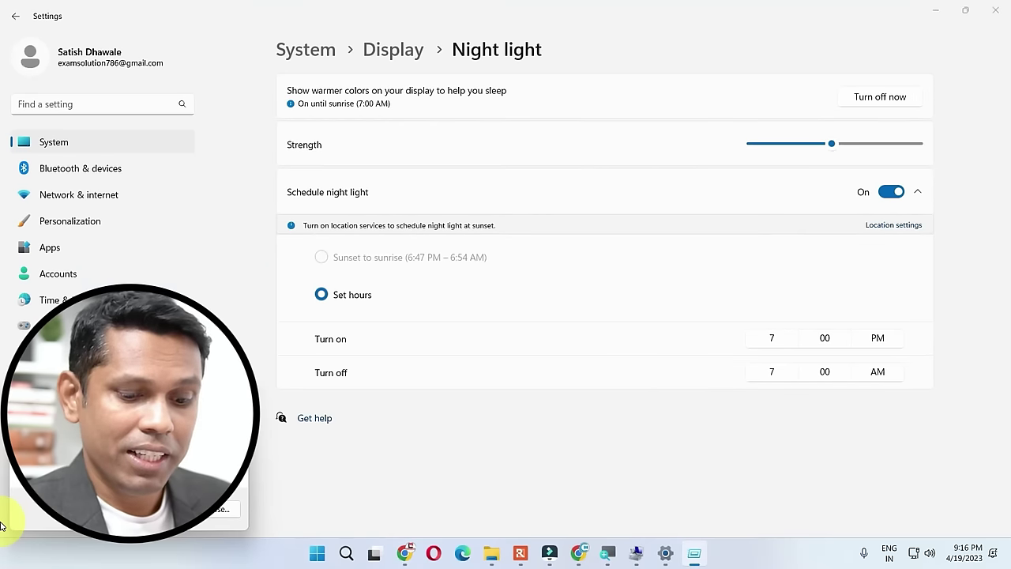
type("control")
key("Return")
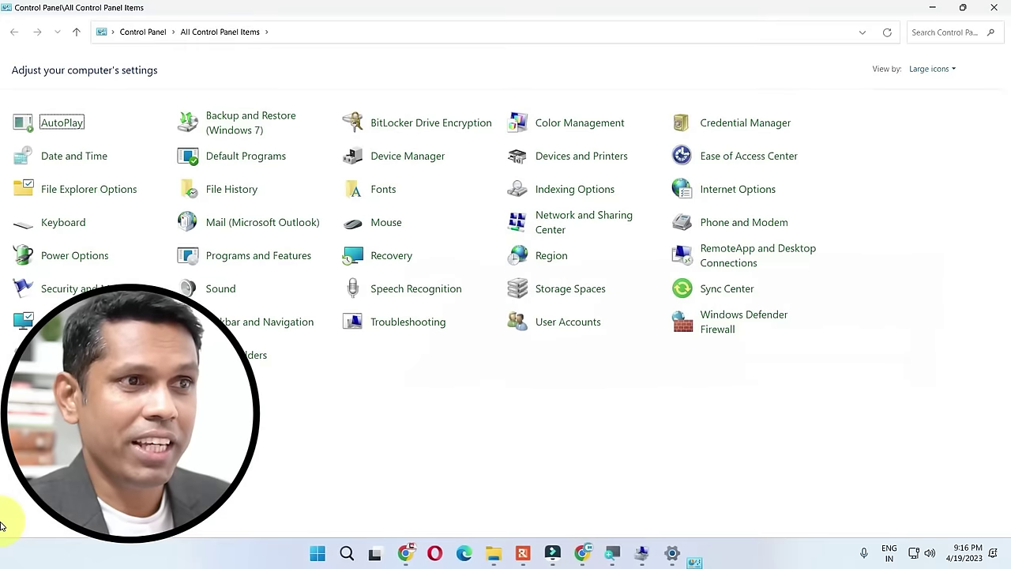
left_click(57, 261)
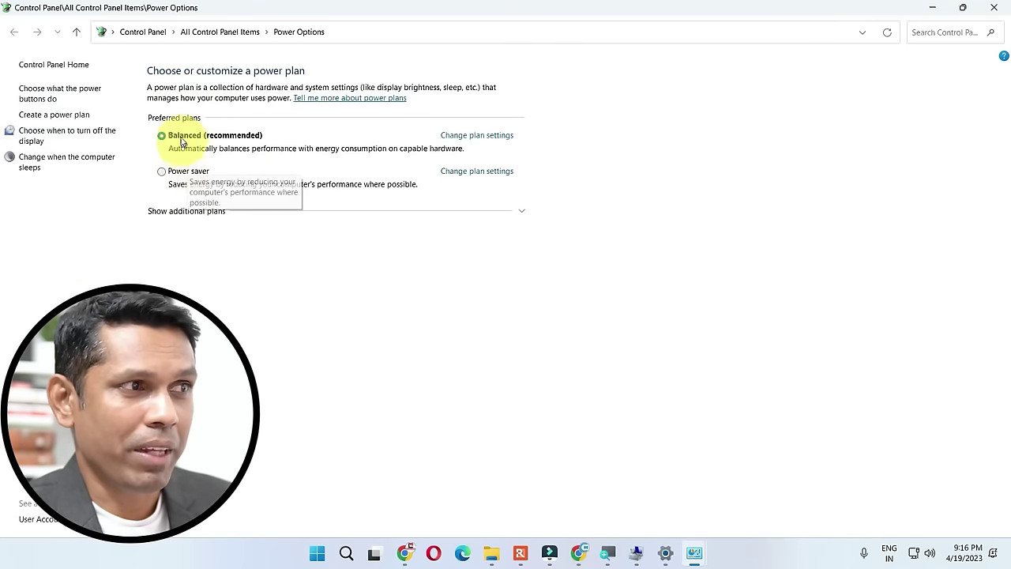
left_click(456, 143)
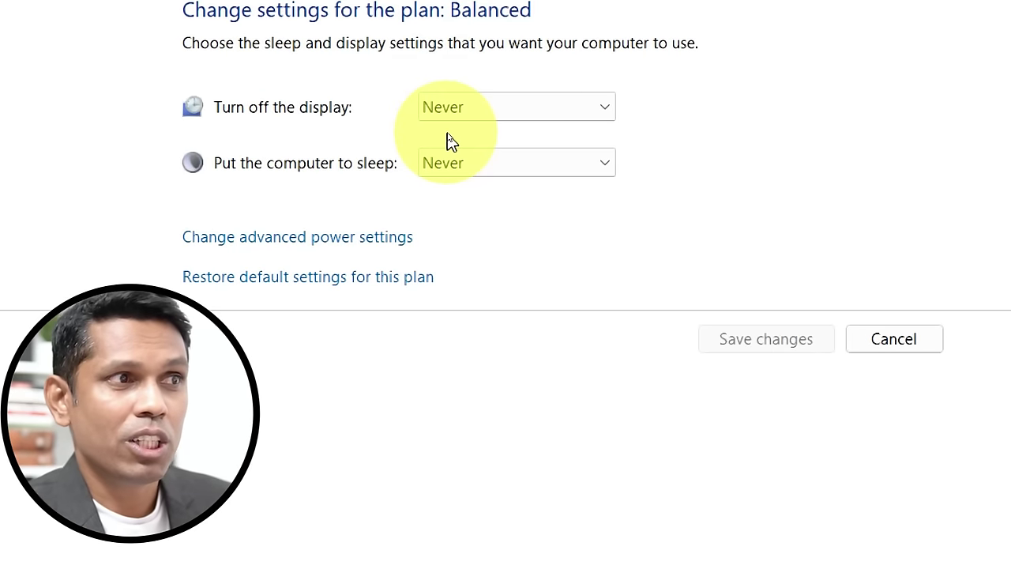
Set the Balanced plan to turn off the display after 3 minutes and put the computer to sleep after 10 minutes.
left_click(469, 114)
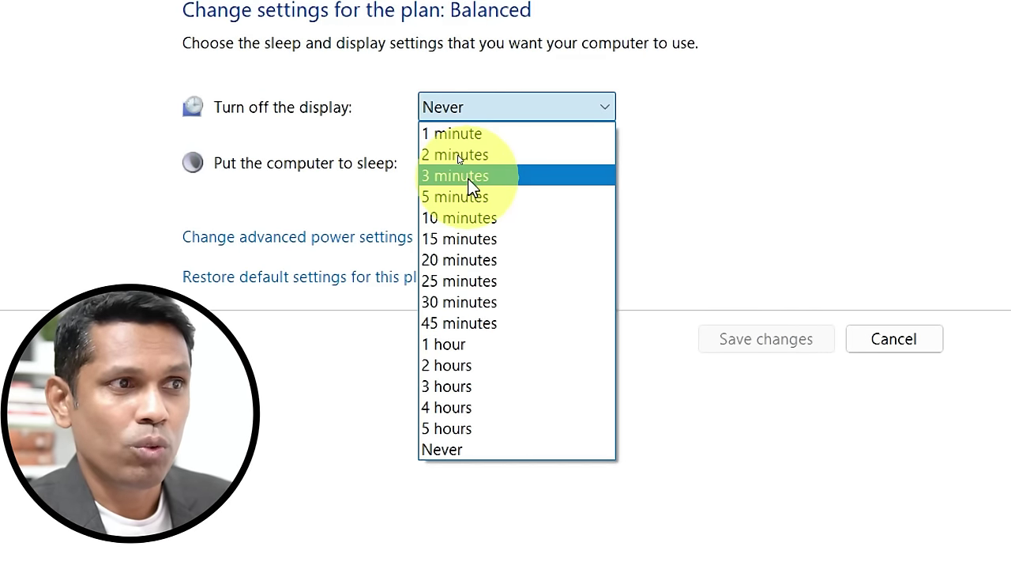
left_click(469, 179)
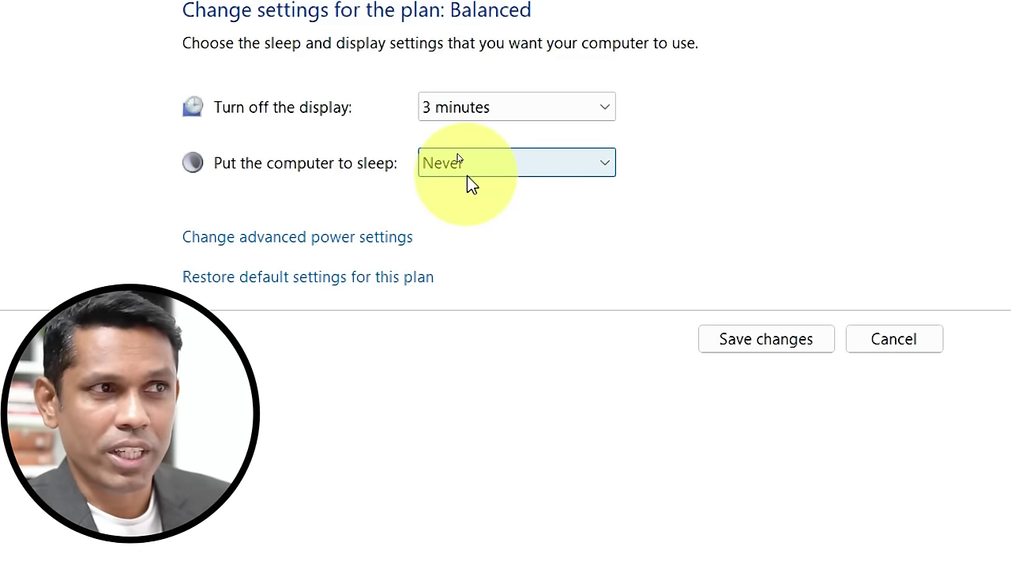
left_click(467, 107)
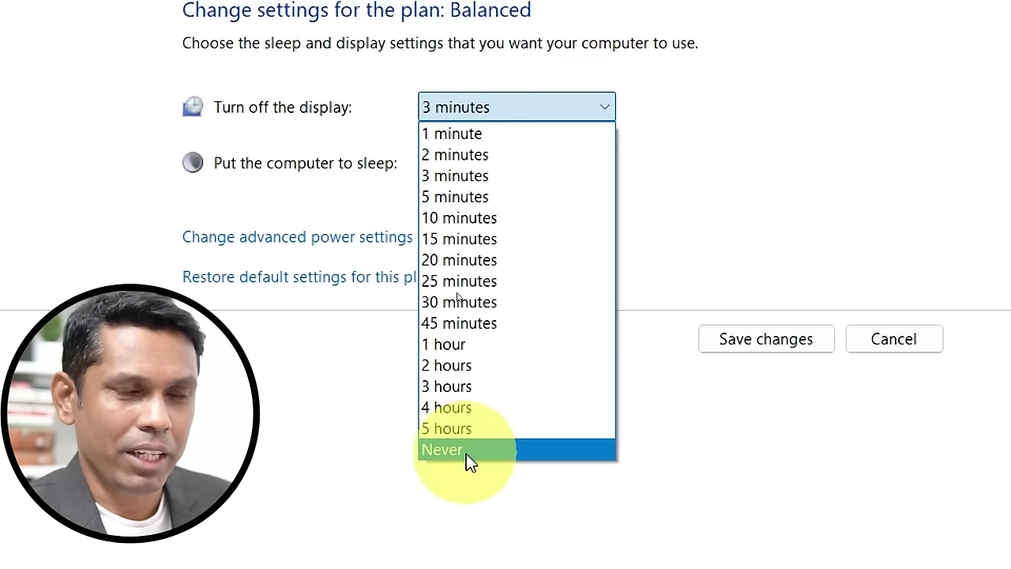
left_click(466, 450)
left_click(505, 105)
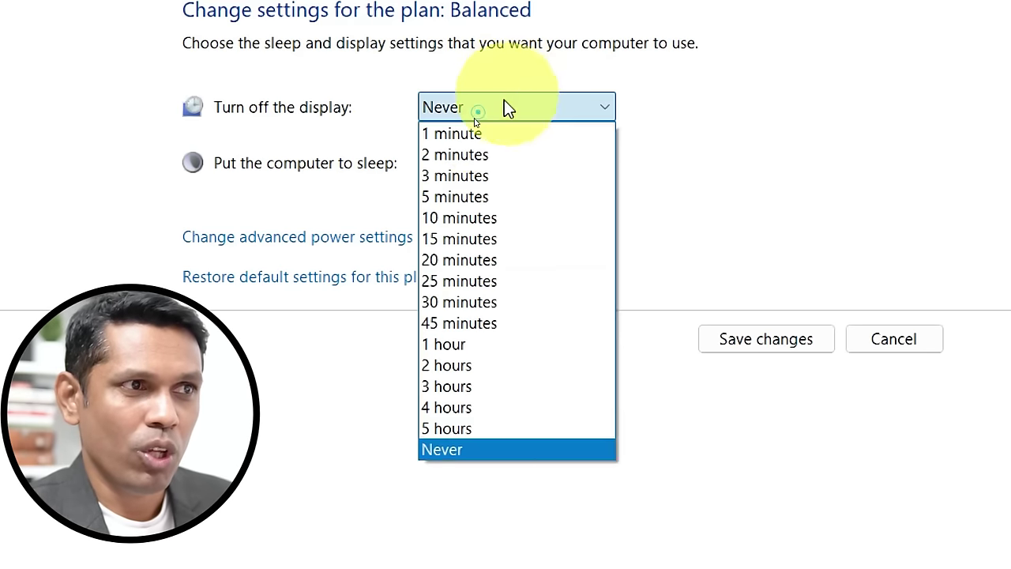
left_click(472, 172)
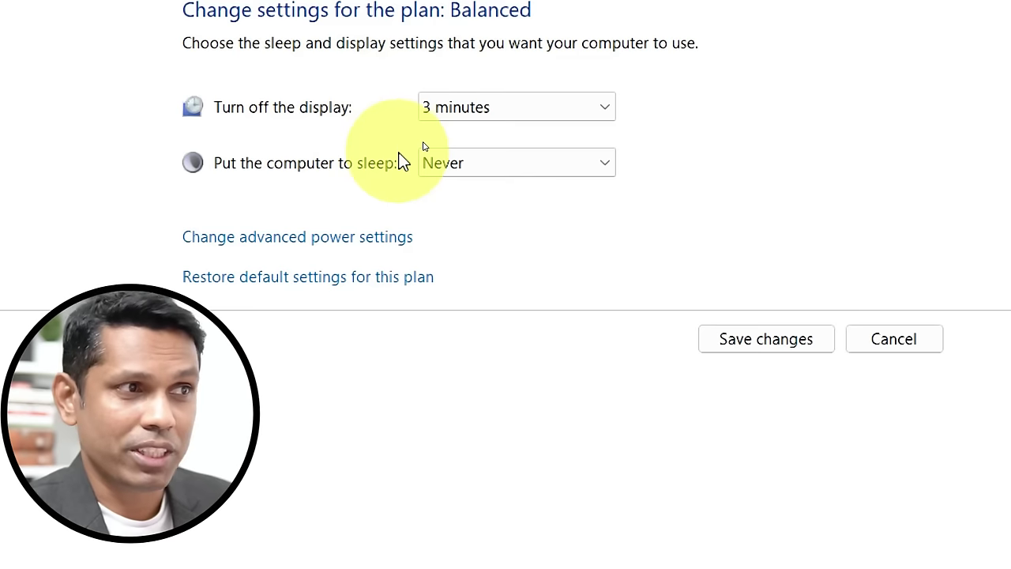
left_click(484, 162)
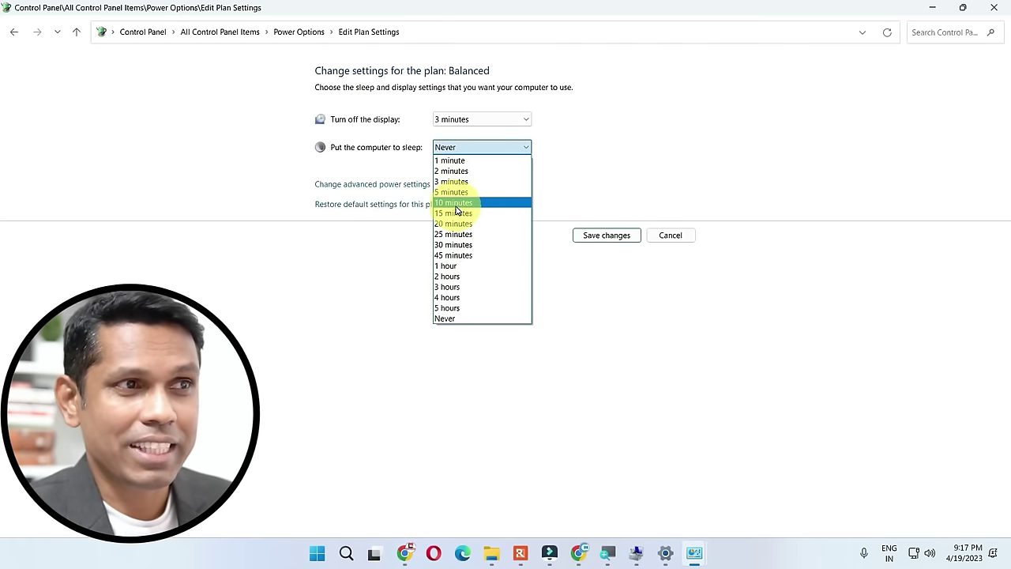
left_click(456, 205)
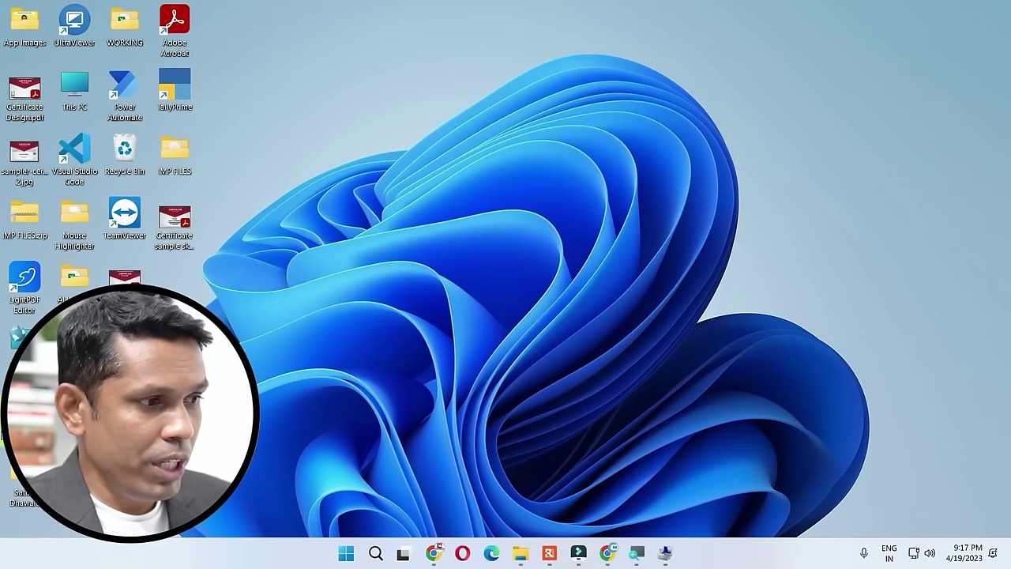
Open the temporary files folder with the Run command %TEMP%.
key("super+r")
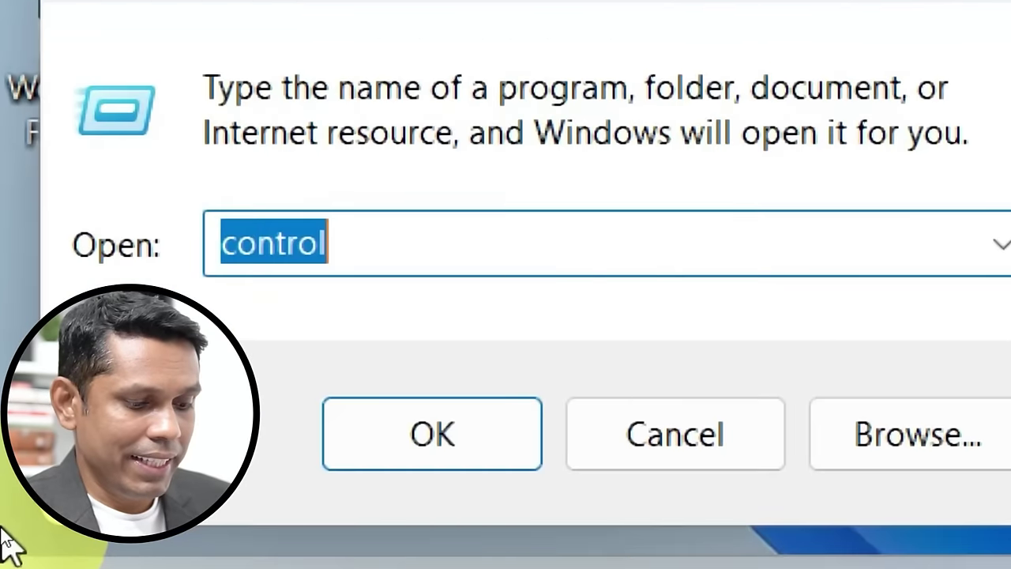
type("%")
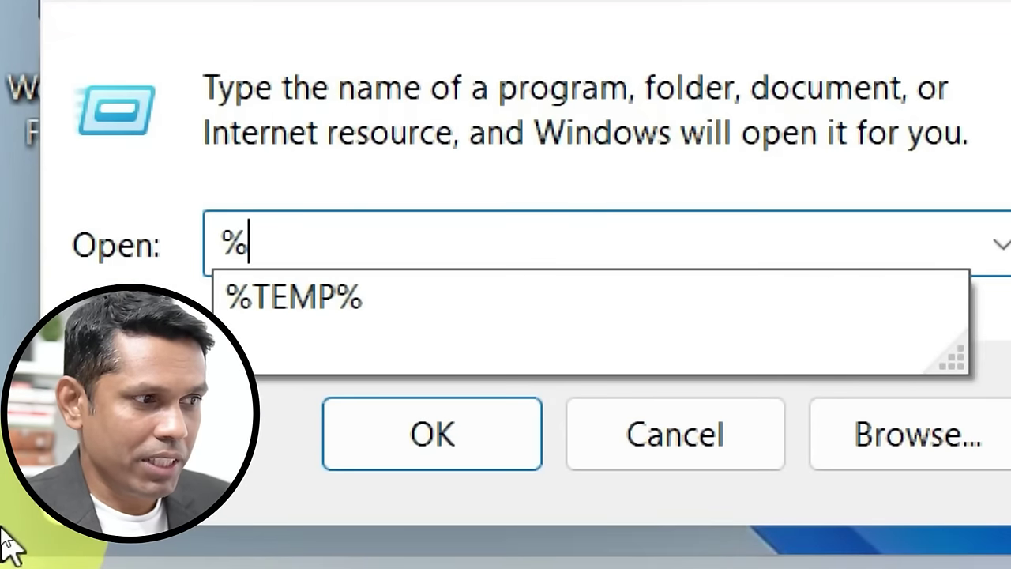
key("Down")
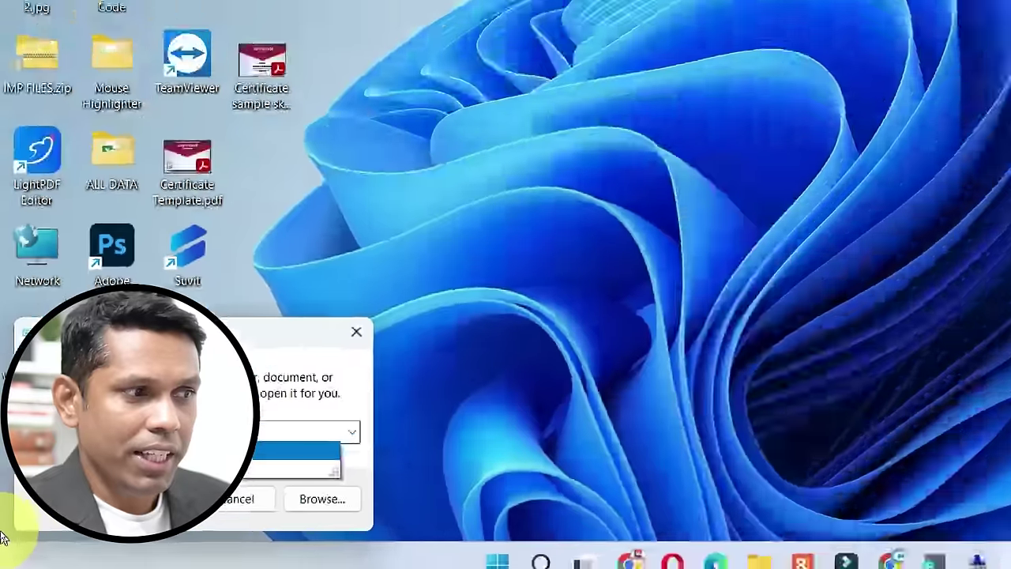
key("Return")
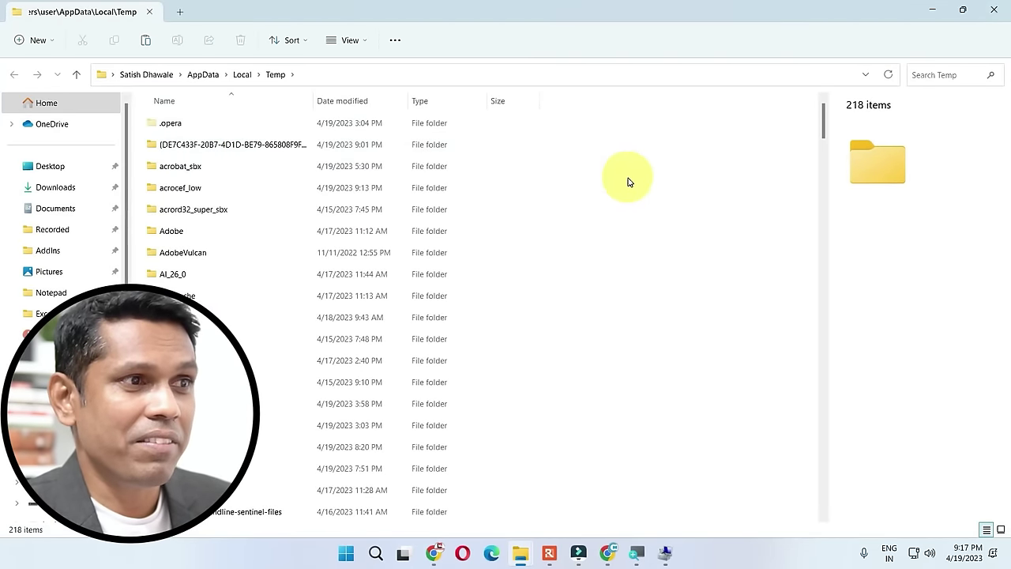
Permanently delete a block of folders at the start of the Temp folder, skipping all items that are in use.
left_click_drag(644, 144, 308, 427)
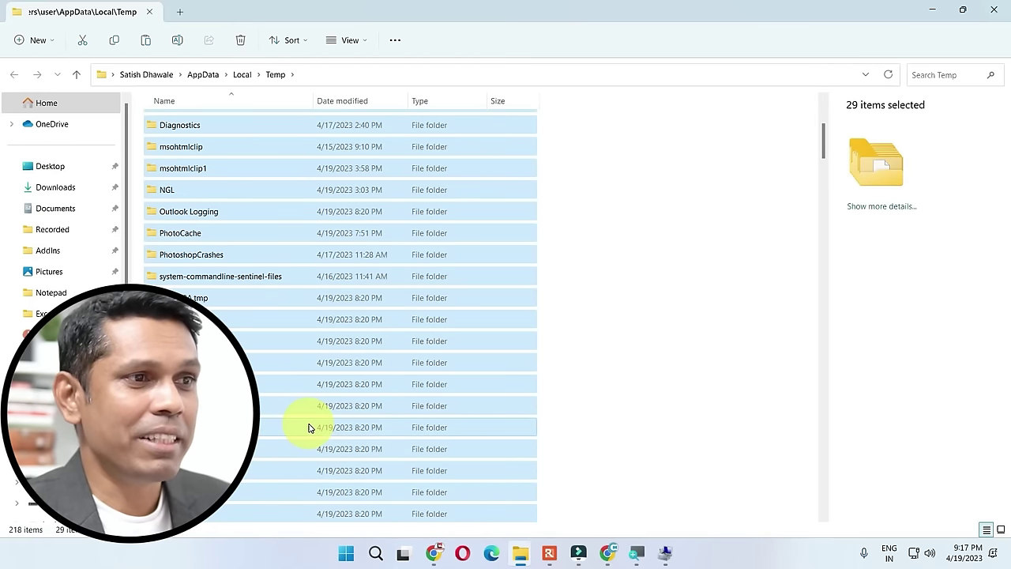
key("shift+Delete")
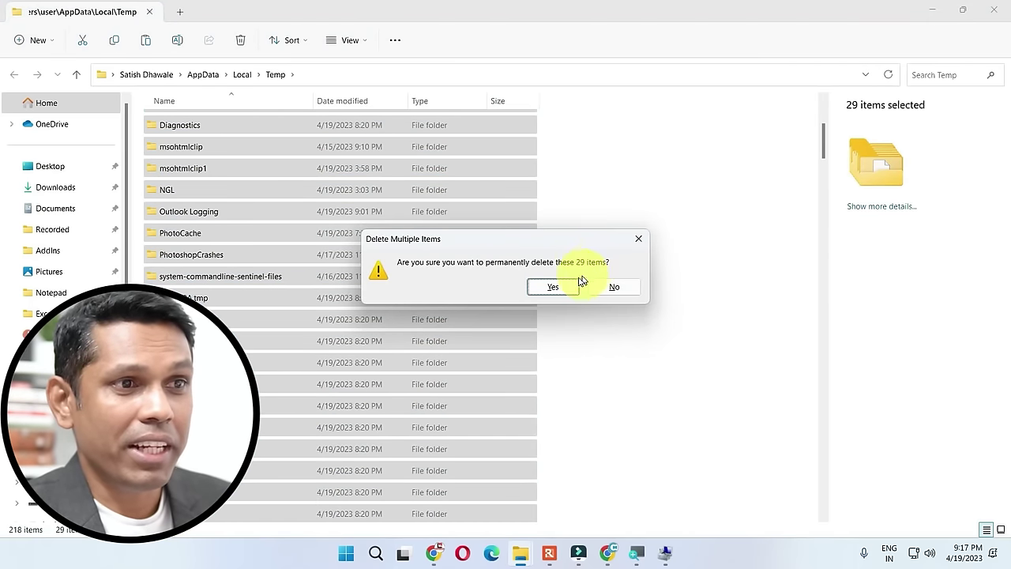
left_click(564, 287)
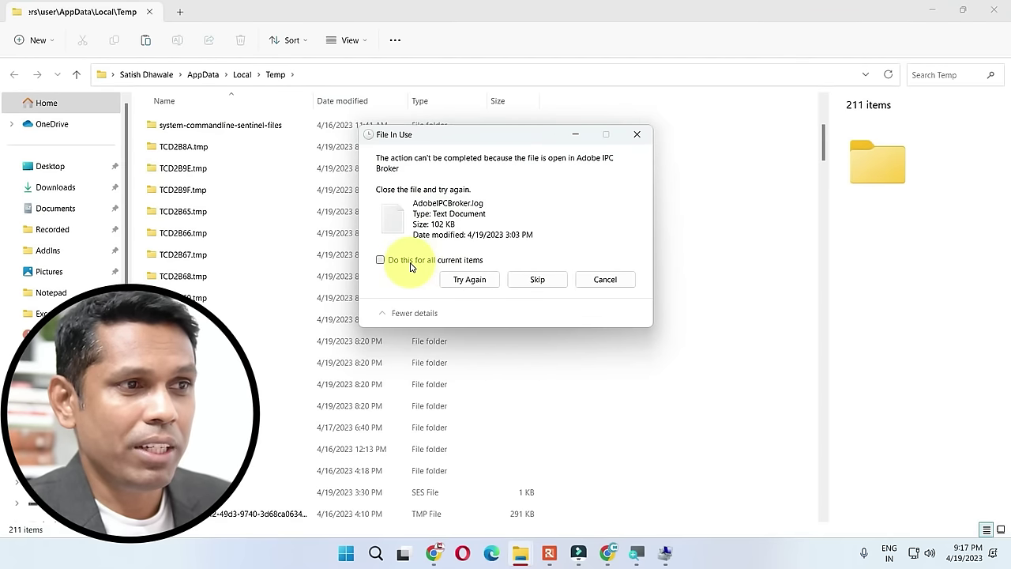
left_click(408, 263)
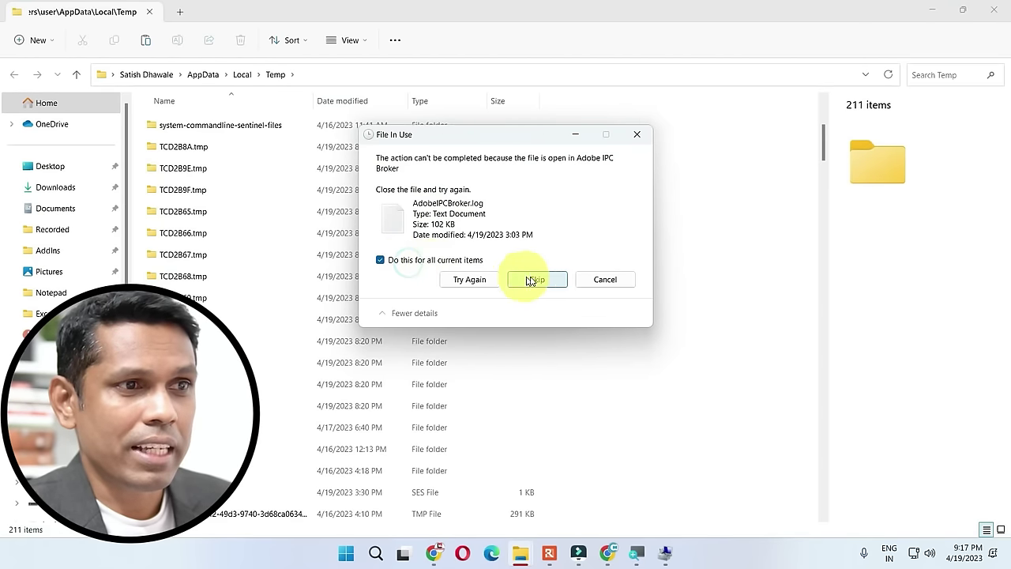
left_click(531, 280)
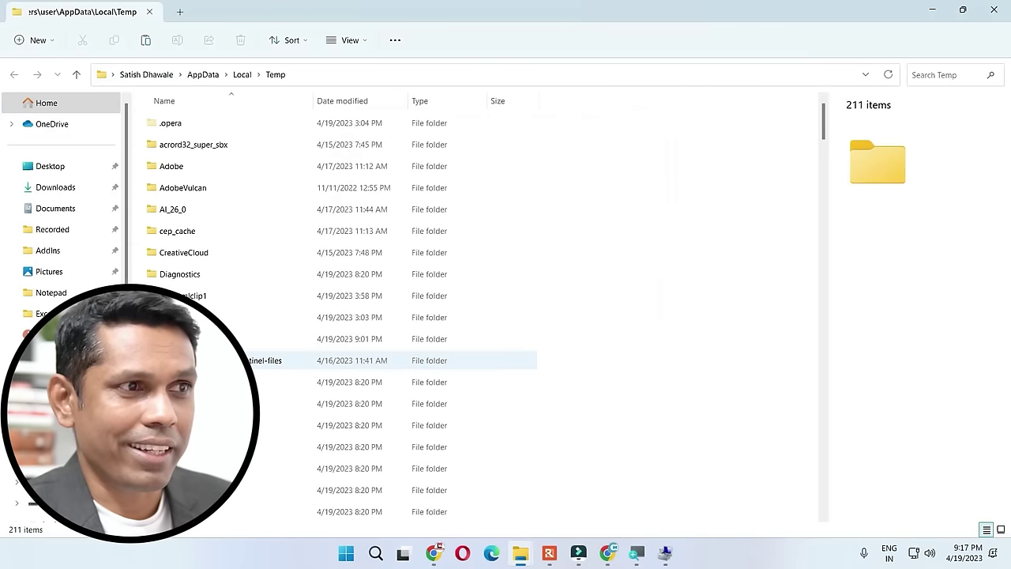
Look through the remaining files in the Temp folder and close its window.
scroll(237, 360, "down", 15)
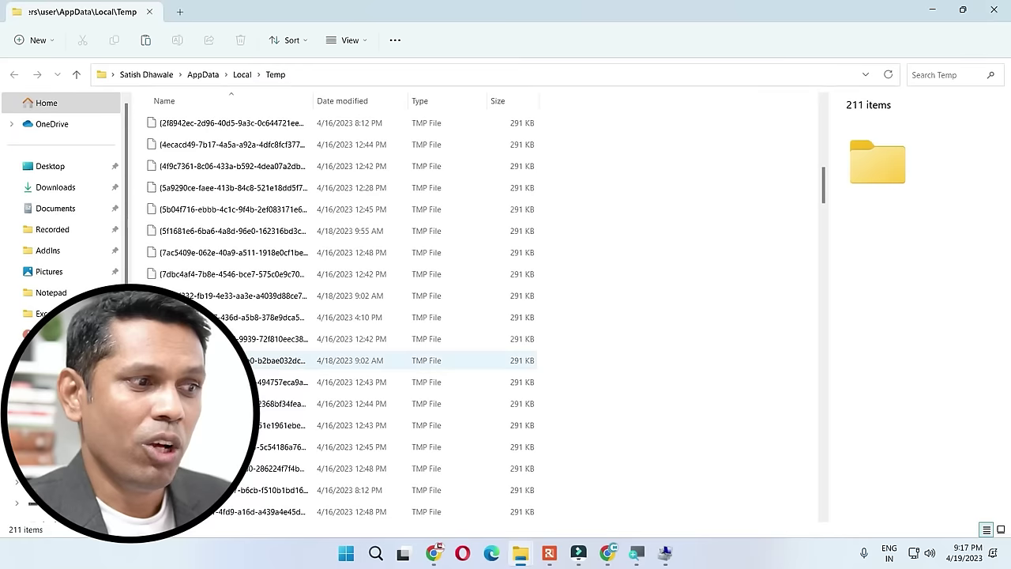
scroll(237, 360, "down", 3)
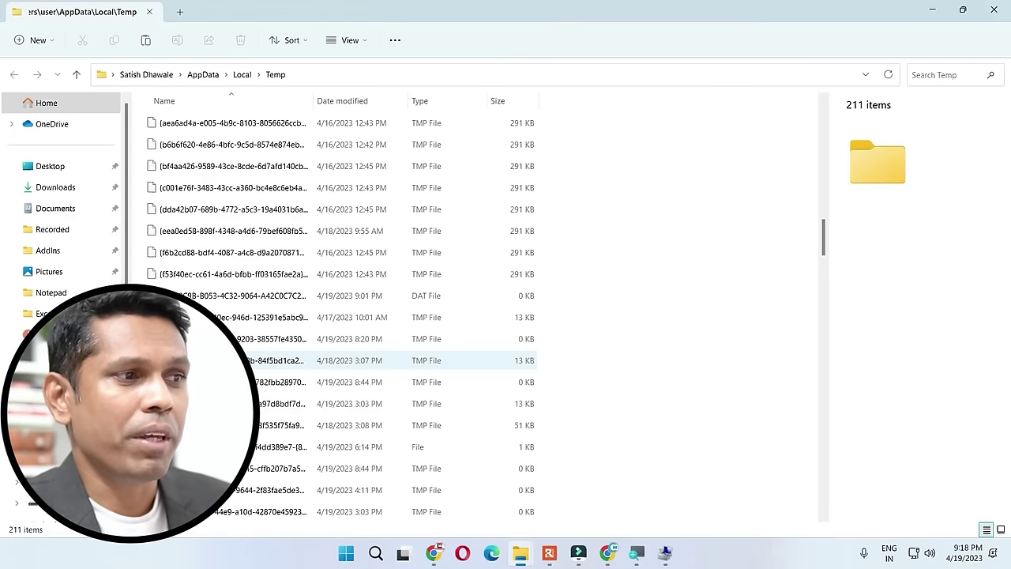
key("ctrl+a")
key("Delete")
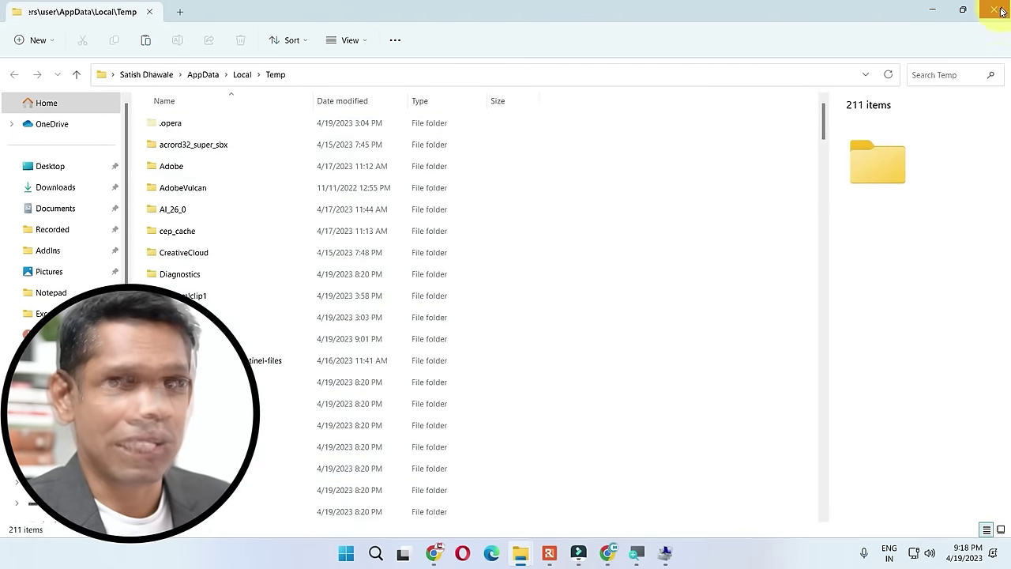
left_click(998, 11)
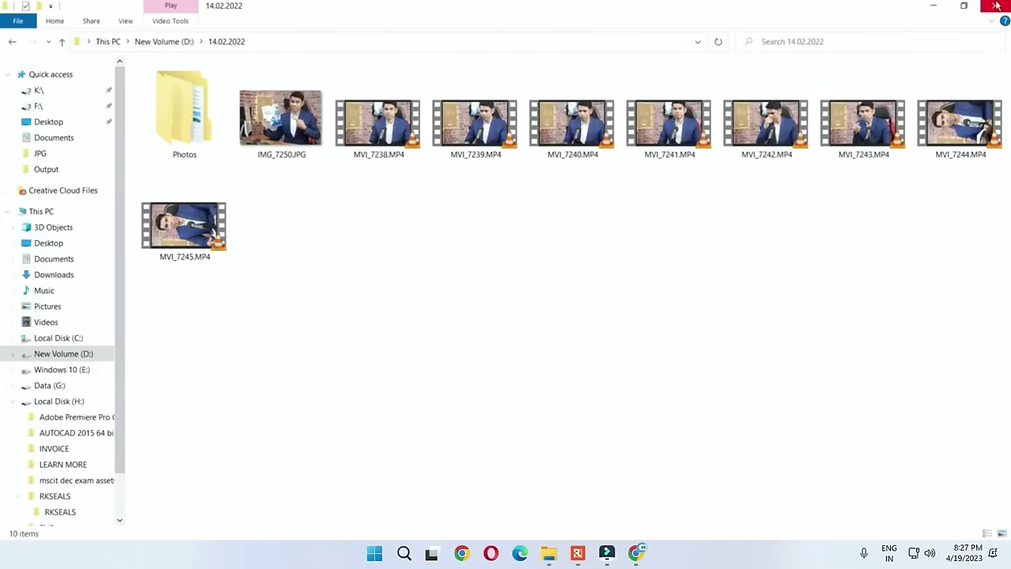
Replace the 14.02.2022 window with a new File Explorer window and expand all subfolders of New Volume (D:) in the folder tree.
left_click(997, 6)
key("super+e")
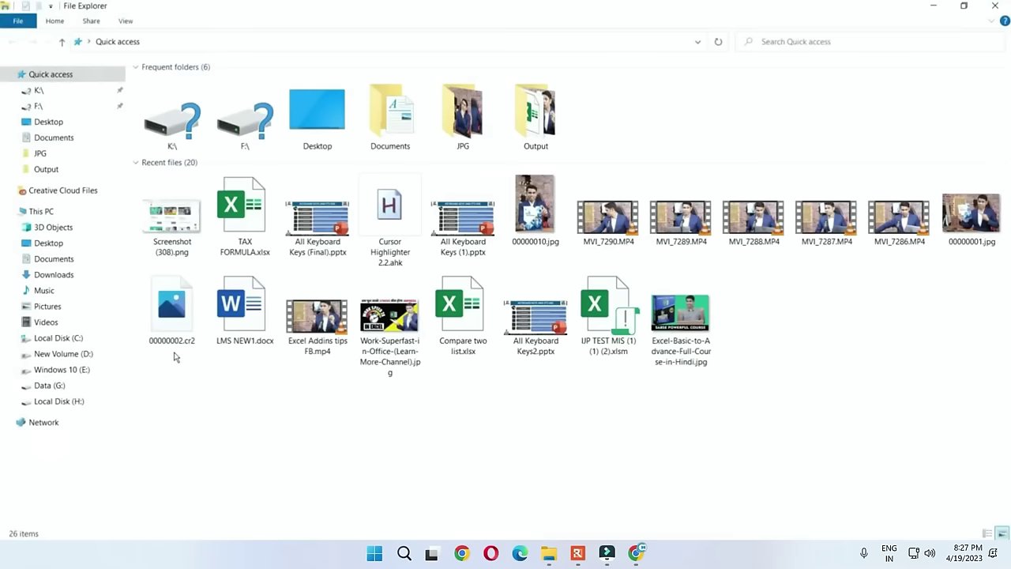
left_click(70, 356)
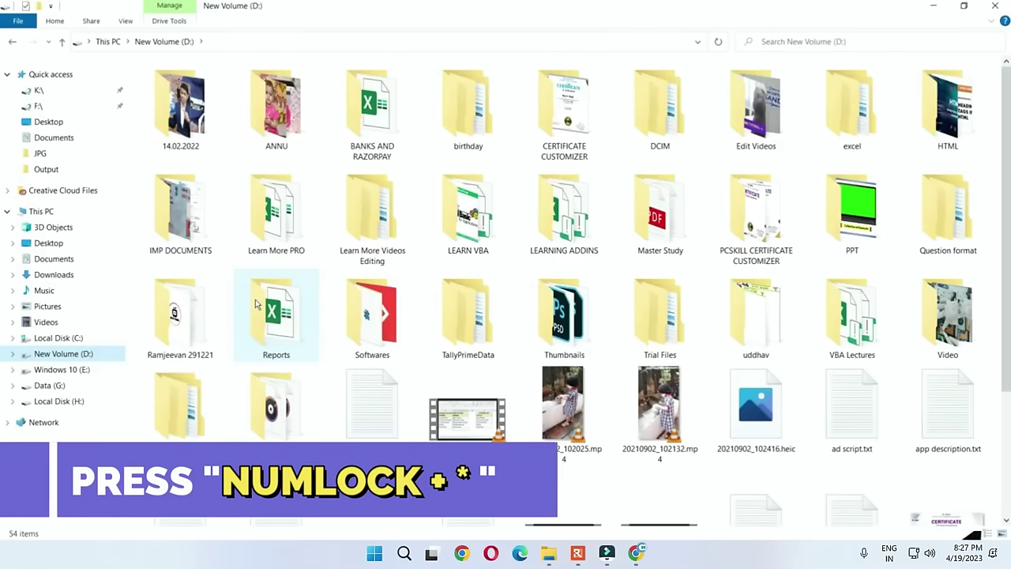
key("KP_Multiply")
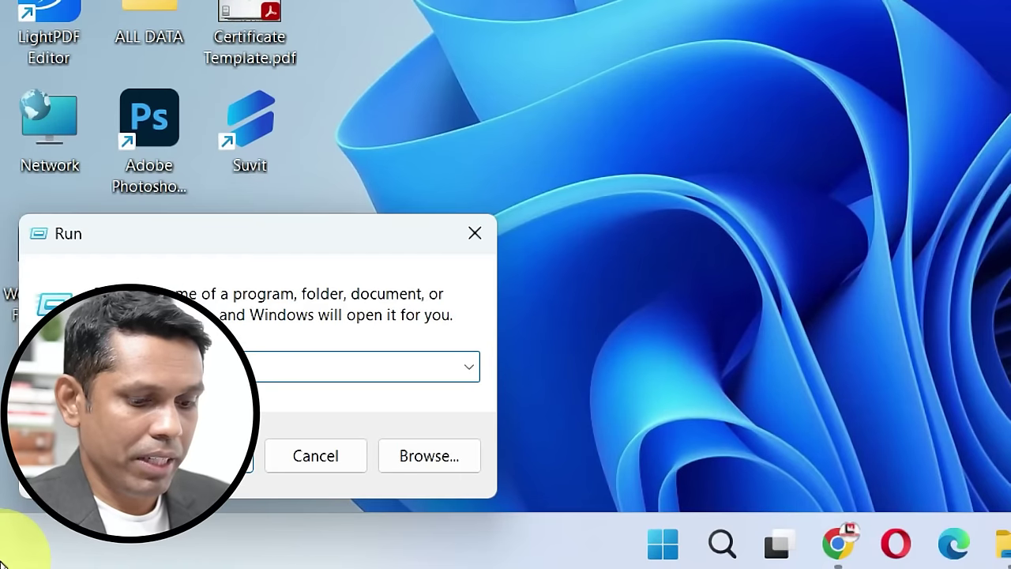
Open Programs and Features in Control Panel and select the program installed on 3/23/2023 for uninstalling.
type("cmd")
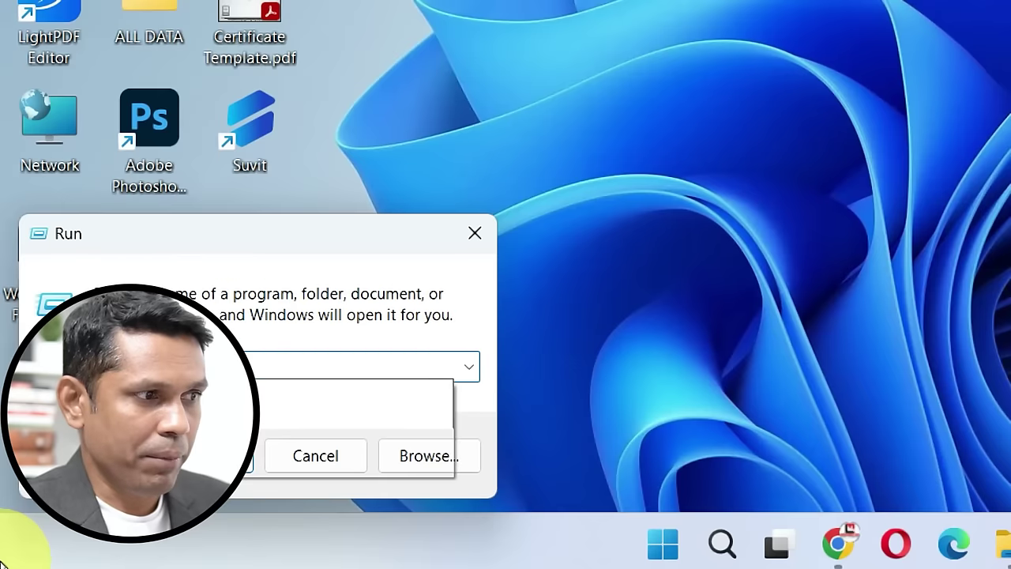
key("Return")
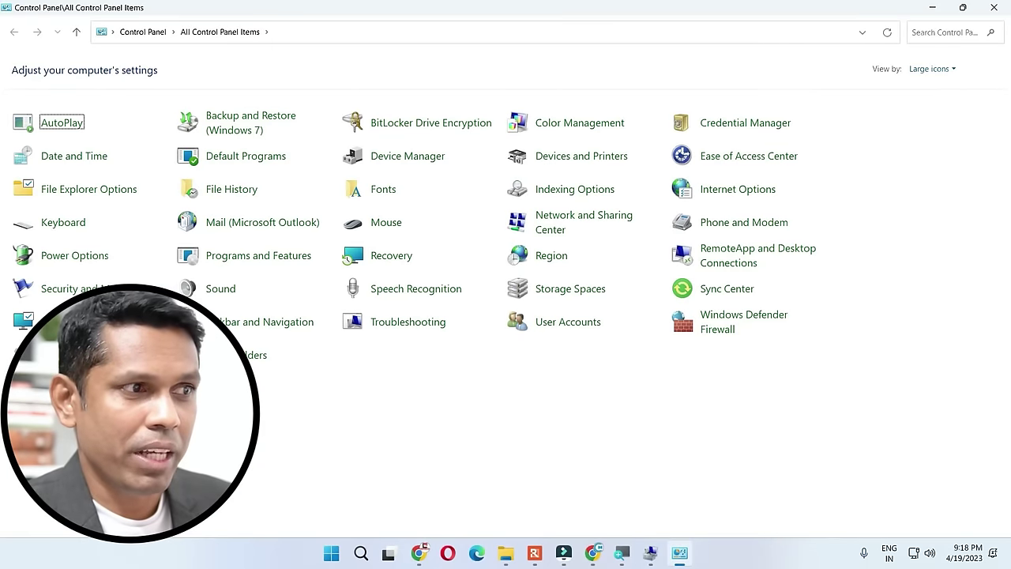
left_click(242, 261)
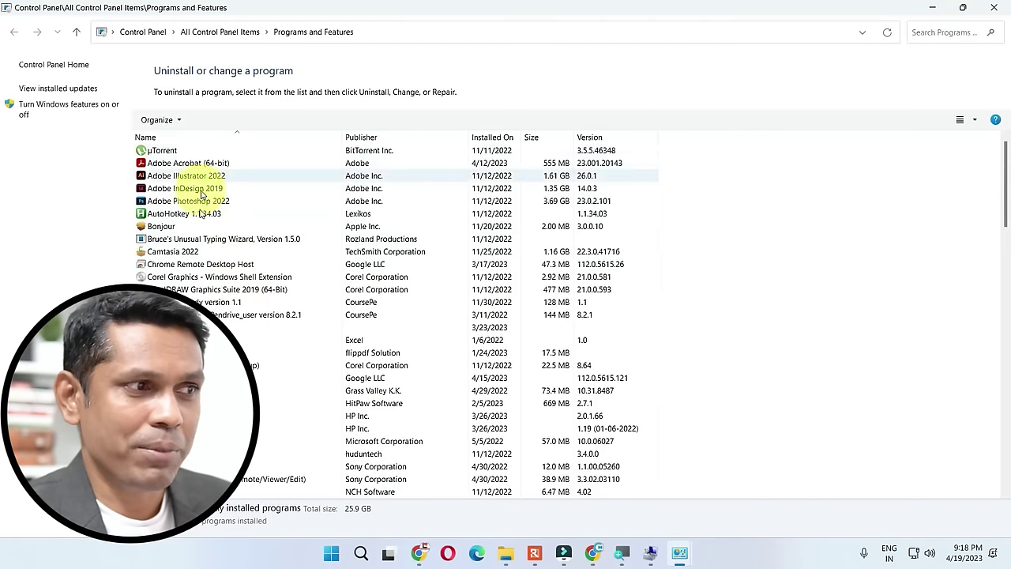
left_click(229, 327)
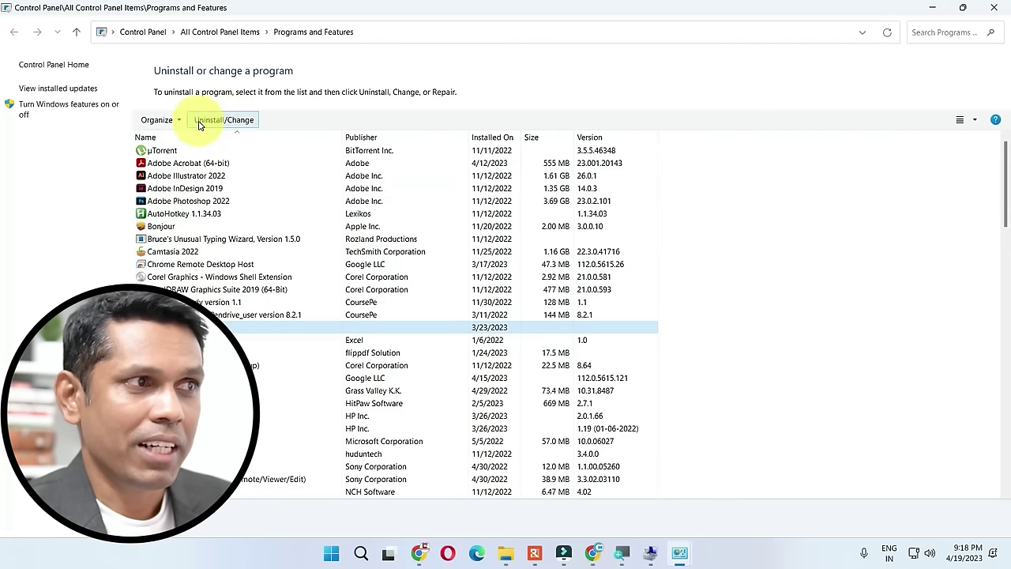
Select individual entries in the installed programs list, ending with AutoHotkey 1.1.34.03.
left_click(199, 302)
left_click(207, 238)
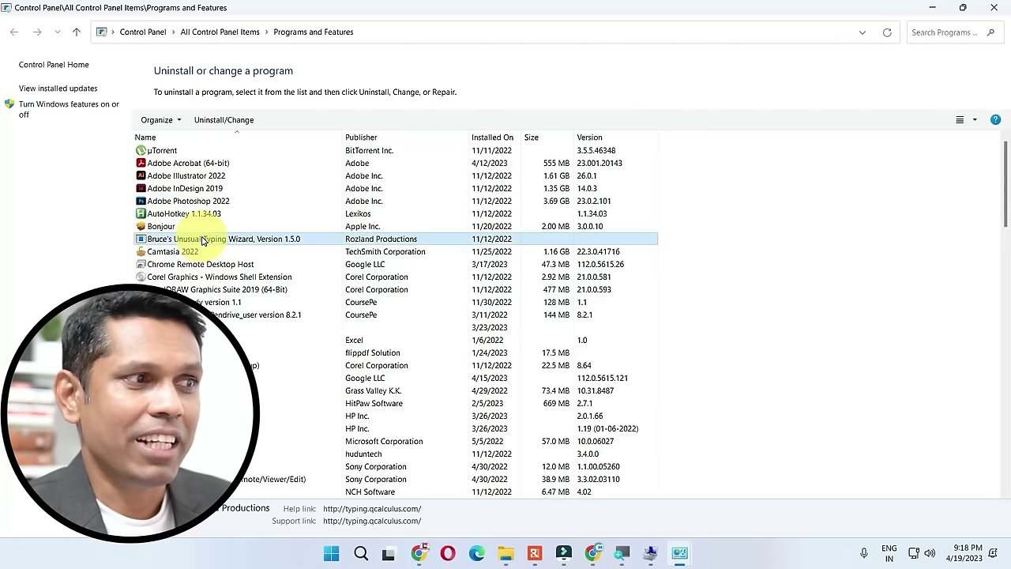
left_click(193, 213)
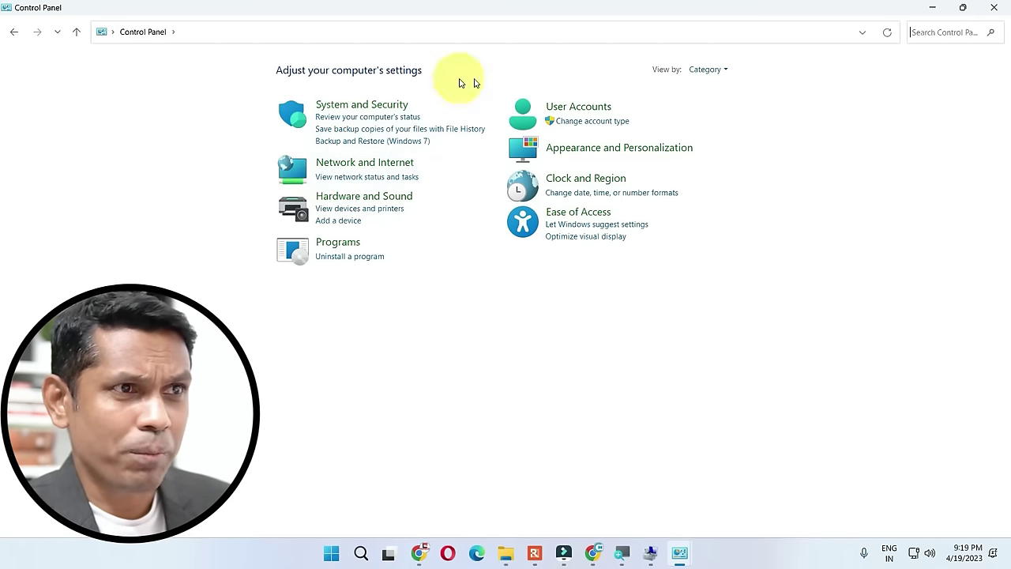
Show the Control Panel items as large icons and start setting up a backup in Backup and Restore (Windows 7).
left_click(716, 71)
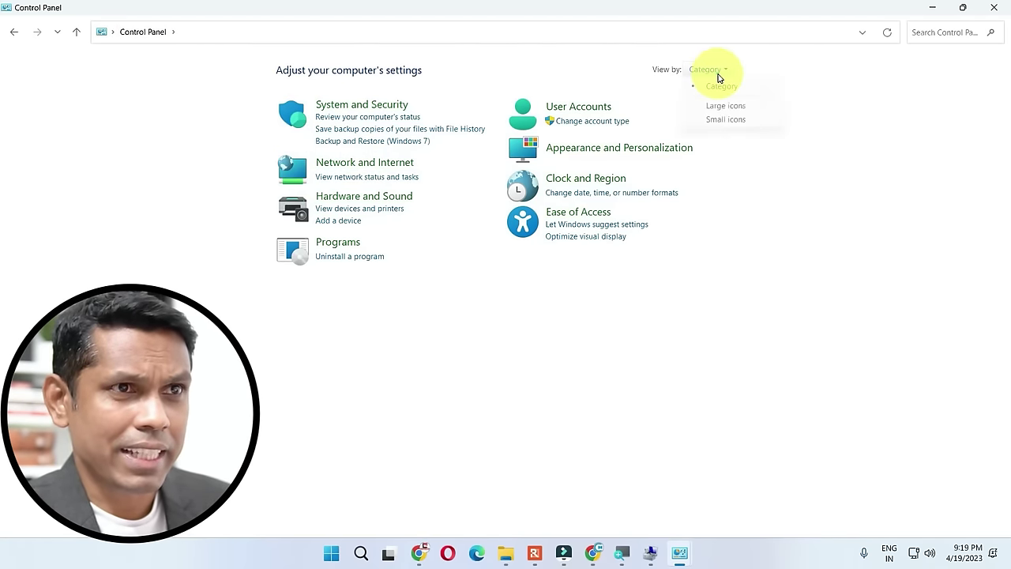
left_click(725, 105)
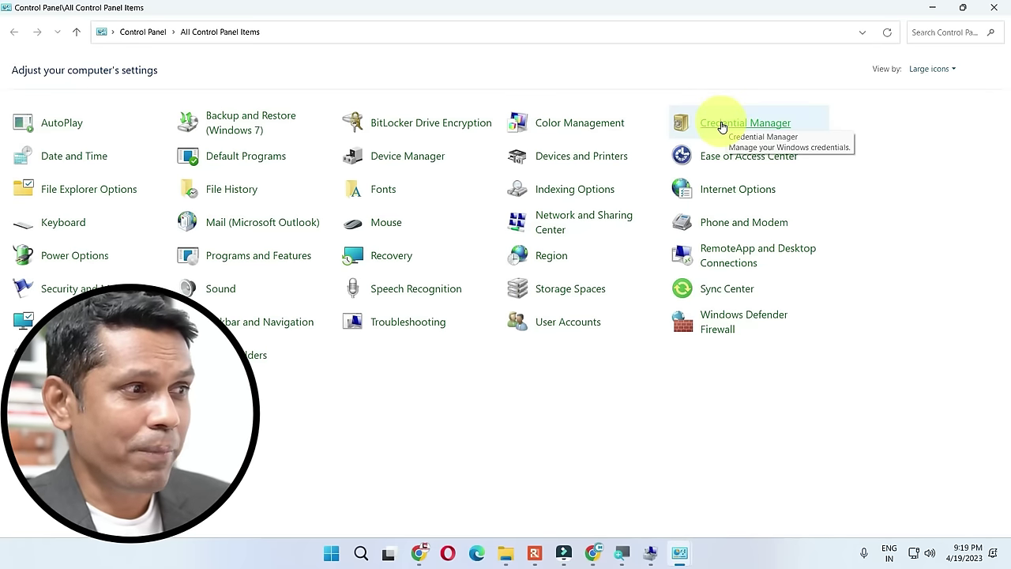
left_click(244, 124)
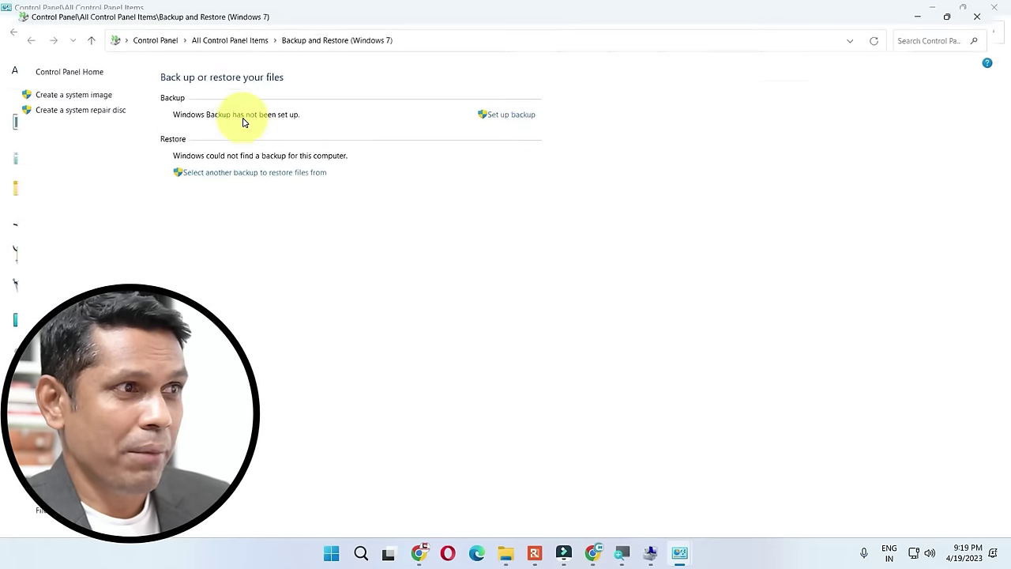
left_click(530, 110)
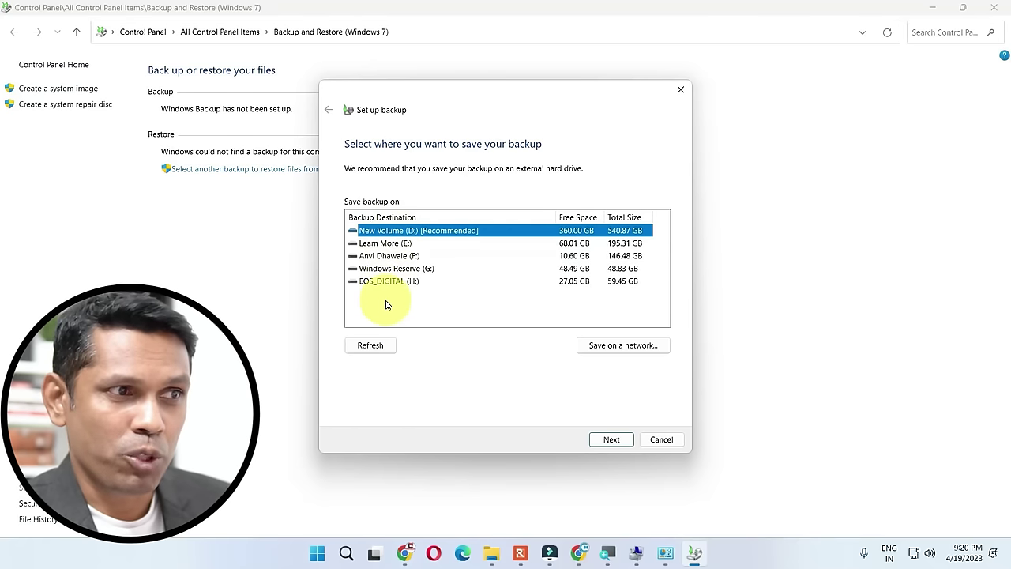
Compare the drives offered as backup destinations and select the recommended New Volume (D:).
left_click(387, 243)
left_click(398, 257)
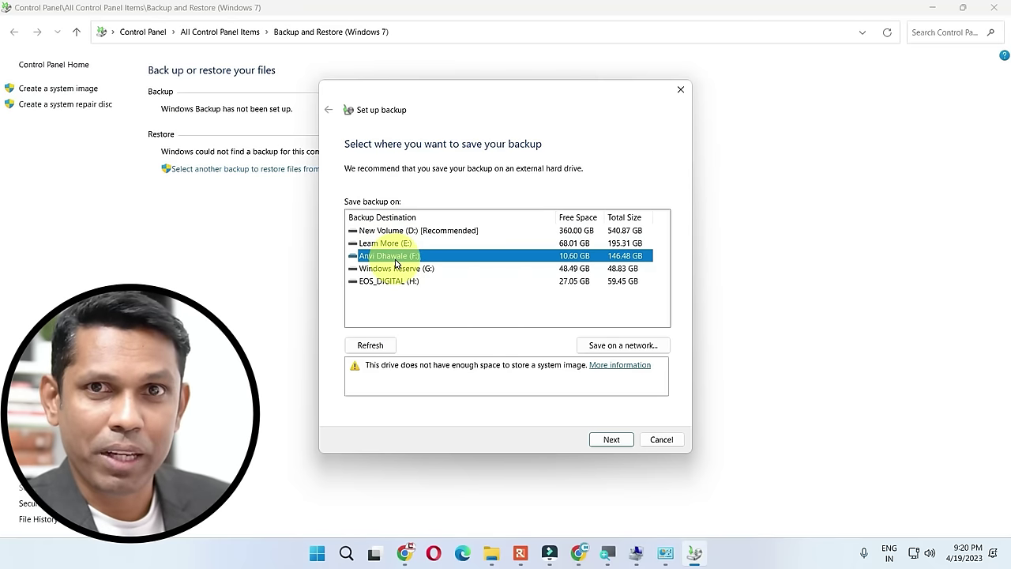
left_click(387, 230)
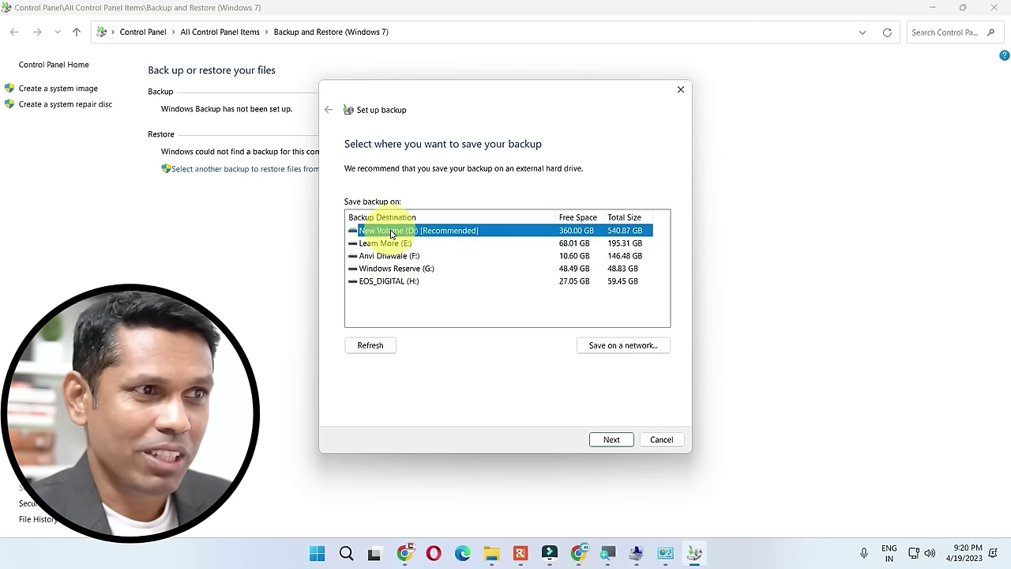
left_click(387, 244)
left_click(397, 258)
left_click(396, 269)
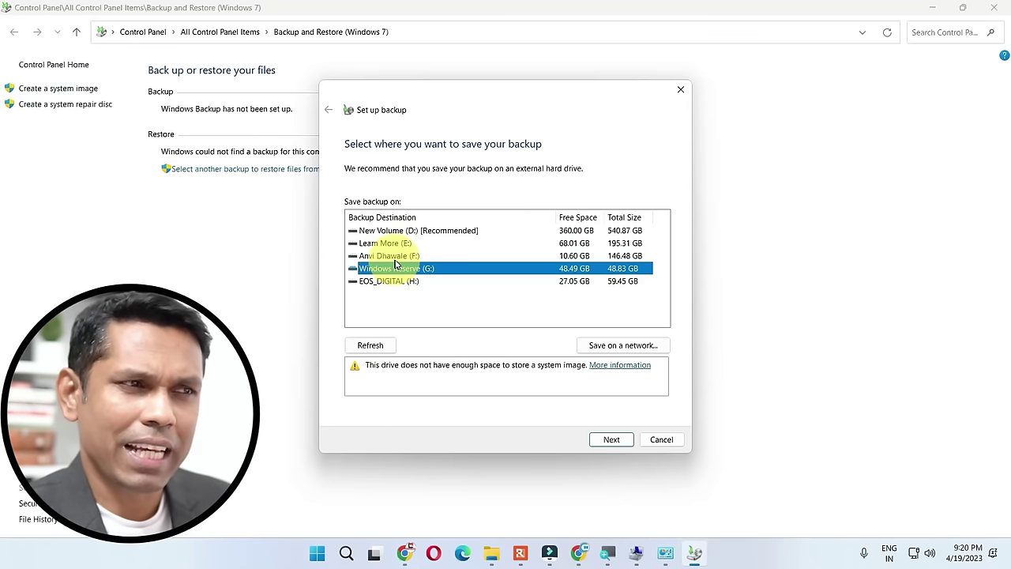
left_click(397, 256)
left_click(397, 243)
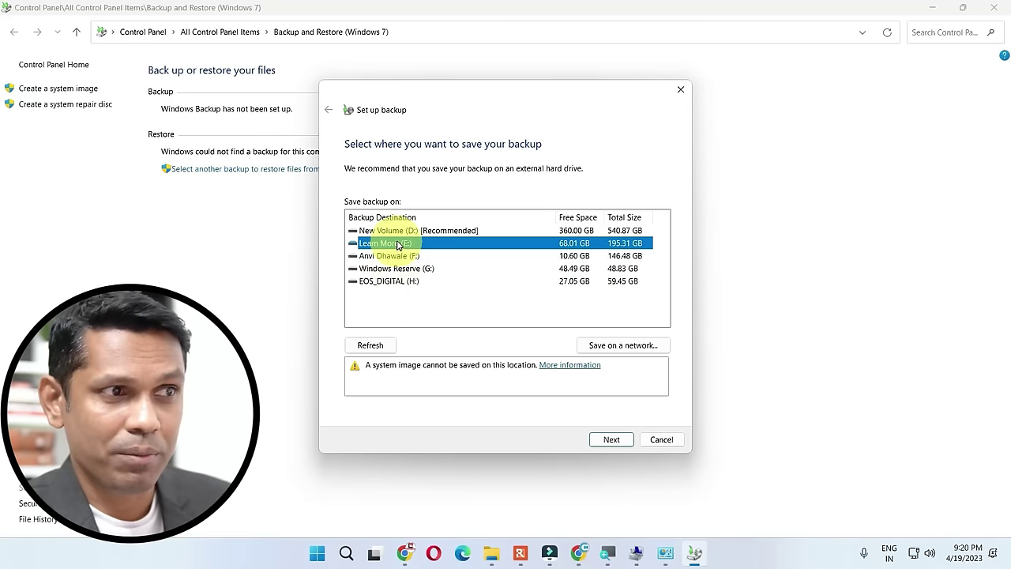
left_click(395, 230)
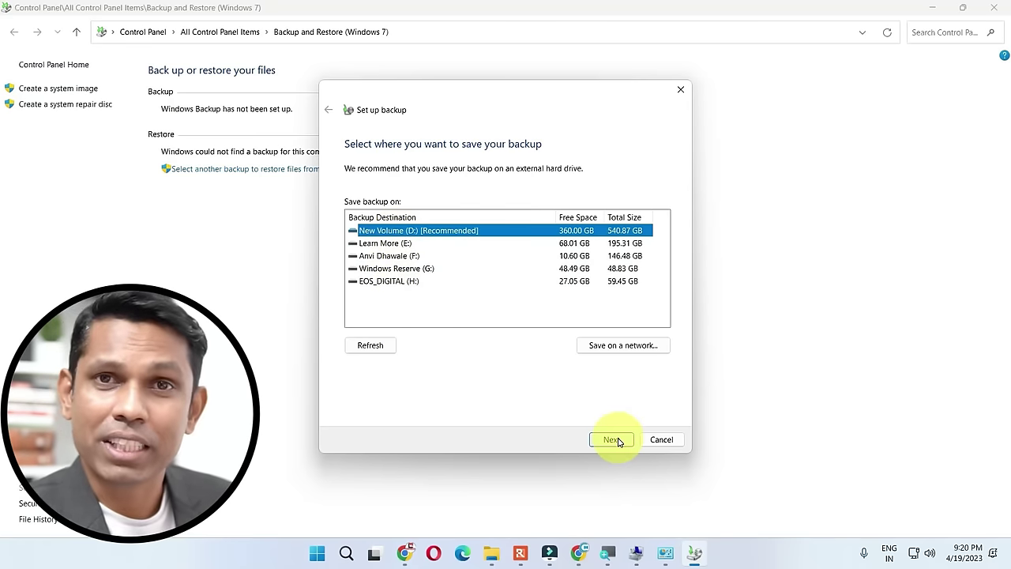
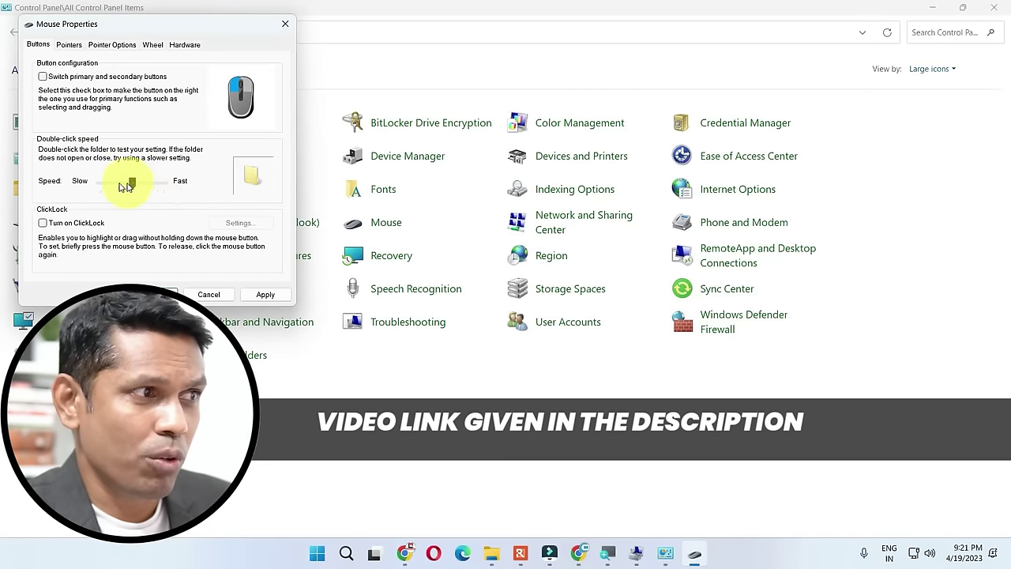
Try the slowest and fastest mouse double-click speeds, testing by opening Local Disk (C:) in File Explorer, and close that window.
left_click_drag(130, 182, 90, 180)
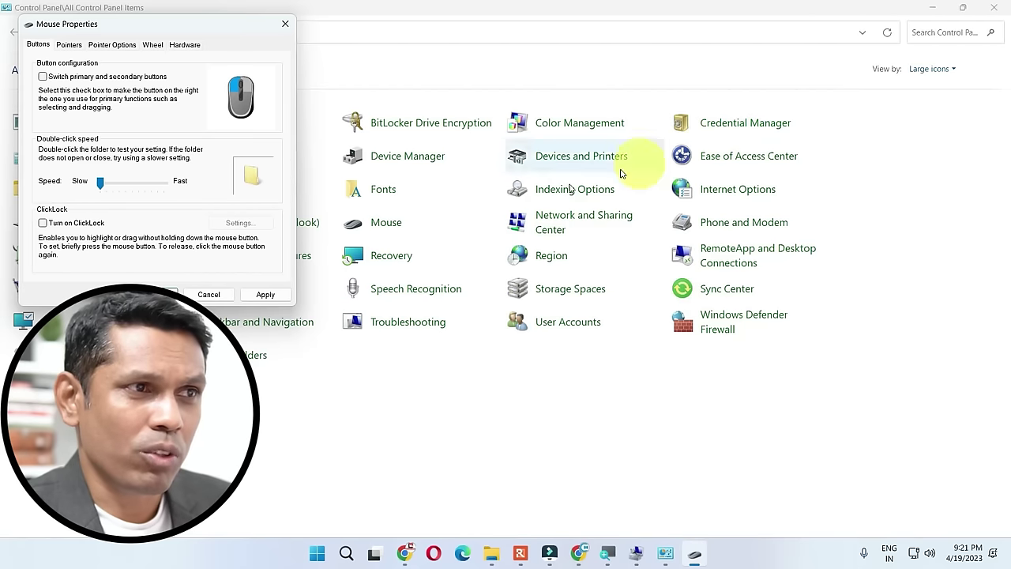
left_click_drag(100, 182, 167, 182)
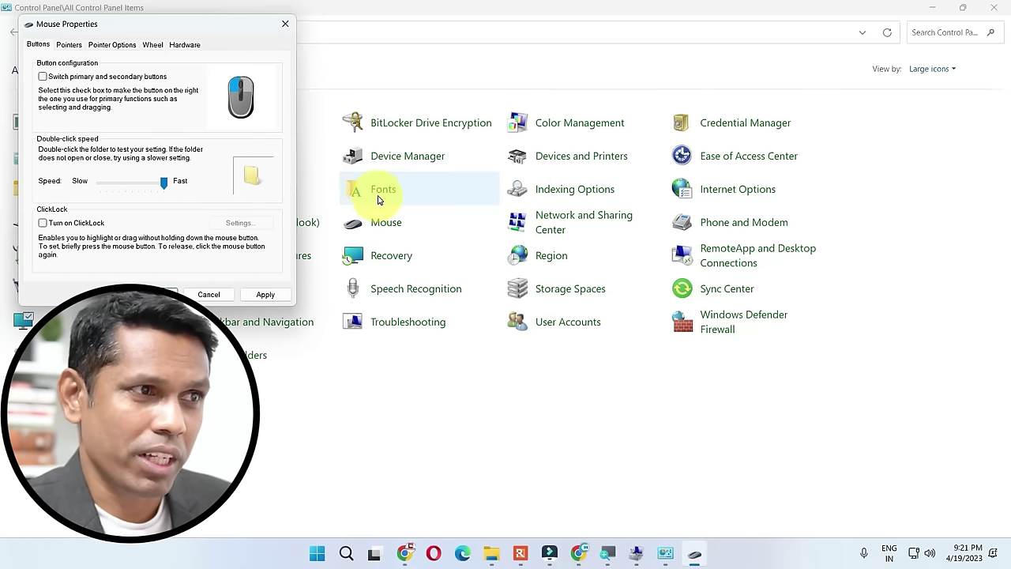
key("super+e")
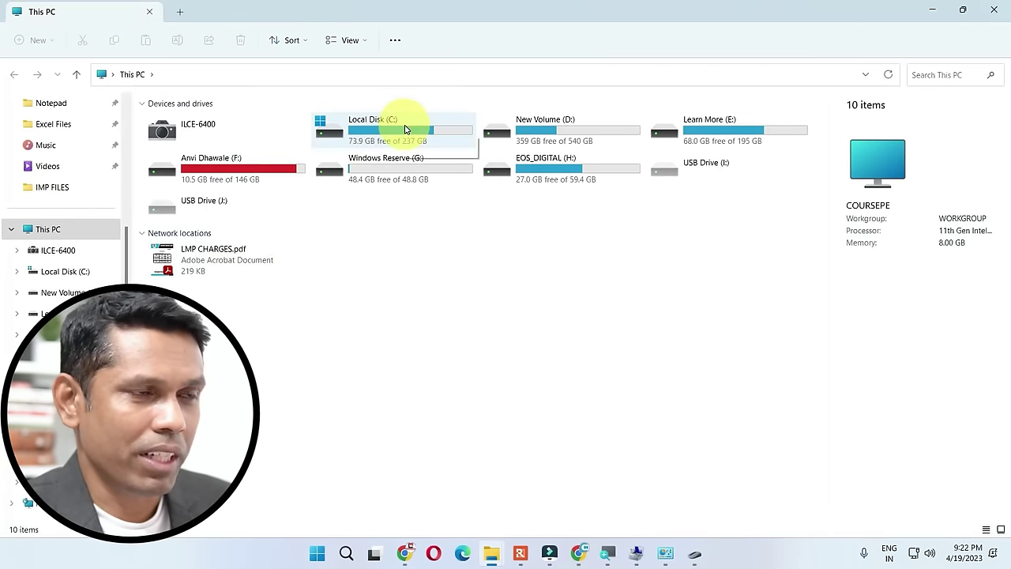
left_click(404, 128)
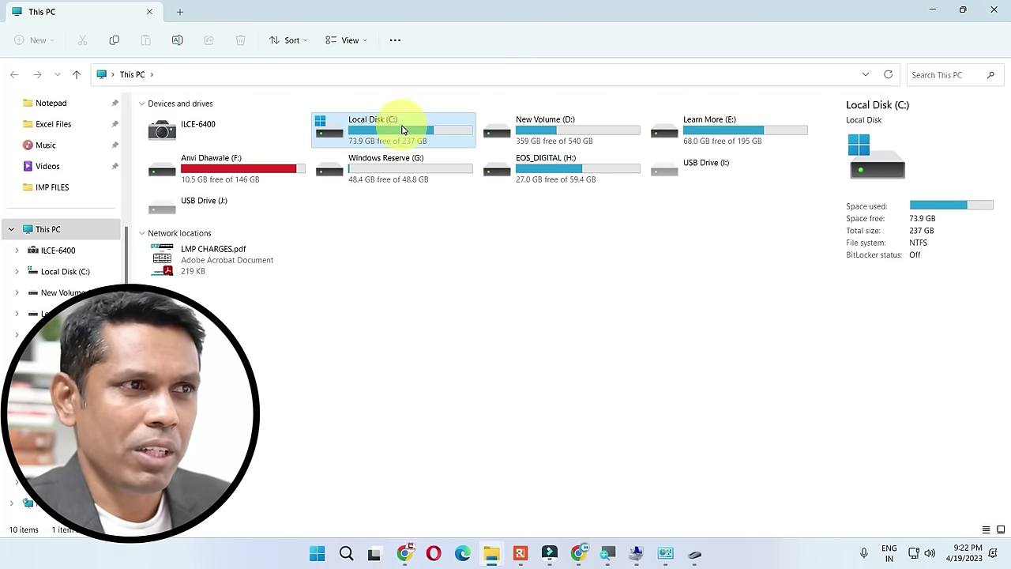
double_click(404, 128)
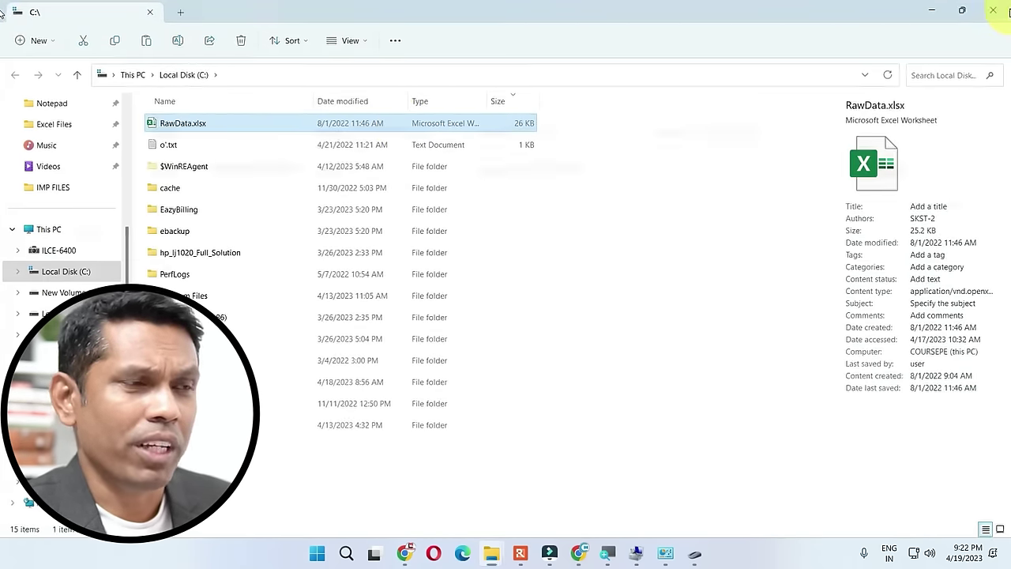
key("alt+Left")
left_click(997, 7)
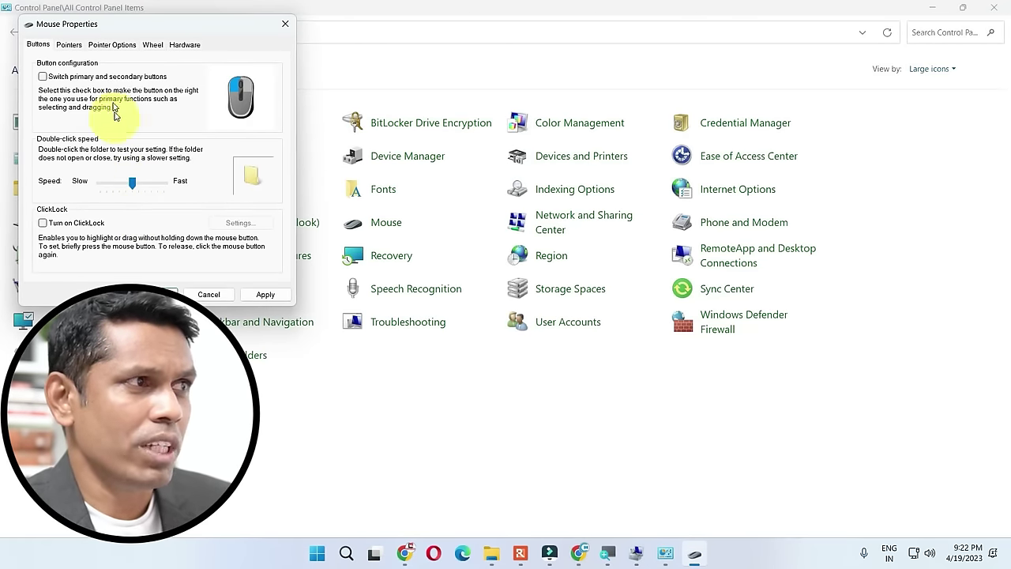
Look through the pointer, pointer options and wheel settings in Mouse Properties and close the dialog without applying changes.
left_click(112, 44)
left_click(68, 44)
left_click(113, 45)
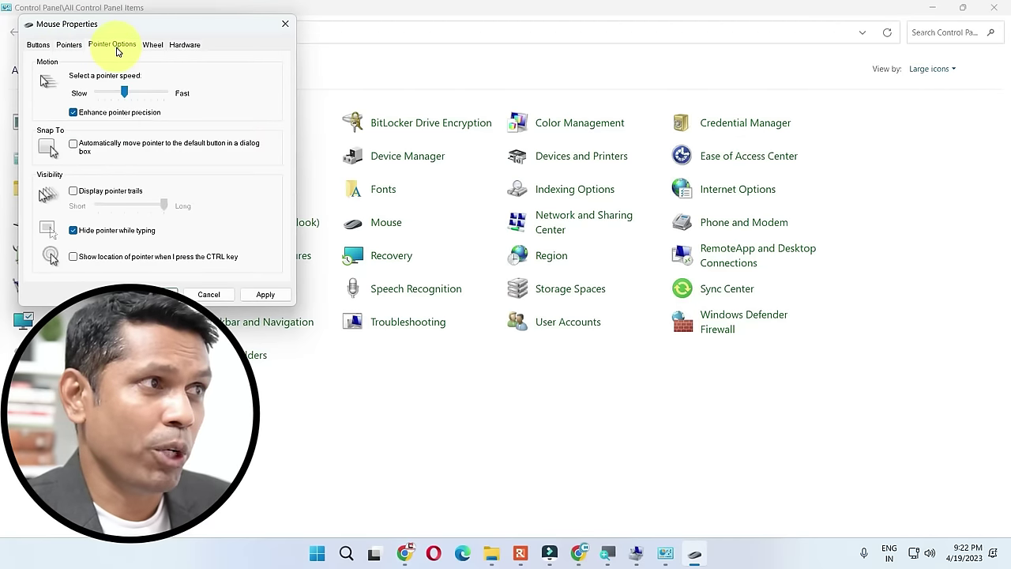
left_click(152, 44)
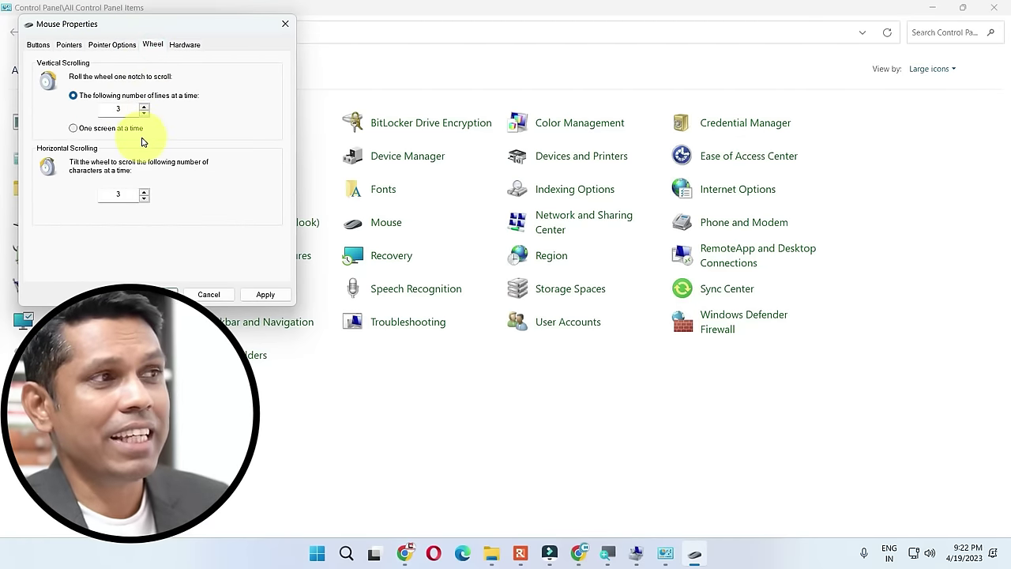
left_click(209, 294)
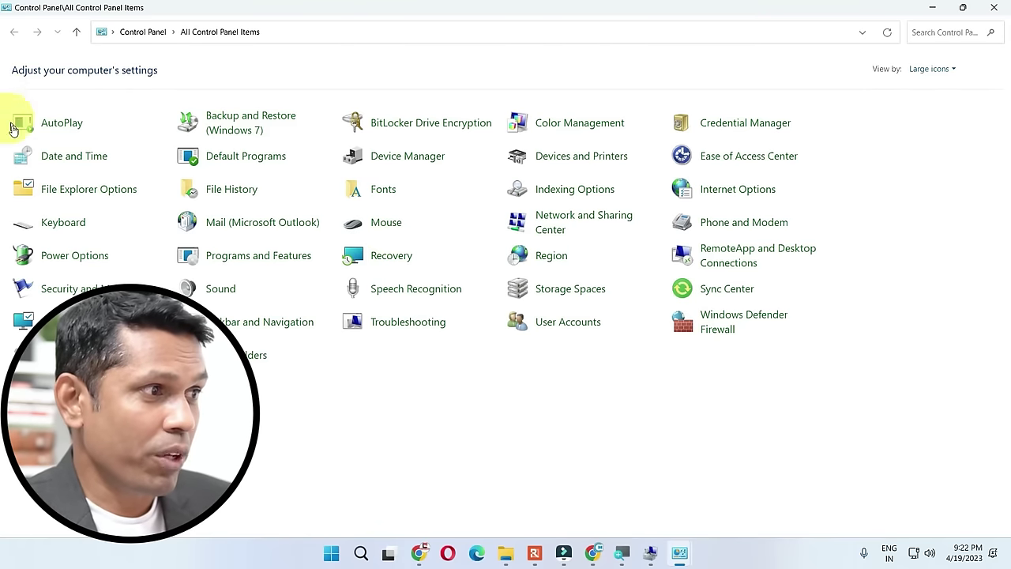
Open the Keyboard properties, test the slowest repeat rate with a run of "a" characters, and clear the test text.
left_click(52, 229)
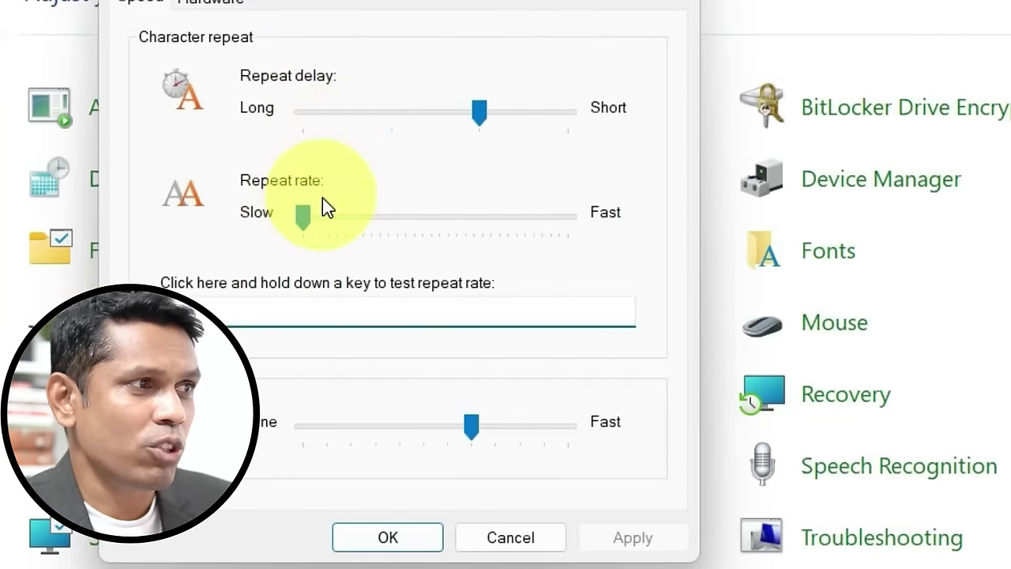
left_click(301, 216)
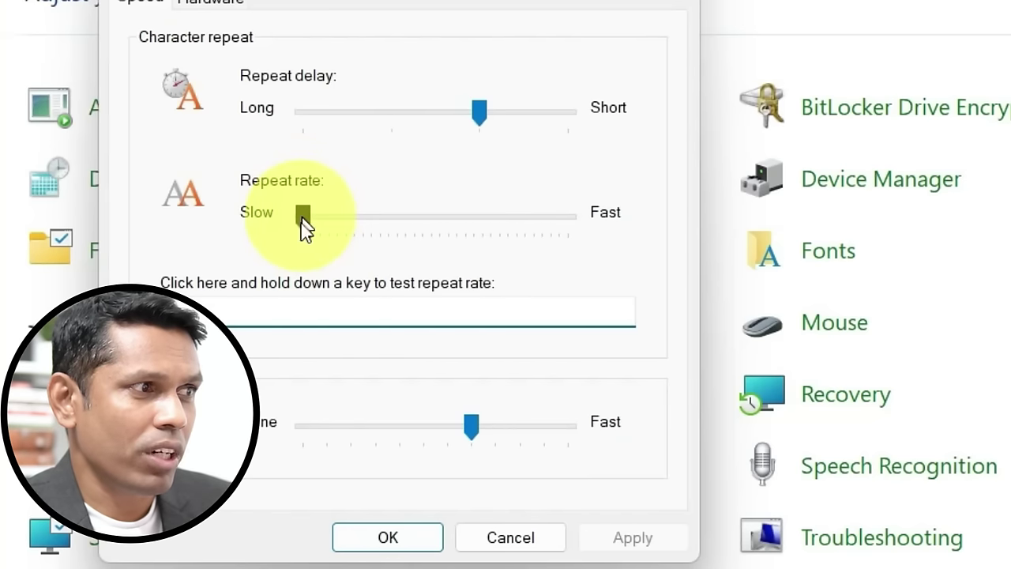
type("aa")
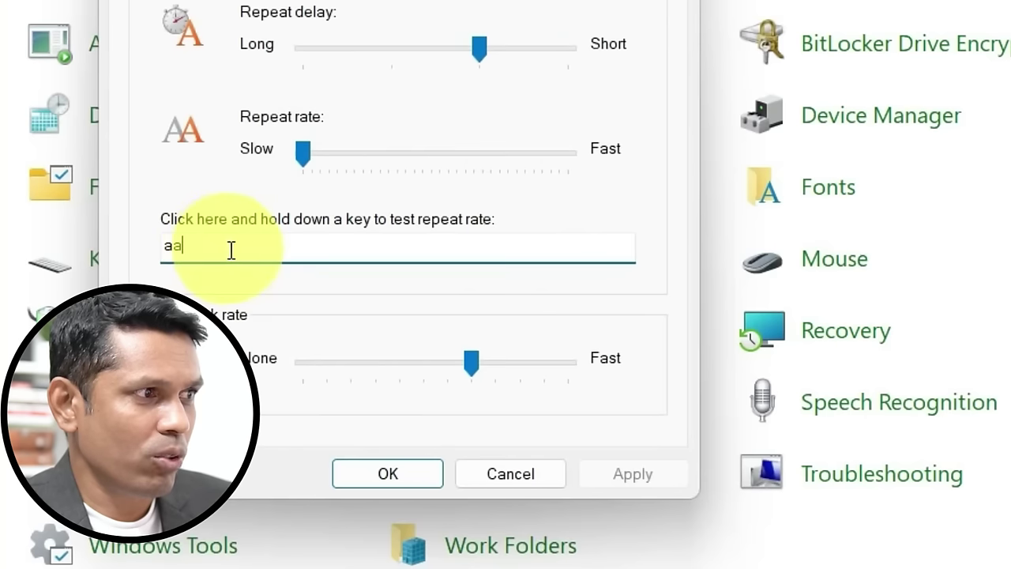
type("aaaa")
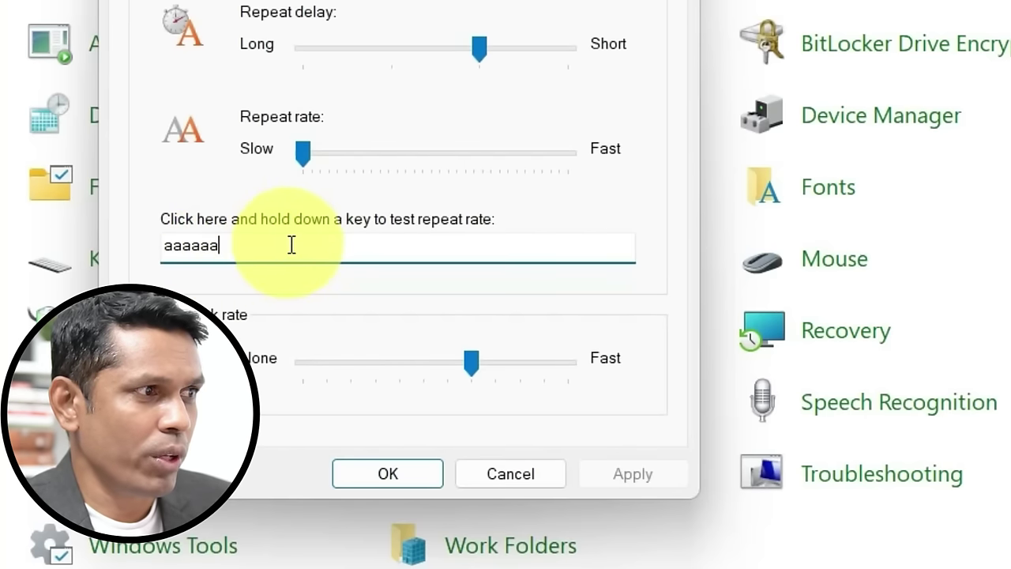
double_click(286, 246)
key("BackSpace")
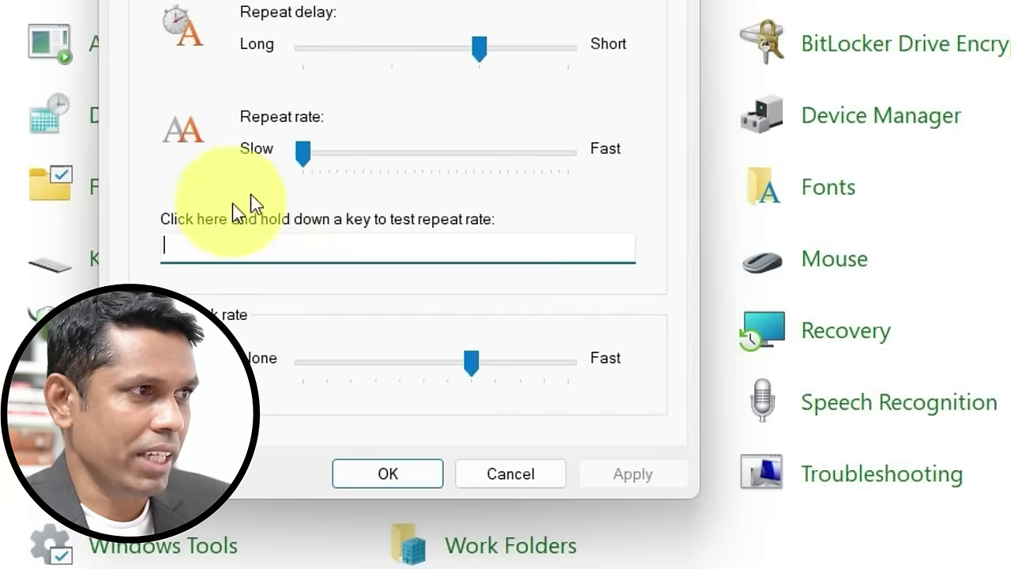
Set the keyboard repeat rate to the fastest, test it with a long run of "a" characters, and clear the test text.
left_click_drag(304, 157, 661, 163)
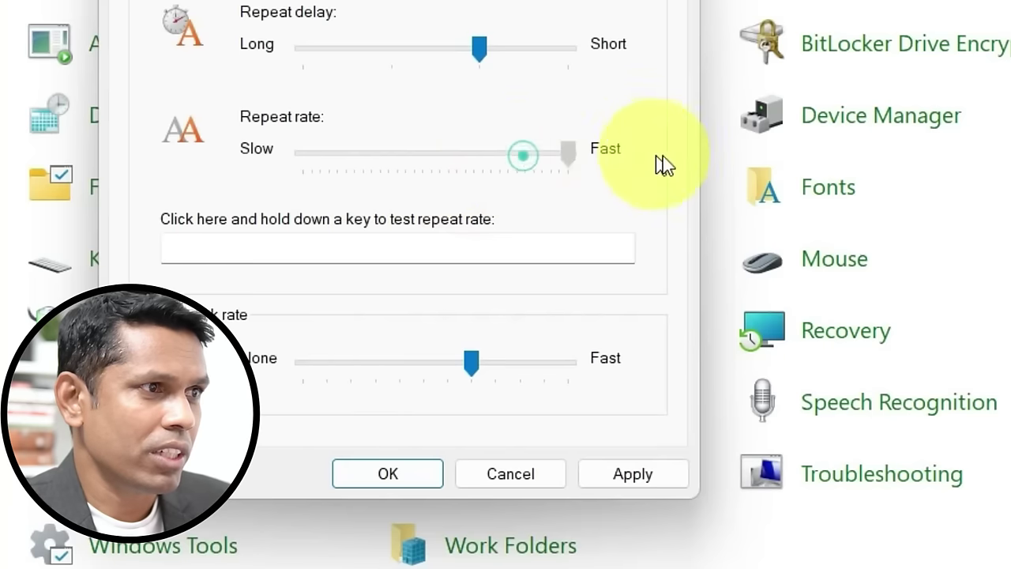
left_click(228, 250)
type("aaaaaaaaaaaaaaaaaaaaaaaaa")
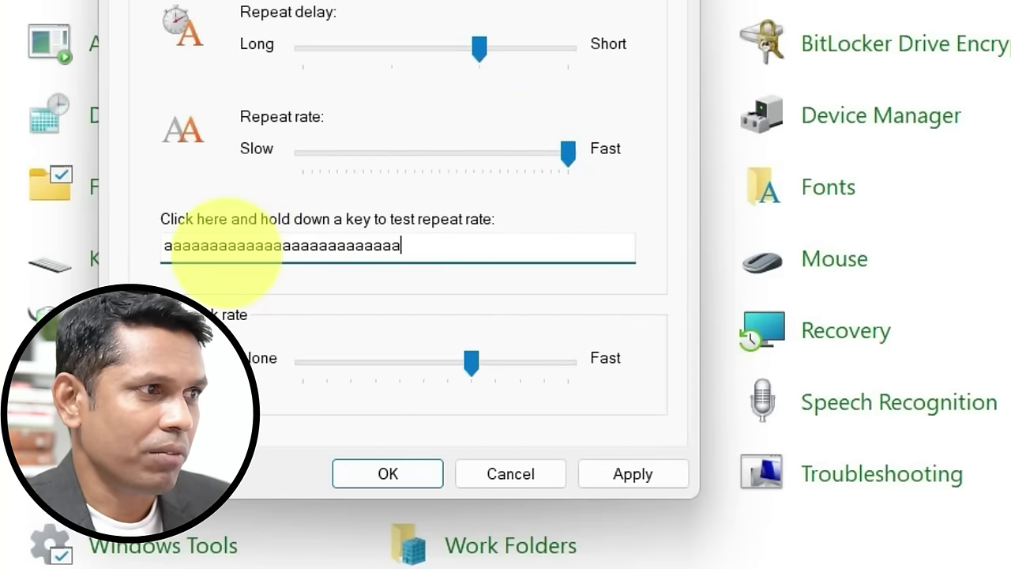
type("aaaa")
double_click(593, 244)
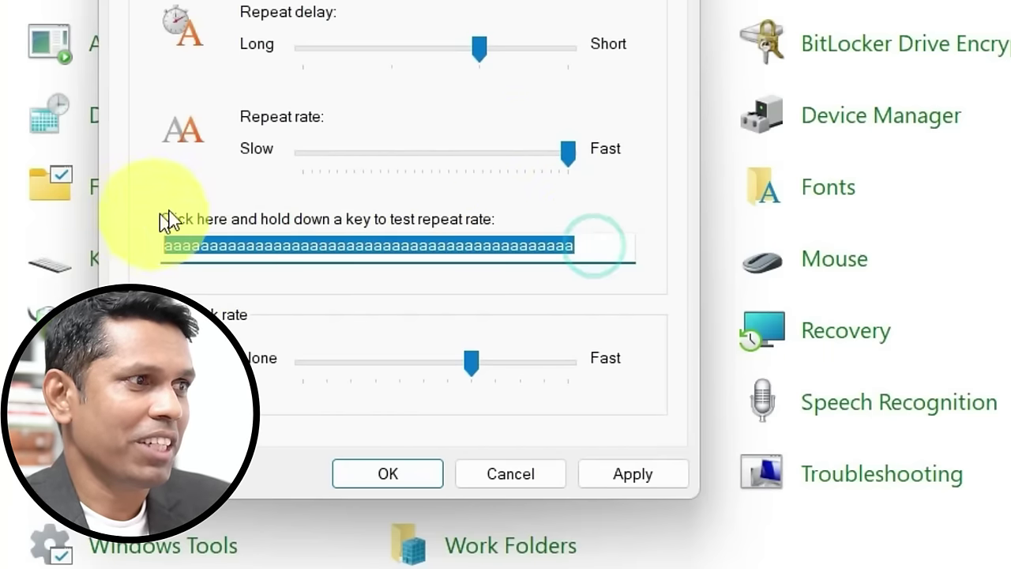
key("BackSpace")
Set the keyboard repeat delay to the longest and test it repeatedly with the letter "a" in the test field.
left_click_drag(479, 49, 288, 54)
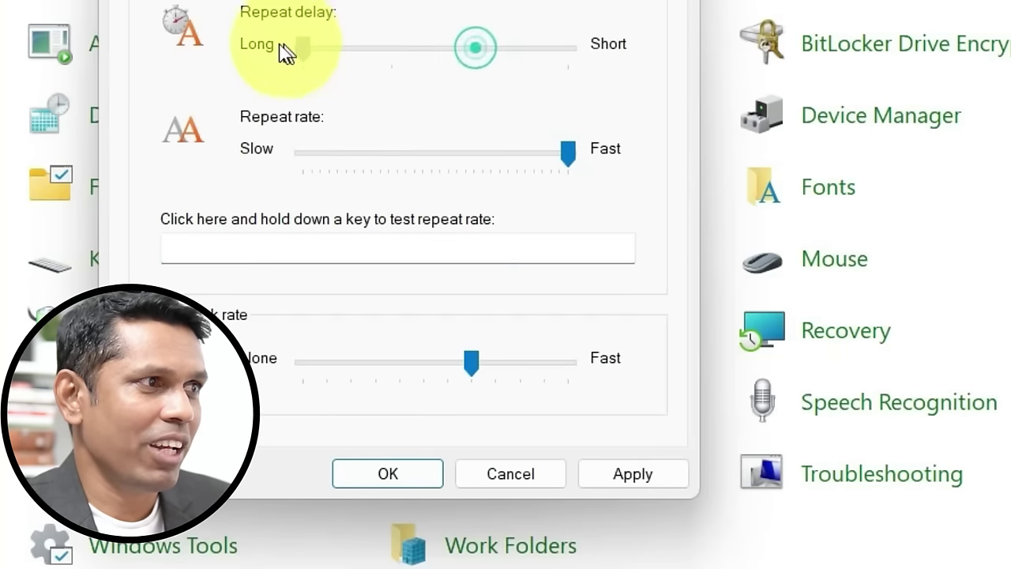
left_click(186, 250)
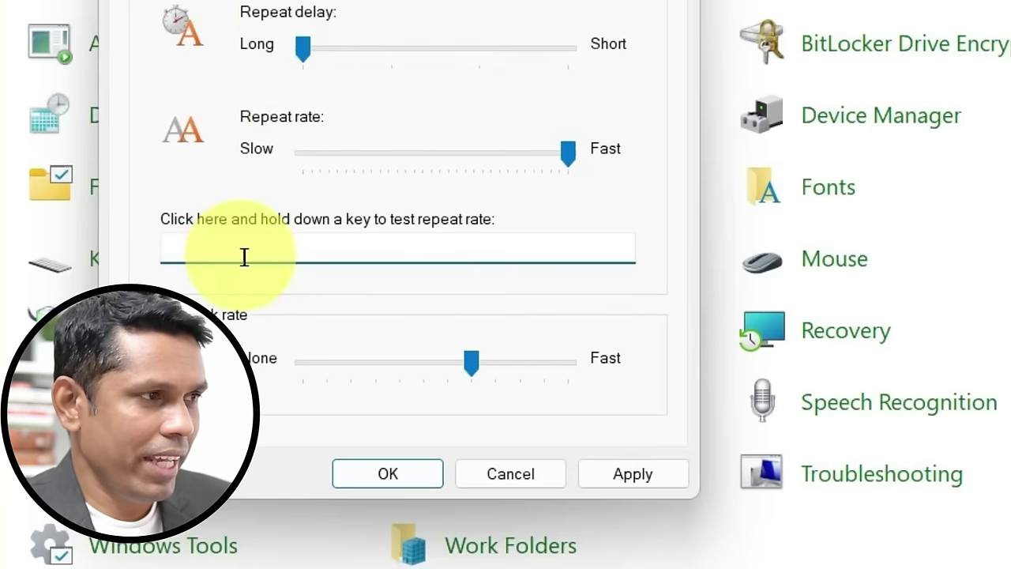
type("a")
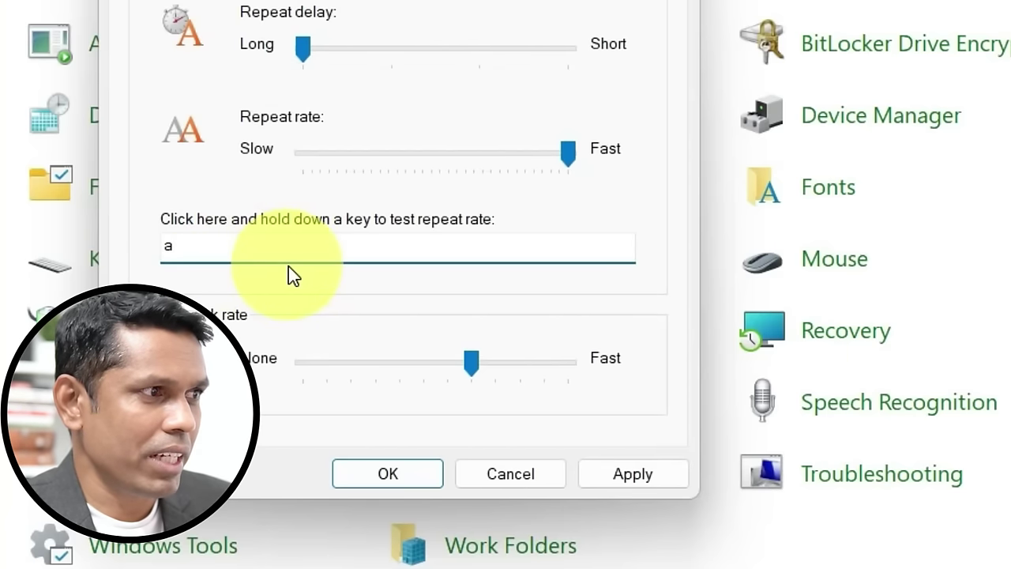
type("aaaaaaaaaaaaaaaaaaaaaaaaaaaaaa")
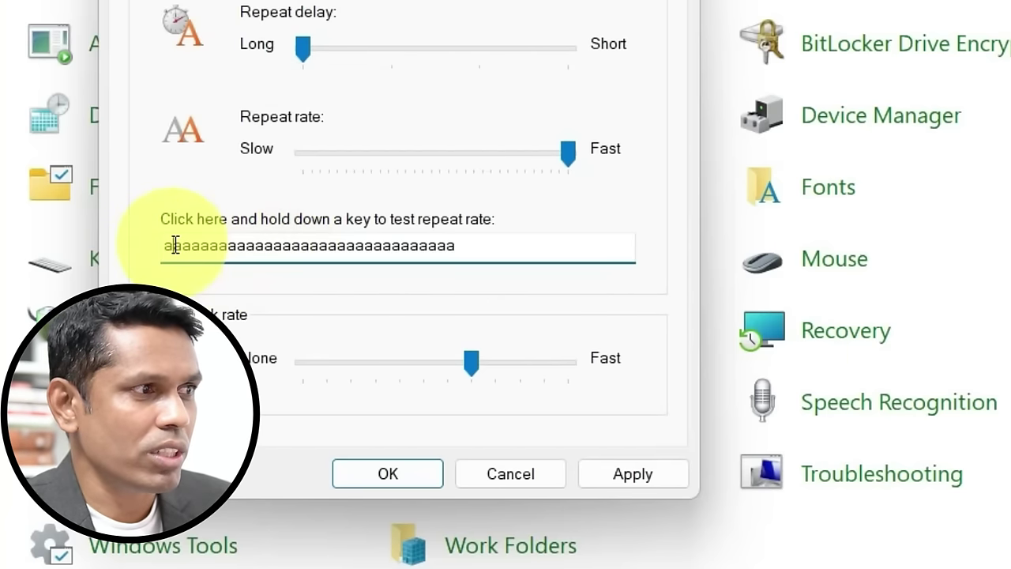
left_click_drag(170, 244, 632, 224)
type("a")
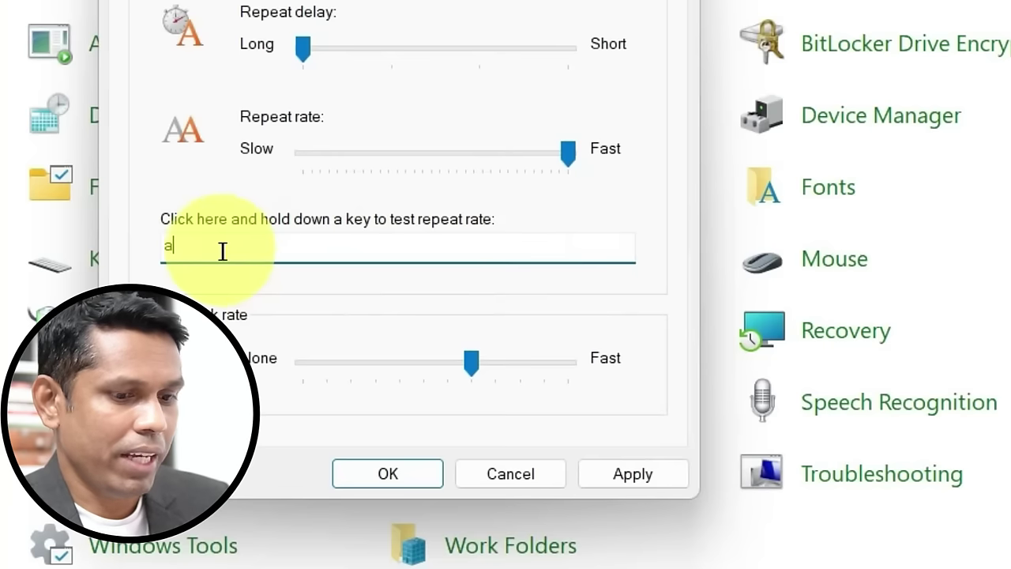
type("a")
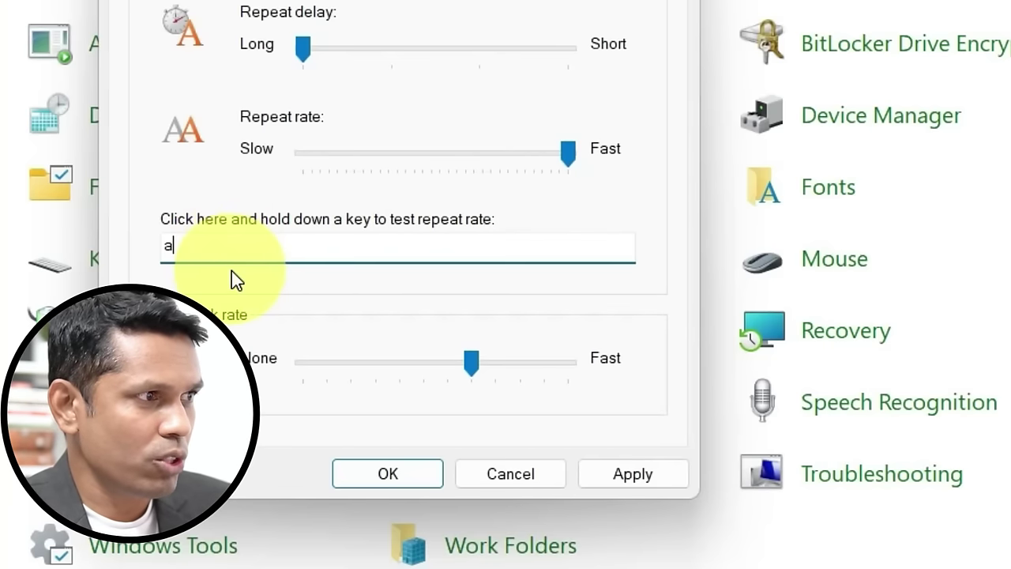
Test the repeat delay with a run of "a" characters, clear the test field, and set the delay one mark below the shortest.
type("aaaaaaaaaaaaaaa")
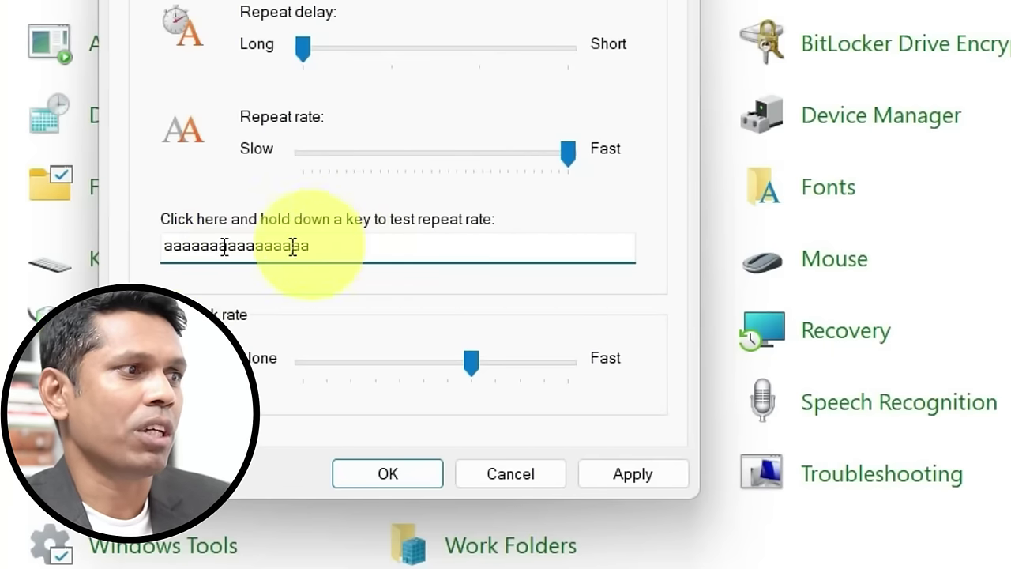
double_click(331, 245)
key("Delete")
left_click_drag(304, 48, 494, 60)
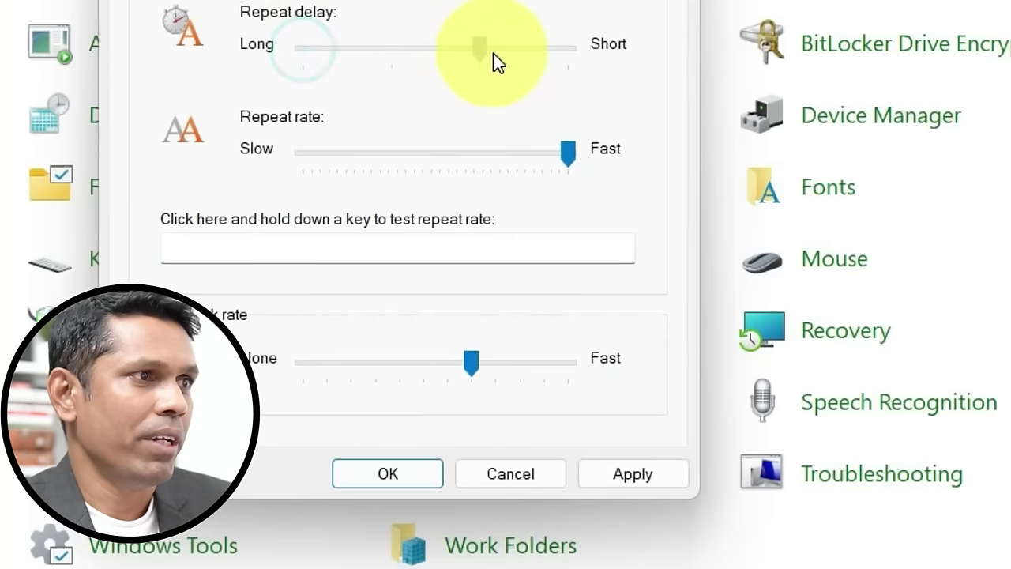
left_click(562, 155)
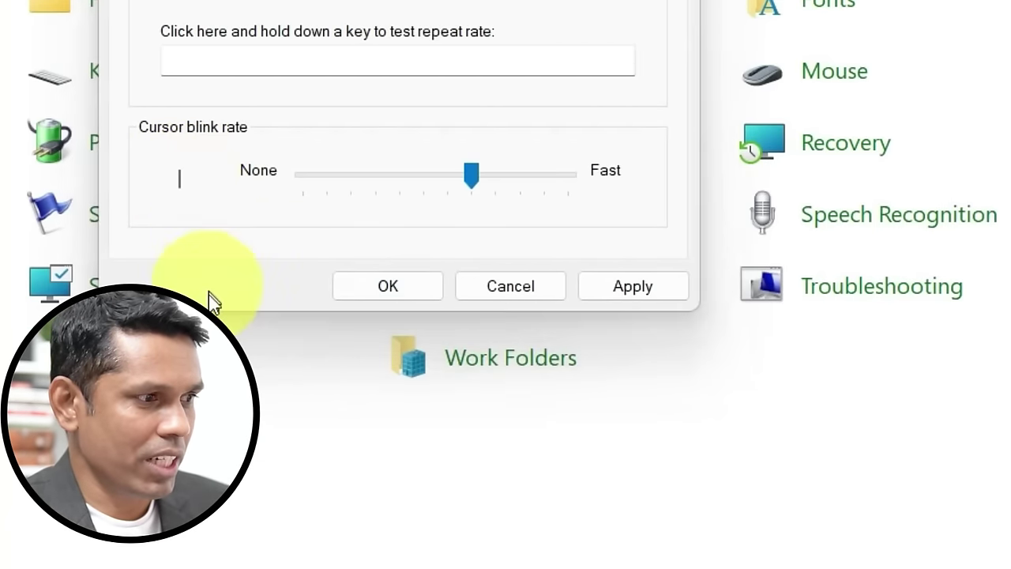
Open the Run dialog, empty its Open field to observe how the cursor blinks there, and cancel the dialog.
key("super")
key("super+r")
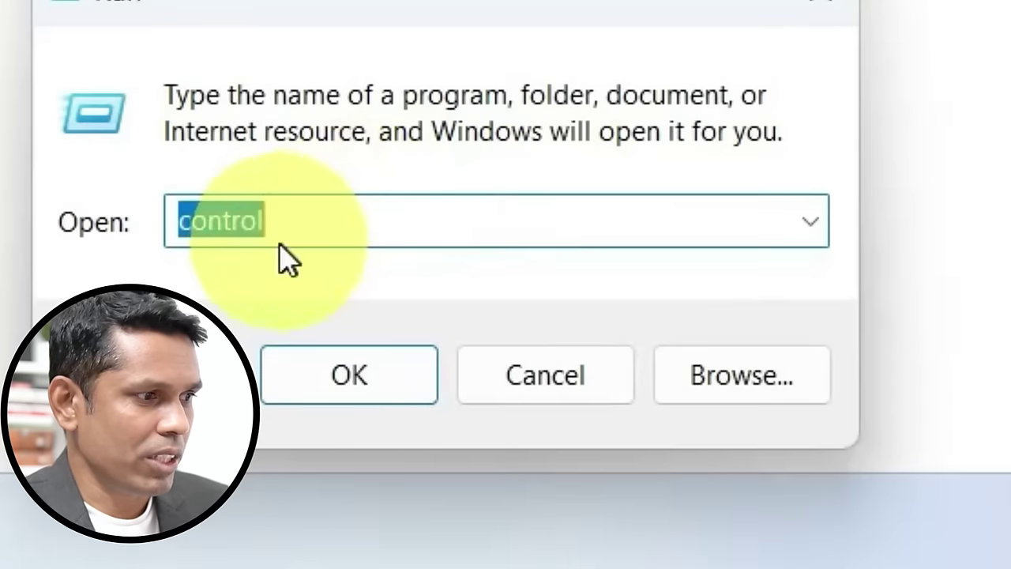
key("BackSpace")
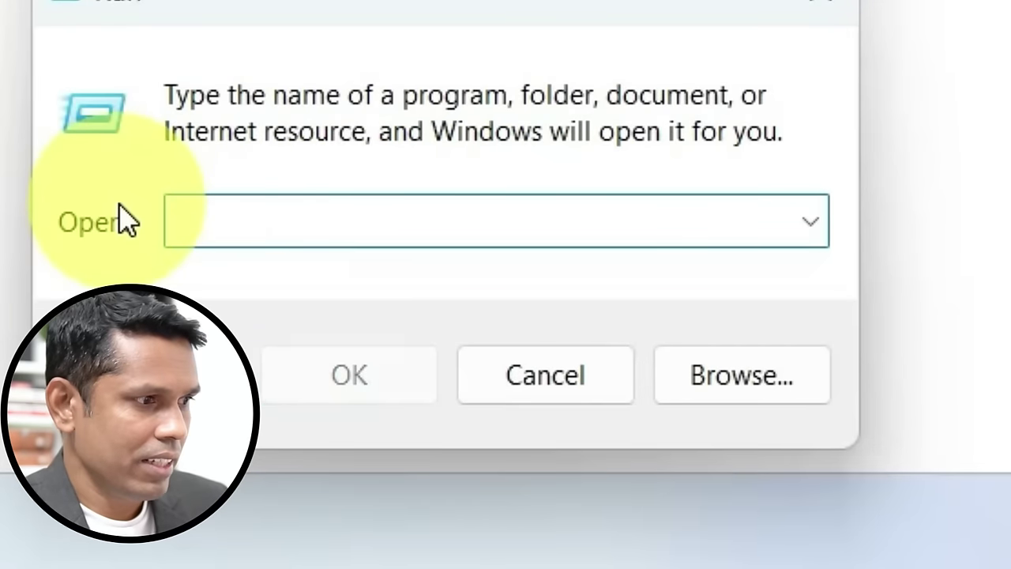
left_click(189, 229)
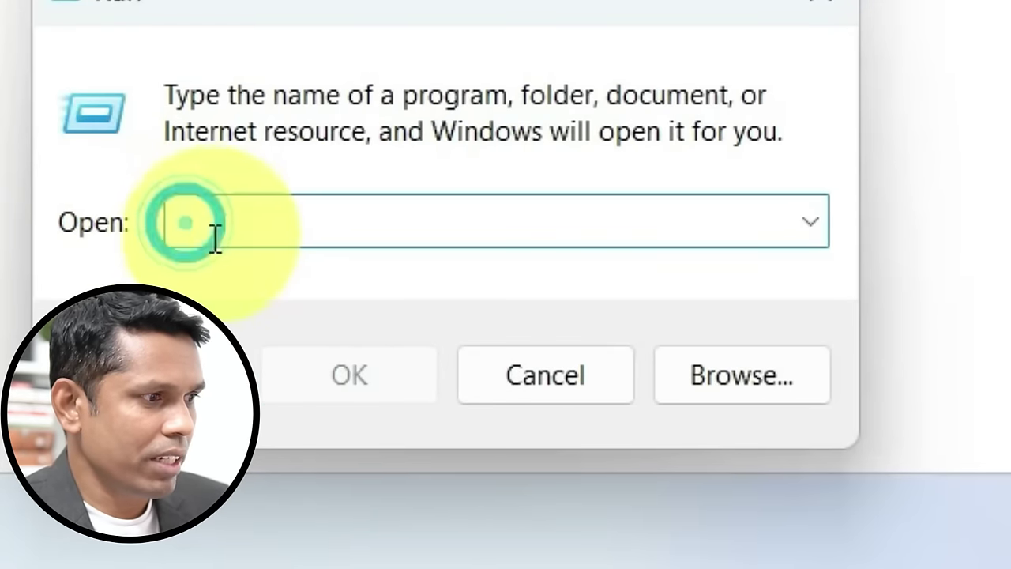
left_click(534, 417)
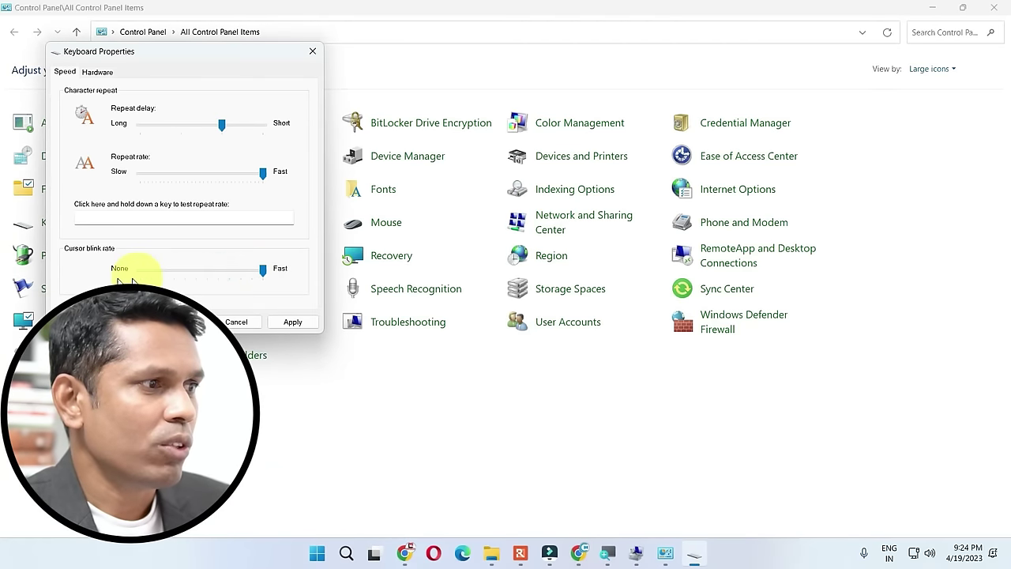
Set the cursor blink rate to None and check the cursor in the Run dialog's Open field.
left_click_drag(262, 268, 91, 286)
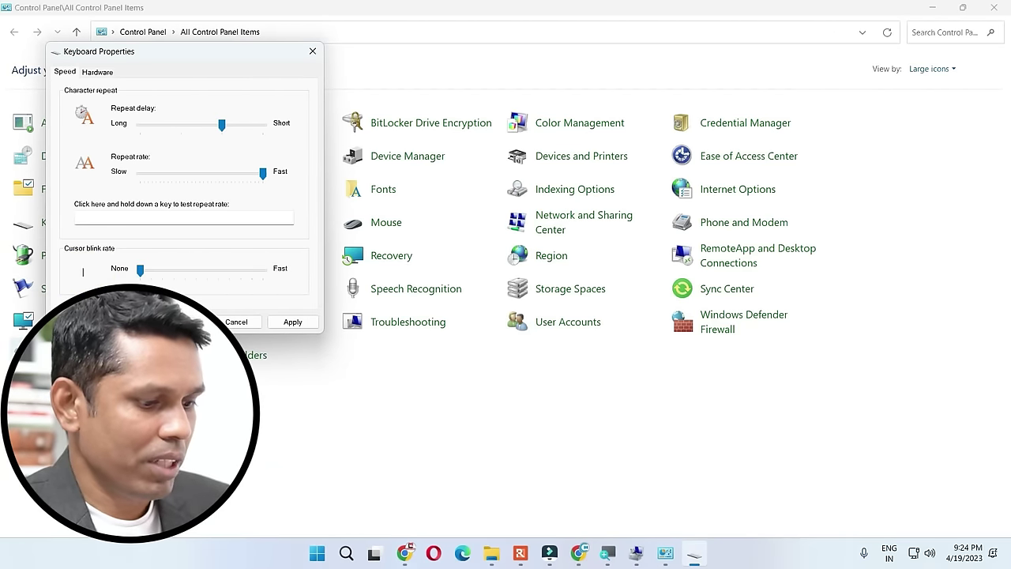
key("super+r")
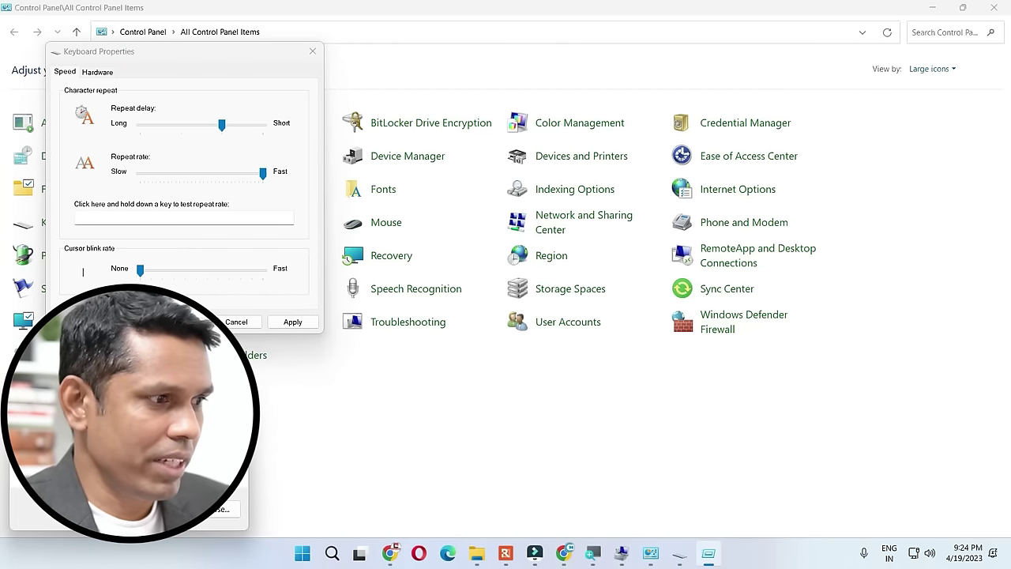
left_click(103, 477)
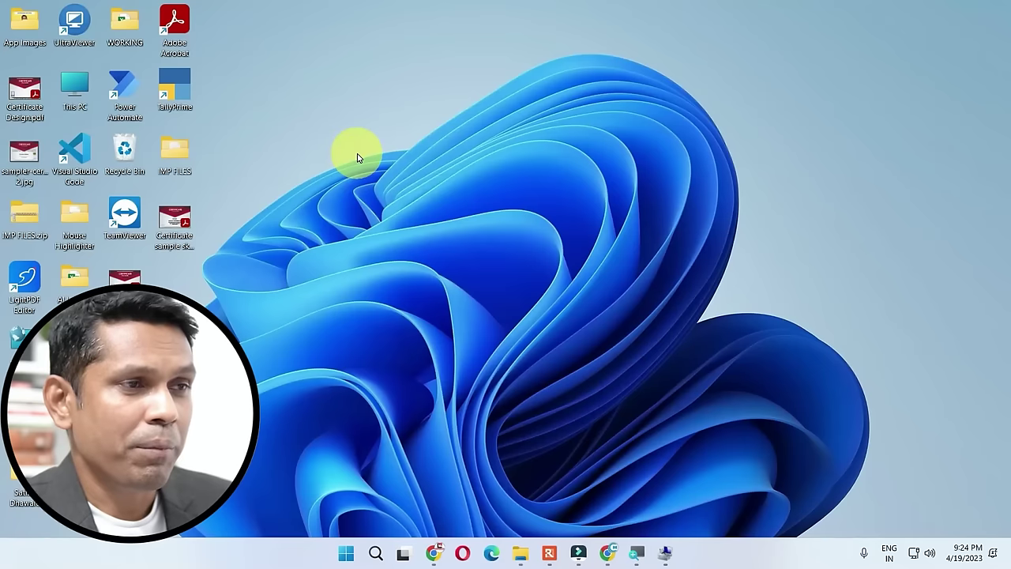
Hide all desktop icons through the desktop view options and show them again.
right_click(357, 158)
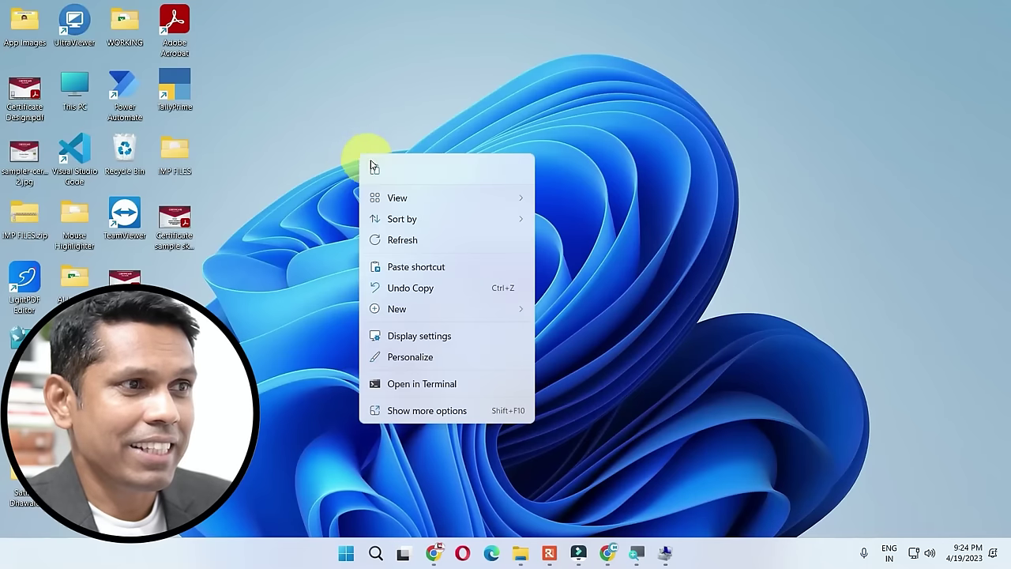
mouse_move(438, 206)
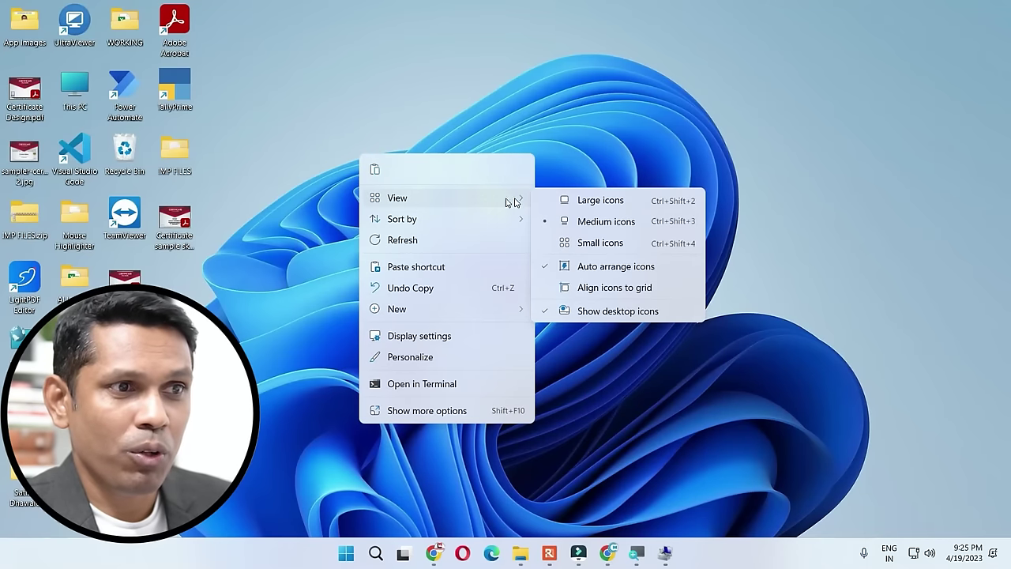
left_click(610, 313)
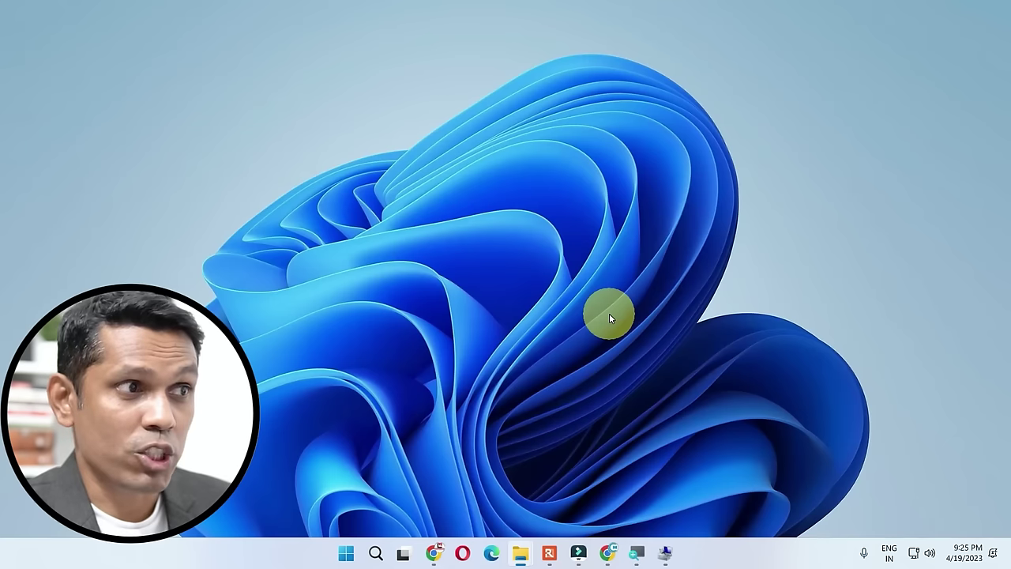
right_click(435, 153)
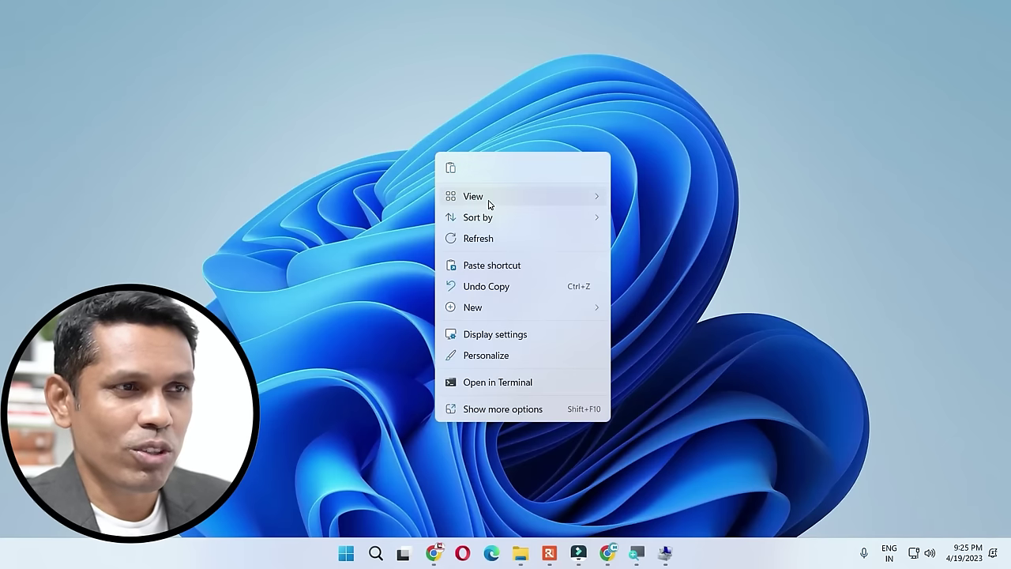
left_click(488, 201)
left_click(678, 310)
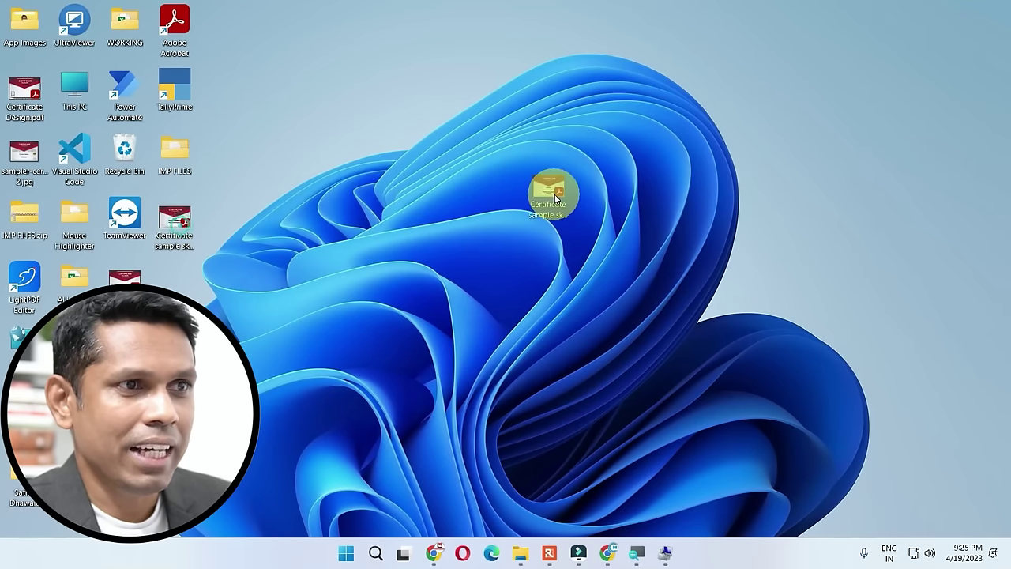
Turn off auto arrange for desktop icons and move the Certificate sample skill course PDF to the open middle area of the desktop.
right_click(435, 181)
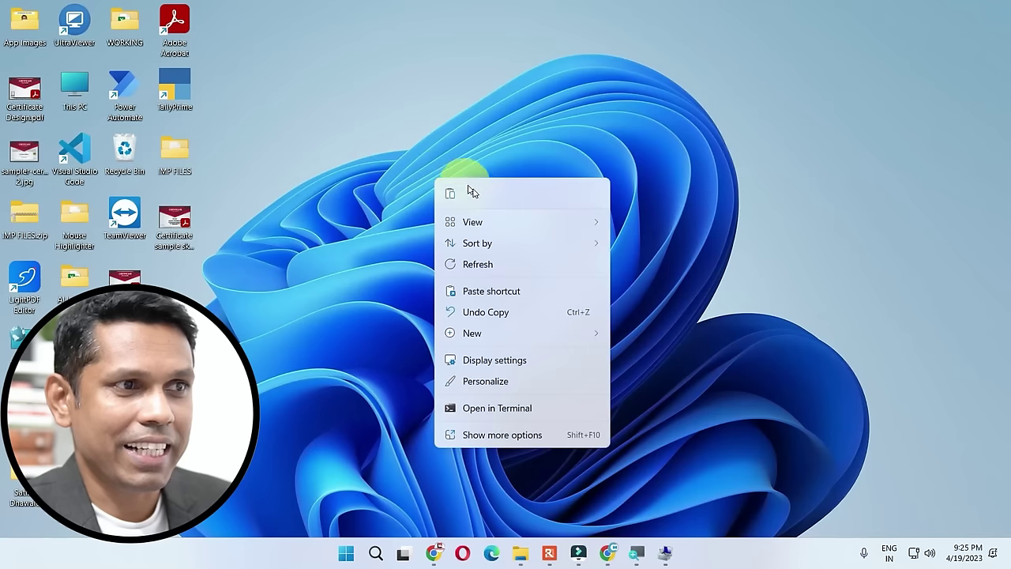
left_click(496, 227)
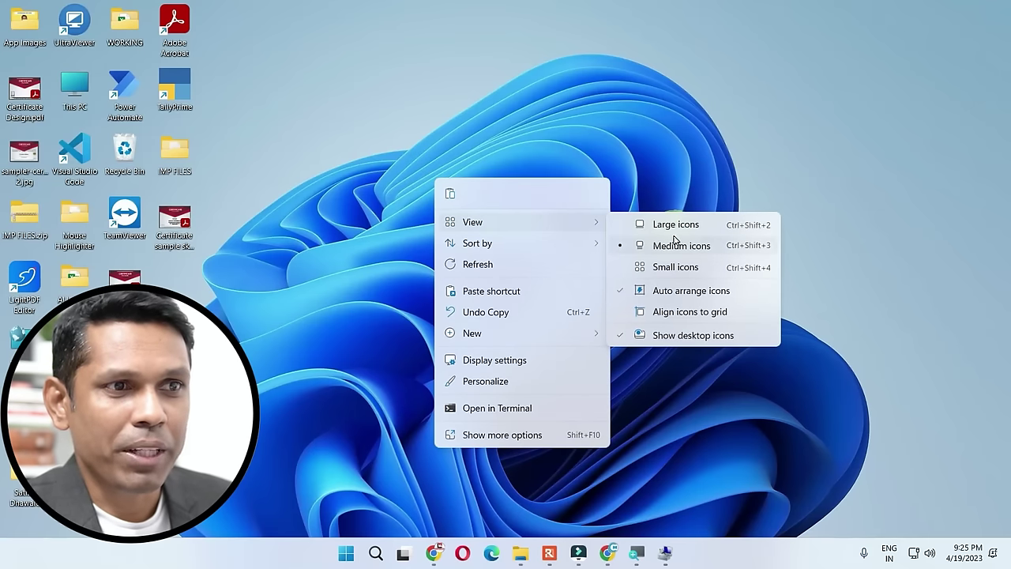
left_click(664, 295)
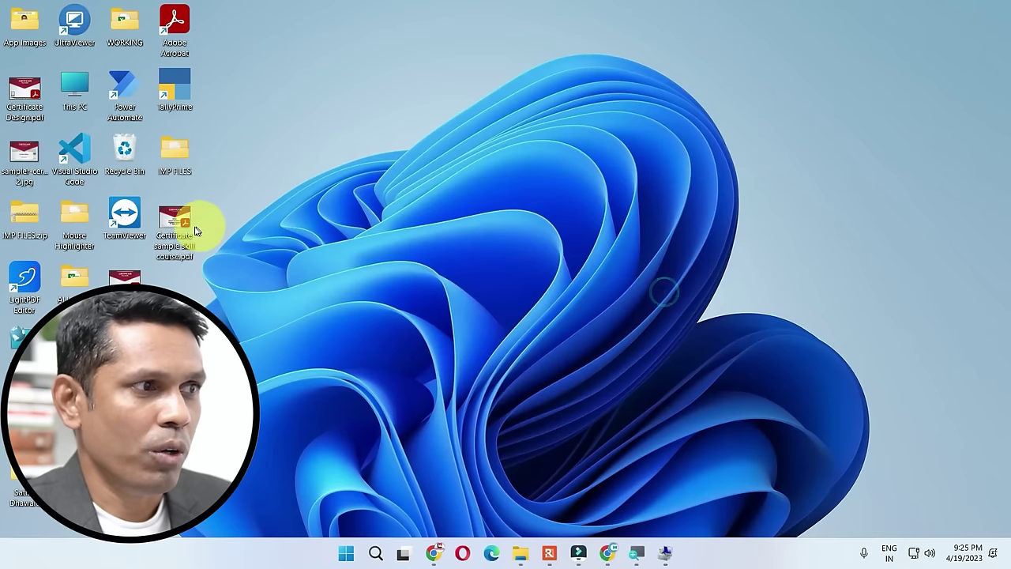
left_click_drag(194, 224, 654, 160)
left_click_drag(654, 160, 480, 167)
Turn auto arrange back on so the moved certificate PDF snaps into the desktop's icon columns.
right_click(571, 96)
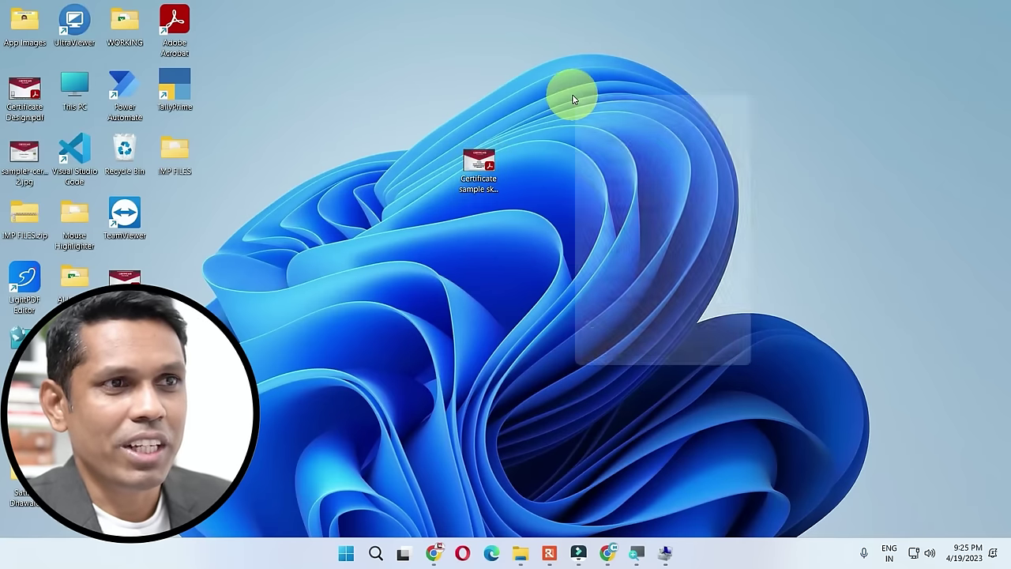
mouse_move(699, 147)
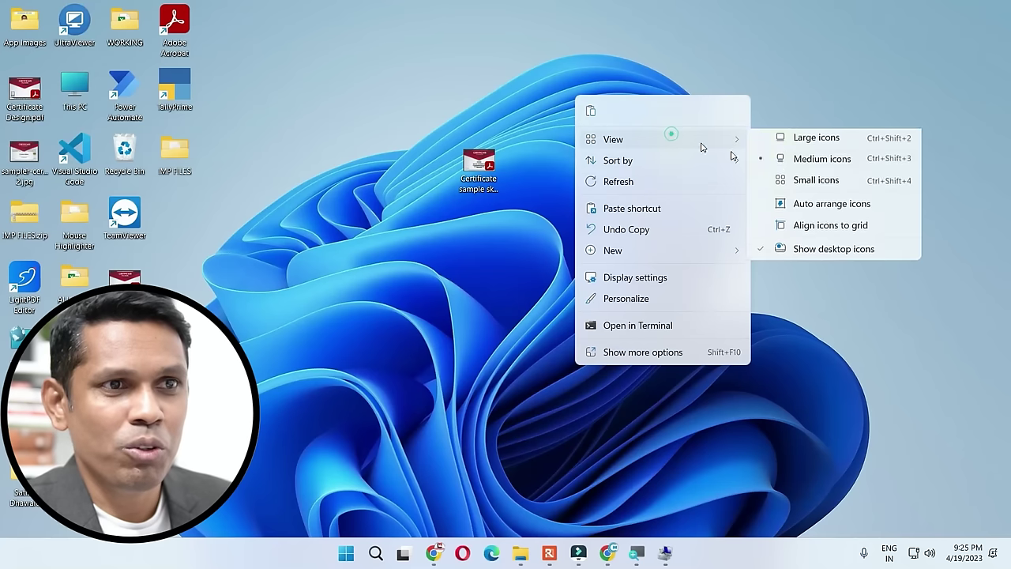
left_click(785, 207)
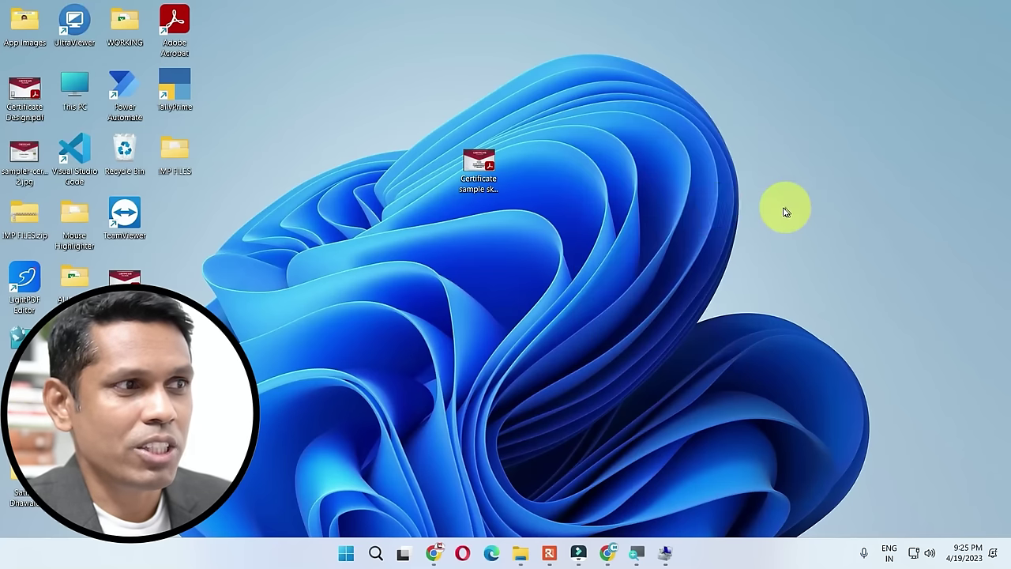
Switch the desktop icons to the small size and return them to the medium size.
right_click(408, 106)
left_click(483, 152)
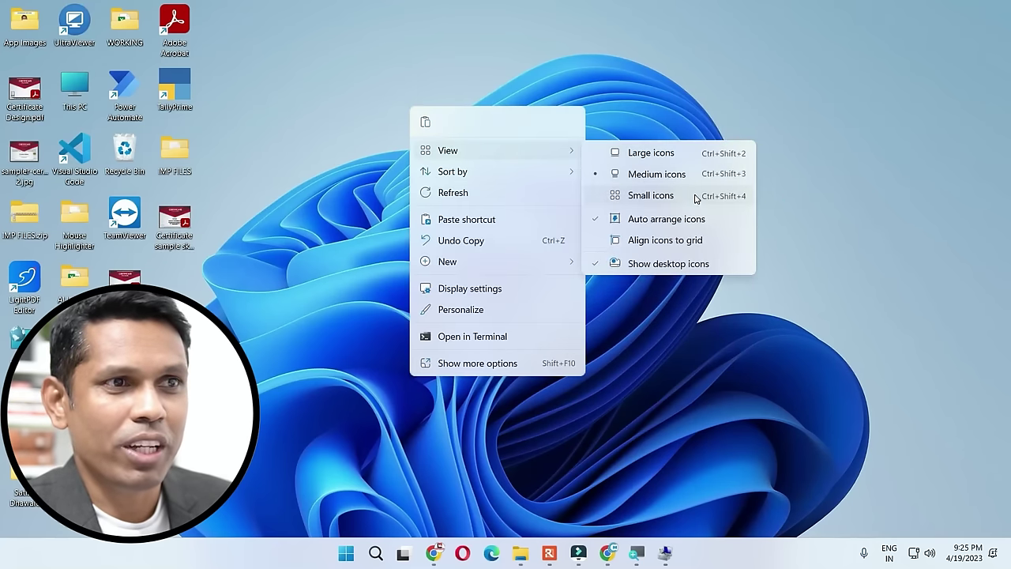
left_click(668, 196)
right_click(471, 140)
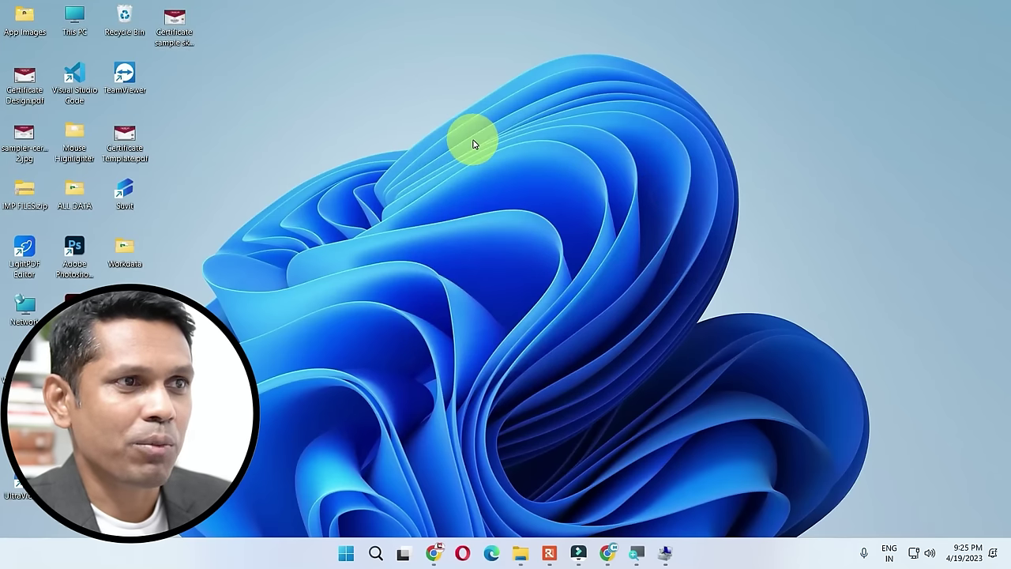
mouse_move(638, 198)
left_click(689, 199)
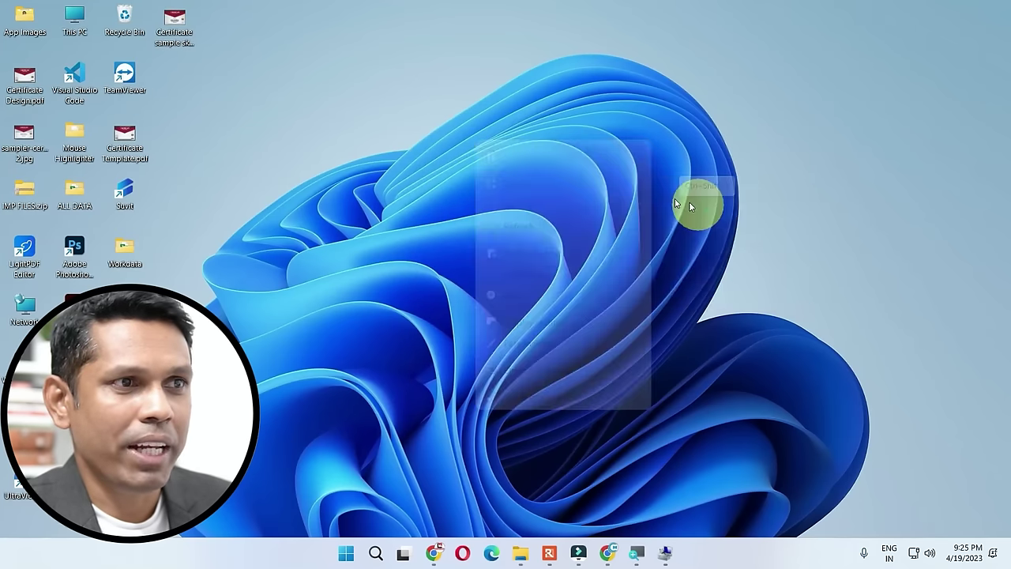
Switch the desktop icons to the large size and restore the medium size.
right_click(512, 161)
mouse_move(521, 195)
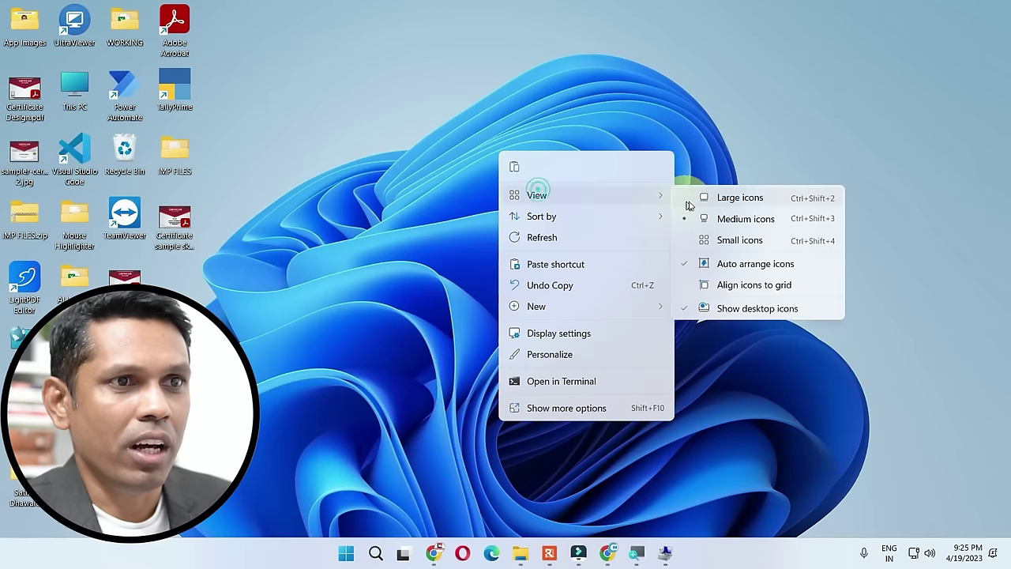
left_click(701, 197)
right_click(539, 144)
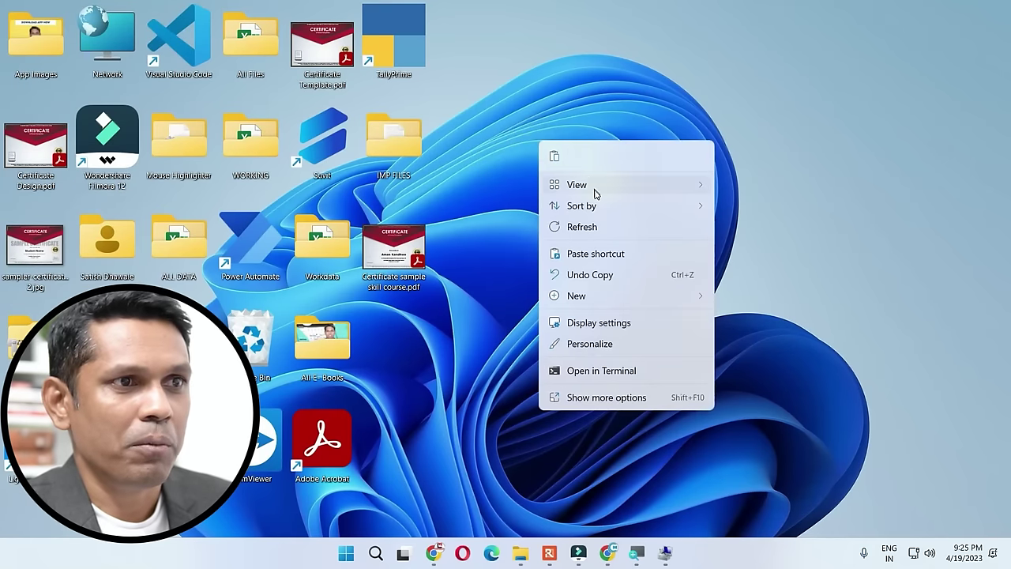
left_click(594, 188)
left_click(778, 210)
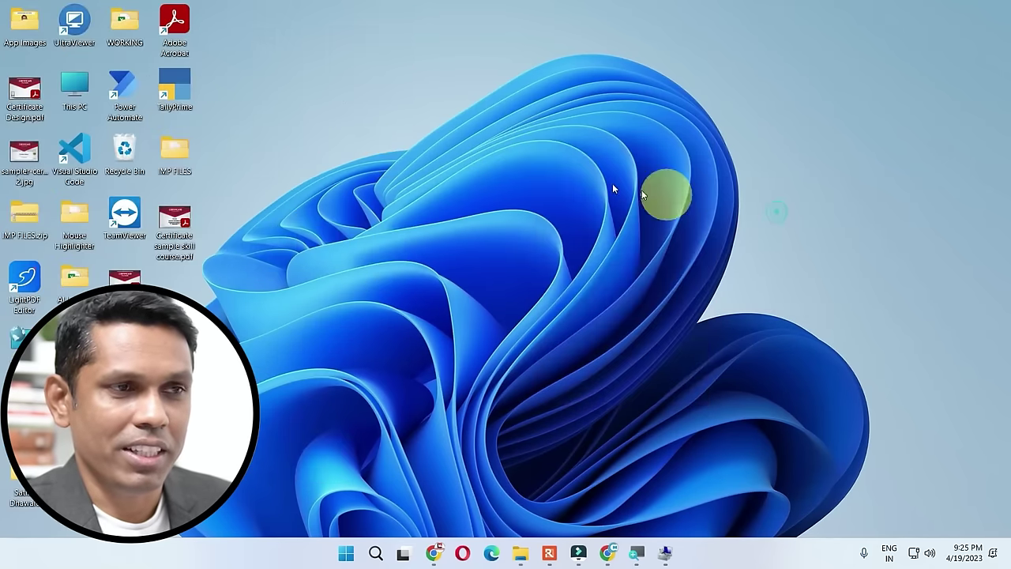
Look over the desktop's view and sort options and sort the desktop icons by date modified.
right_click(582, 173)
left_click(624, 215)
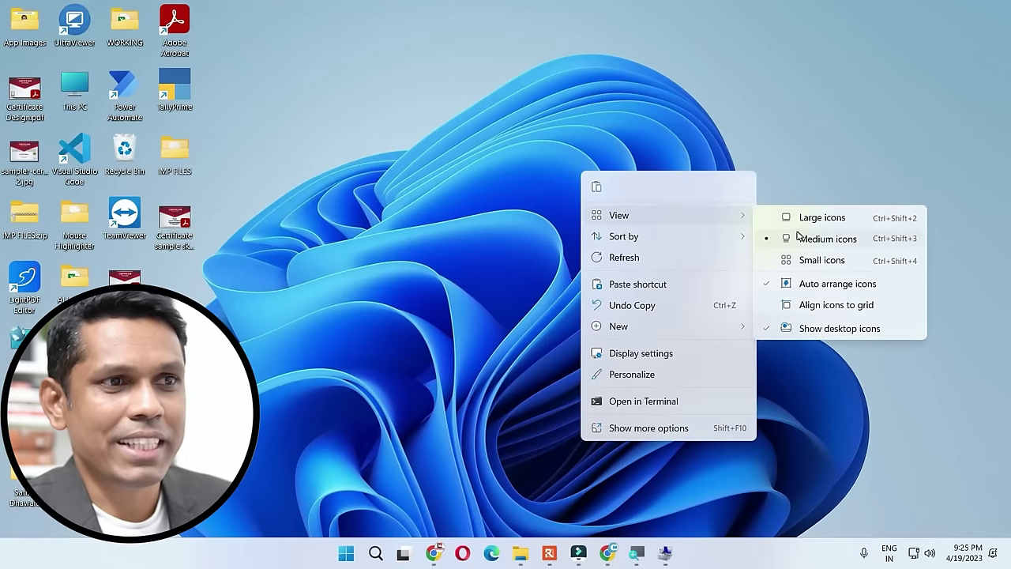
left_click(698, 236)
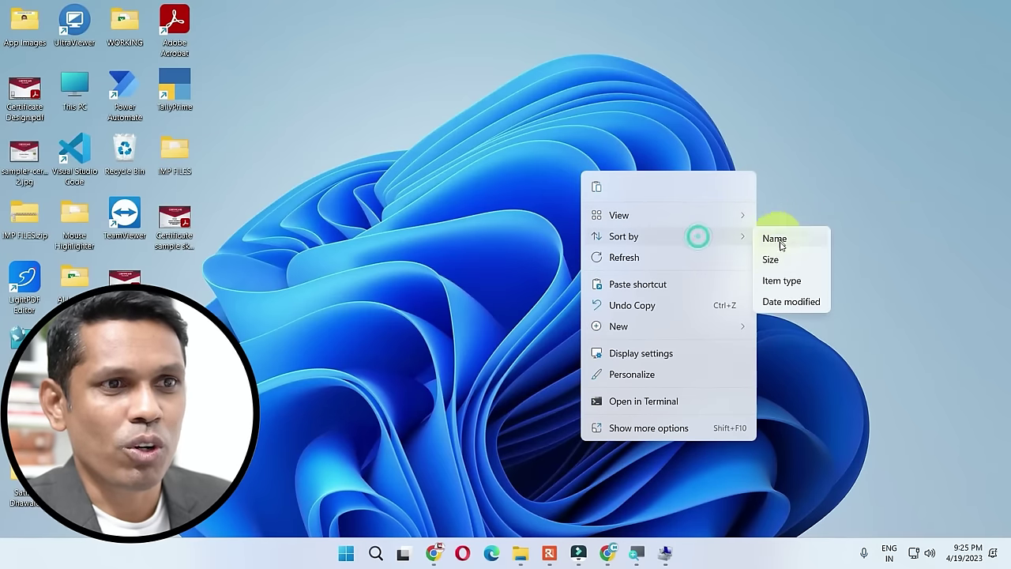
left_click(690, 236)
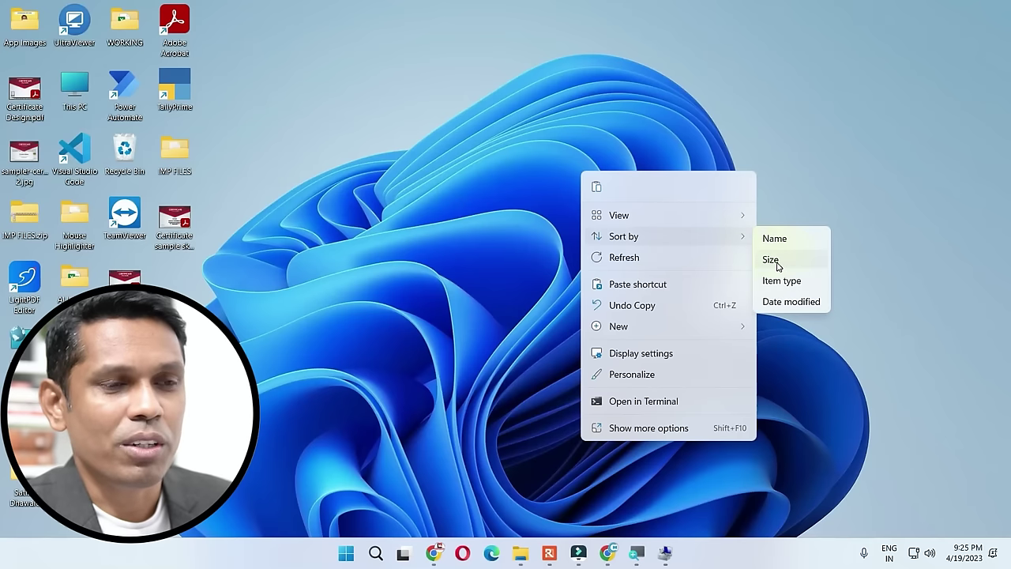
left_click(780, 304)
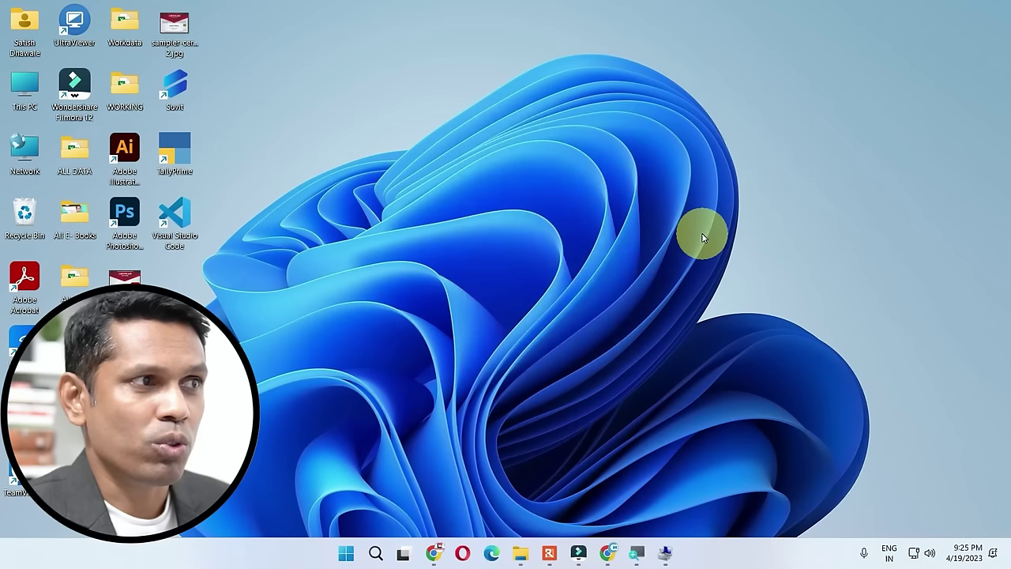
Check the desktop view options and try to move the Visual Studio Code icon away with auto arrange on.
right_click(446, 127)
left_click(509, 172)
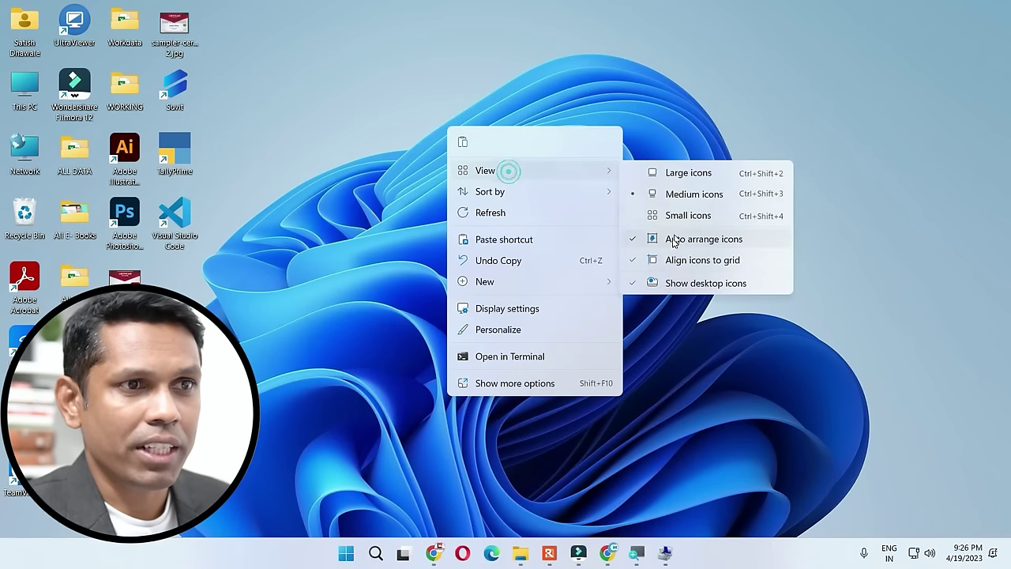
left_click_drag(190, 207, 302, 210)
Turn off auto arrange for desktop icons and move the Visual Studio Code shortcut to the grid spot beside TallyPrime.
right_click(404, 152)
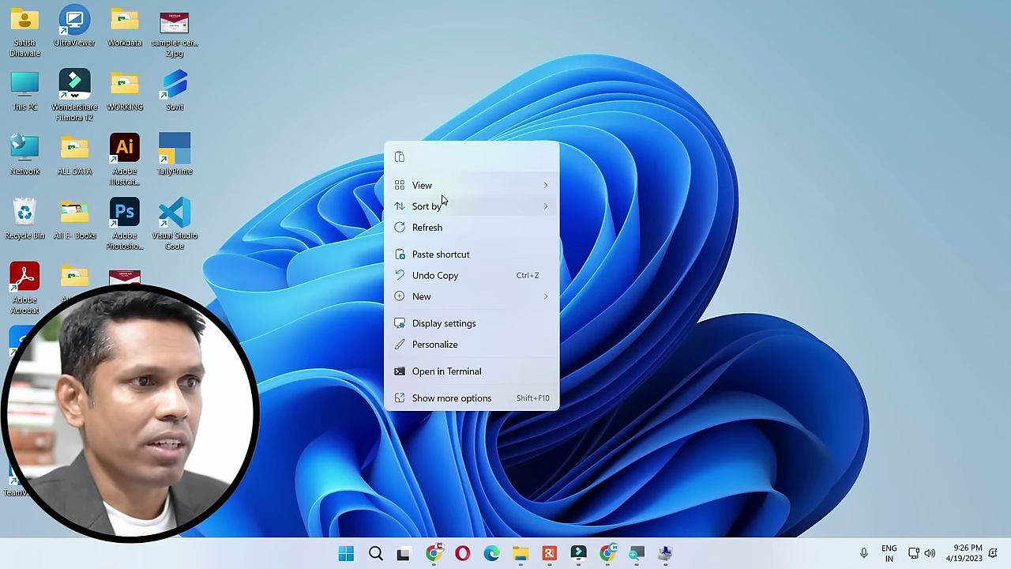
mouse_move(506, 187)
left_click(642, 254)
left_click(179, 227)
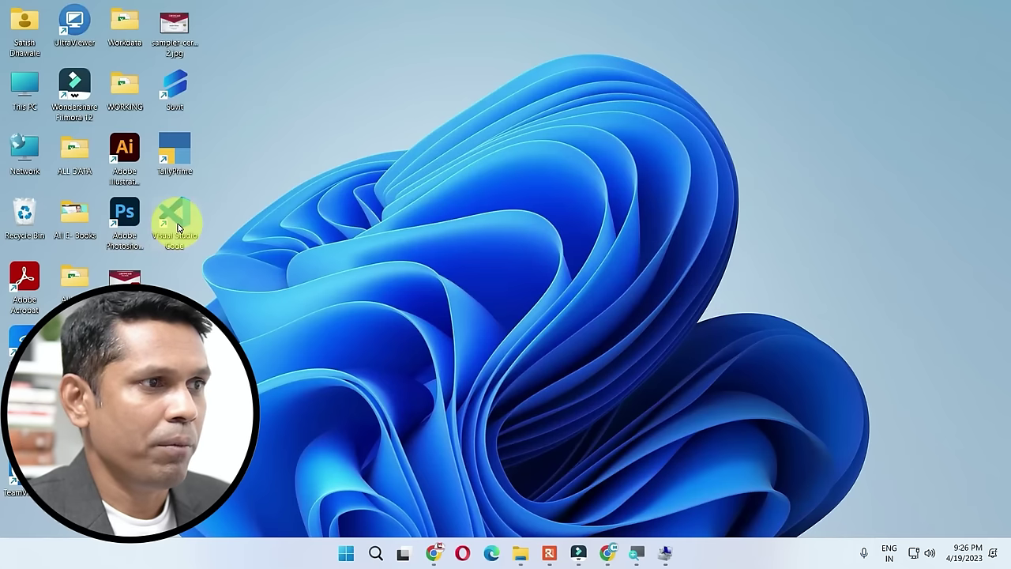
left_click_drag(178, 228, 225, 150)
Turn off aligning desktop icons to the grid and place the Visual Studio Code shortcut off-grid between the Suvit and TallyPrime rows.
right_click(395, 115)
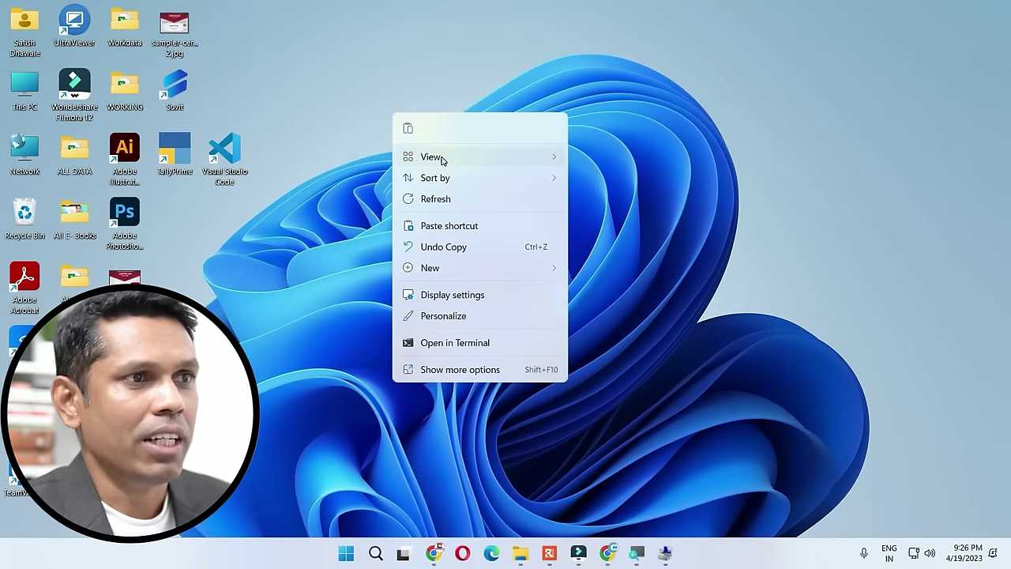
mouse_move(442, 160)
left_click(609, 249)
left_click_drag(210, 161, 232, 118)
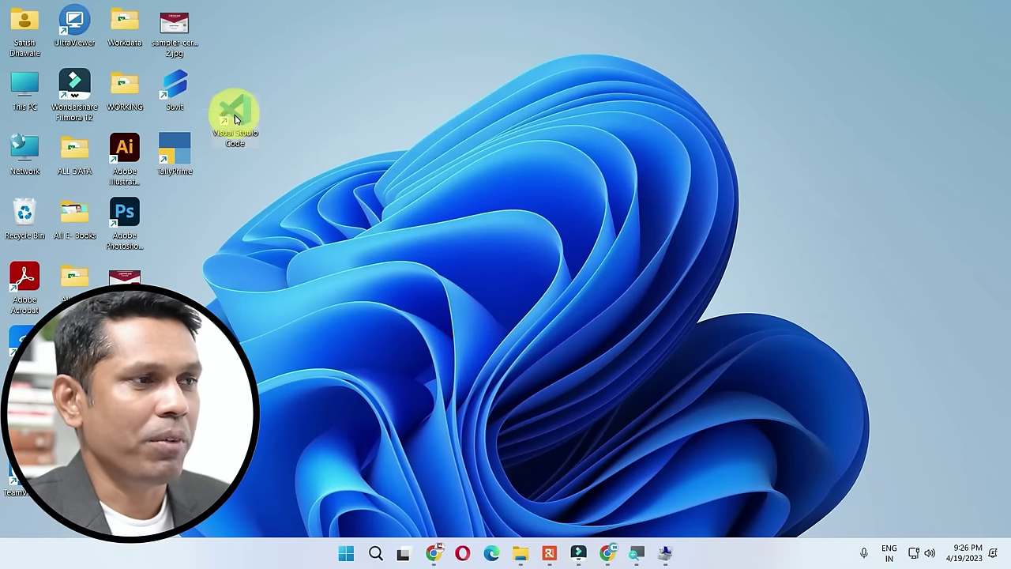
Turn on aligning desktop icons to the grid so the Visual Studio Code shortcut snaps beside Suvit, and reopen the desktop view options.
right_click(355, 82)
mouse_move(413, 136)
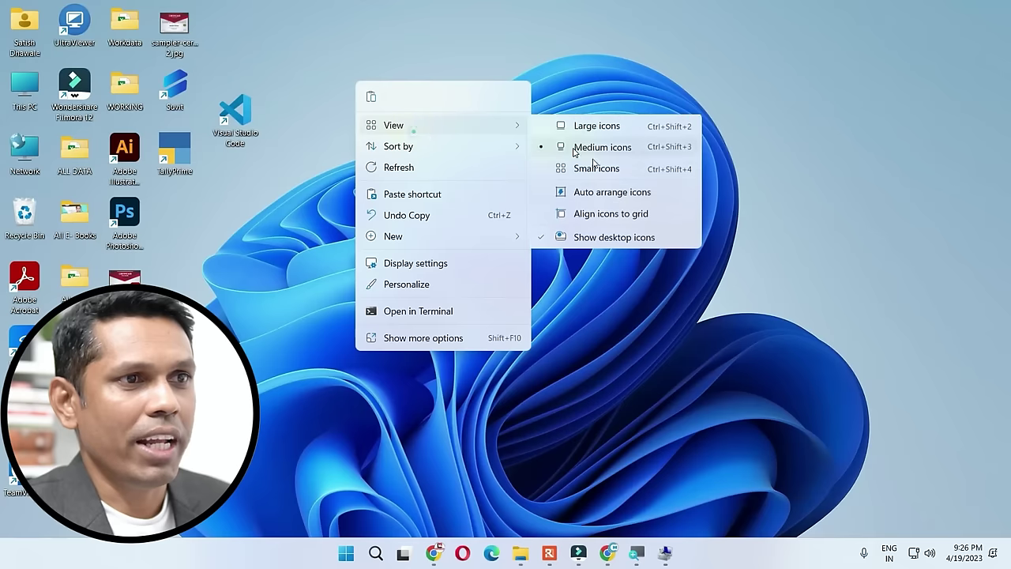
left_click(598, 220)
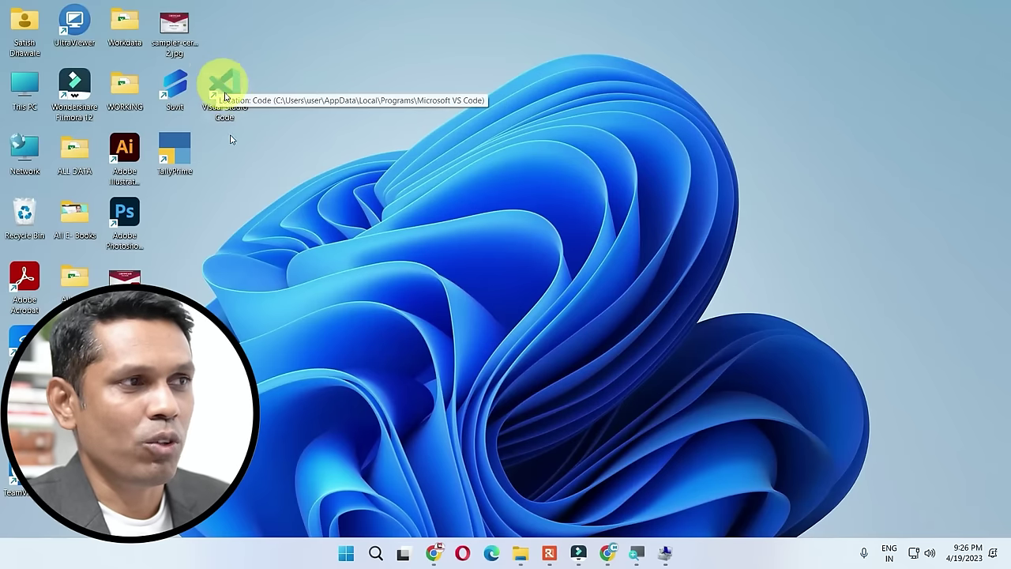
right_click(397, 87)
mouse_move(483, 131)
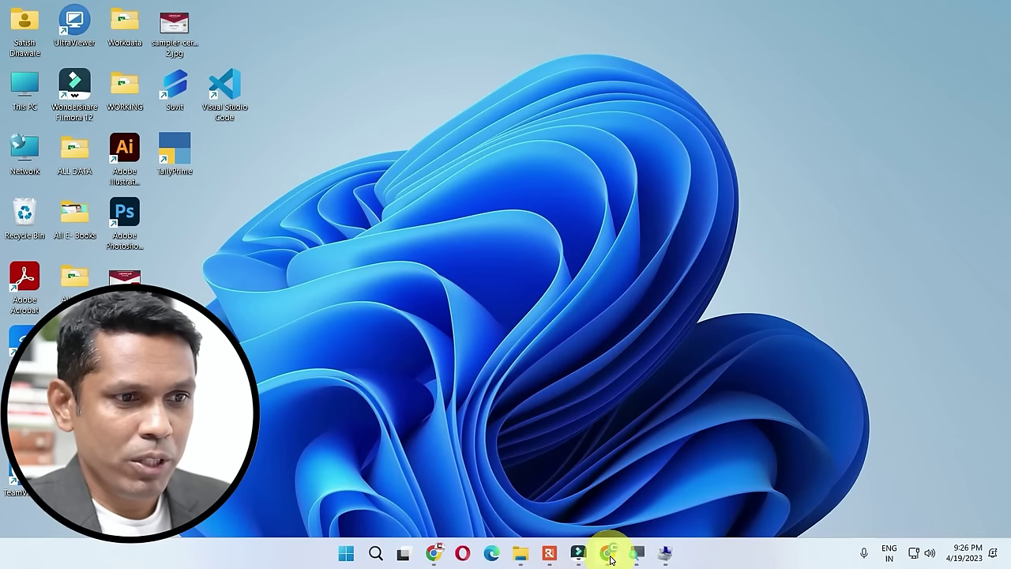
Bring up the two Chrome windows and peek temporarily at the desktop from the blank Word document.
left_click(608, 556)
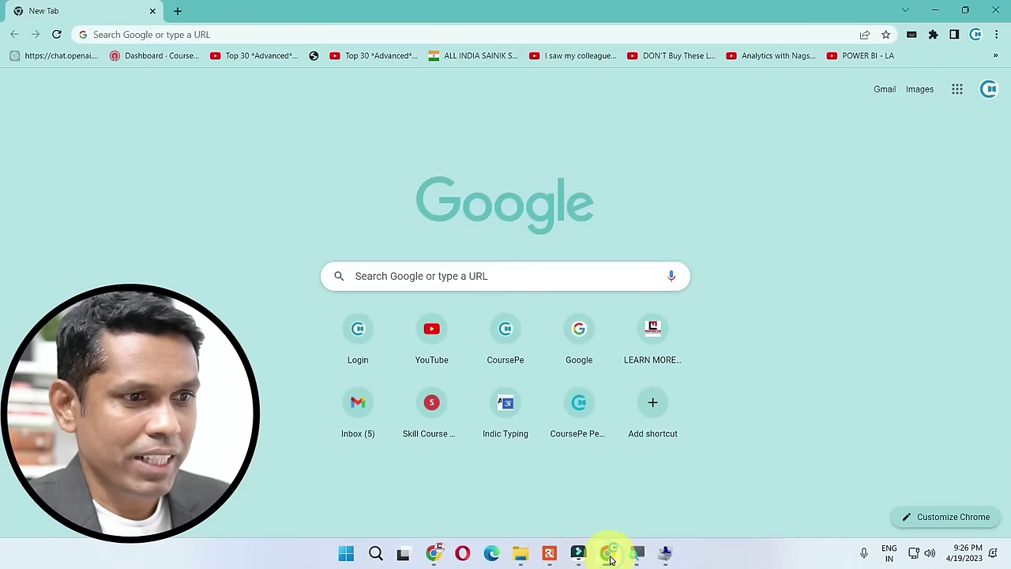
left_click(432, 547)
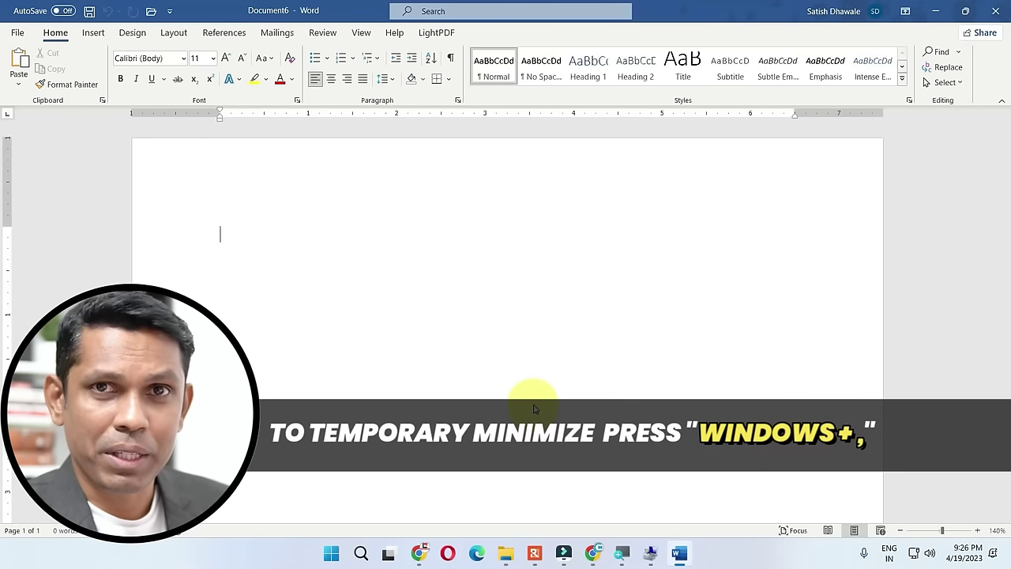
key("super+comma")
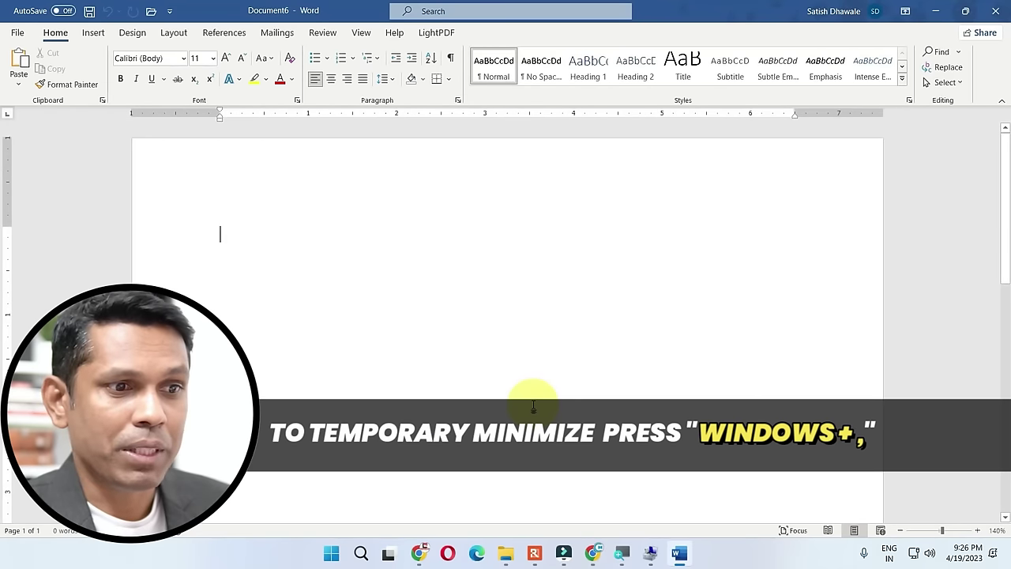
Take the Word window out of its maximized position over the dafont page, and minimize and restore all windows several times.
left_click_drag(774, 7, 832, 115)
key("super+d")
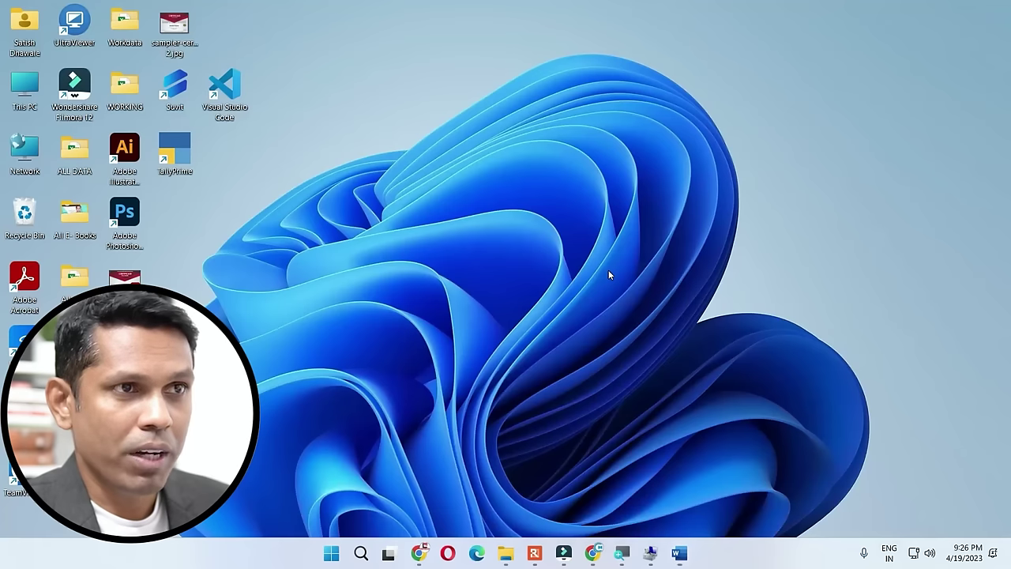
key("super+d")
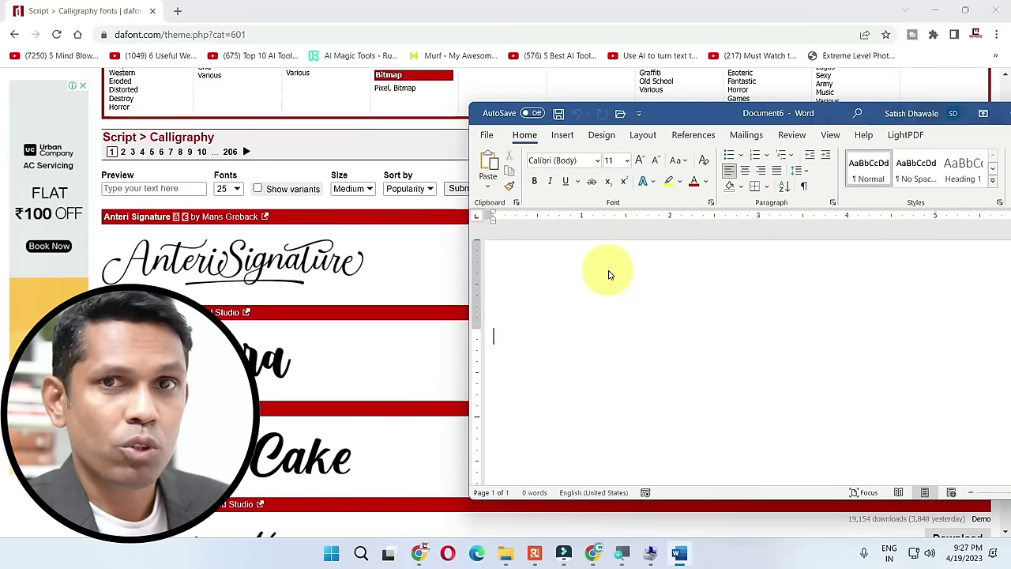
key("super+d")
key("super+d")
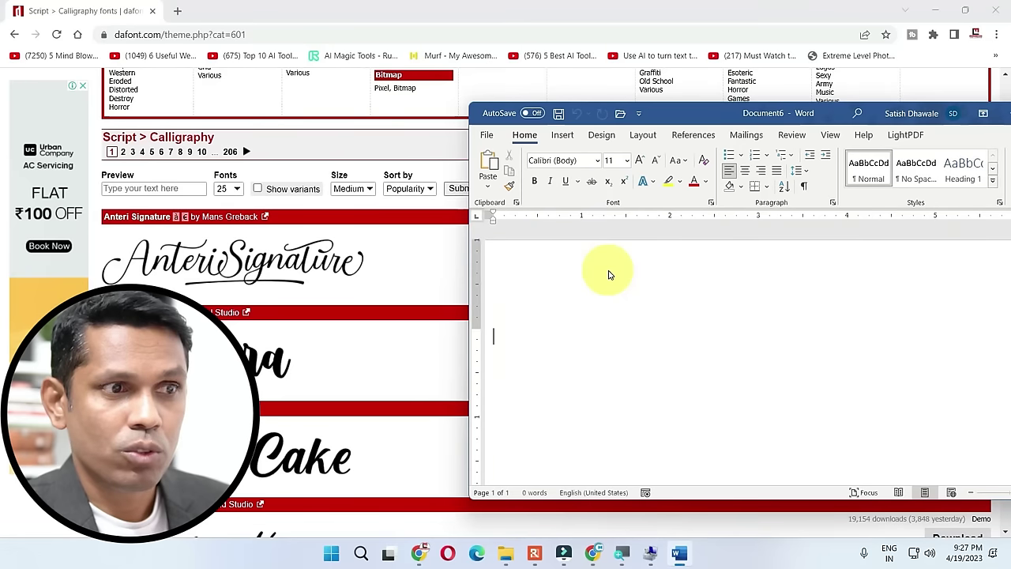
key("super+d")
key("super+d")
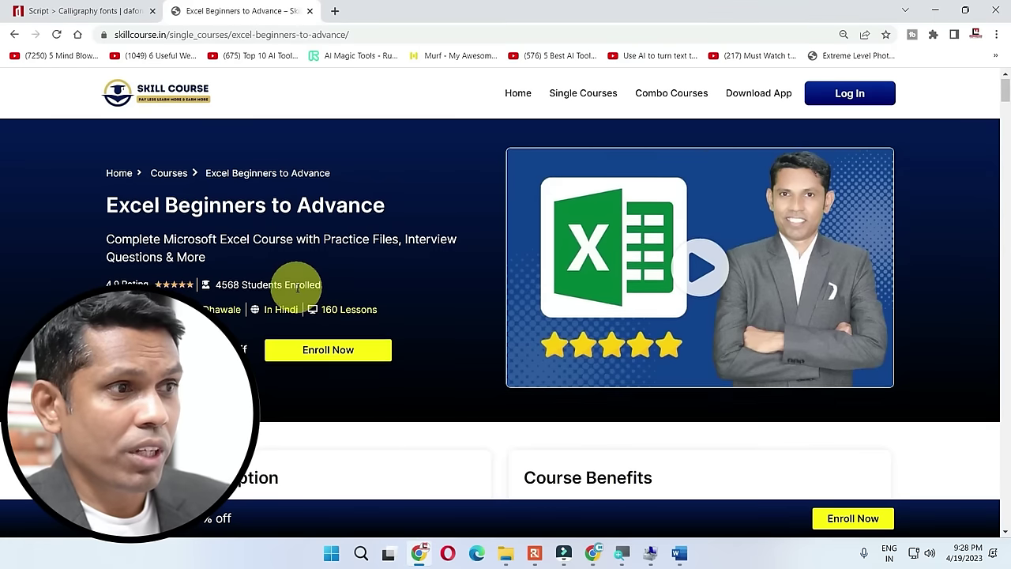
Look through the Excel Beginners to Advance course page, including its summary, description and creator paragraph.
scroll(297, 288, "down", 1)
scroll(297, 294, "up", 1)
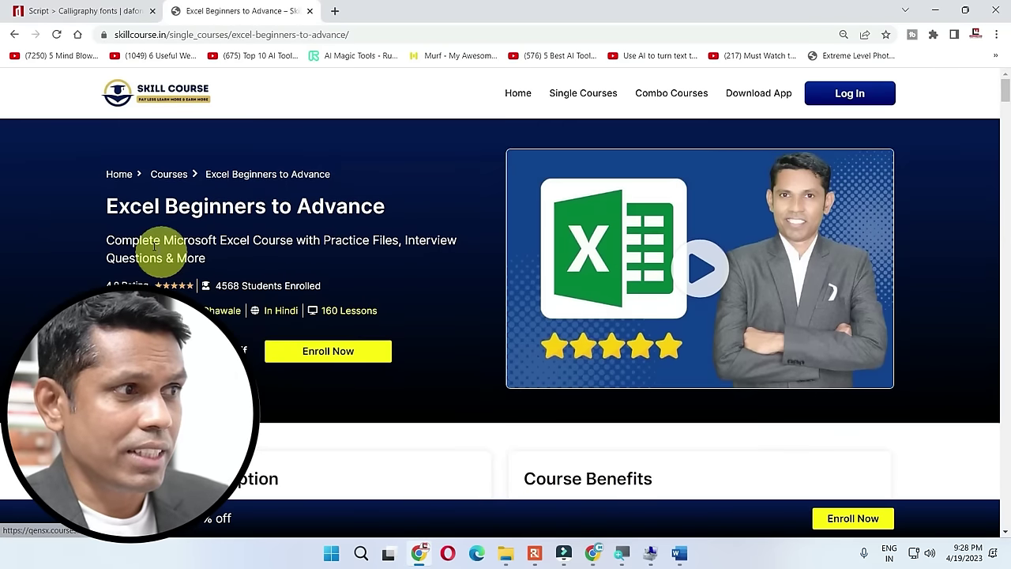
left_click_drag(107, 239, 232, 263)
scroll(232, 261, "down", 6)
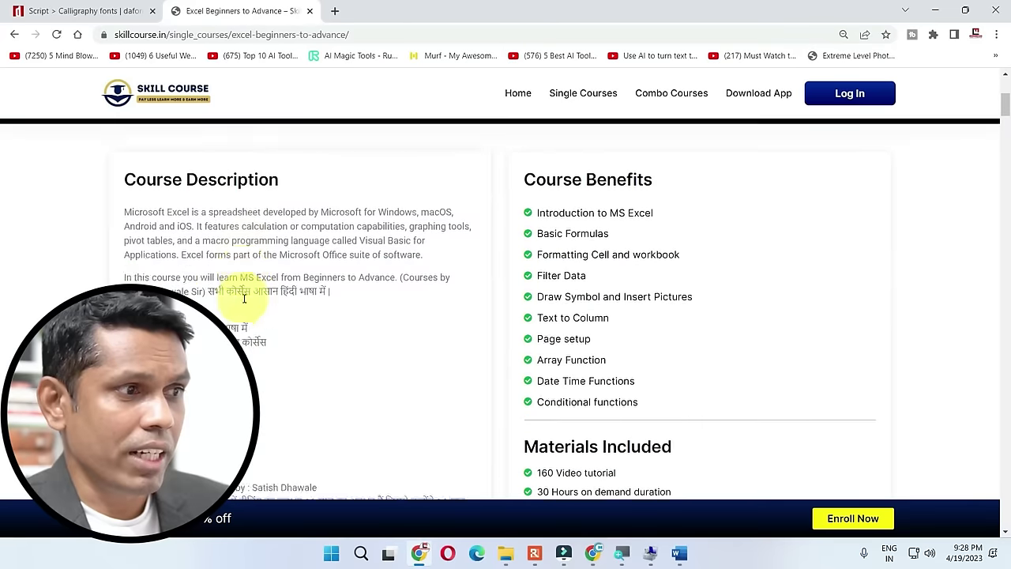
left_click_drag(124, 325, 472, 384)
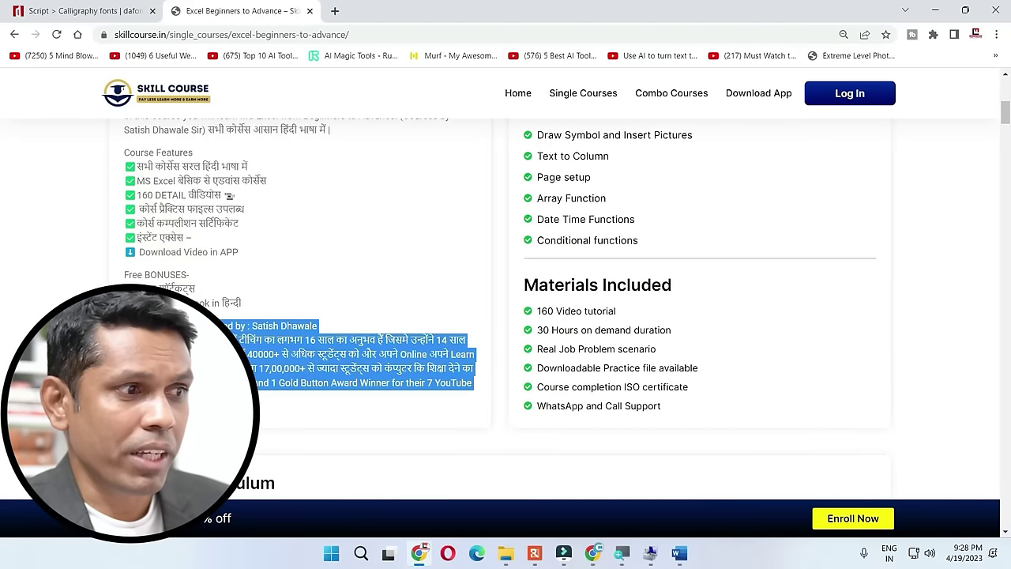
left_click(340, 294)
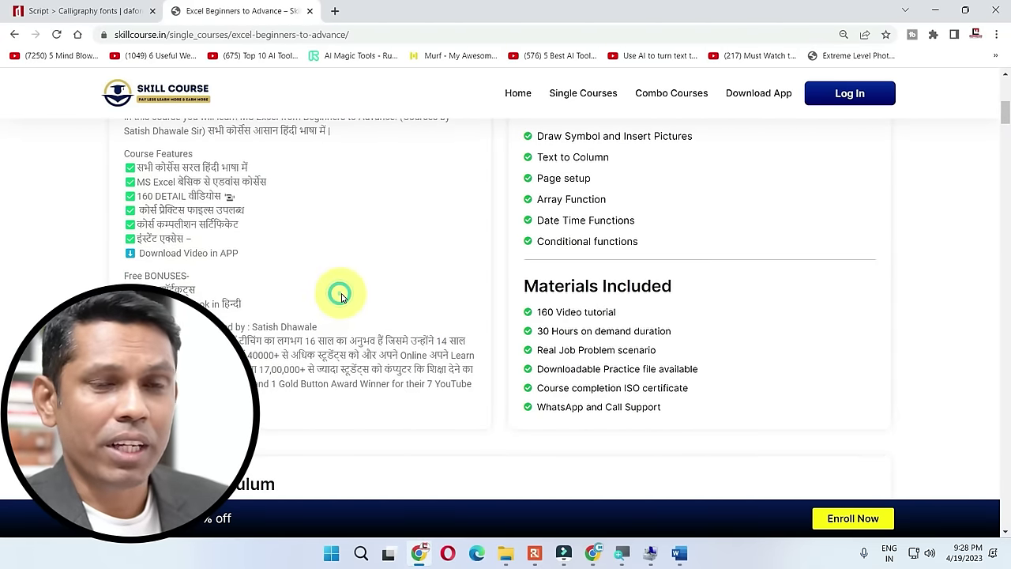
scroll(342, 297, "up", 1)
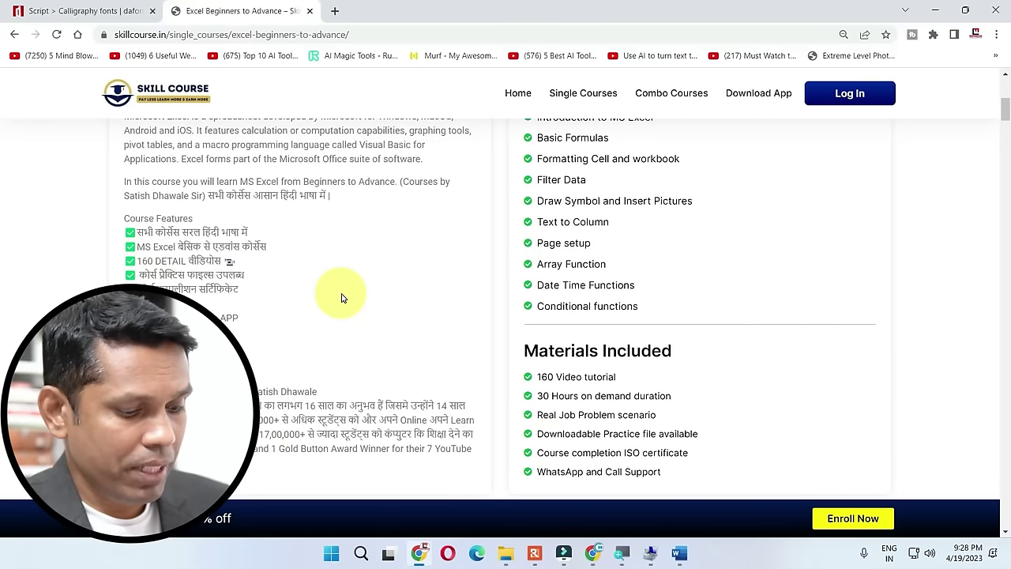
View the clipboard history over the course page, move its window aside and dismiss it.
key("super+v")
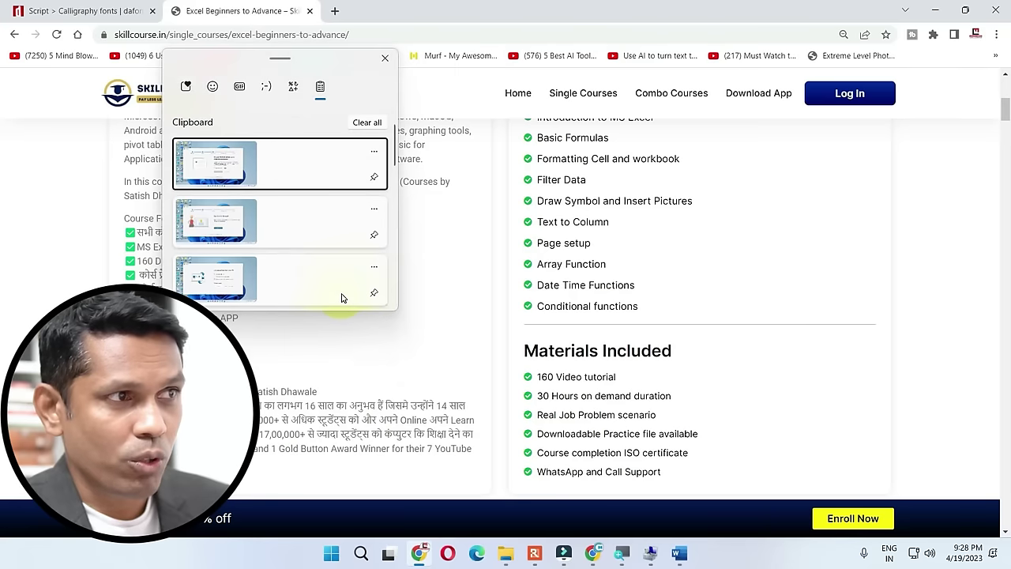
left_click_drag(229, 60, 584, 67)
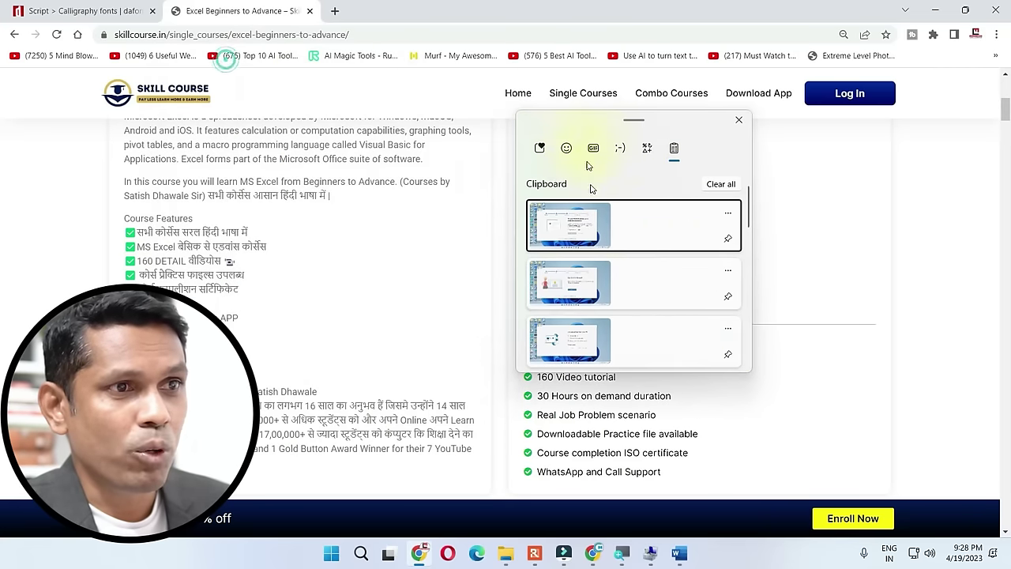
left_click(273, 275)
Copy the "In this course you will learn MS Excel" paragraph from the course description and paste it into a Notepad document.
left_click_drag(124, 183, 345, 202)
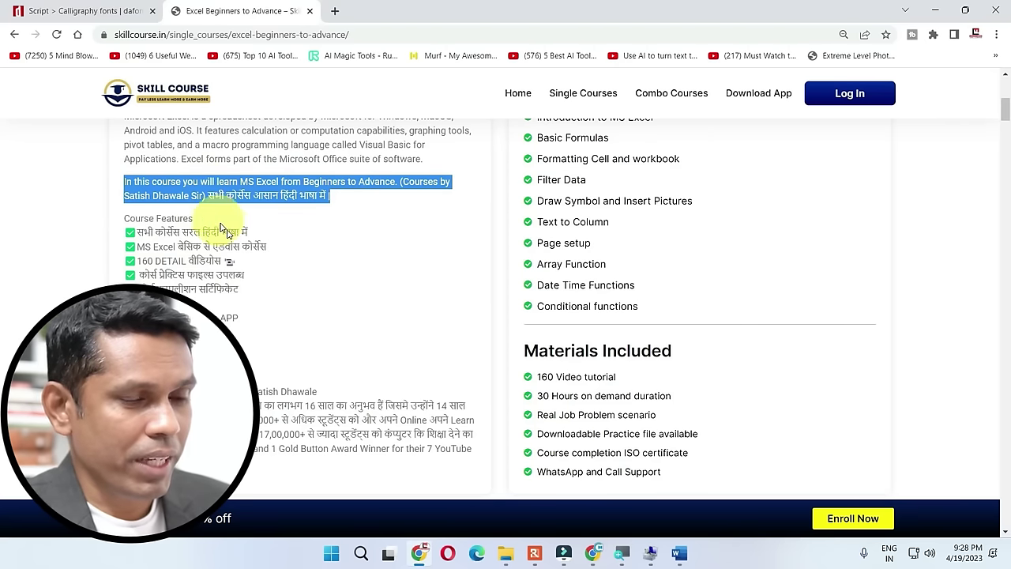
key("super+v")
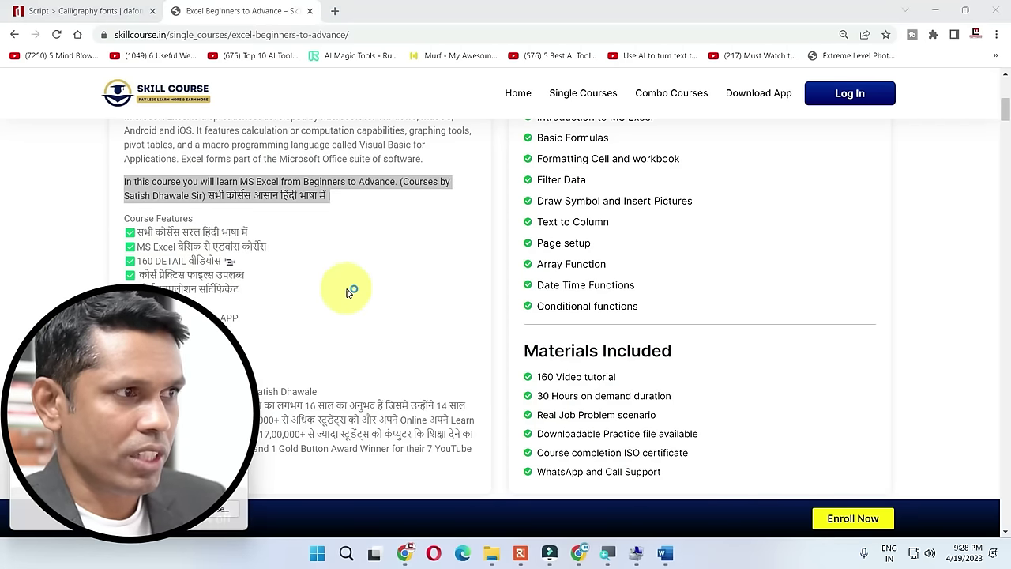
type("In this course you will learn MS Excel from Beginners to Advance. (Courses by Satish Dhawale Sir) सभी कोर्सेस आसान भाषा में।")
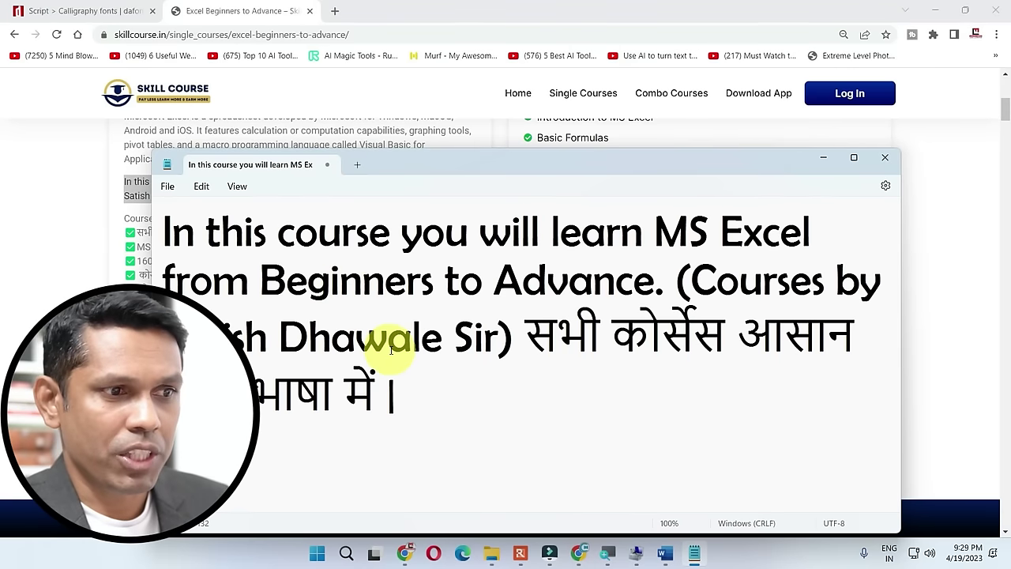
Copy the "This course is Created by" paragraph from the course page and paste it below the existing text in Notepad.
key("alt+Tab")
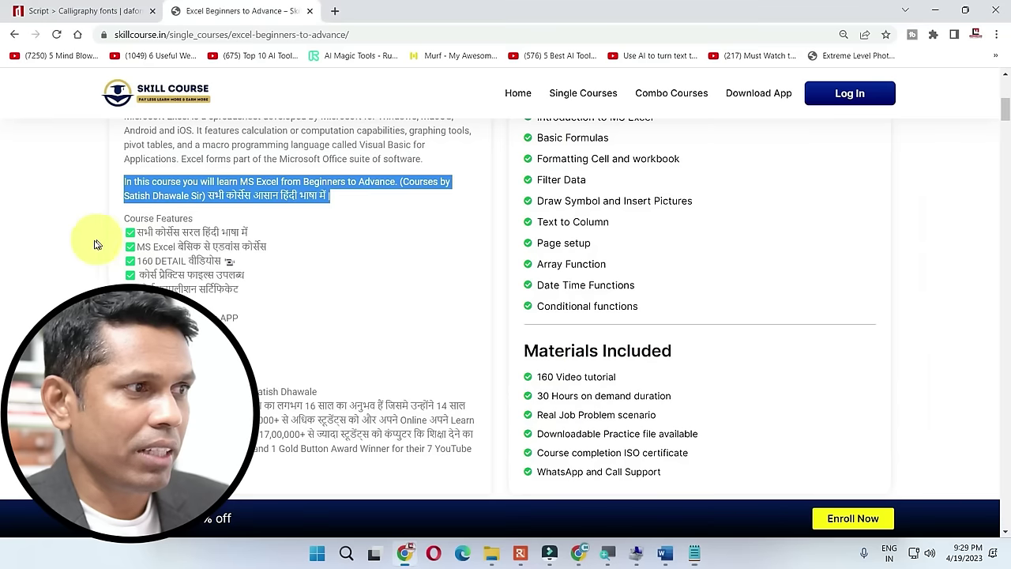
left_click_drag(126, 391, 473, 448)
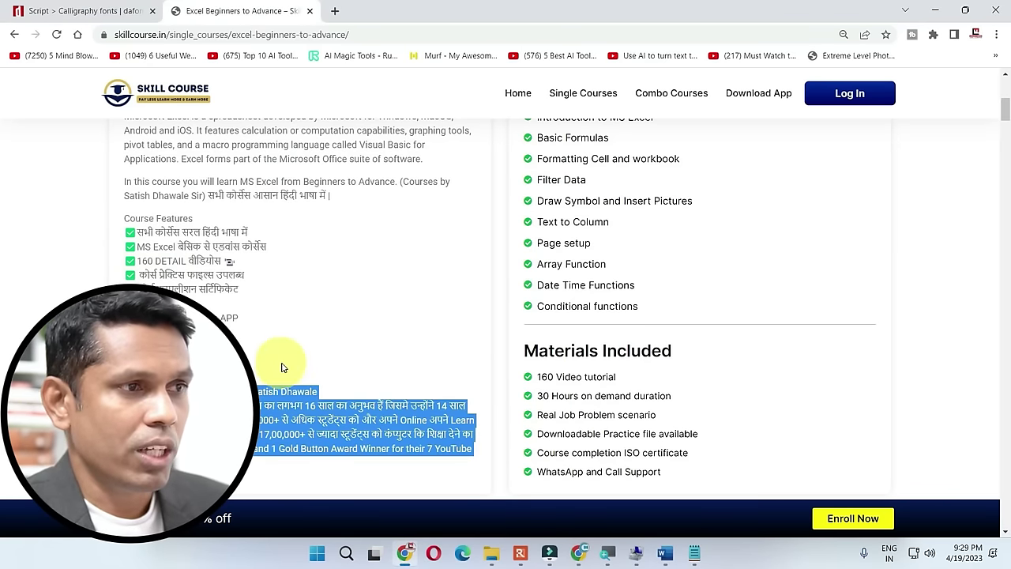
key("alt+Tab")
key("Return")
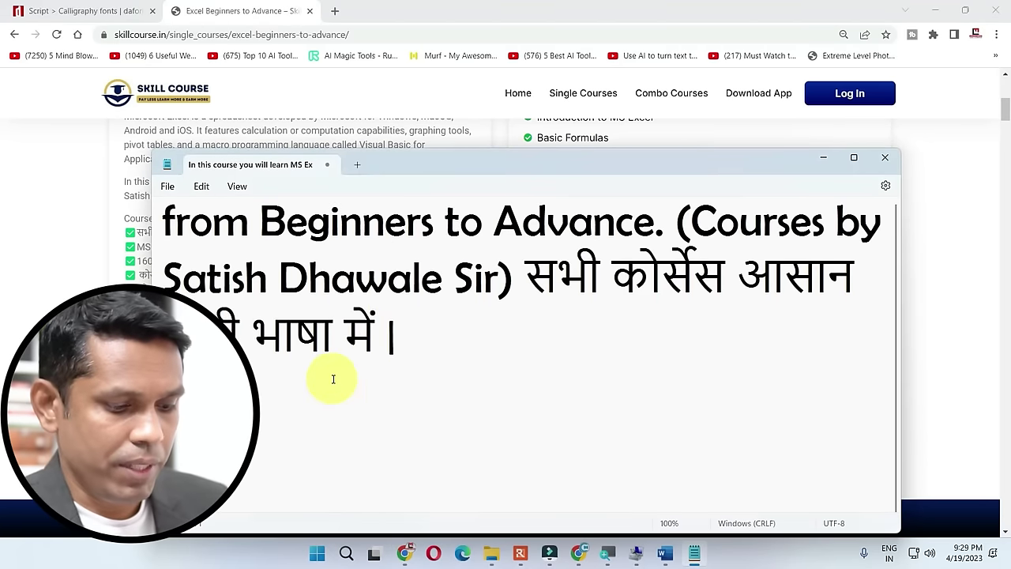
key("ctrl+v")
scroll(304, 372, "up", 10)
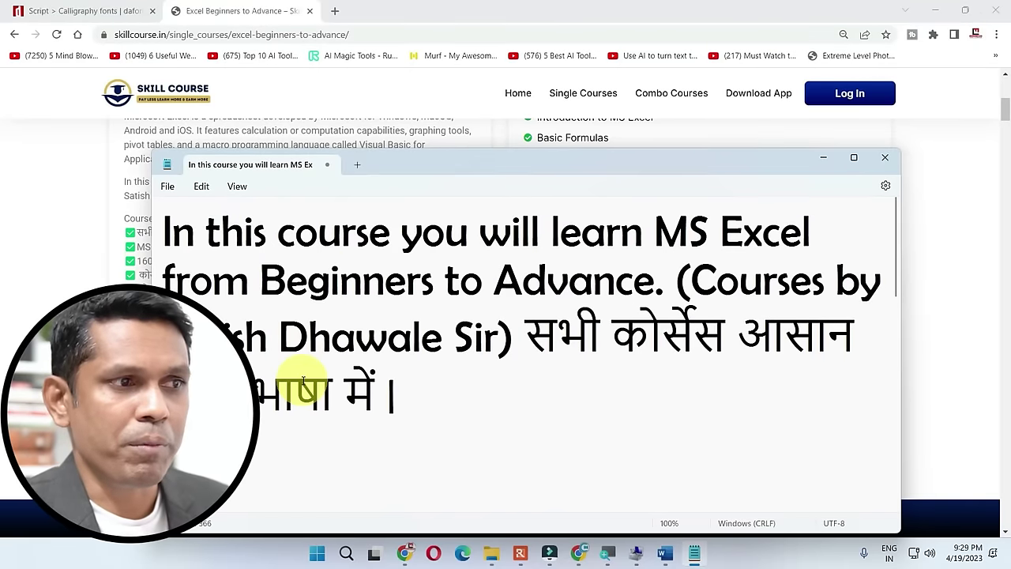
Set the Notepad font size to 12 and return to the document.
left_click(193, 190)
left_click(255, 481)
left_click(600, 417)
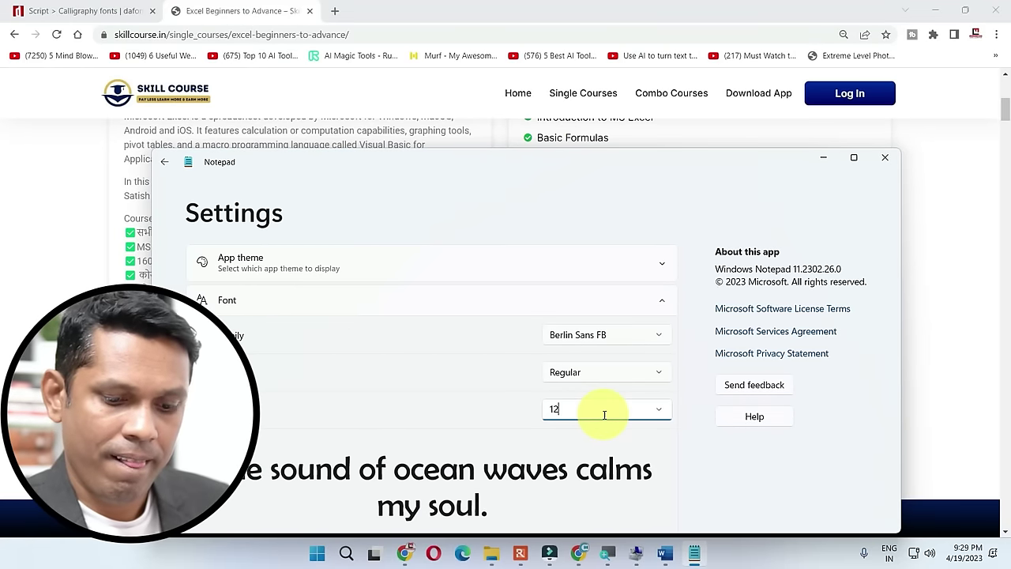
key("Return")
left_click(164, 161)
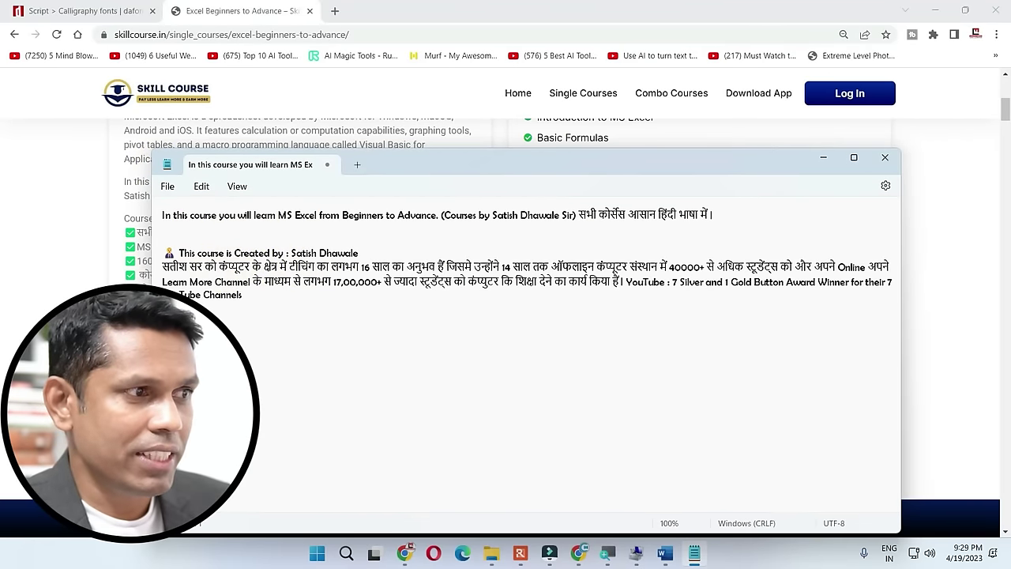
Check the clipboard history and paste its "This course is Created by" and "In this course you will learn" entries into the Notepad document.
key("alt+Tab")
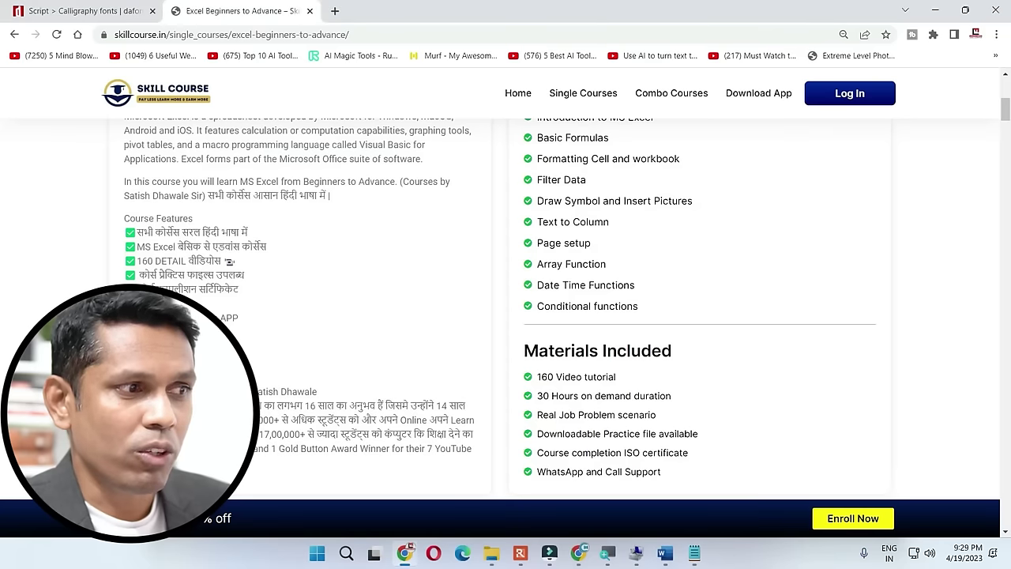
key("super+v")
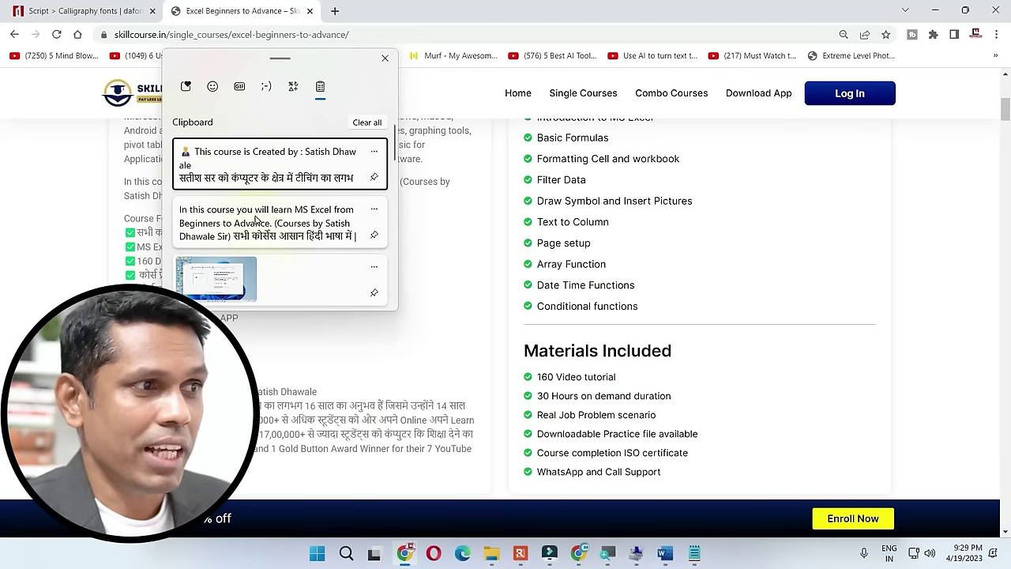
key("alt+Tab")
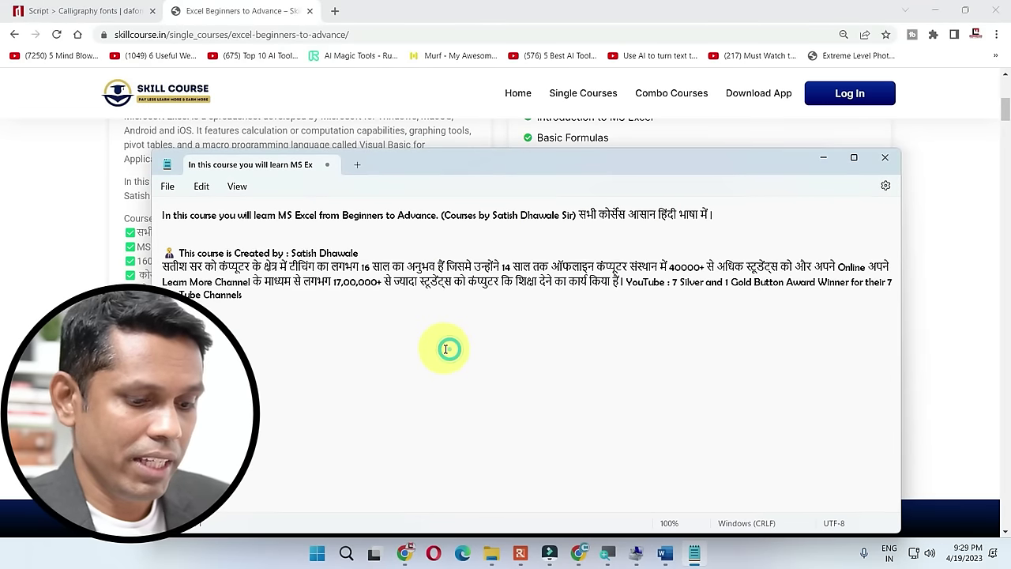
key("super+v")
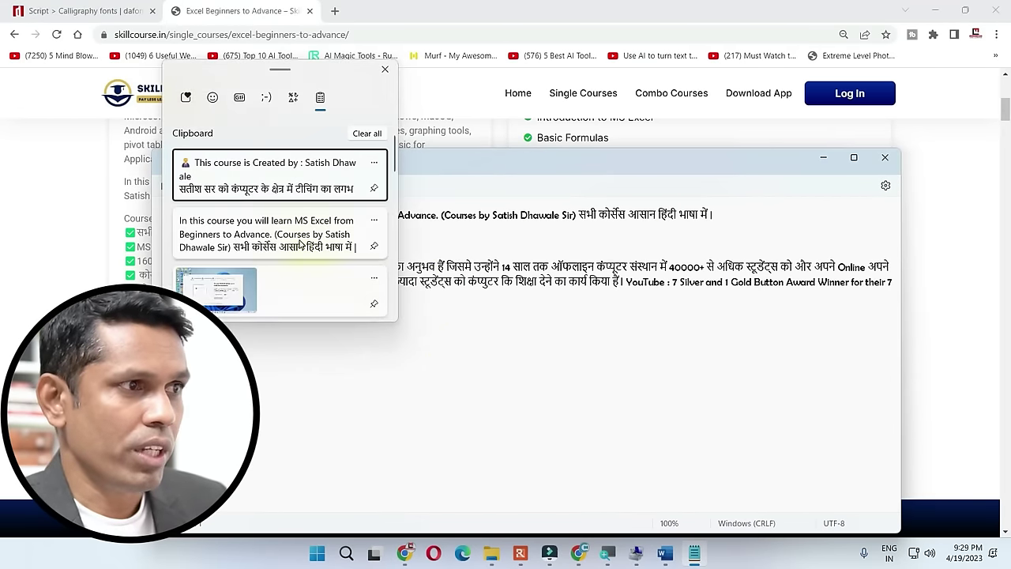
left_click(266, 192)
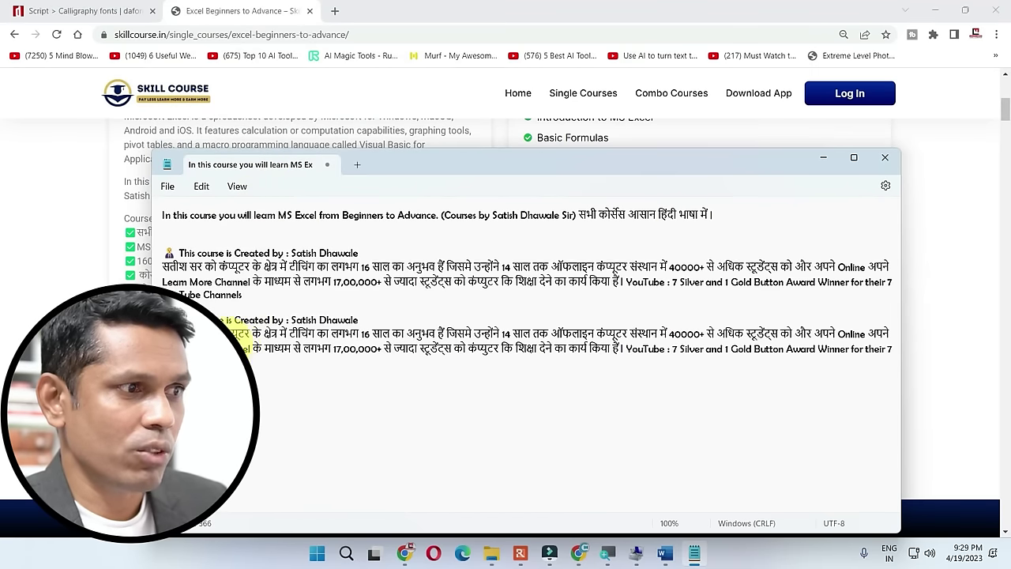
key("super+v")
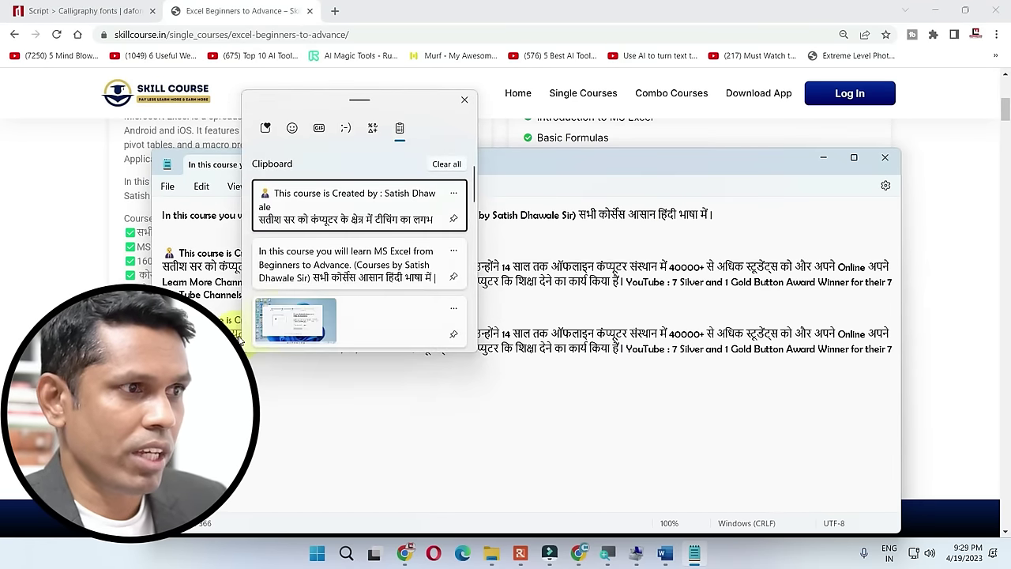
left_click(320, 268)
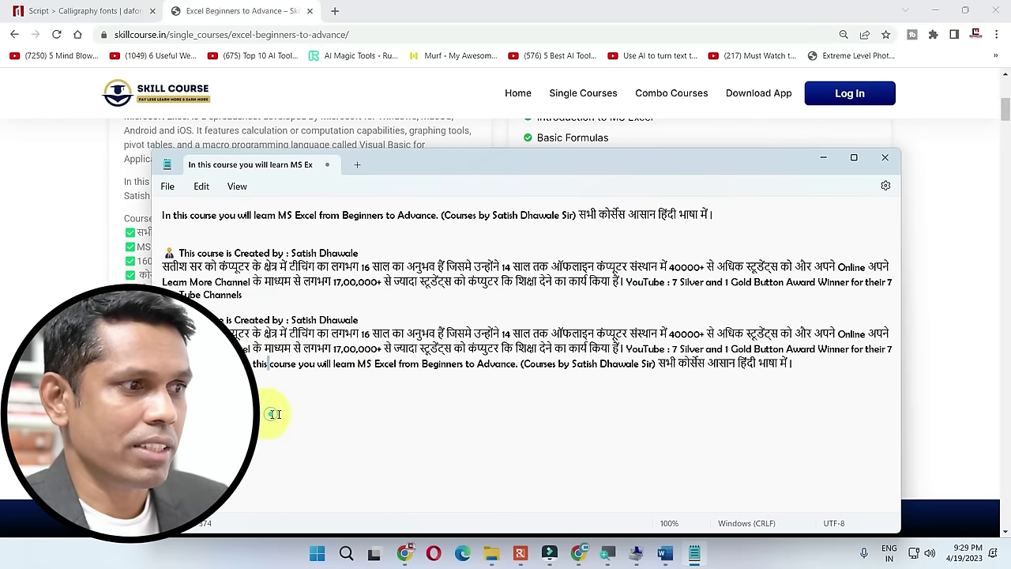
Paste the "In this course you will learn" entry from the clipboard history after the Notepad text and minimize the document.
left_click(822, 359)
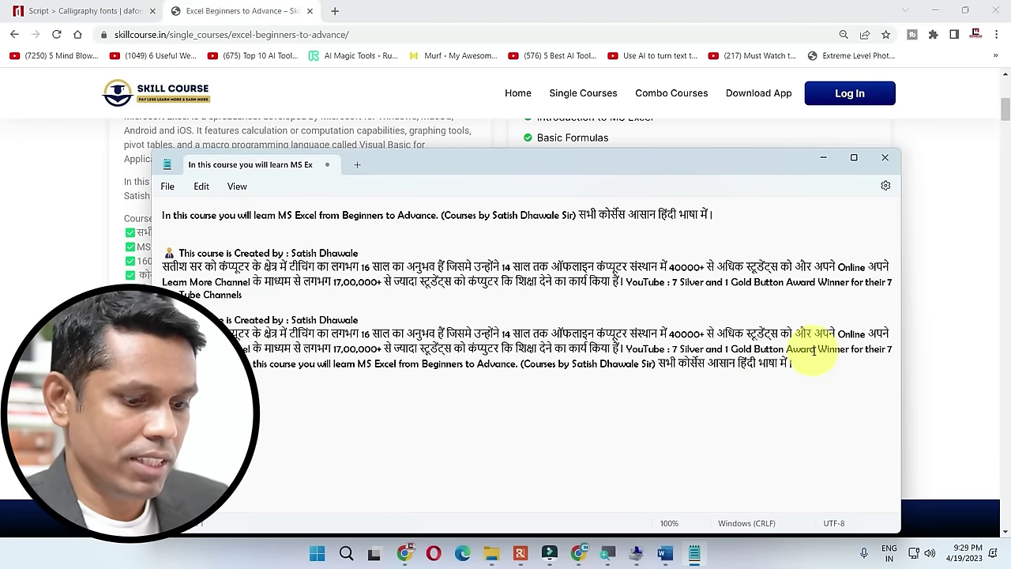
key("super+v")
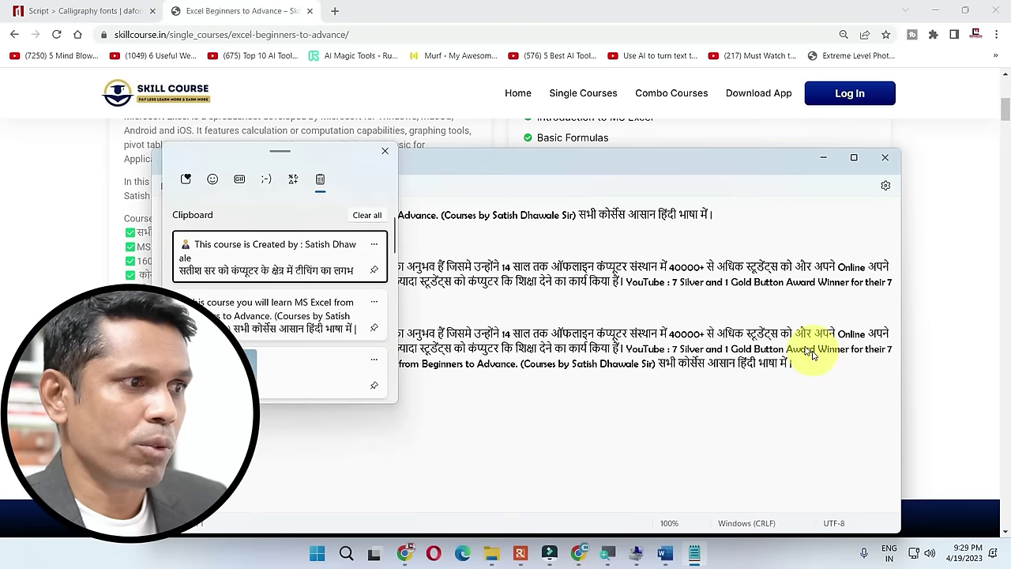
left_click(231, 308)
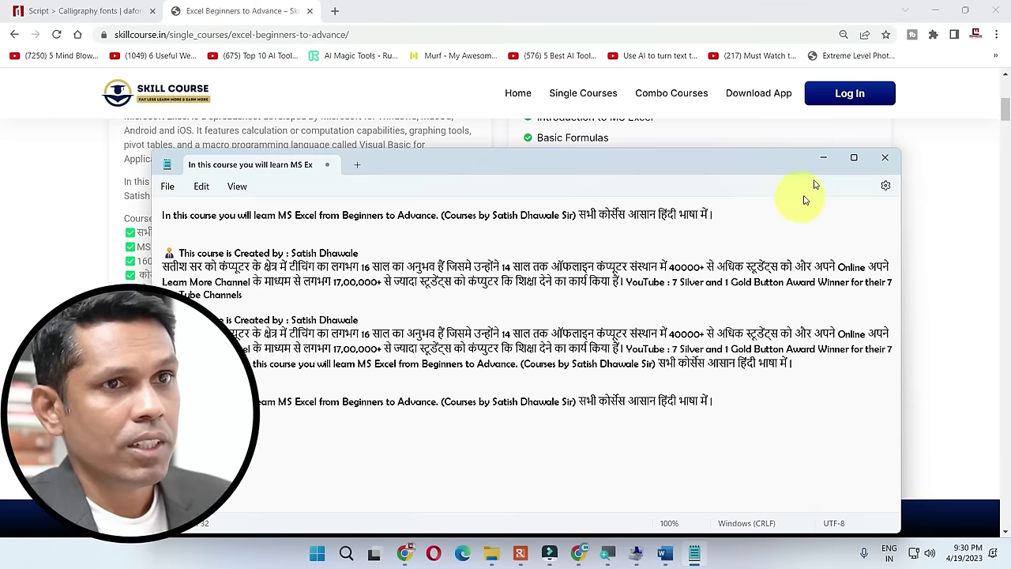
left_click(852, 159)
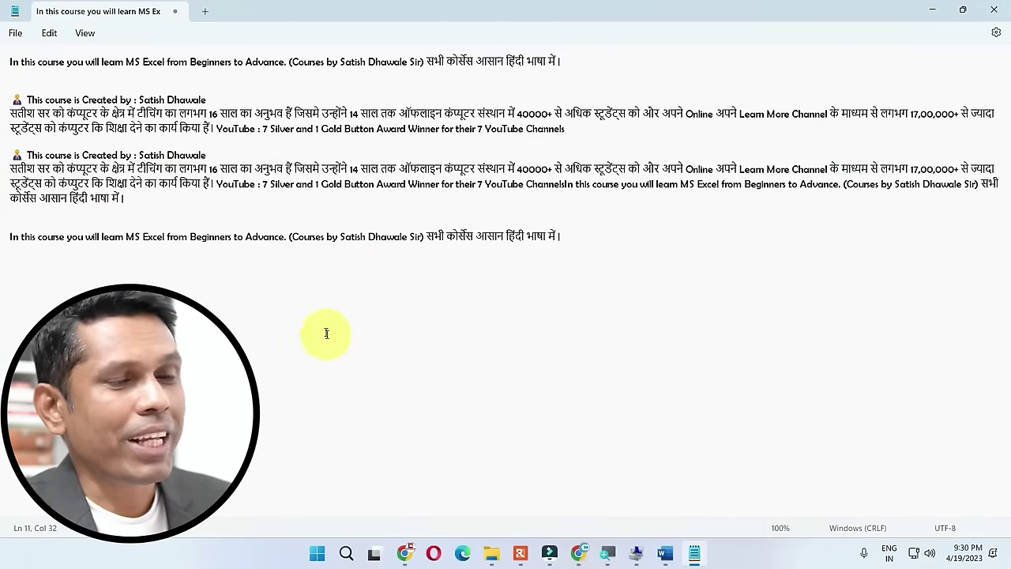
left_click(932, 9)
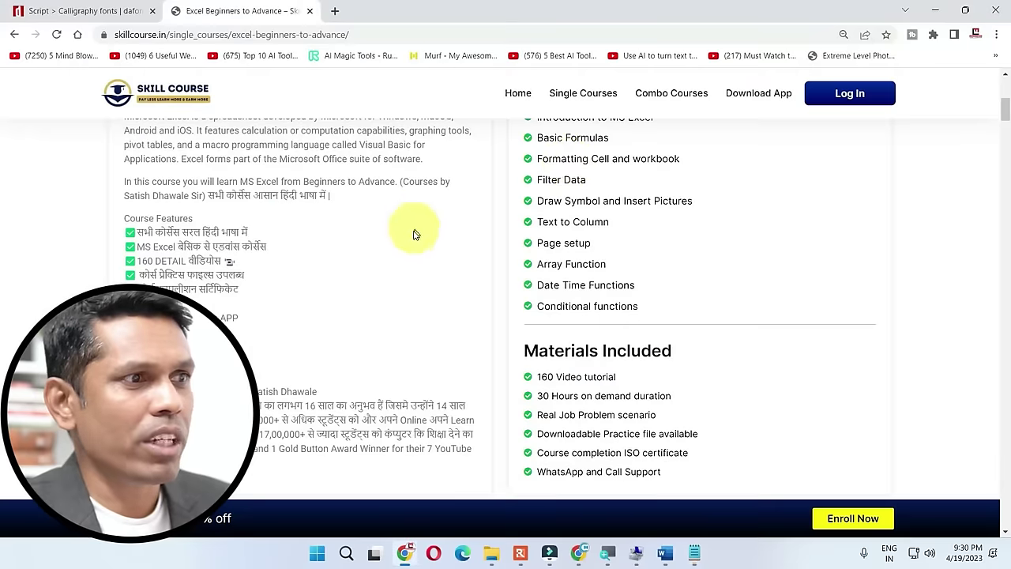
Capture full-screen screenshots of the Excel course page, showing its Course Description and Course Benefits sections.
scroll(411, 245, "up", 5)
scroll(408, 251, "up", 2)
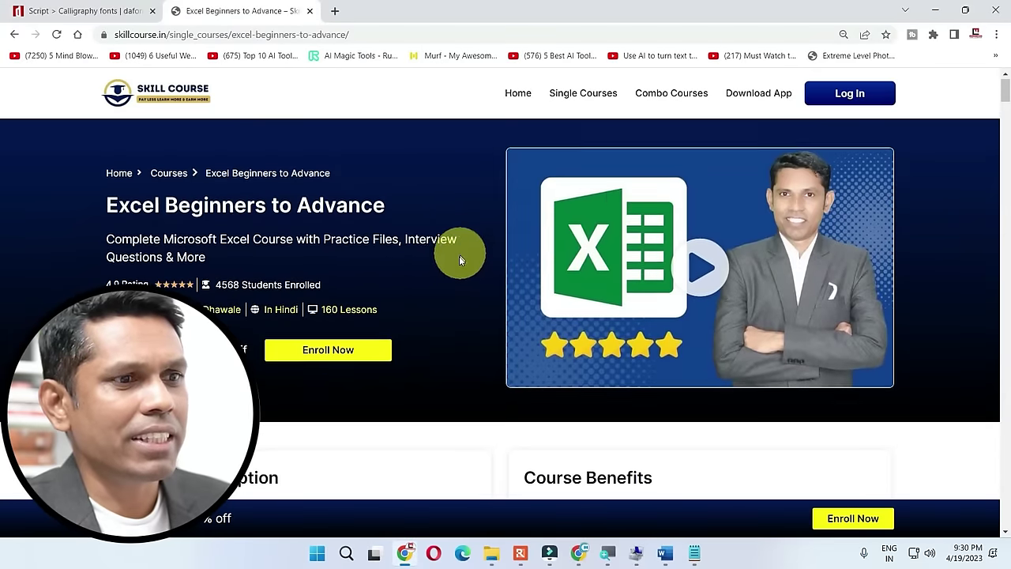
scroll(463, 253, "down", 4)
scroll(451, 273, "down", 2)
scroll(451, 274, "up", 2)
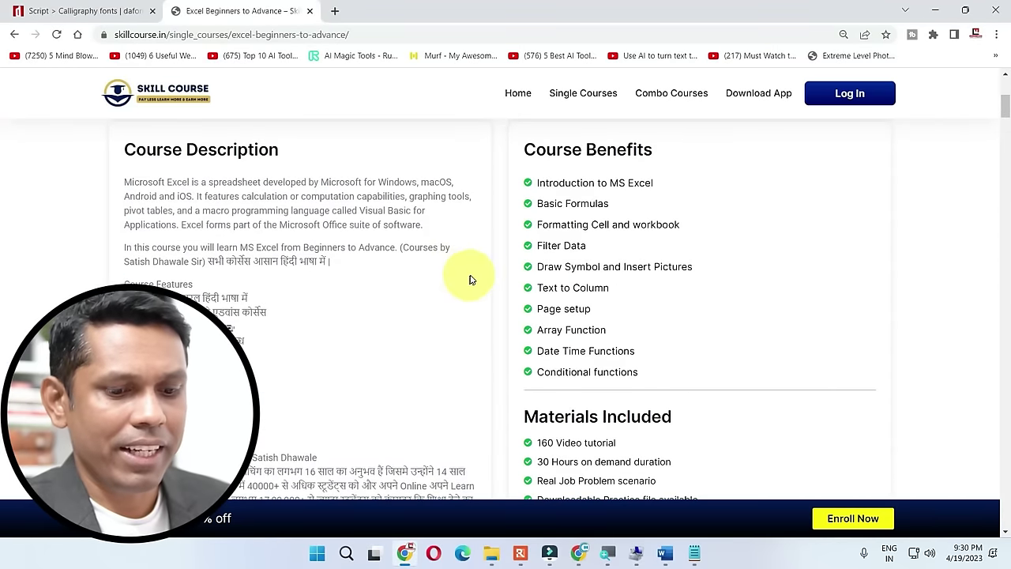
key("super+Print")
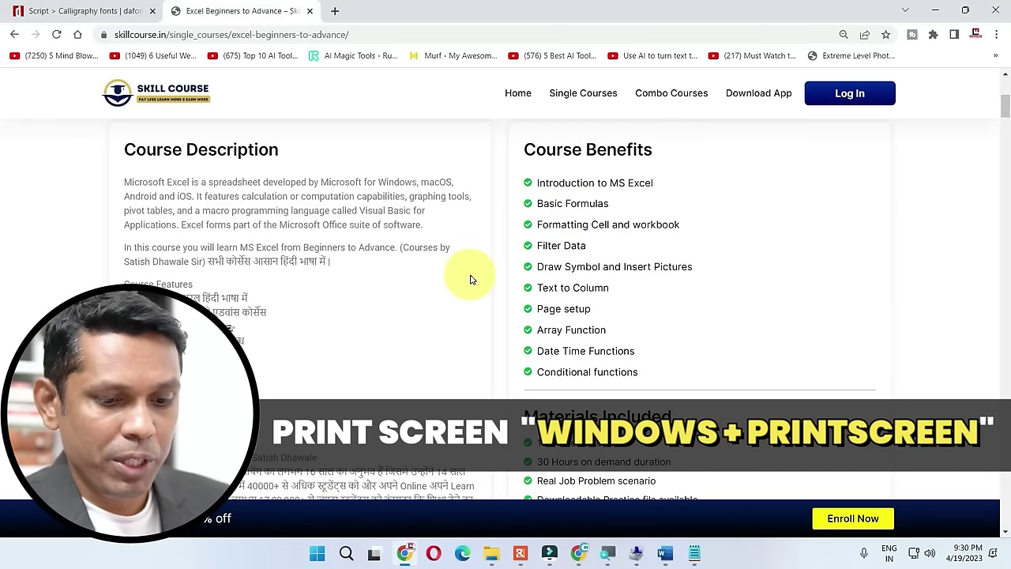
key("super+Print")
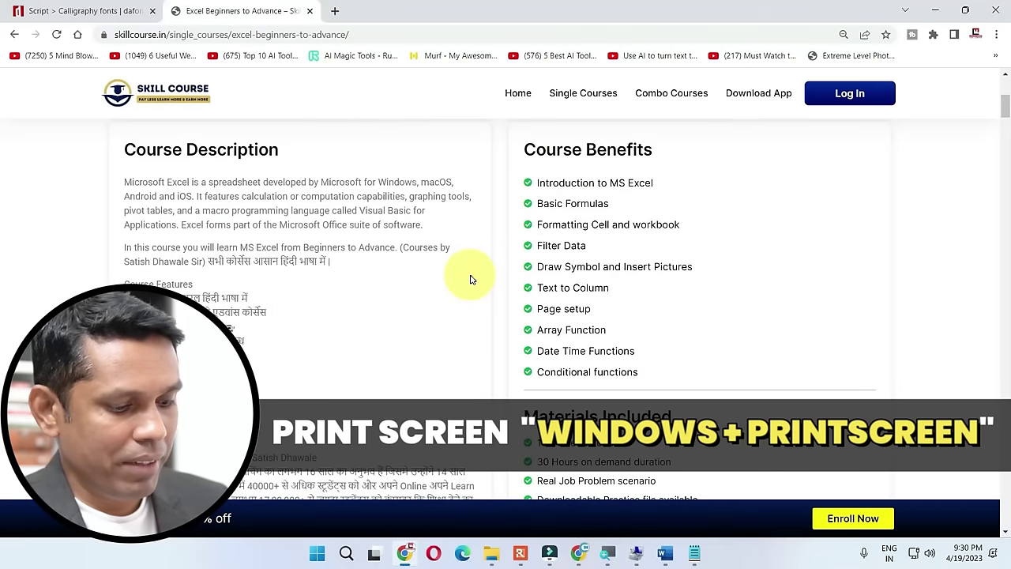
Browse to the Screenshots folder inside Pictures and select the newest saved screenshot.
key("super+e")
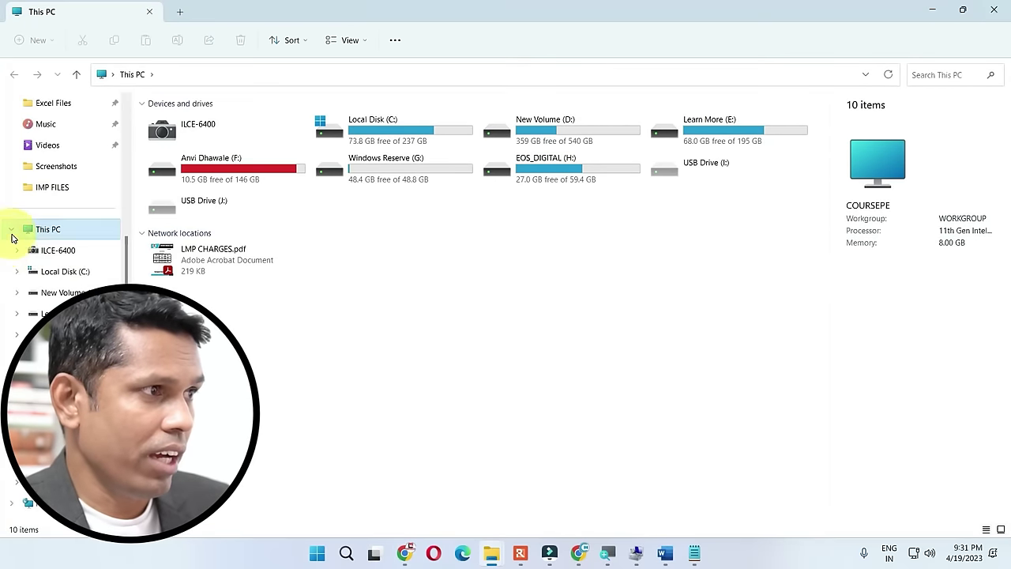
scroll(17, 227, "up", 2)
left_click(48, 187)
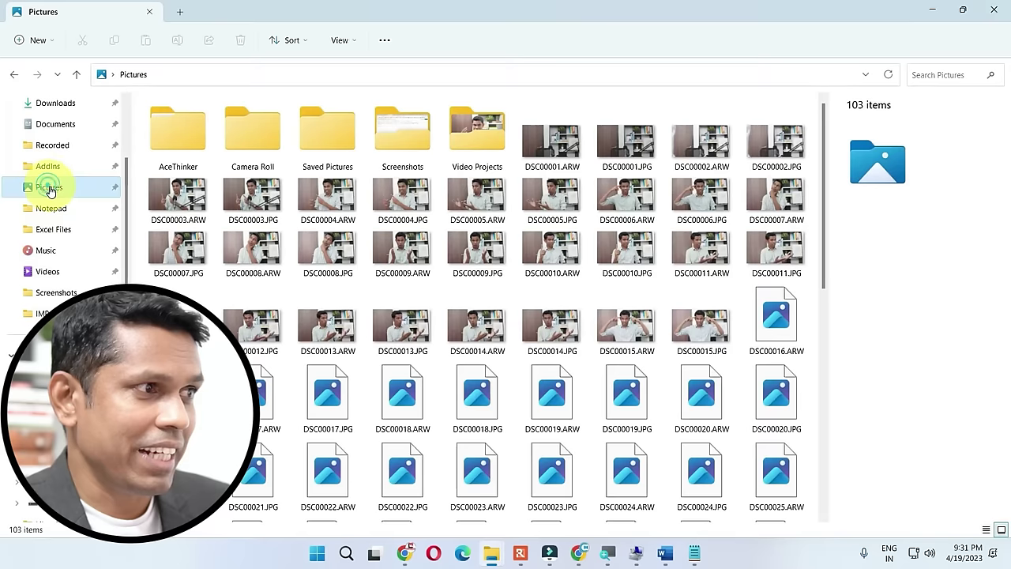
double_click(402, 130)
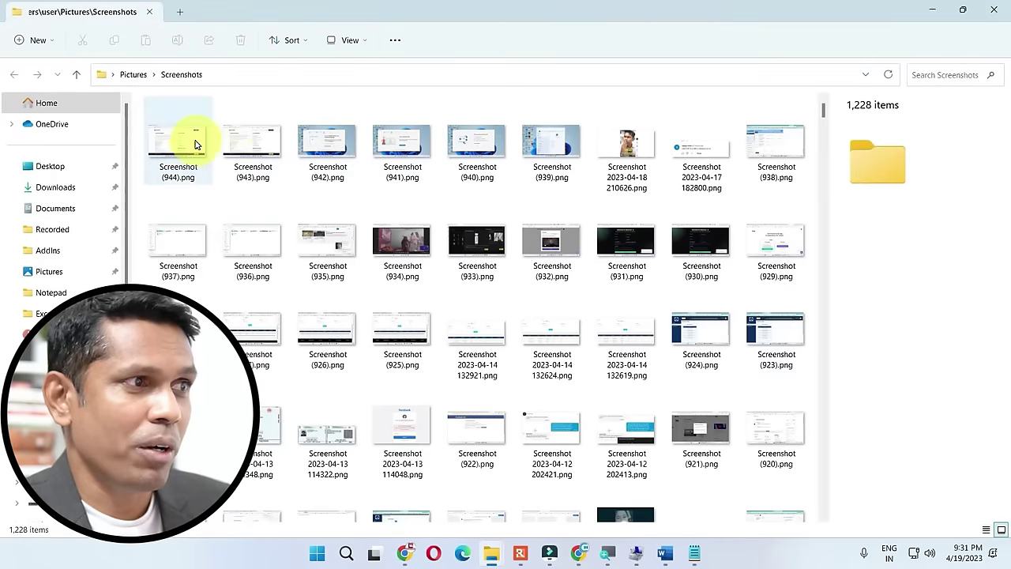
left_click(192, 143)
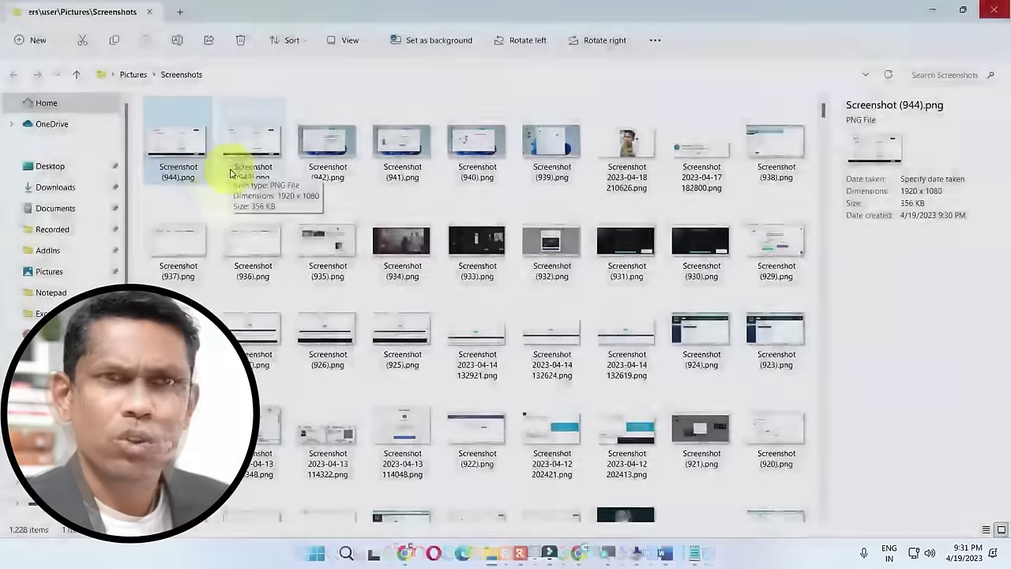
Capture a full-screen screenshot of the Screenshots folder and open the resulting image.
key("super+Print")
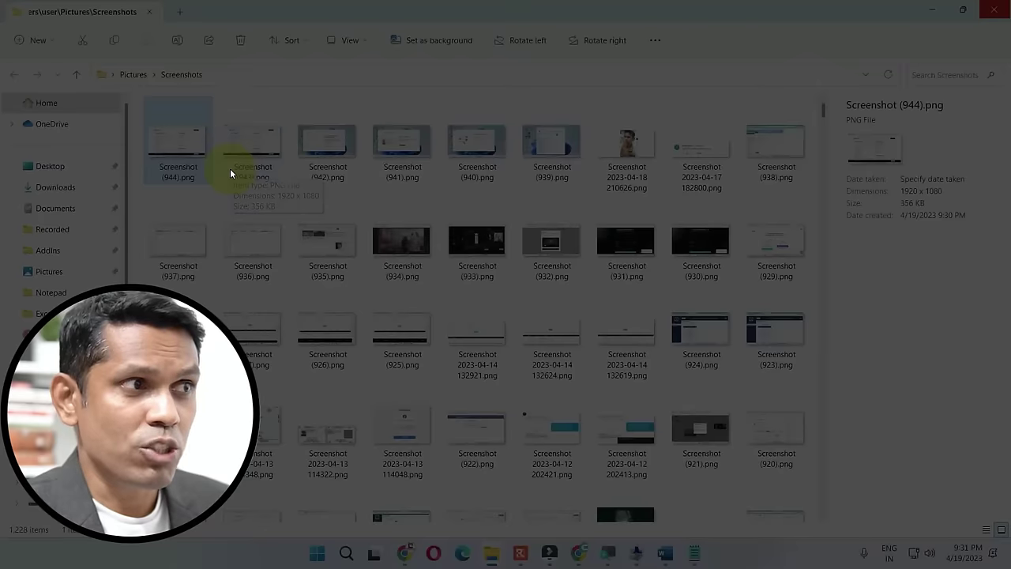
left_click(183, 155)
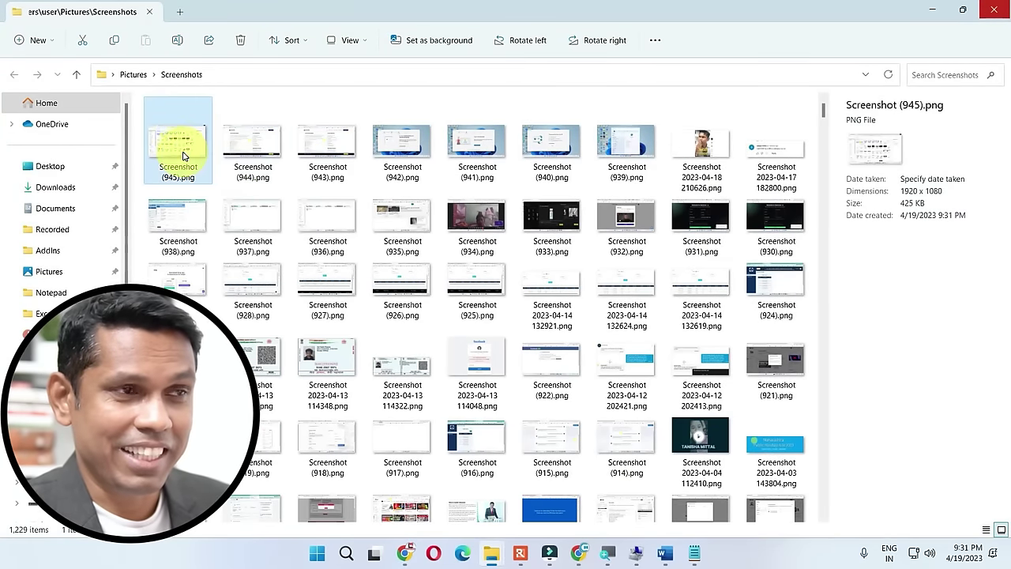
double_click(183, 153)
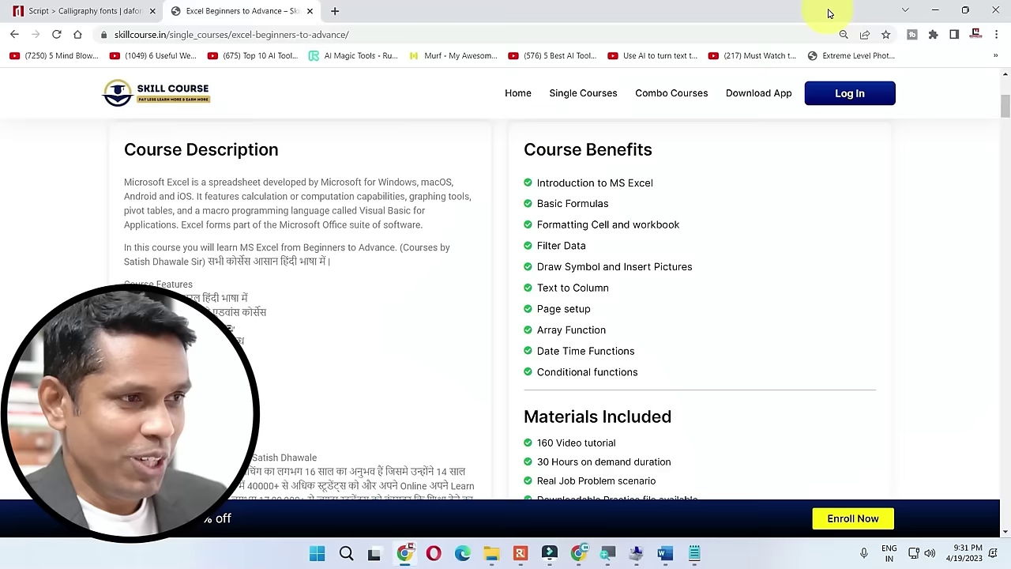
Launch Snipping Tool, capture a rectangular snip of the course page from its header down to Materials Included, and view it maximized.
key("super")
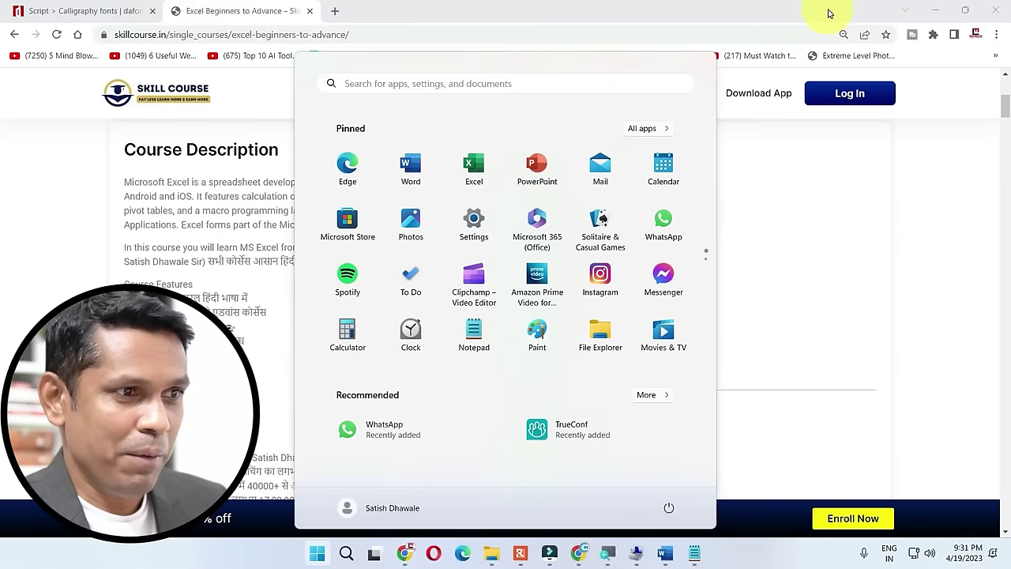
type("sni")
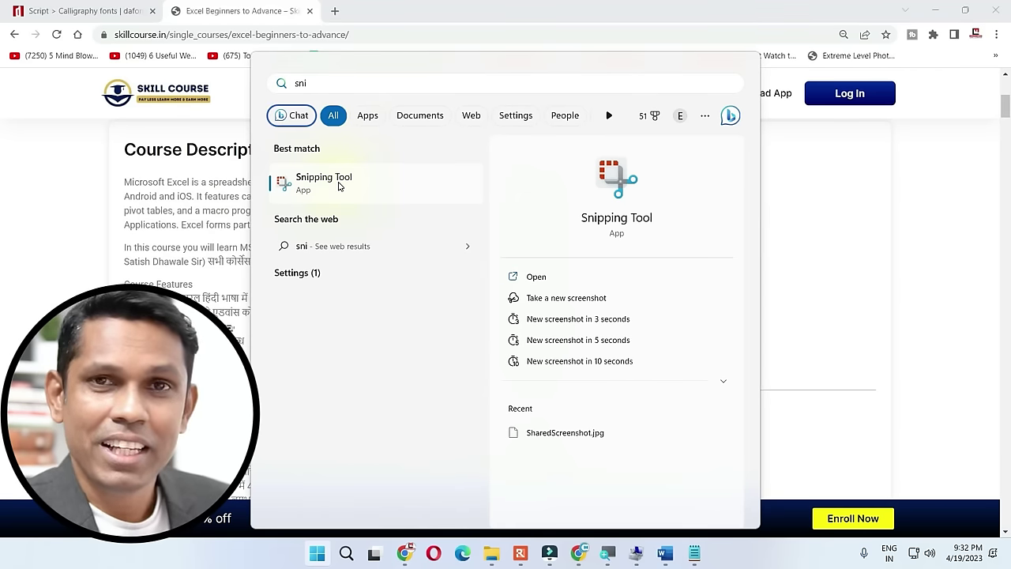
left_click(338, 185)
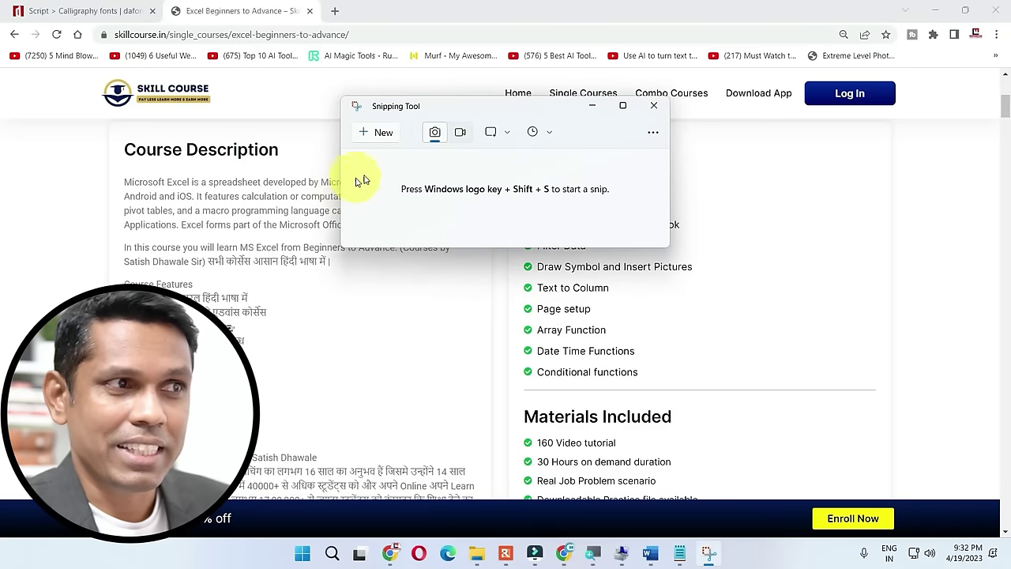
left_click(386, 138)
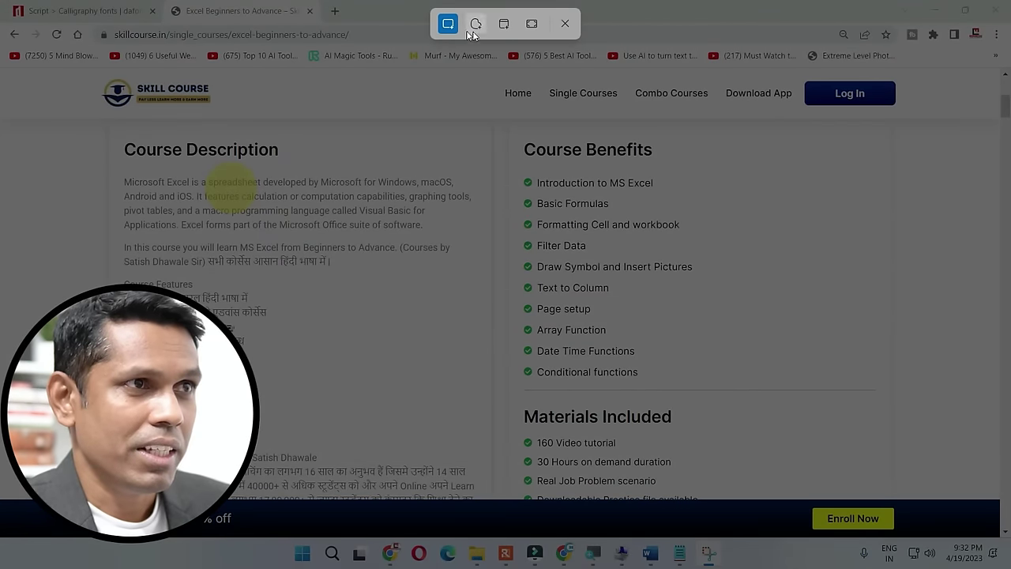
left_click_drag(91, 74, 795, 489)
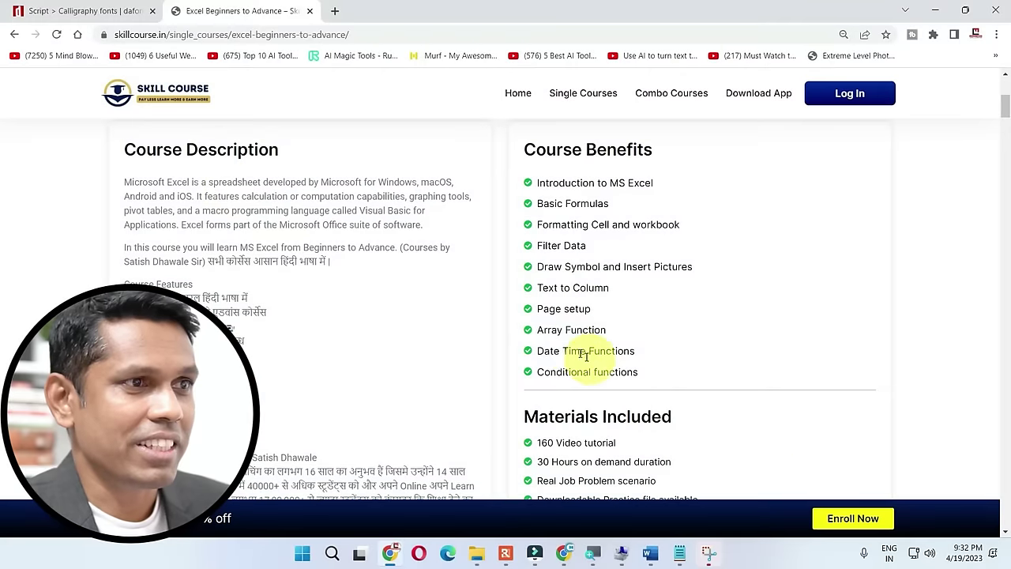
left_click(708, 556)
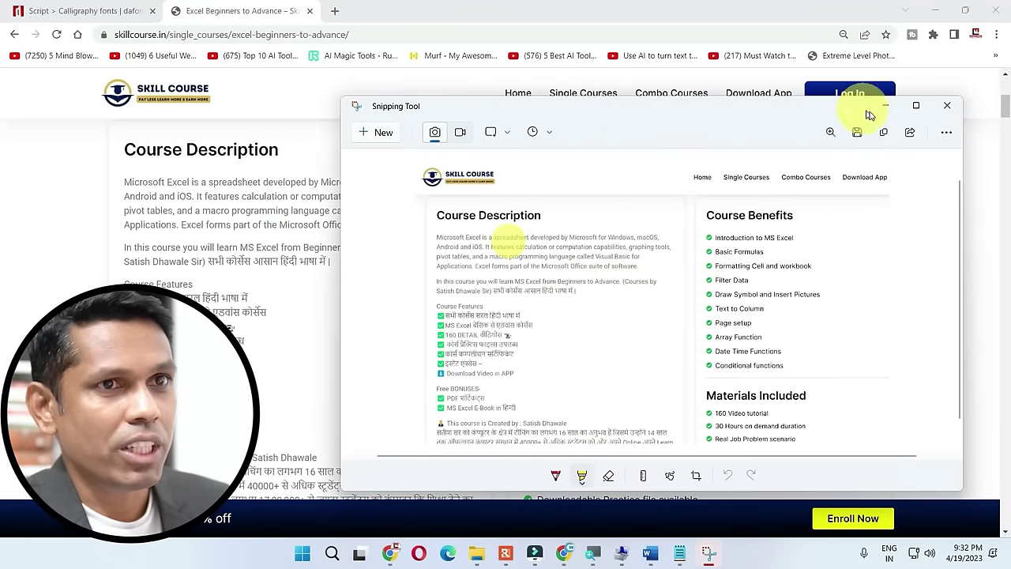
left_click(914, 107)
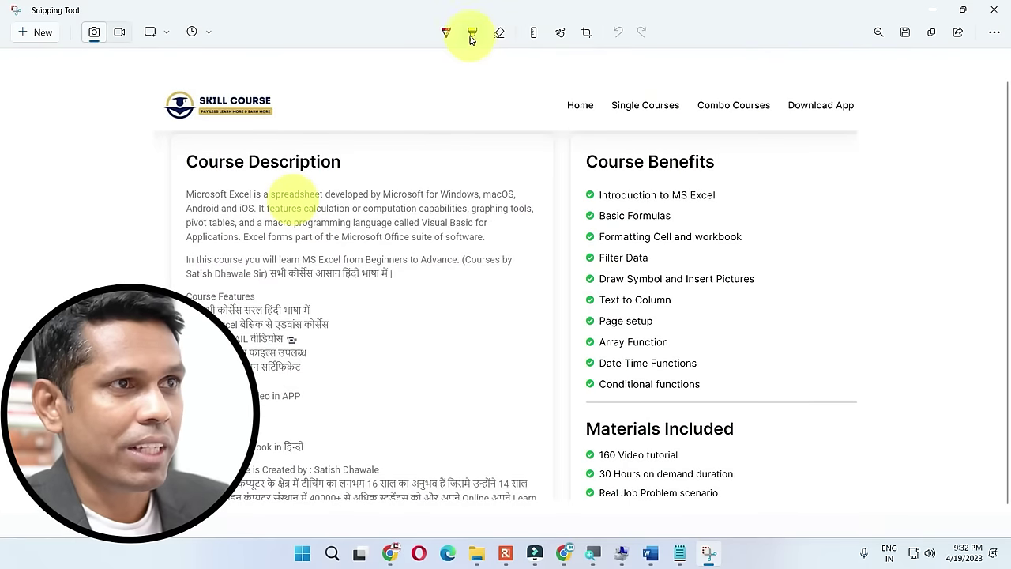
Circle the "Course Benefits" heading with the red pen, highlight "Text to Column" in yellow, and start saving the snip.
left_click(470, 36)
left_click(447, 35)
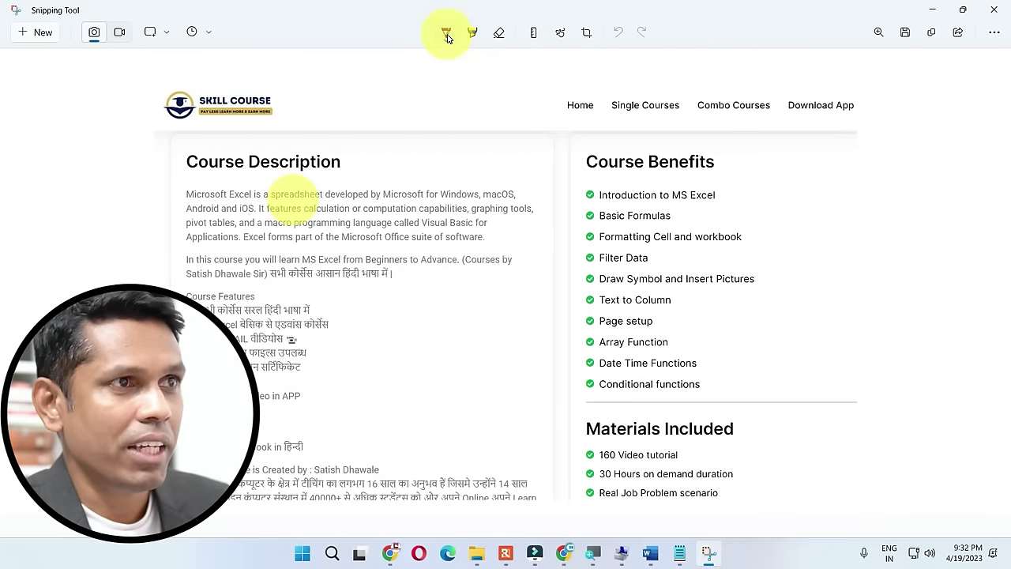
mouse_move(592, 145)
left_mouse_down()
mouse_move(576, 172)
mouse_move(731, 176)
mouse_move(623, 144)
mouse_move(583, 156)
left_mouse_up()
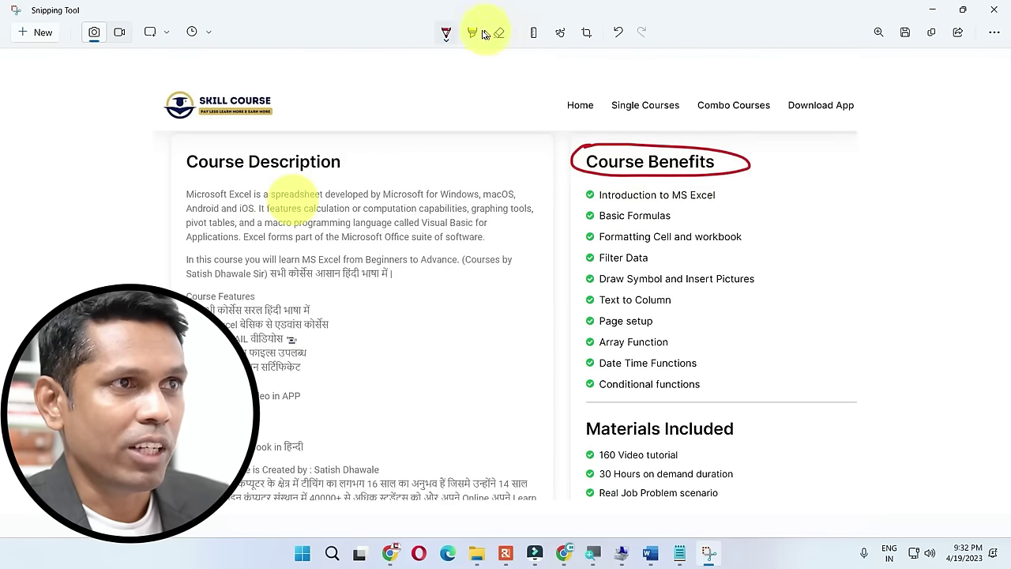
left_click(473, 34)
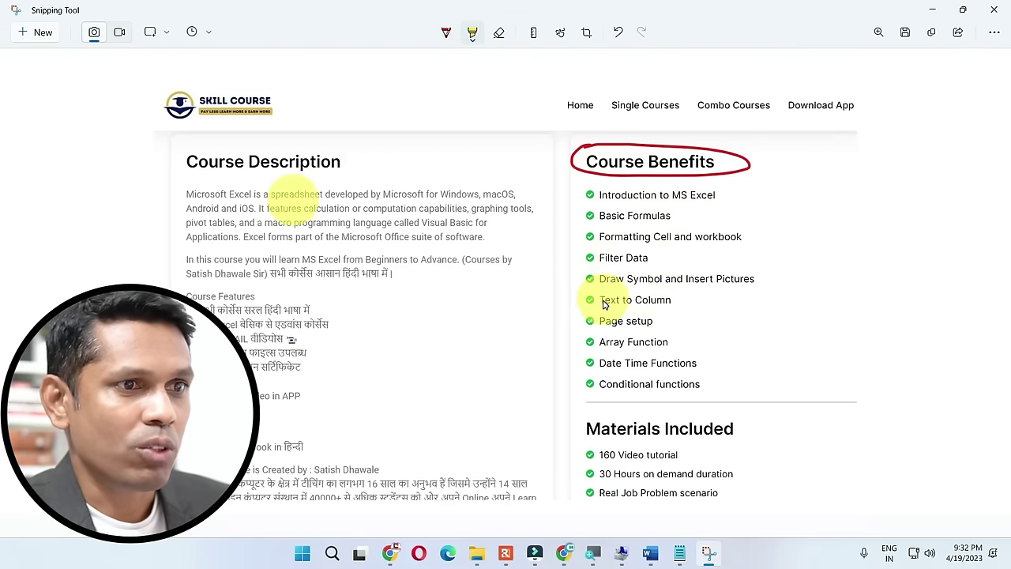
left_click_drag(604, 305, 677, 300)
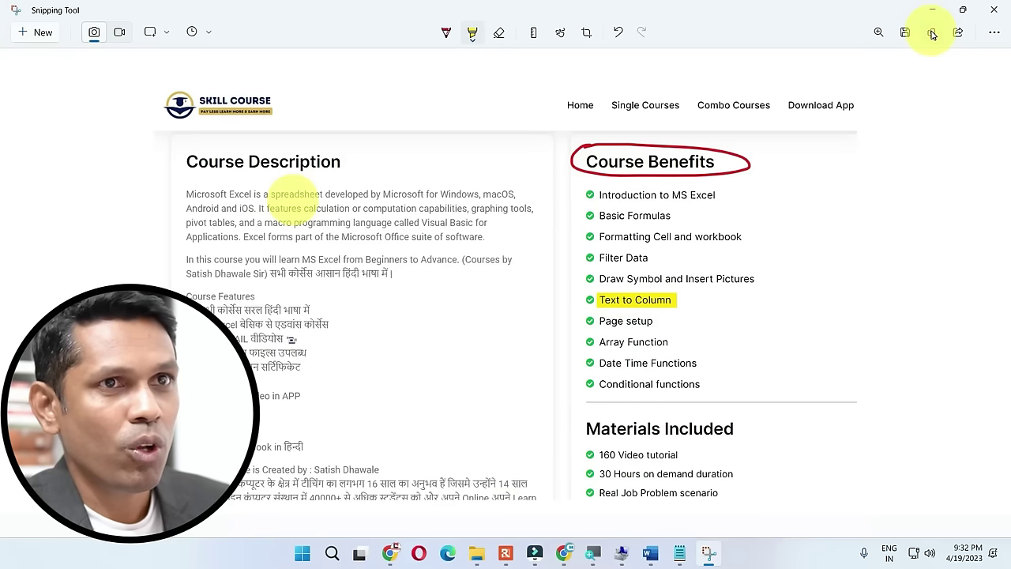
left_click(907, 34)
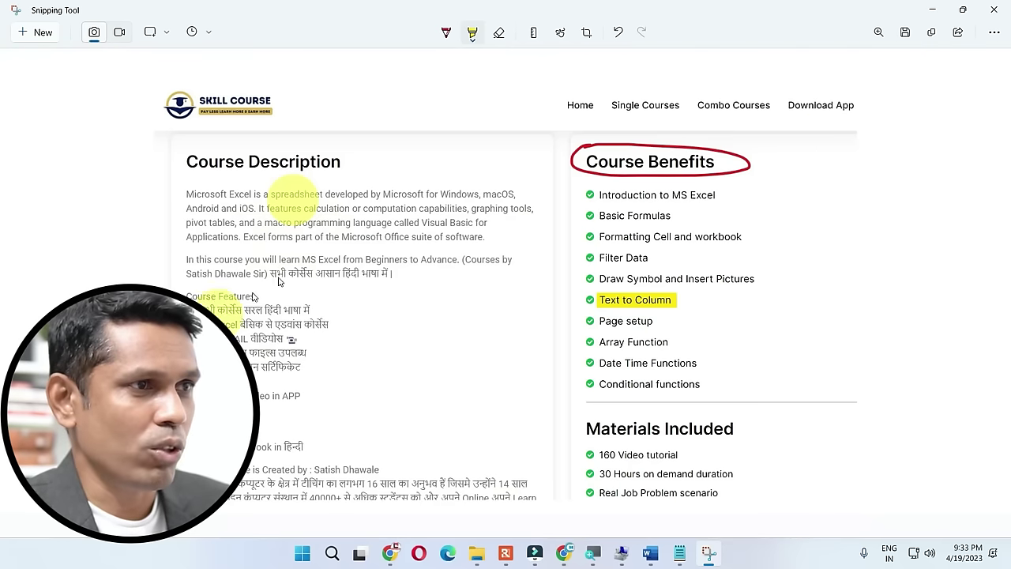
left_click(381, 158)
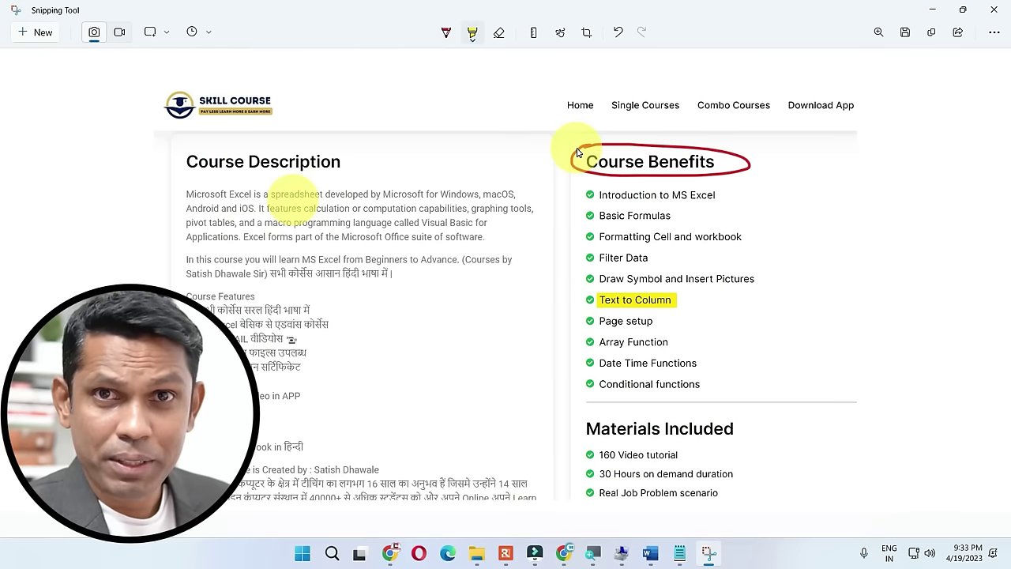
Open This PC in File Explorer and start turning on BitLocker for the New Volume (D:) drive.
key("super+e")
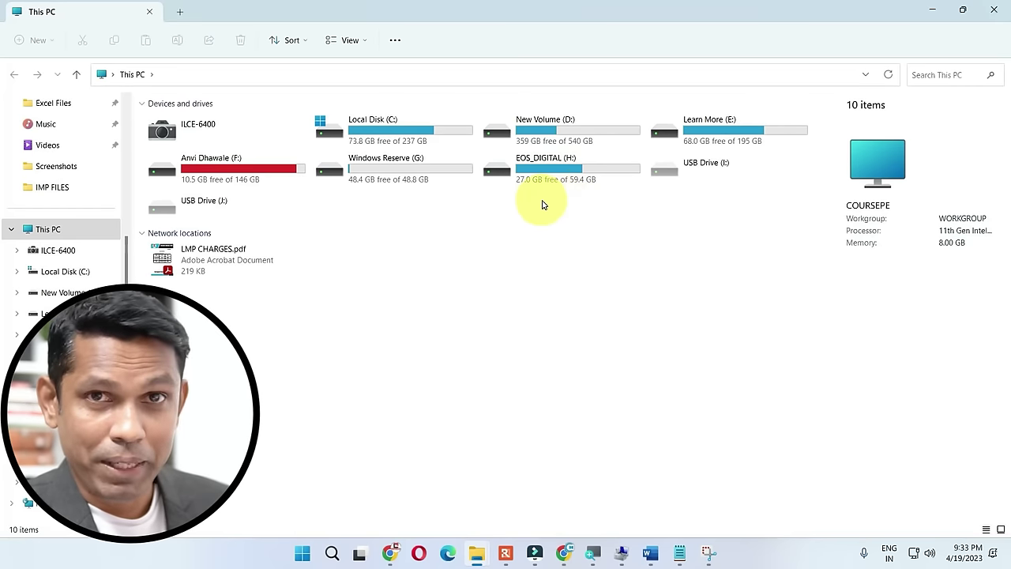
left_click(543, 126)
left_click(439, 139)
left_click(530, 139)
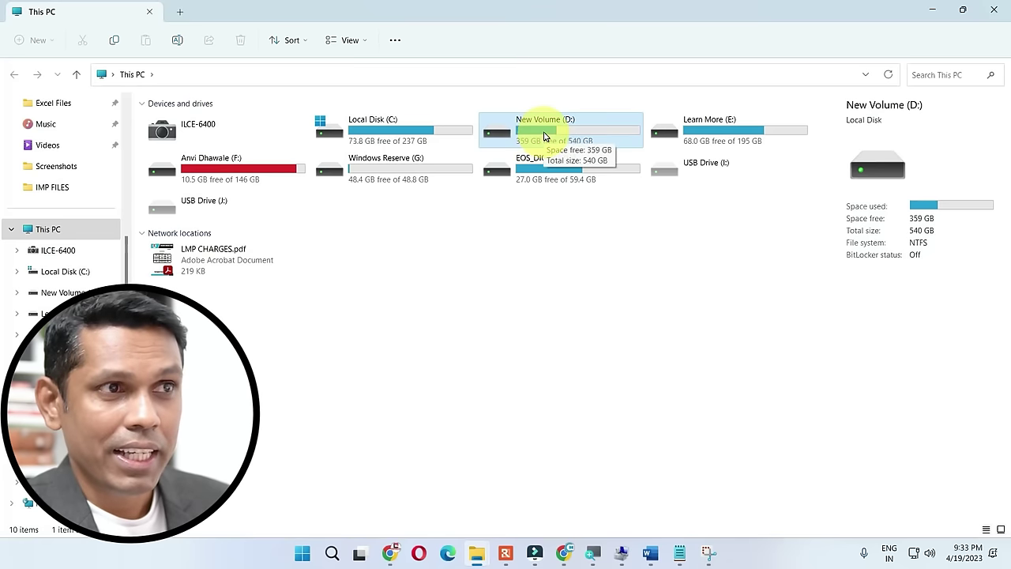
right_click(544, 136)
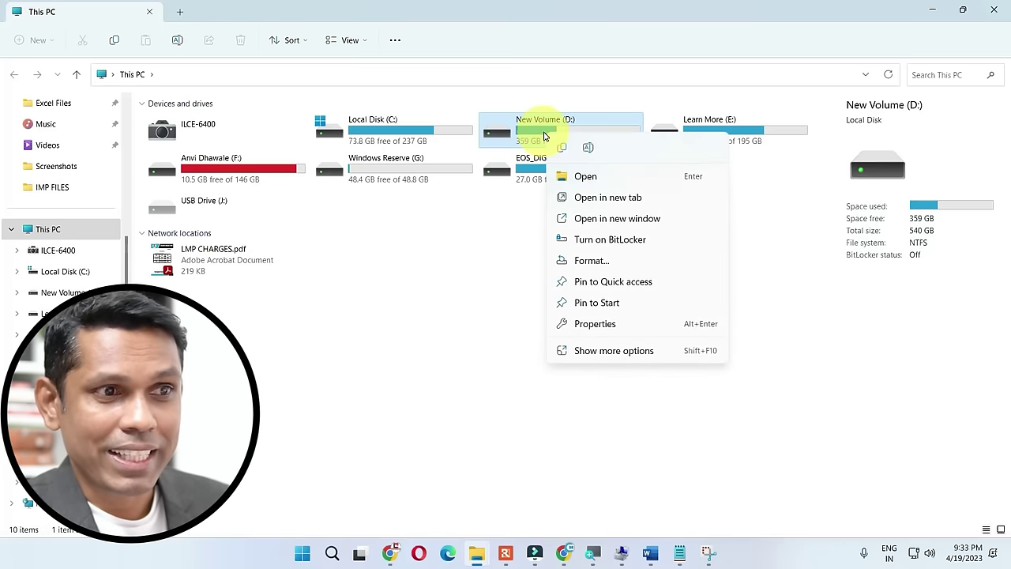
left_click(586, 241)
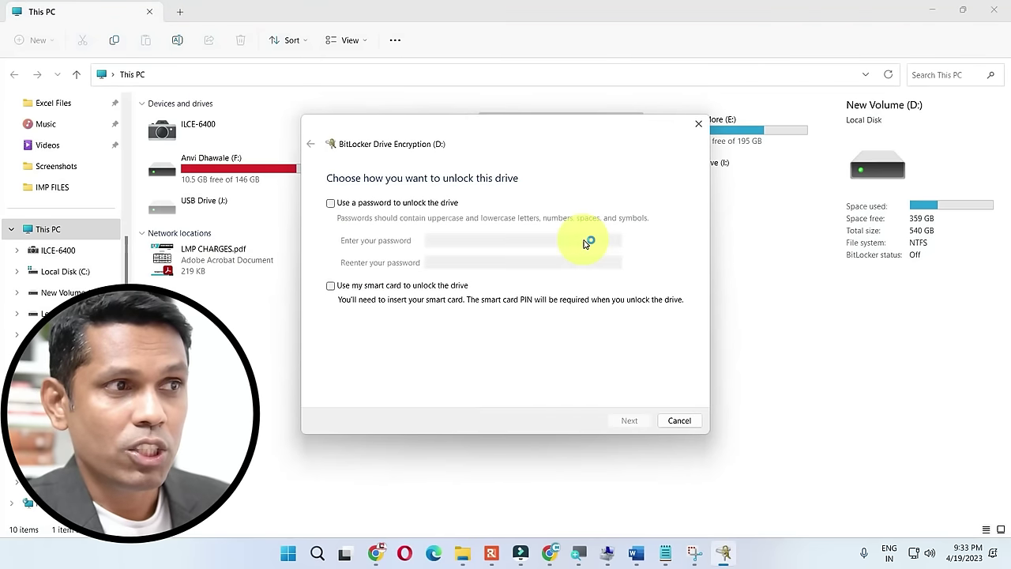
Choose a password as the unlock method for drive D: and go to the fields for entering and reentering it.
left_click(360, 210)
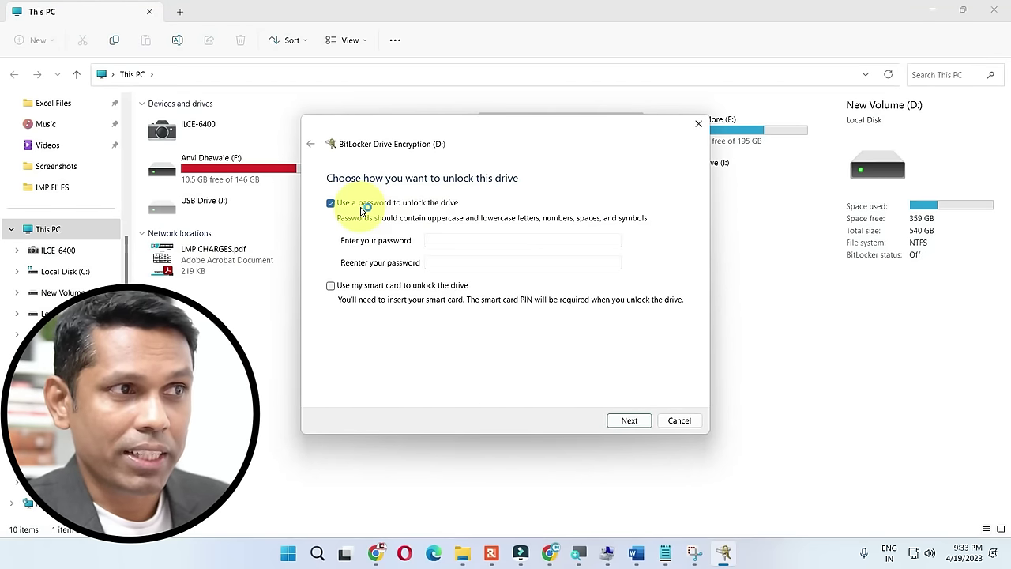
left_click_drag(395, 136, 463, 208)
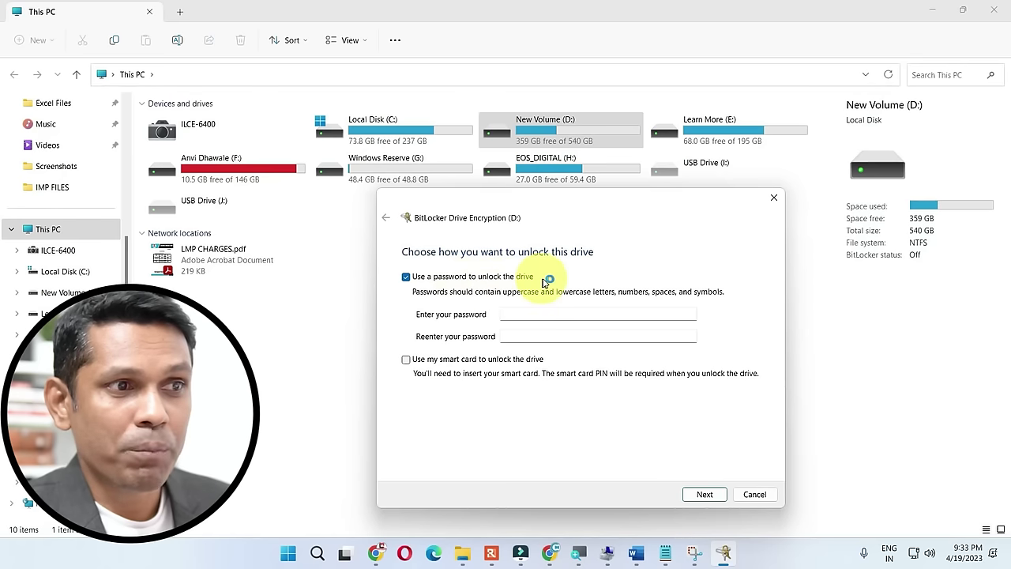
left_click(524, 335)
left_click(507, 314)
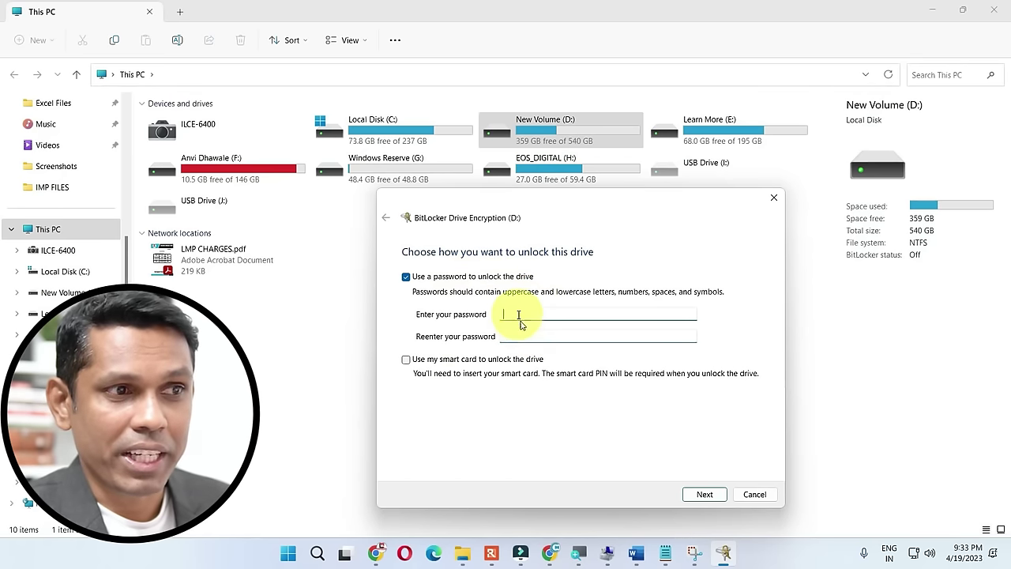
left_click(514, 335)
left_click(513, 319)
left_click(514, 335)
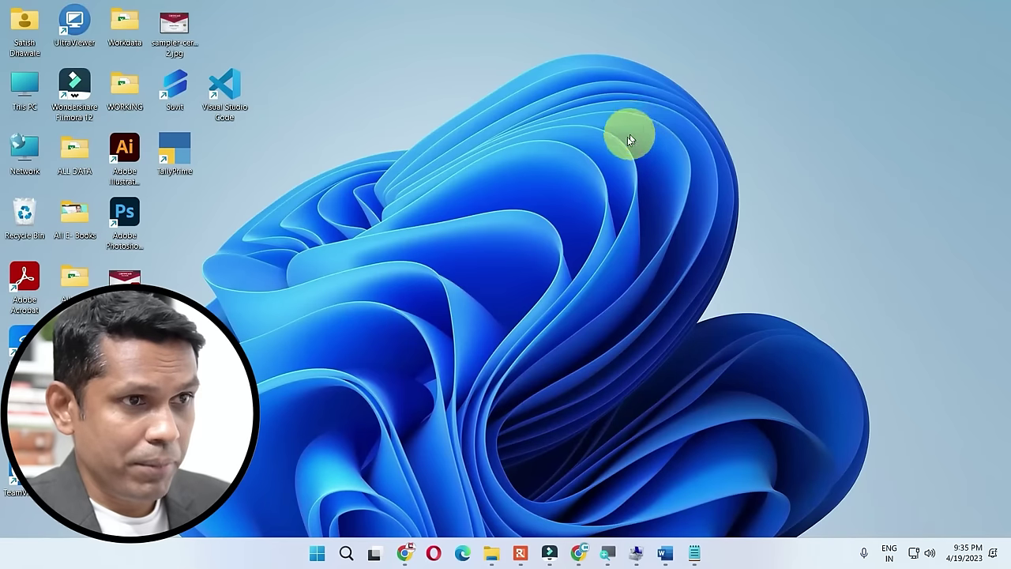
Find Phone Link by searching for "PHONE", launch it and maximize its window.
key("super")
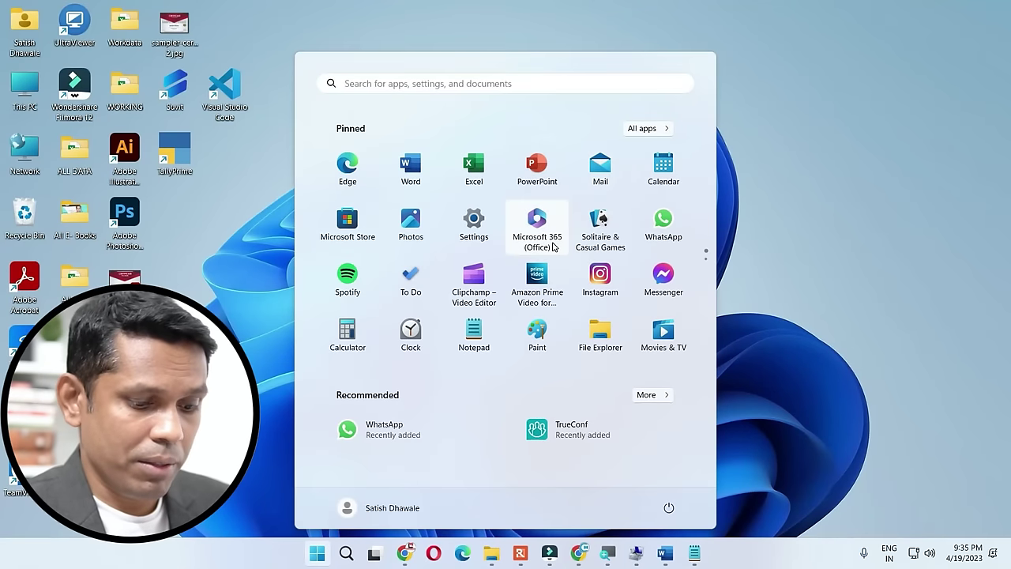
type("PHONE")
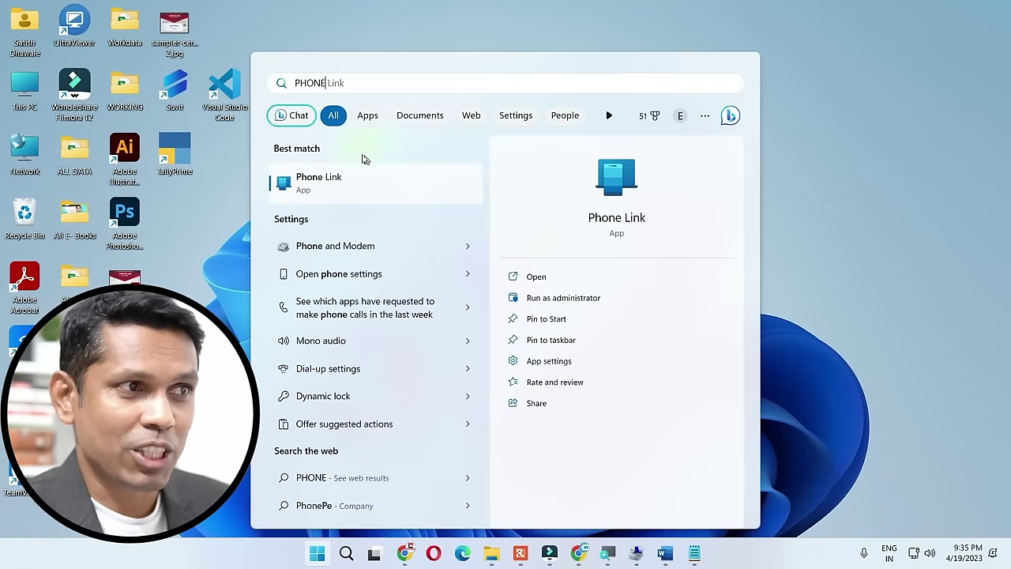
left_click(300, 177)
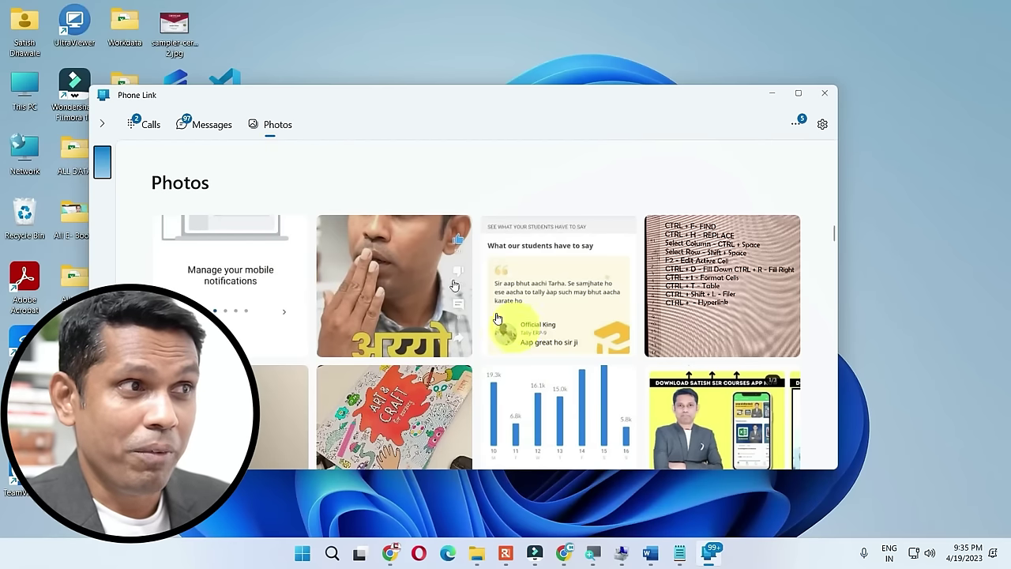
left_click(798, 93)
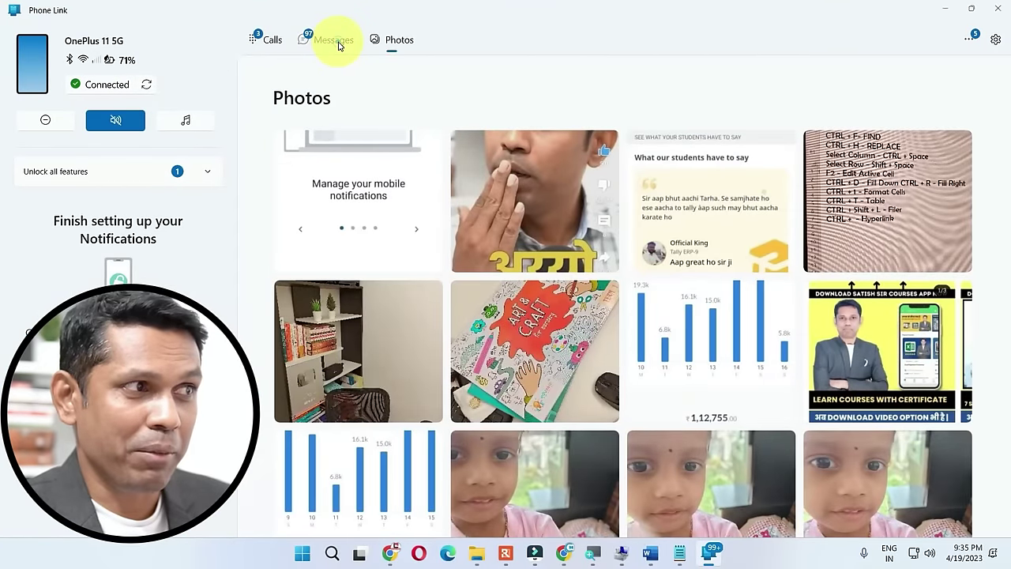
Look through the linked phone's messages, calls and photos.
left_click(338, 43)
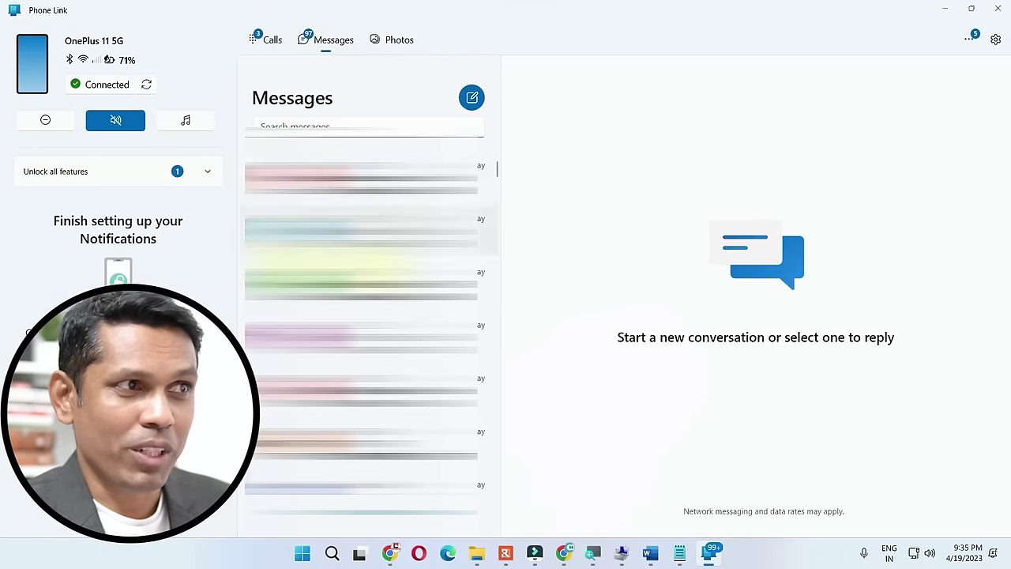
left_click(269, 43)
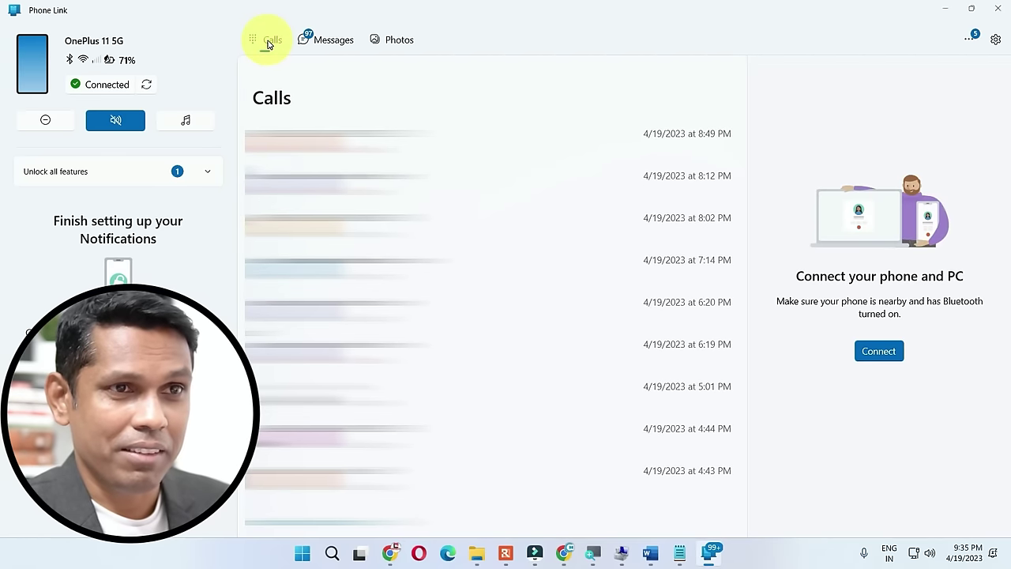
left_click(344, 45)
left_click(393, 41)
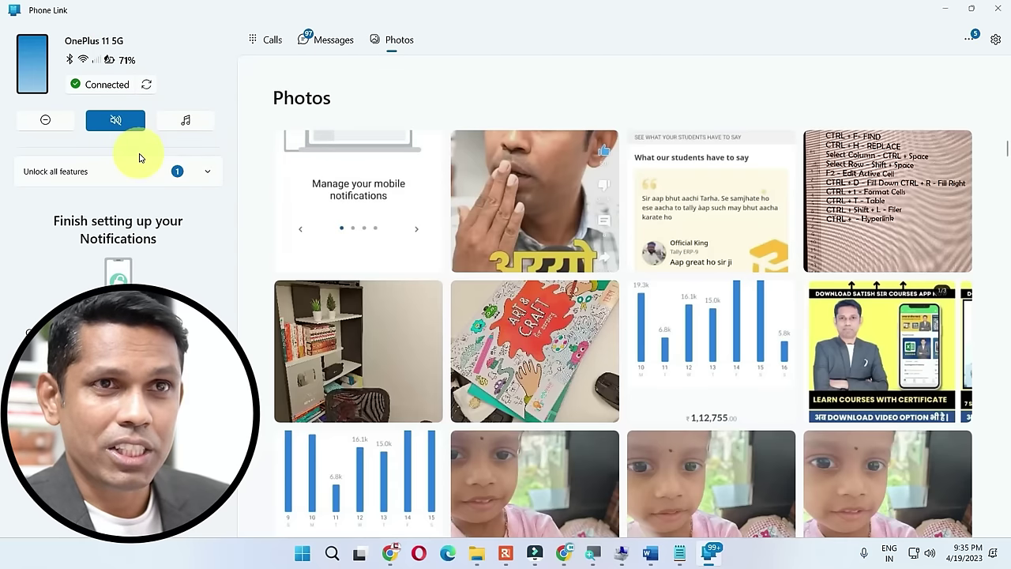
Start linking a new Android device, confirm that the Link to Windows app is ready, and close the pairing wizard without pairing.
left_click(49, 70)
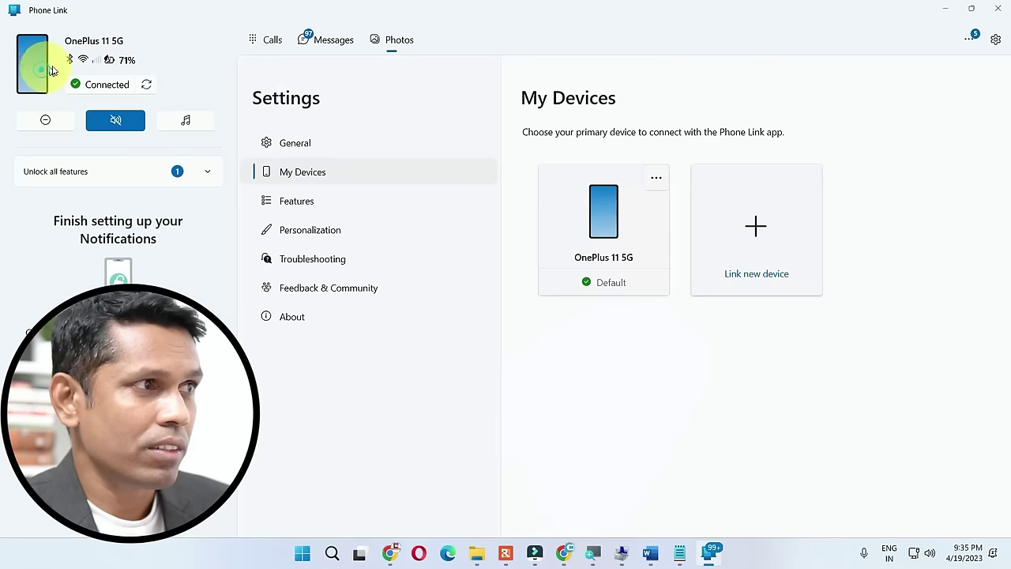
left_click(757, 231)
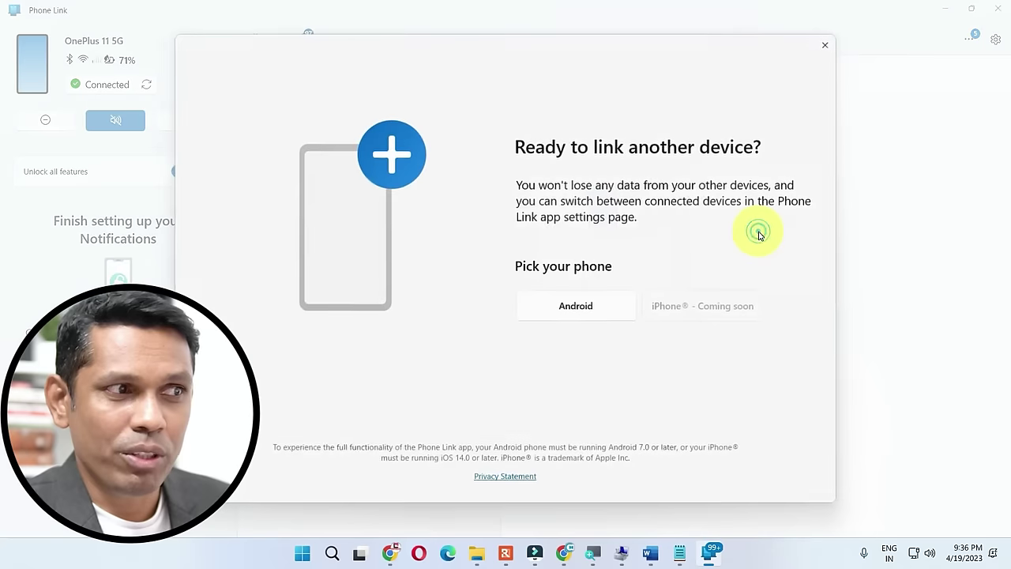
left_click(582, 309)
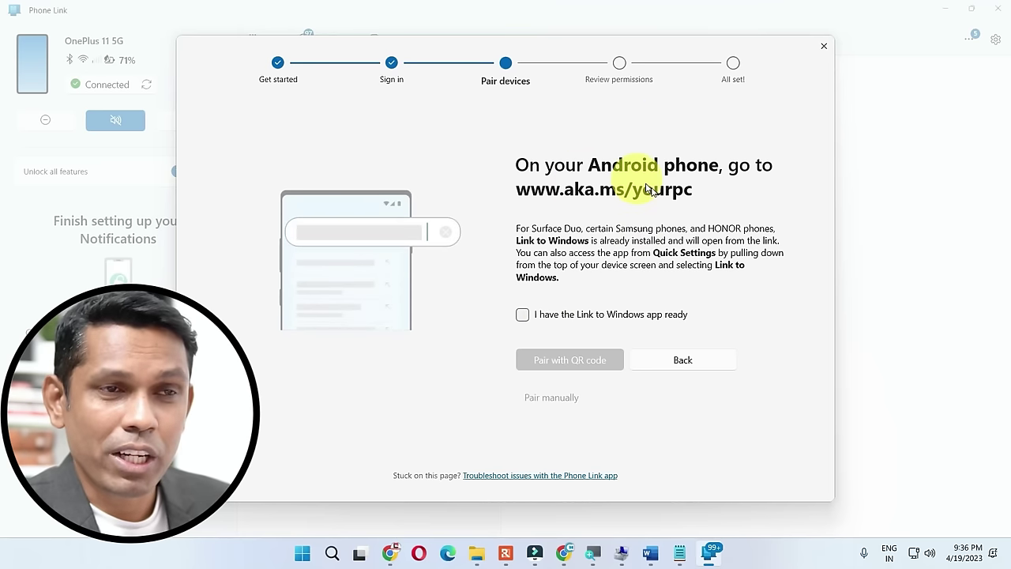
left_click(551, 319)
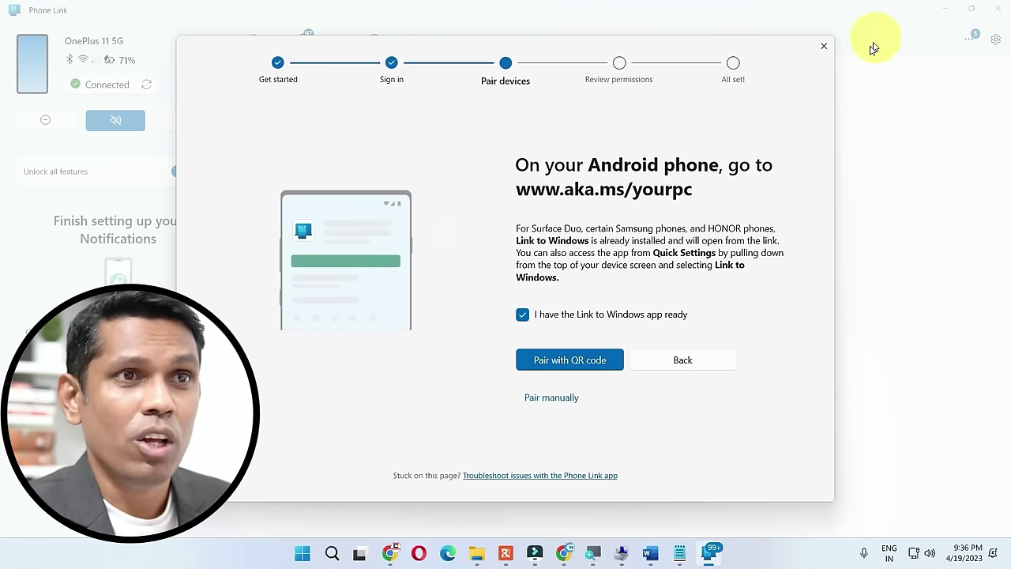
left_click(823, 46)
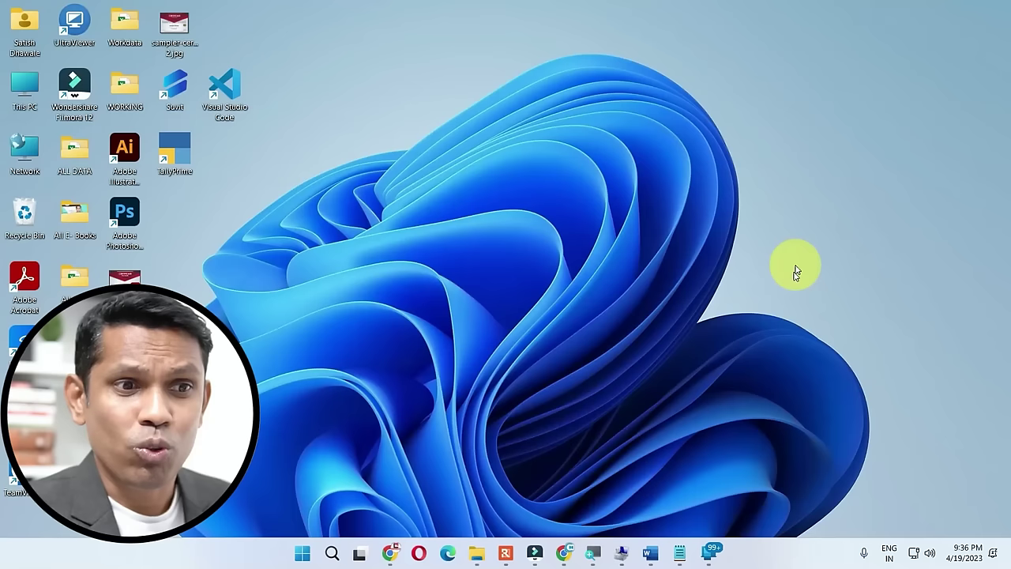
Open Task Manager, shift its window away from the desktop icons and maximize it.
right_click(778, 555)
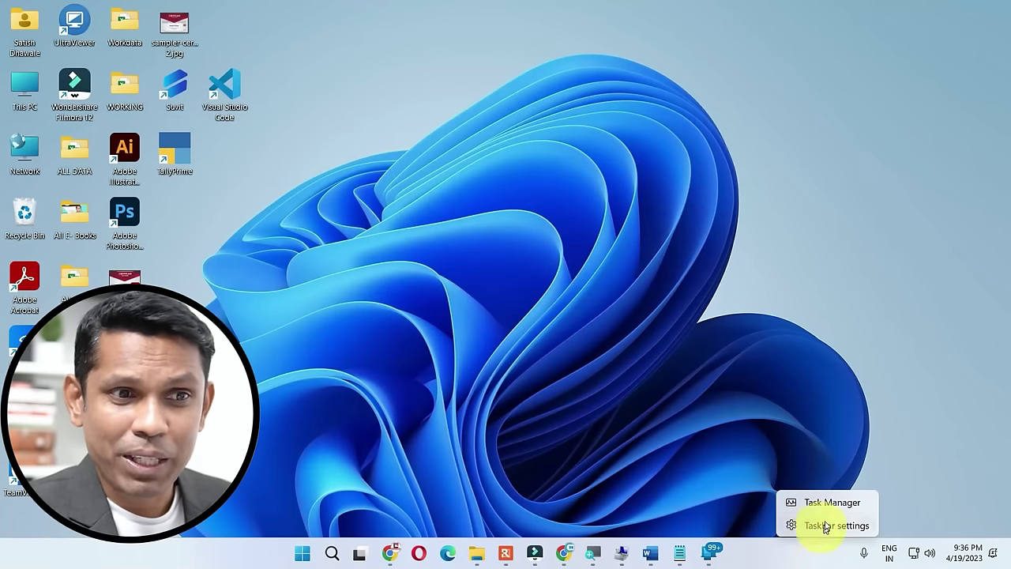
left_click(825, 506)
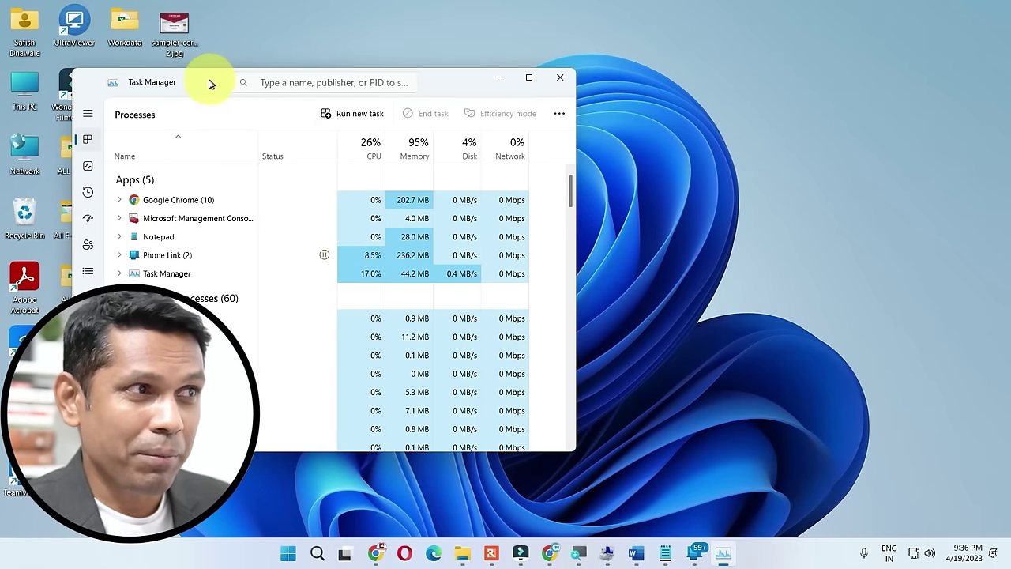
left_click_drag(210, 83, 411, 81)
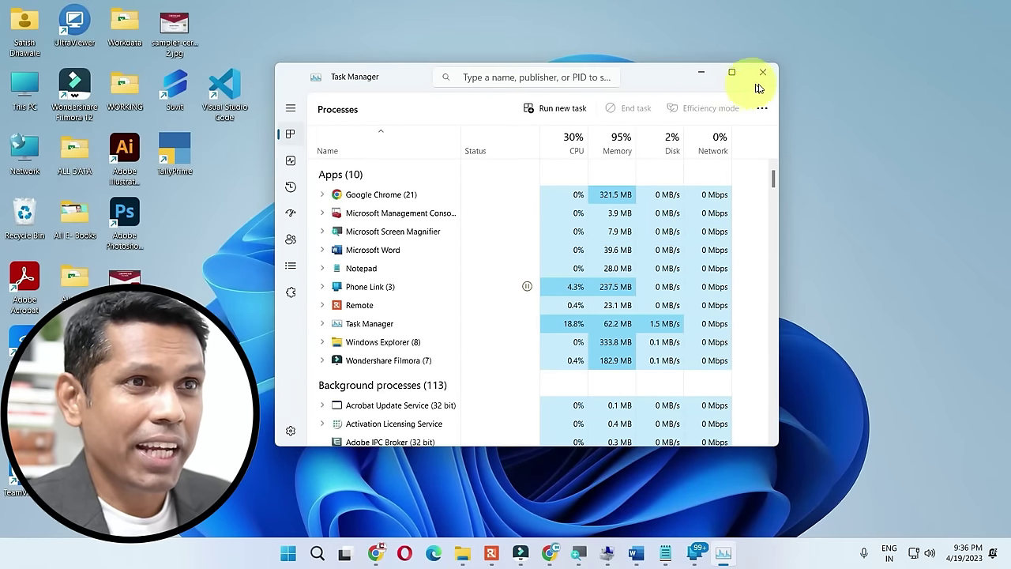
left_click(731, 71)
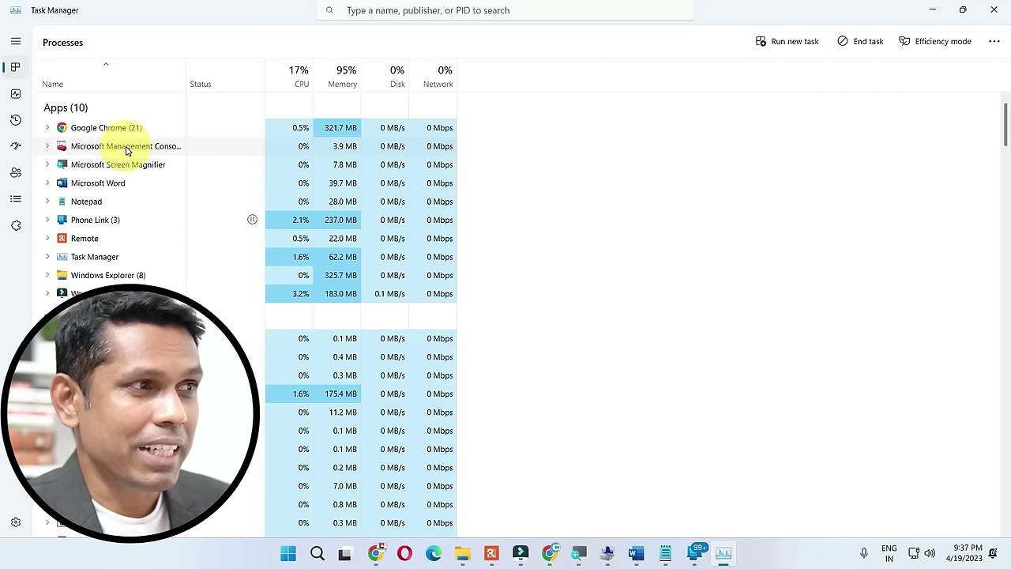
View the actions available for the Microsoft Management Console process, dismiss them without choosing any, and close Task Manager.
right_click(127, 150)
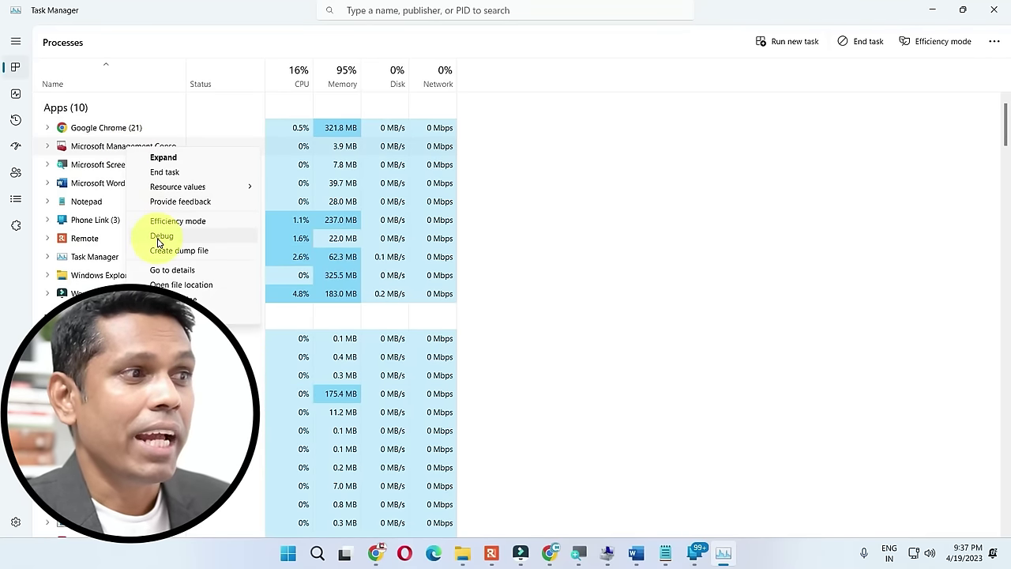
left_click(654, 235)
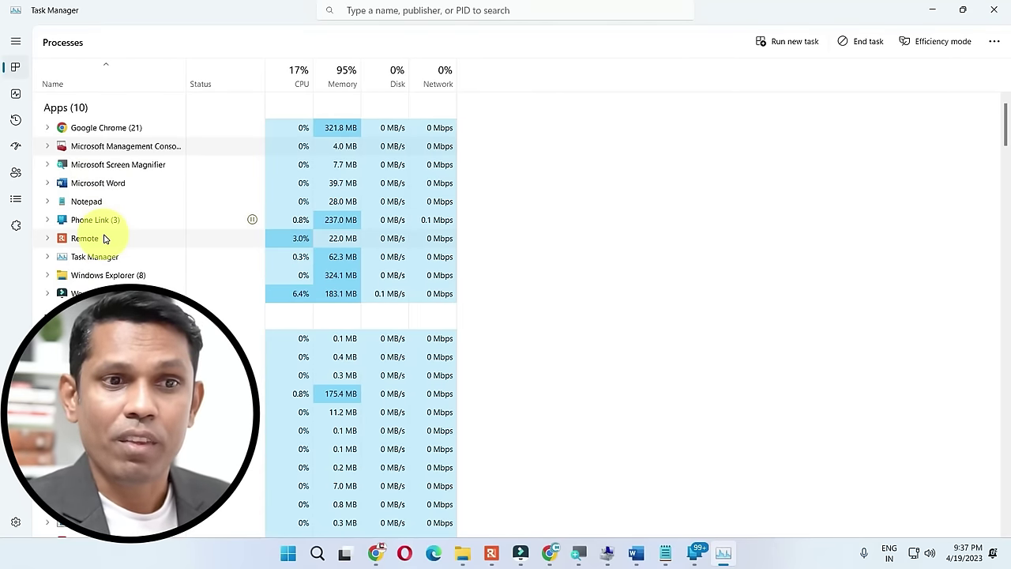
left_click(993, 10)
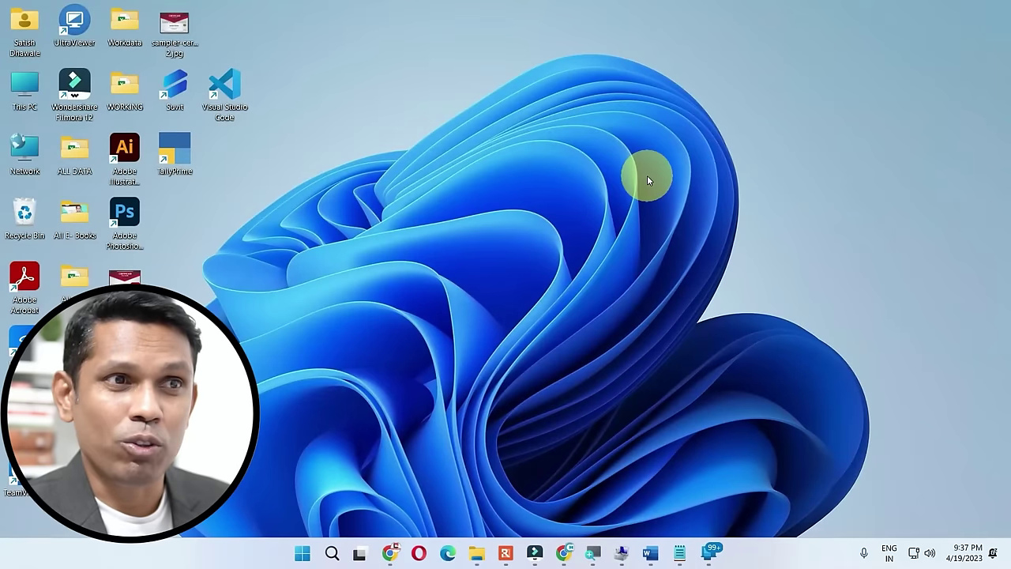